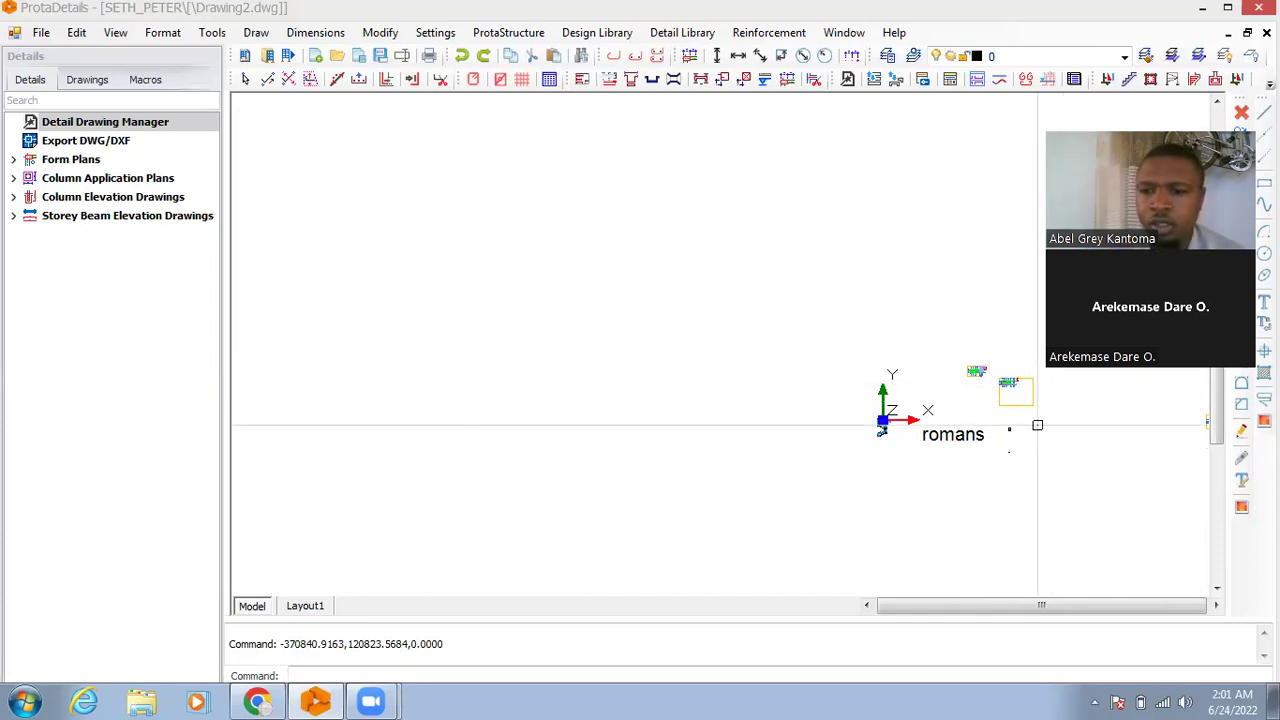
- Zoom a window around the framing plan in model space and adjust it to a readable size
click(1086, 442)
scroll(1086, 442, up, 3)
click(1120, 503)
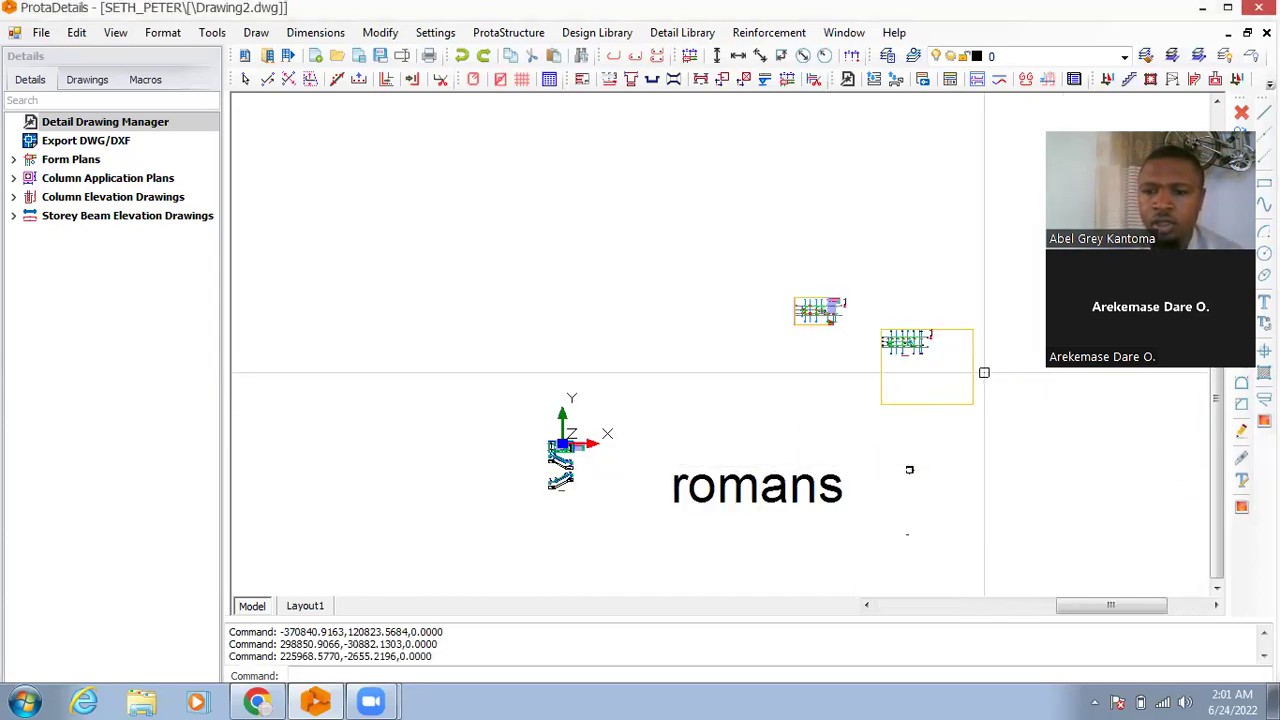
scroll(984, 372, up, 2)
scroll(900, 300, up, 1)
scroll(700, 226, down, 1)
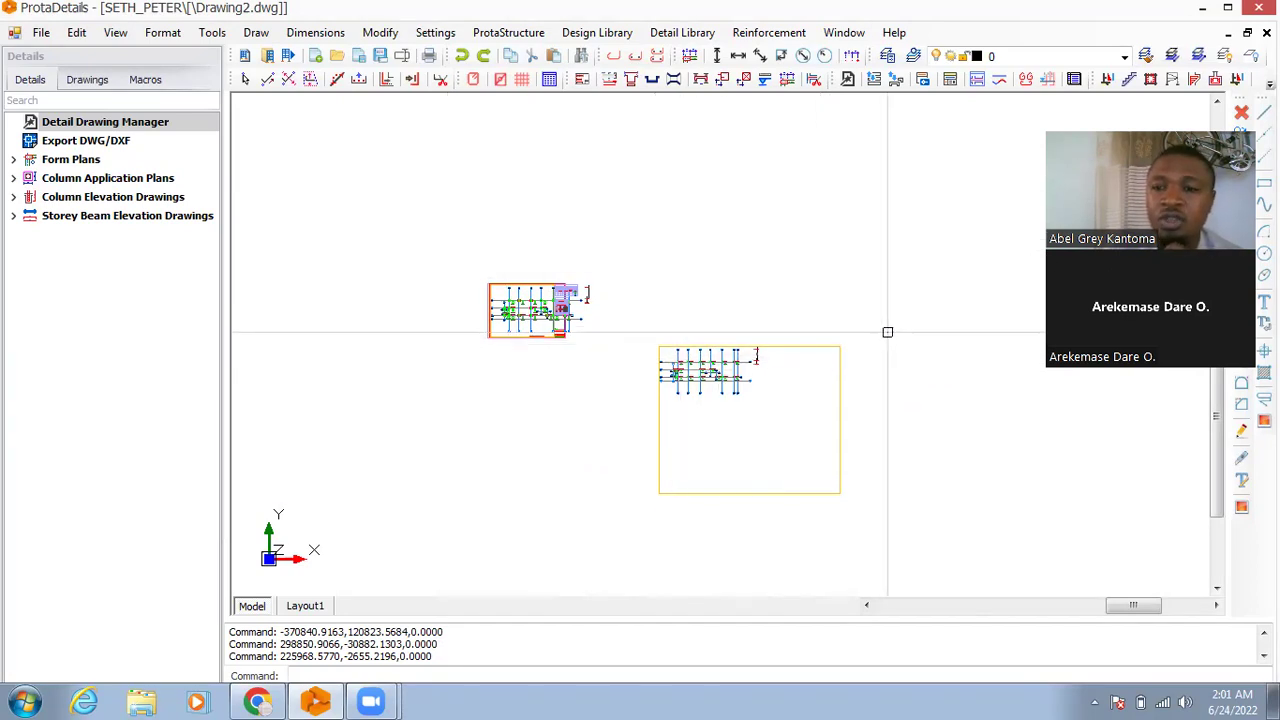
scroll(886, 331, up, 2)
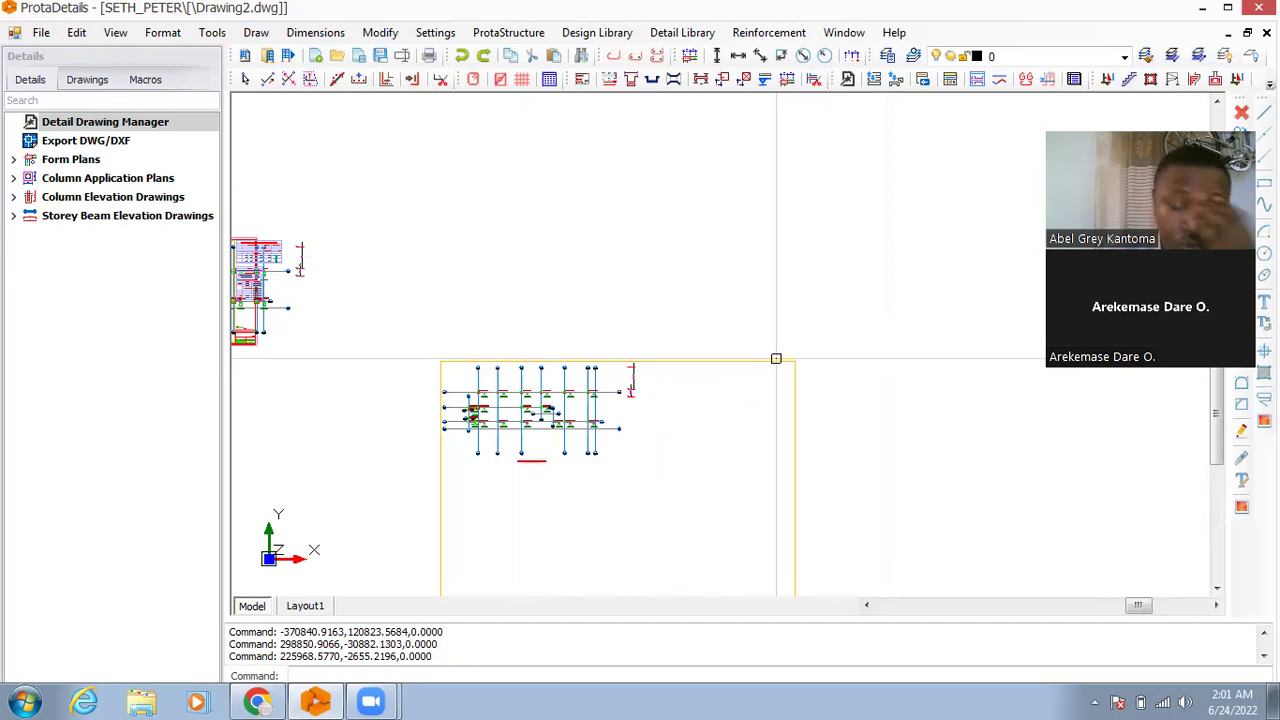
scroll(605, 350, down, 1)
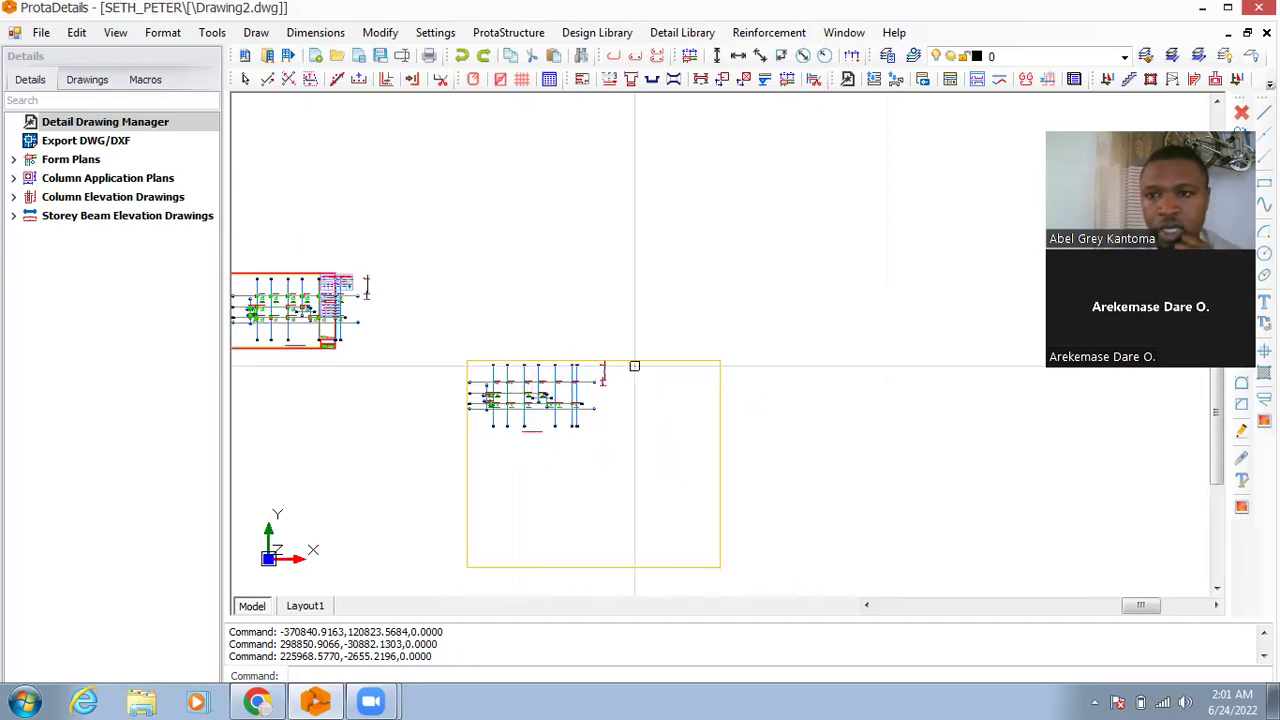
scroll(683, 331, up, 1)
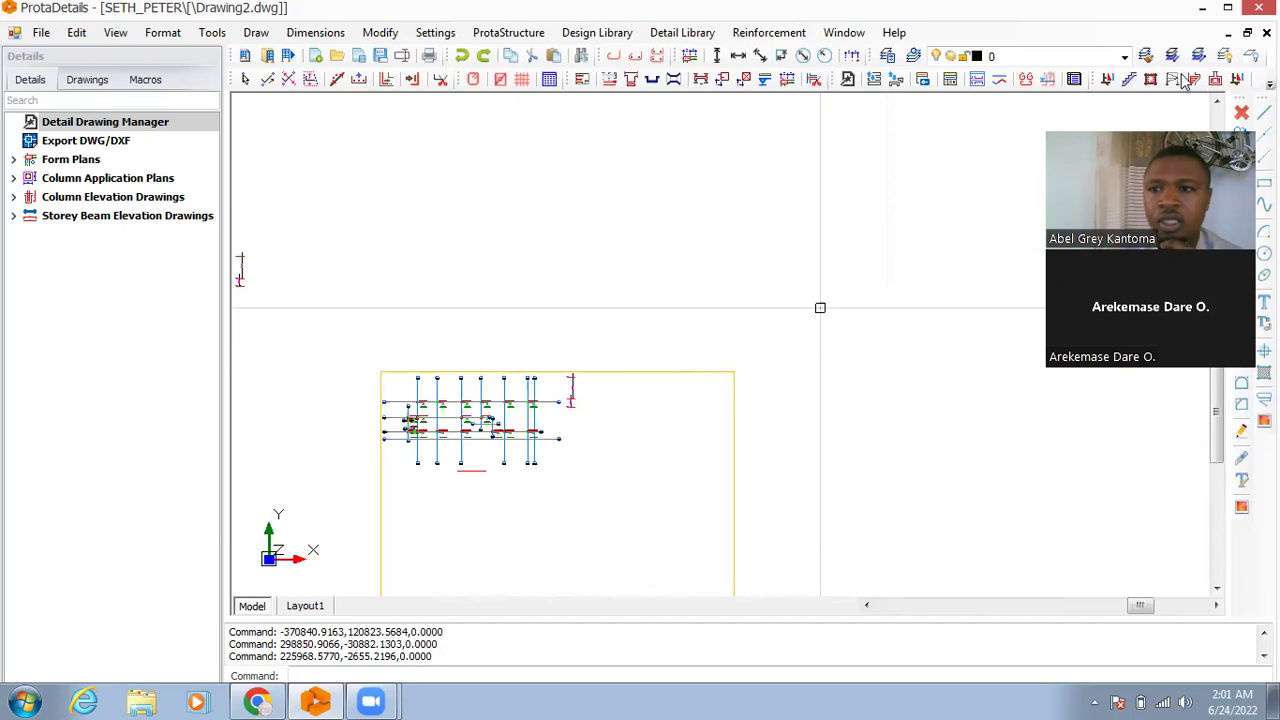
- Open the Stairs dialog for a double-armed, outer-edge-supported stair and select its Storey Height field
click(1128, 82)
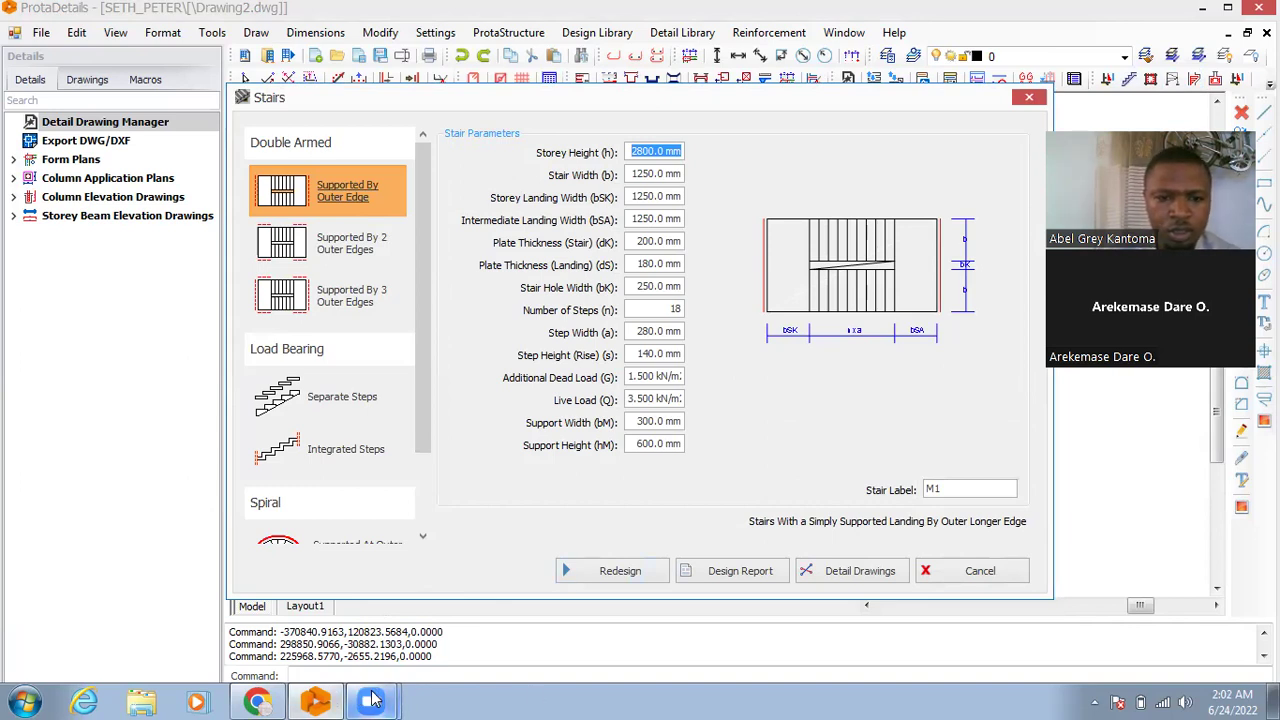
mouse_move(372, 700)
click(358, 656)
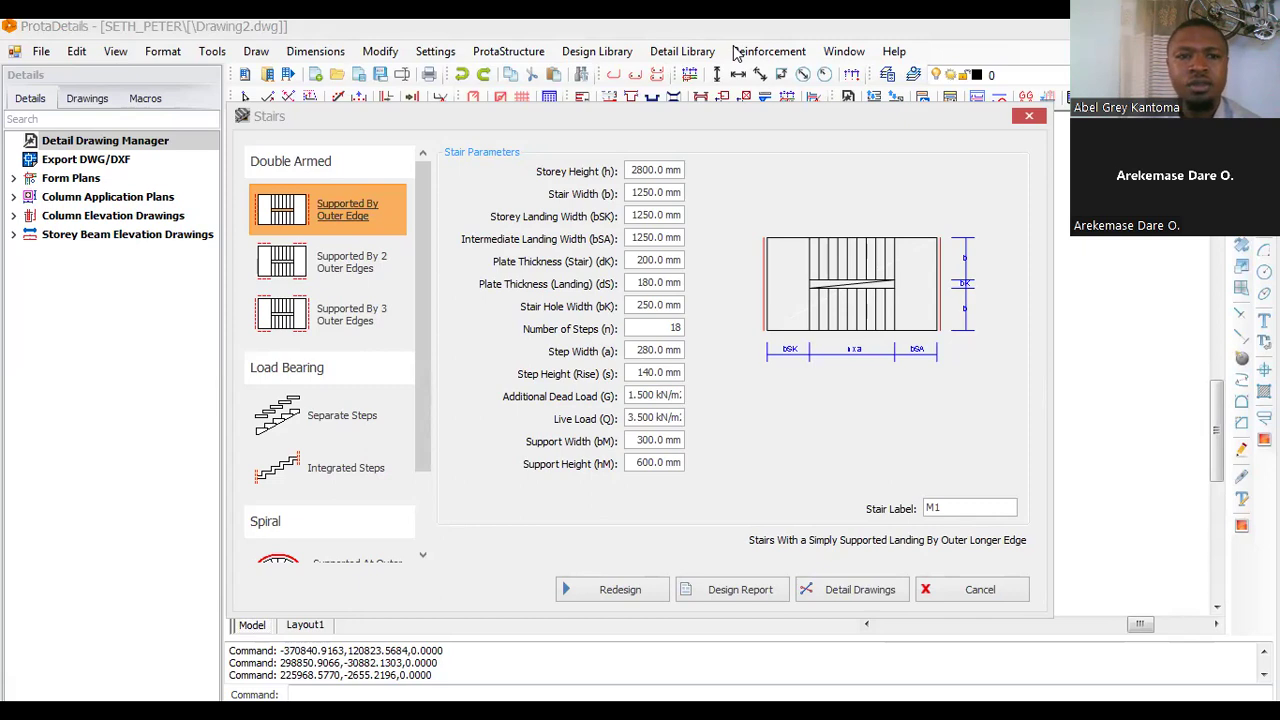
click(740, 589)
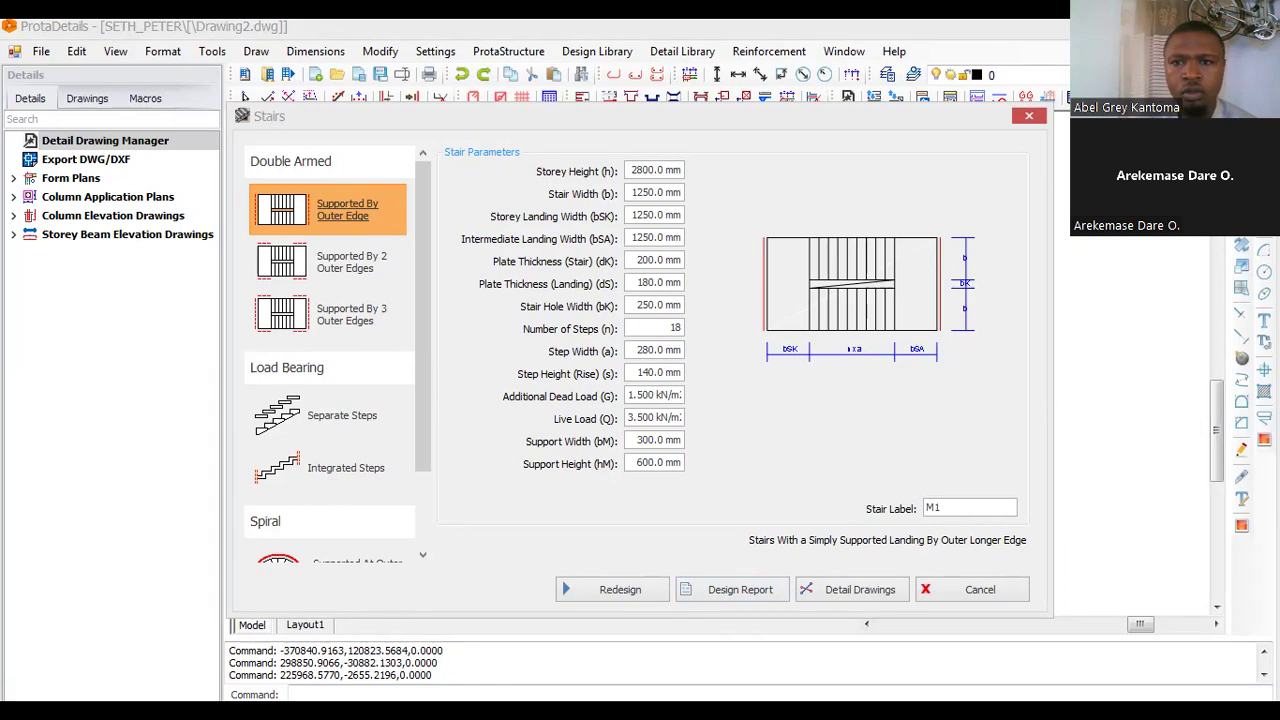
click(655, 170)
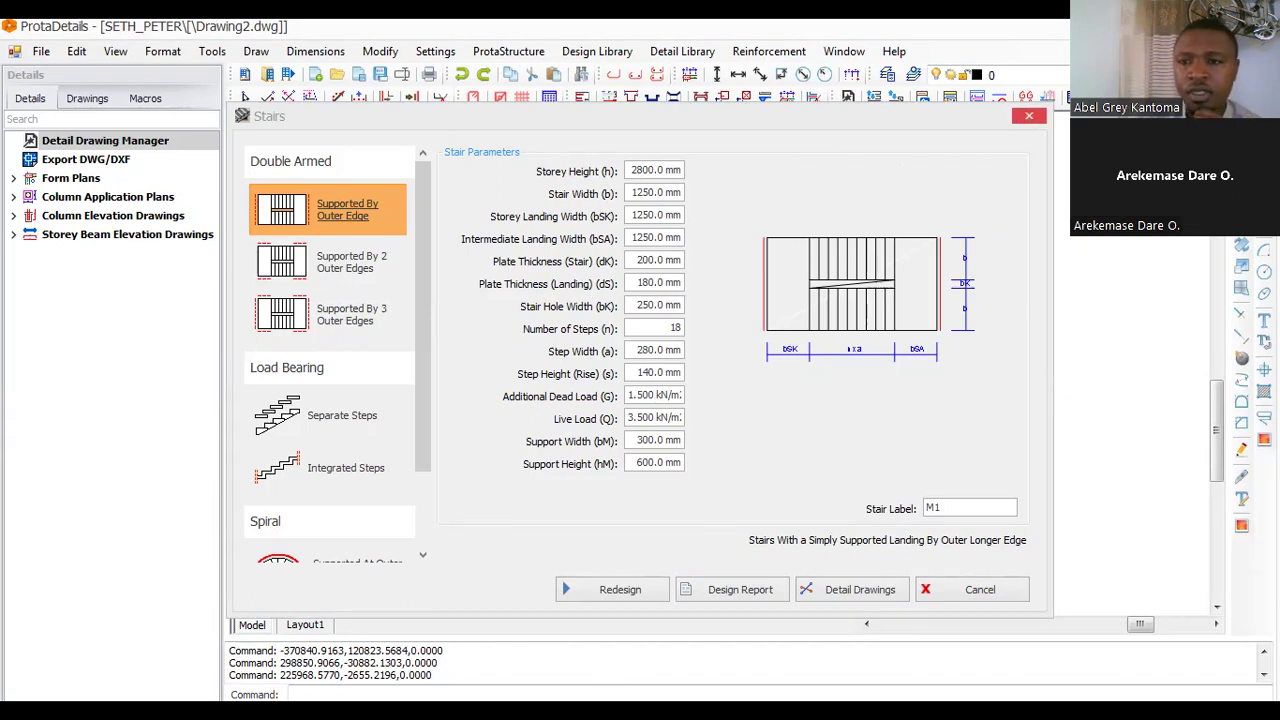
key(Escape)
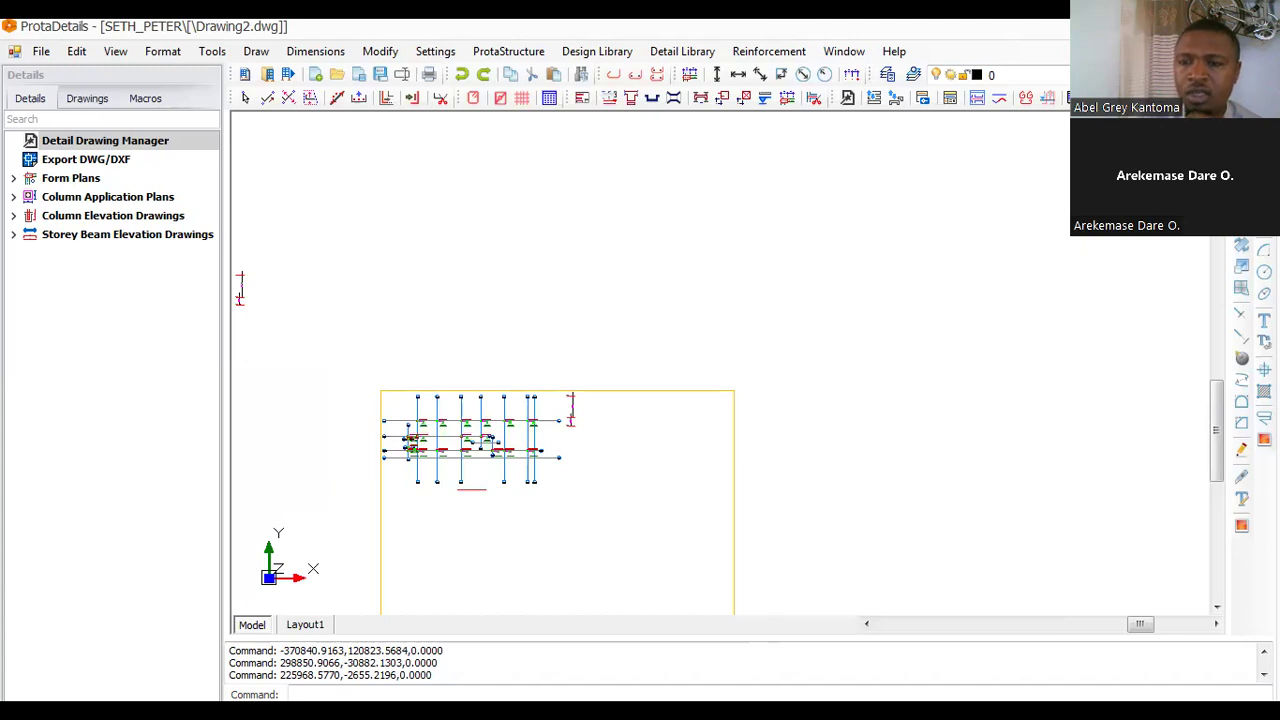
double_click(240, 288)
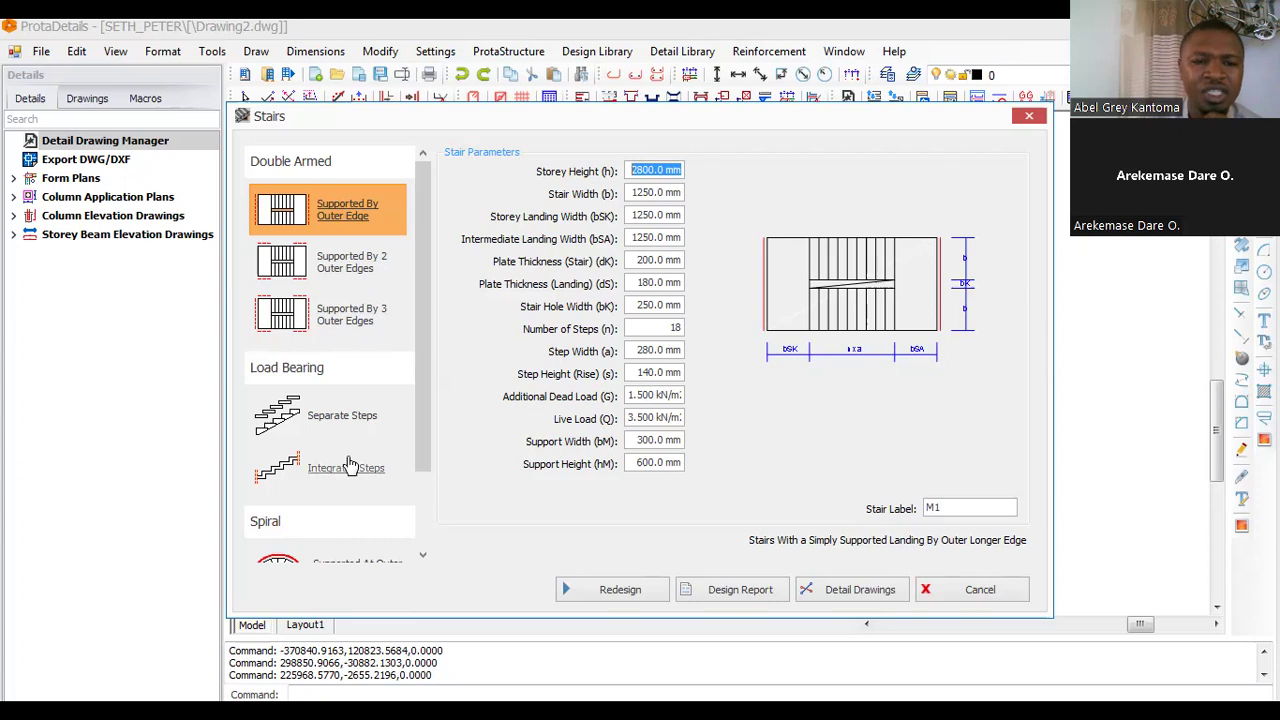
drag(422, 401, 414, 508)
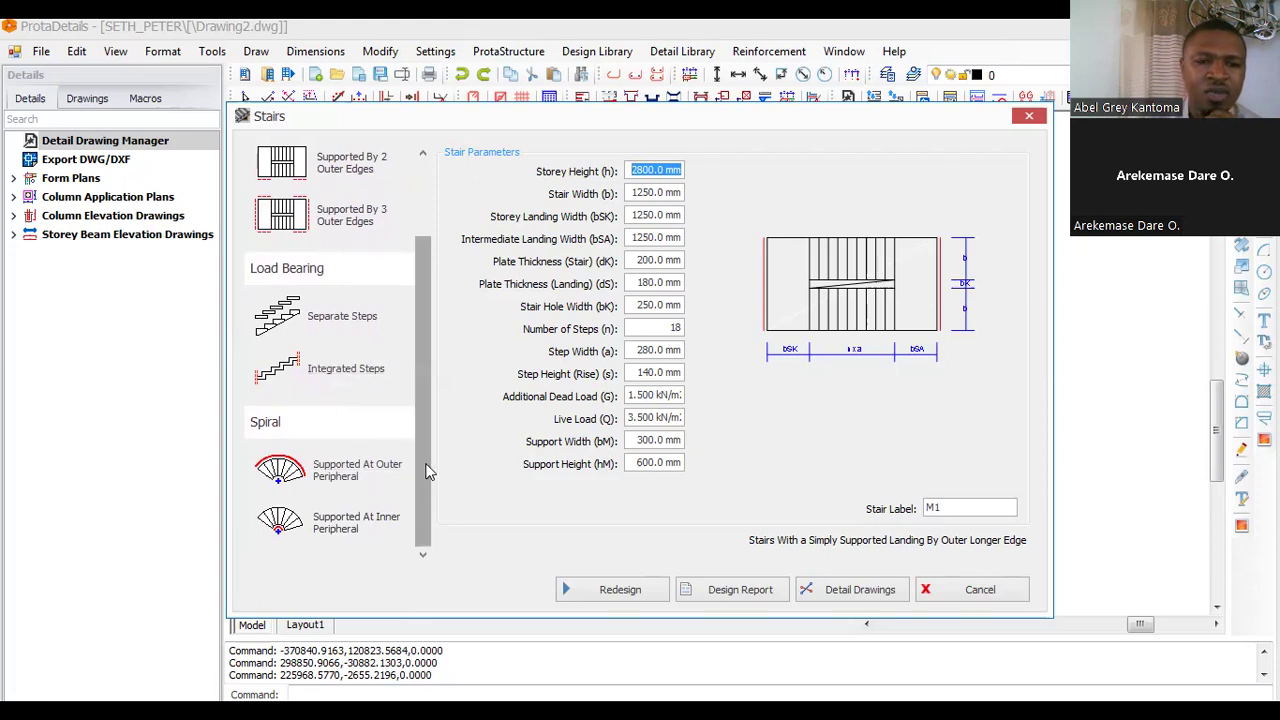
drag(426, 510, 420, 413)
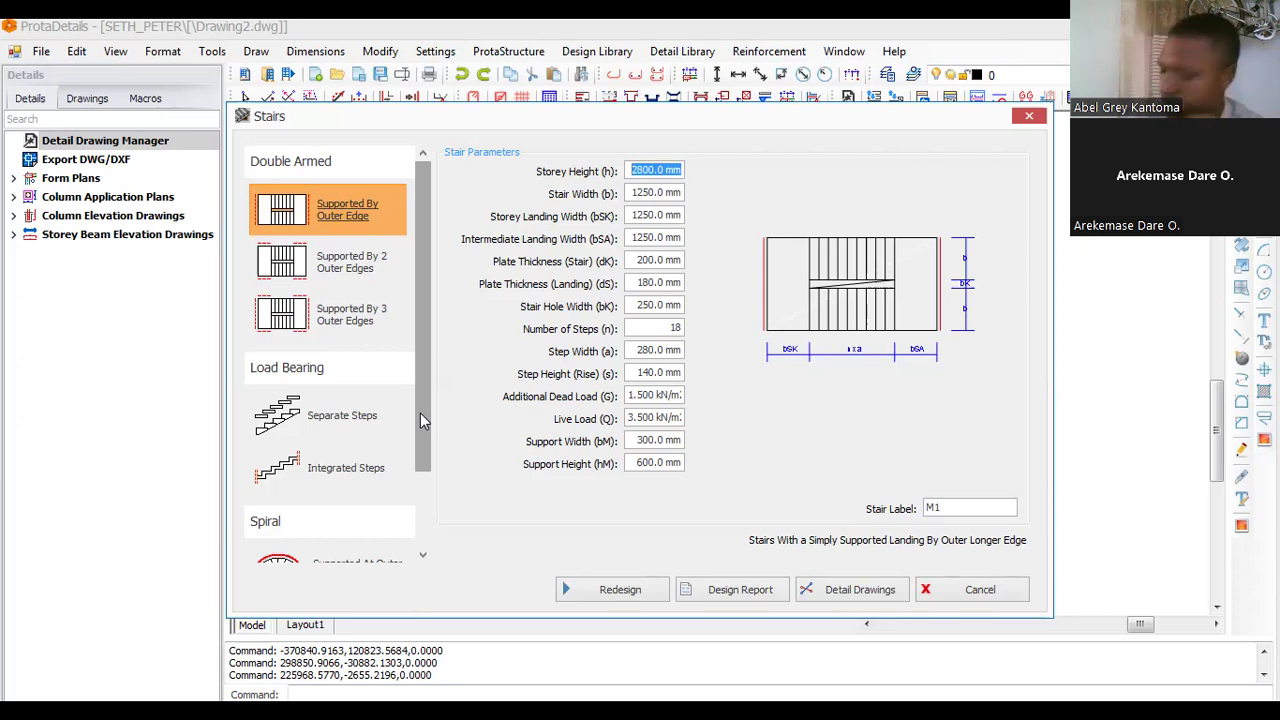
- Commit the 2800 mm Storey Height (h) value in the Stairs dialog
scroll(420, 414, down, 2)
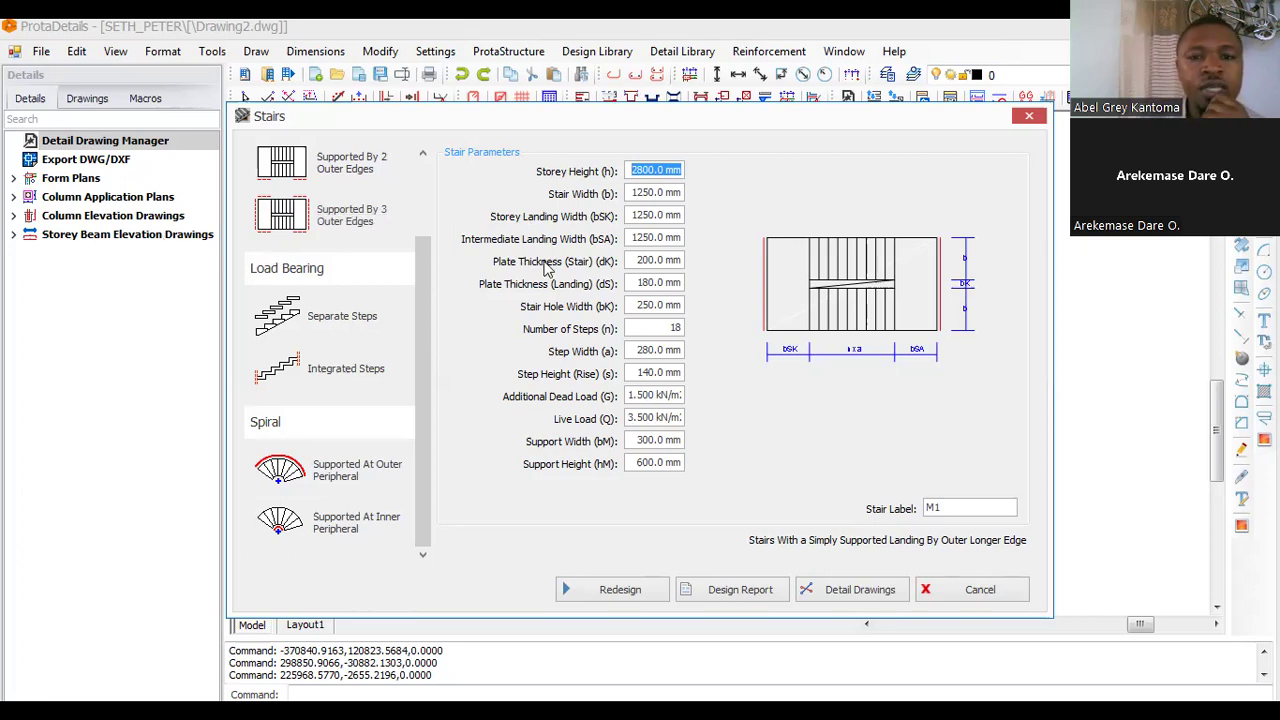
scroll(290, 200, up, 2)
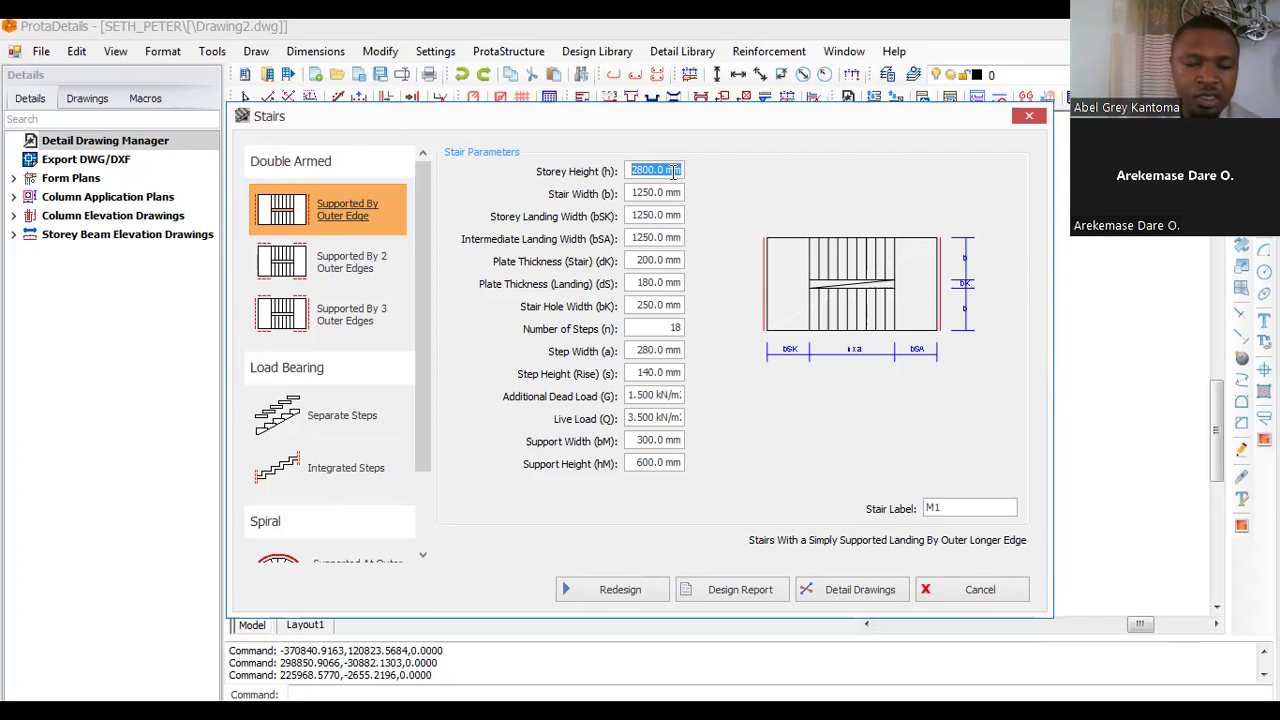
click(646, 193)
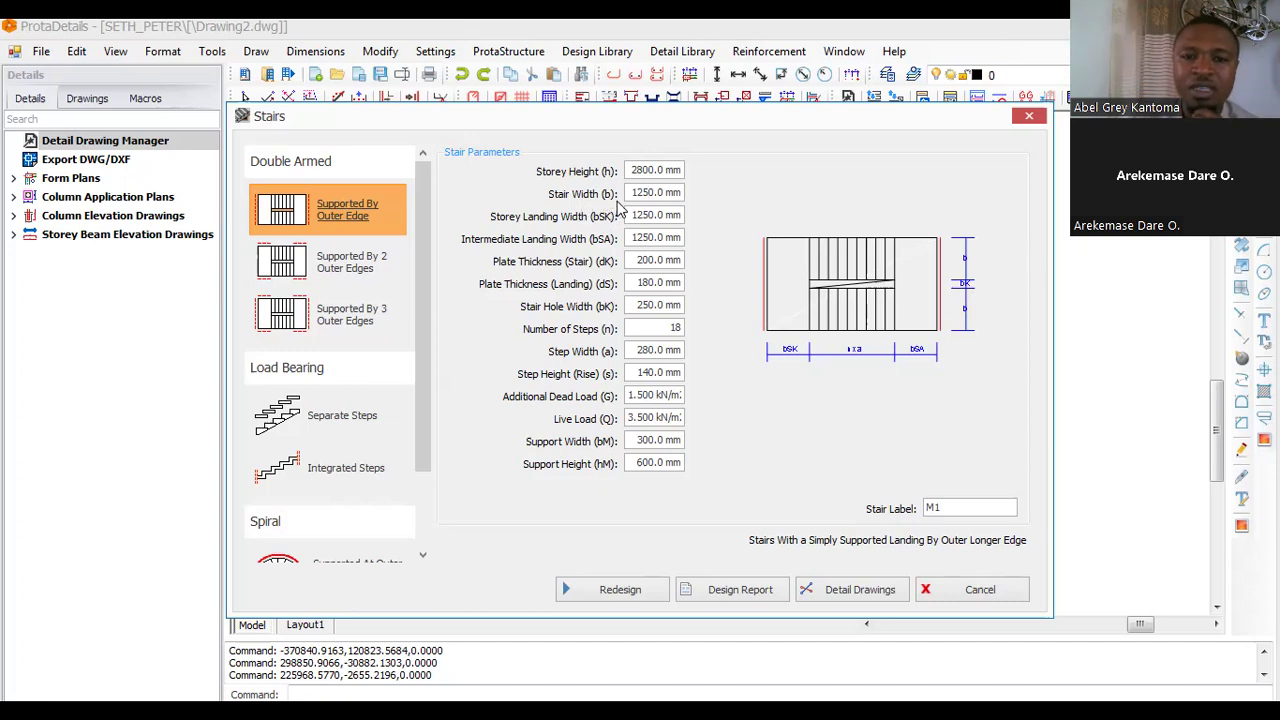
- Change the Stair Width (b) from 1250 mm to 1000 mm so the preview redraws
double_click(649, 195)
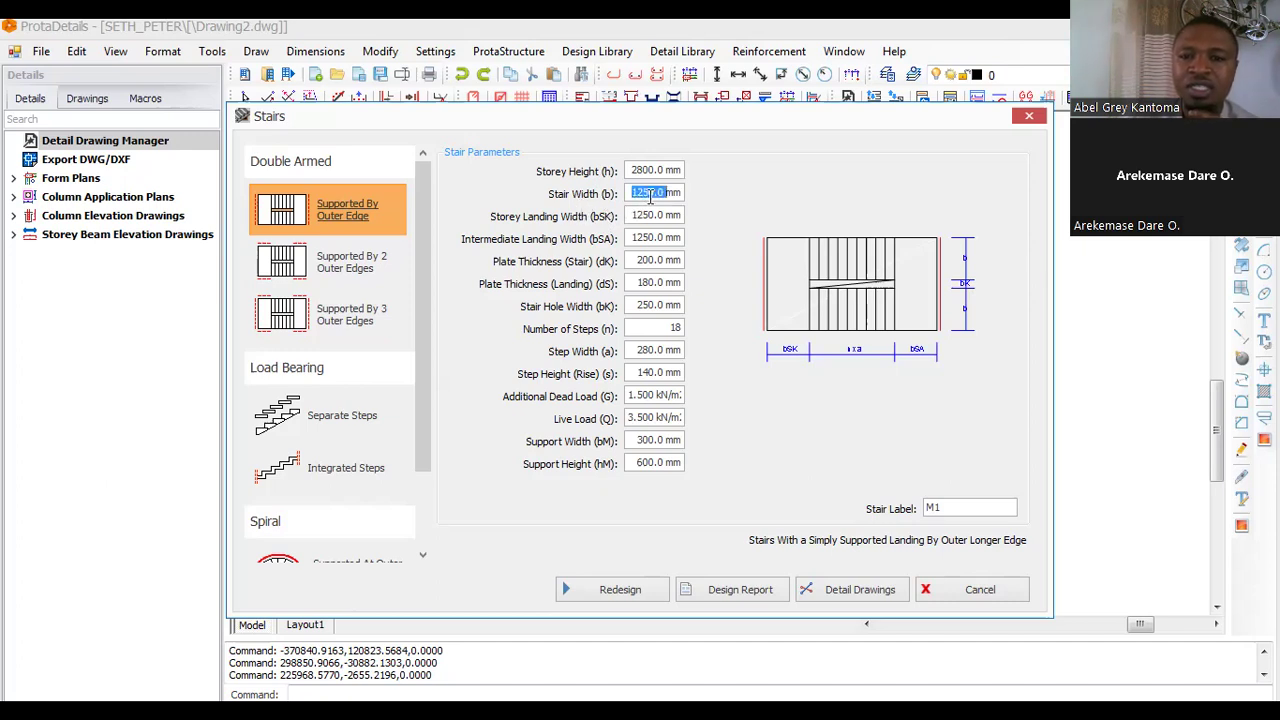
text(1)
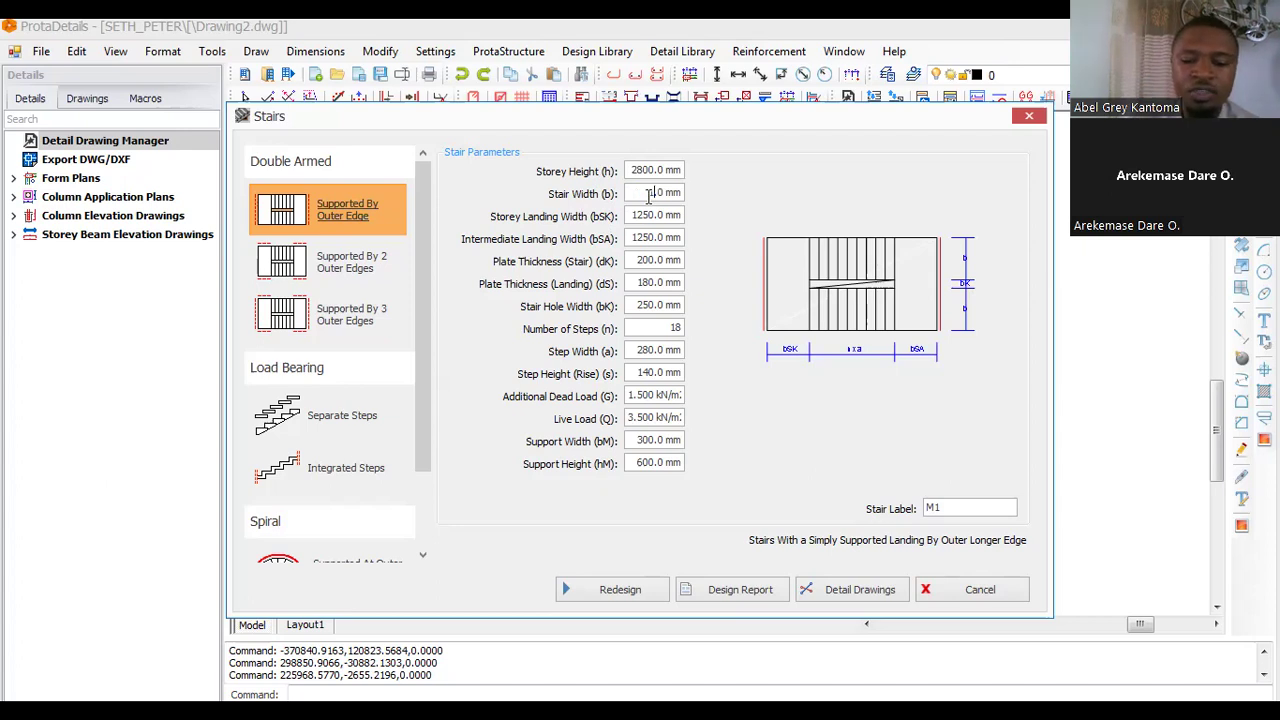
text(000)
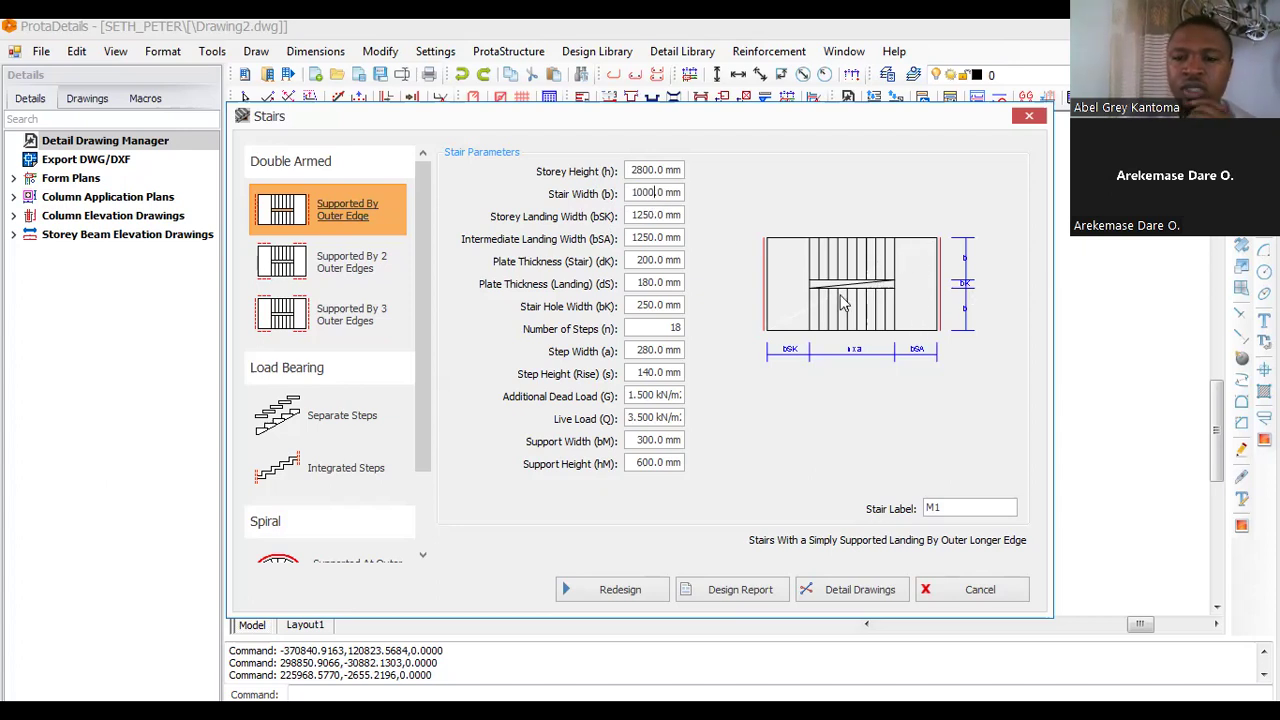
click(643, 216)
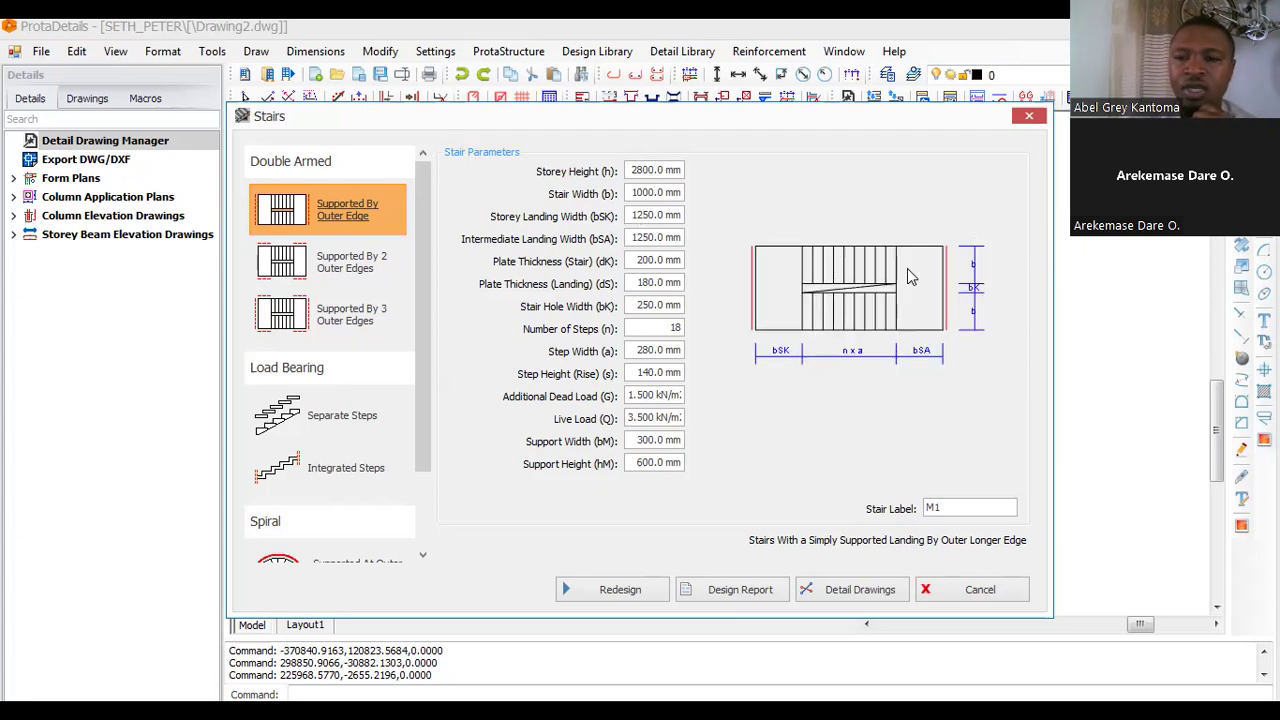
click(879, 313)
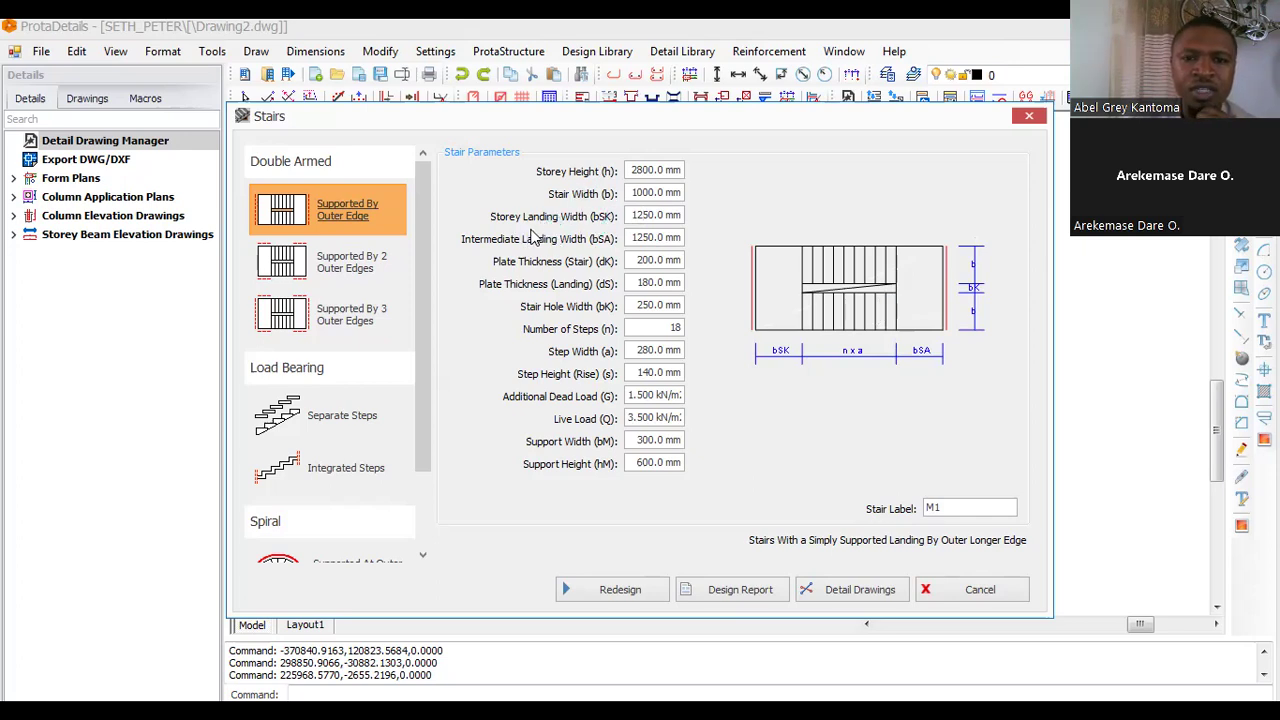
click(840, 271)
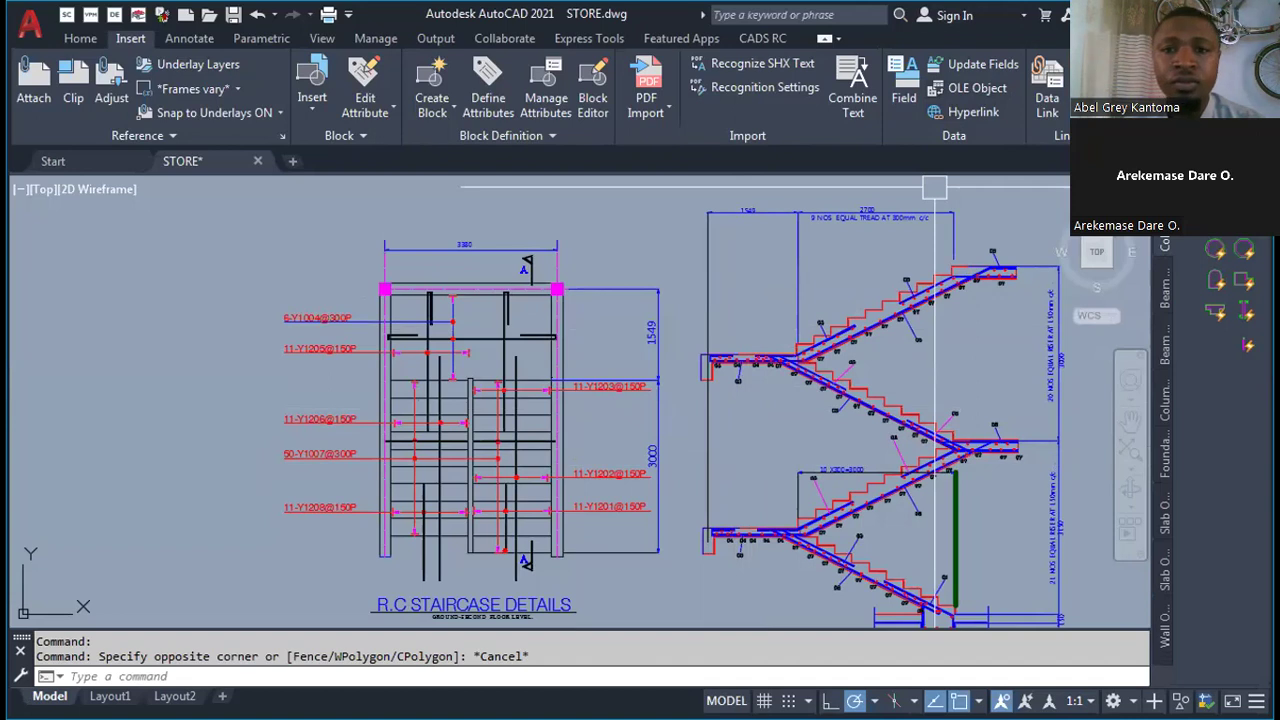
- Zoom in and out over the R.C staircase plan to examine its reinforcement bar lengths
scroll(609, 414, down, 3)
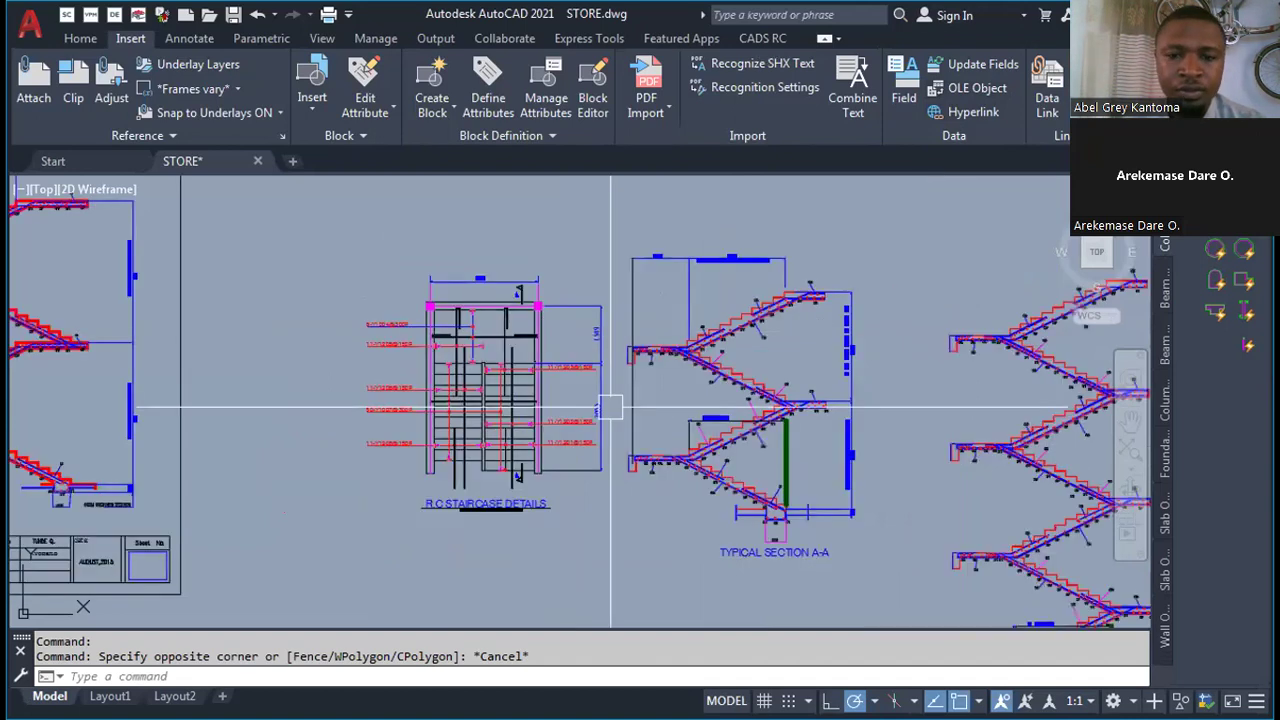
scroll(814, 420, up, 5)
scroll(543, 400, up, 2)
scroll(543, 400, down, 5)
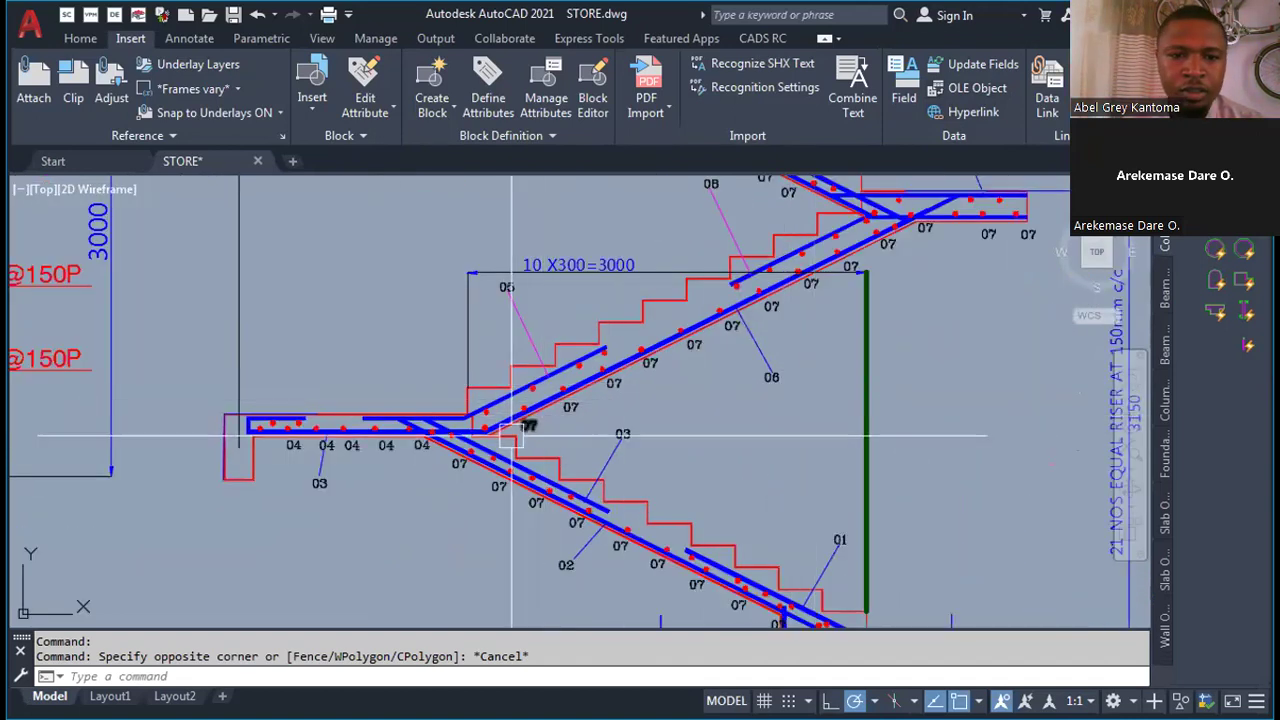
scroll(500, 400, up, 1)
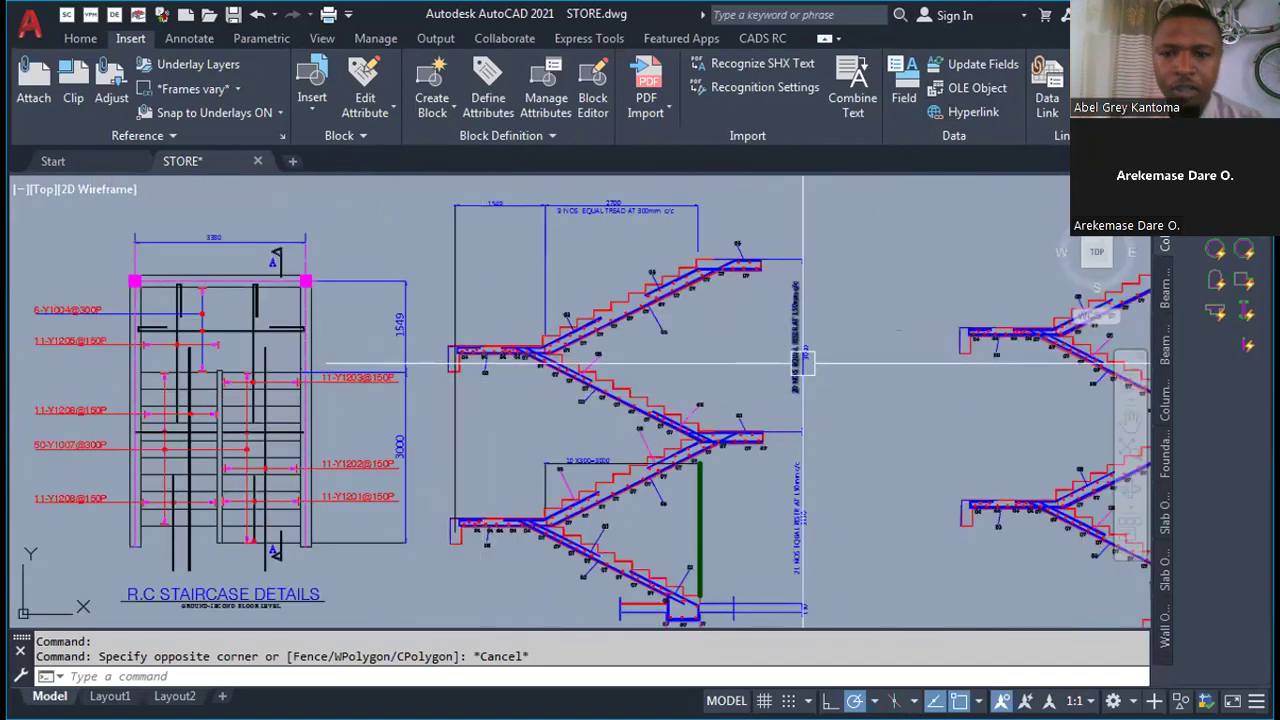
scroll(719, 400, up, 5)
scroll(848, 395, down, 5)
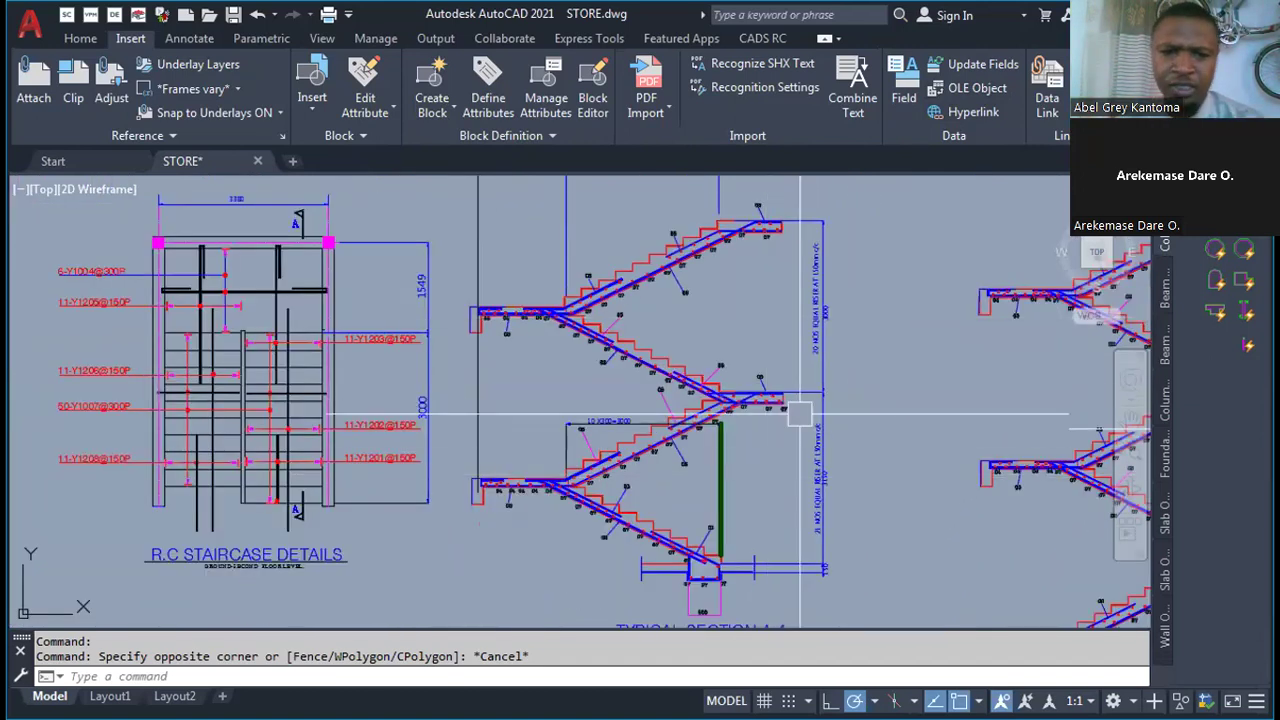
scroll(848, 395, down, 4)
scroll(806, 412, up, 4)
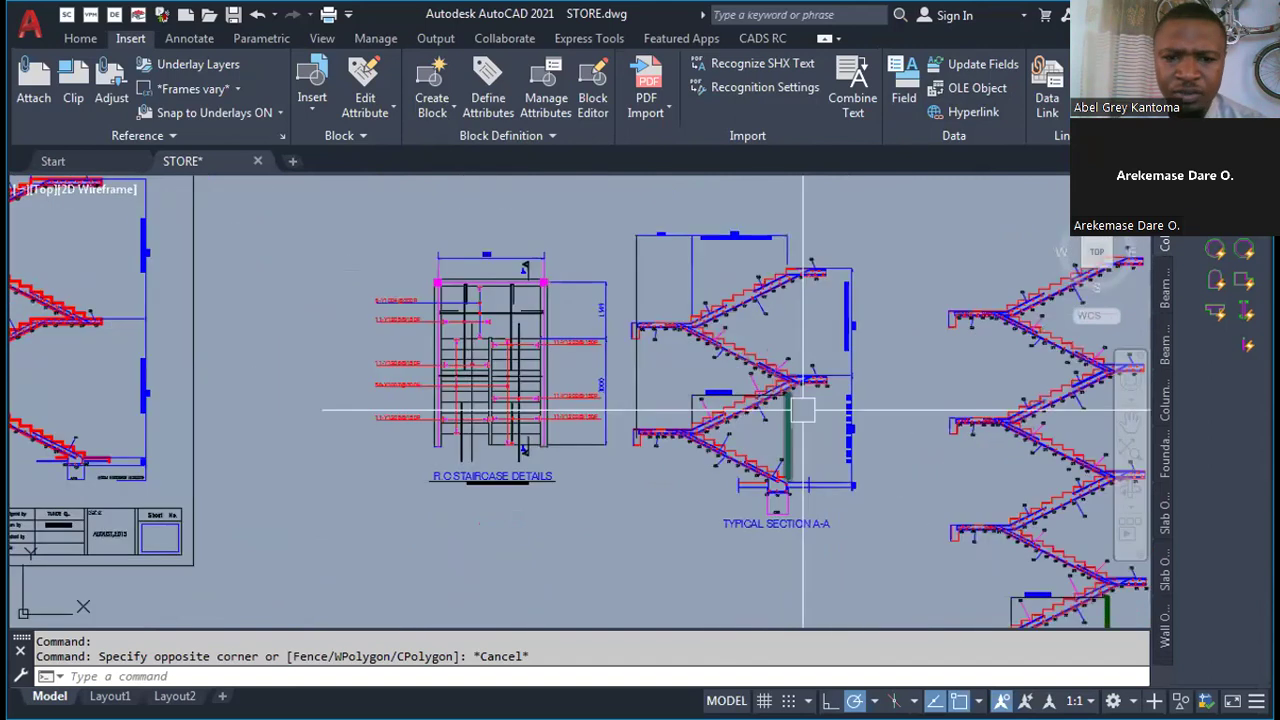
scroll(819, 422, down, 5)
scroll(688, 310, up, 5)
scroll(688, 310, down, 4)
scroll(638, 262, up, 5)
scroll(638, 262, up, 3)
scroll(450, 380, up, 2)
scroll(403, 377, down, 2)
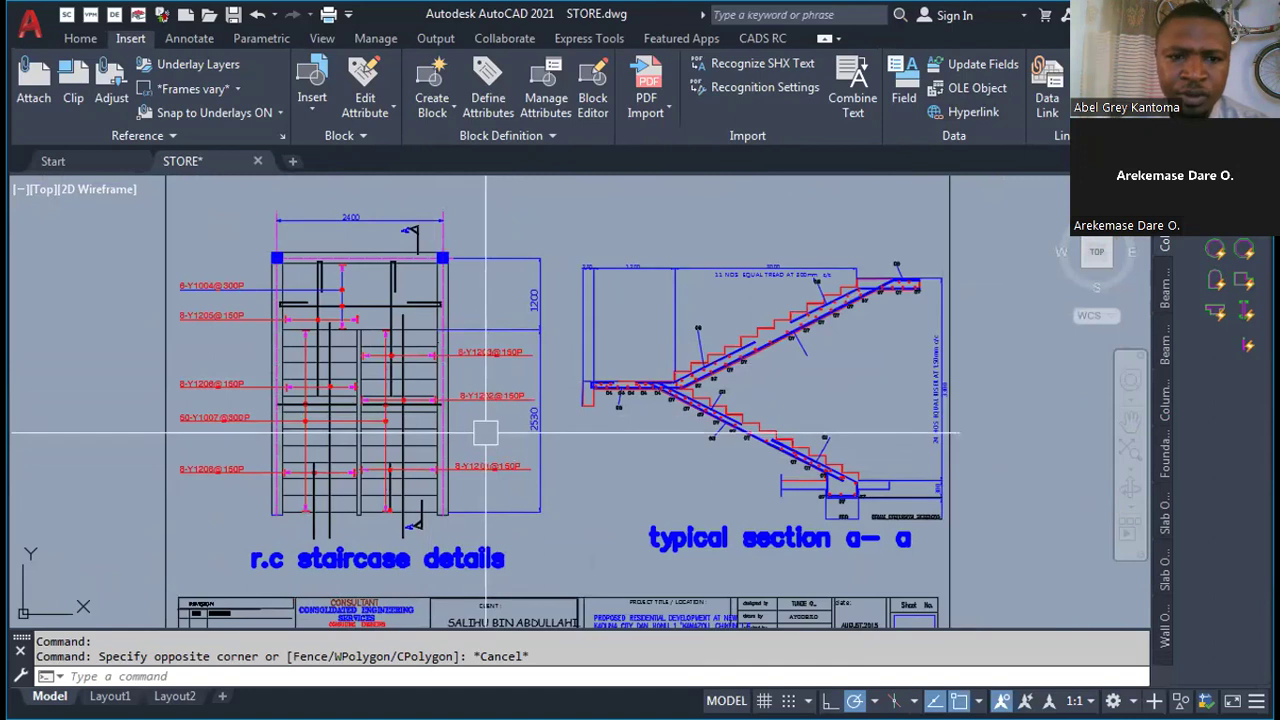
scroll(406, 367, up, 3)
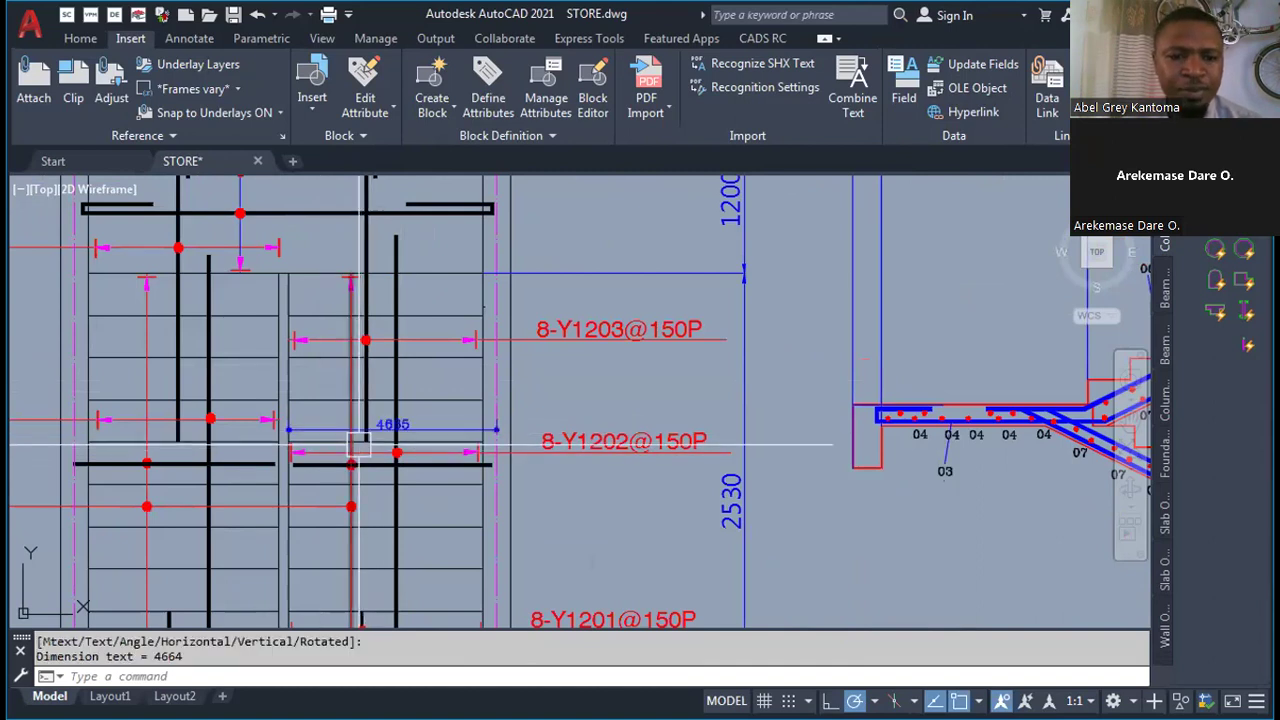
scroll(466, 458, up, 3)
scroll(466, 458, down, 1)
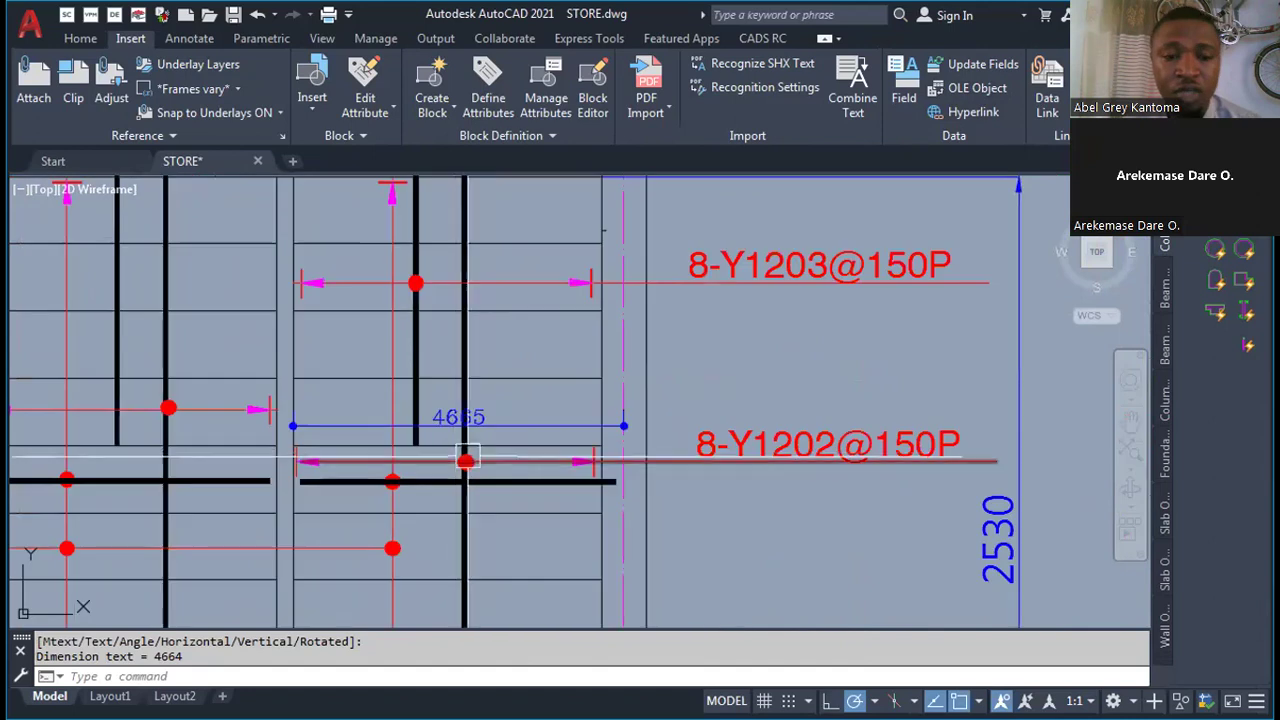
scroll(466, 458, up, 4)
scroll(591, 443, down, 2)
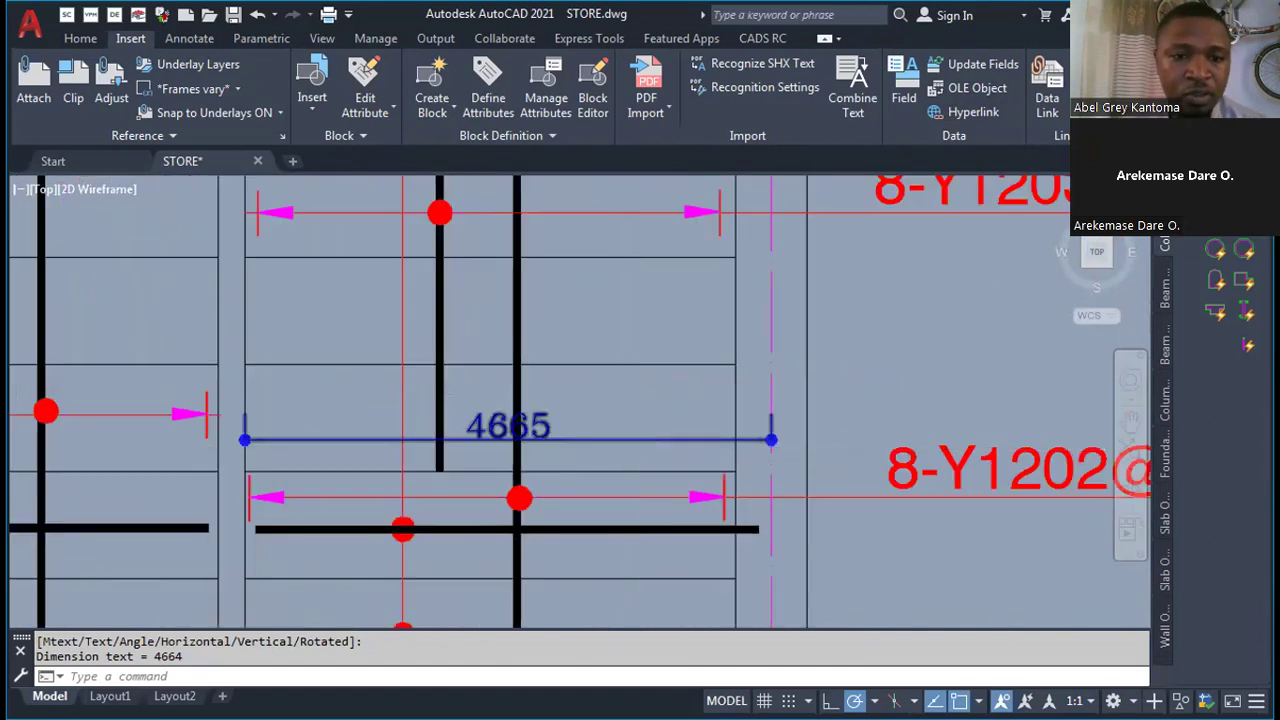
scroll(635, 450, down, 4)
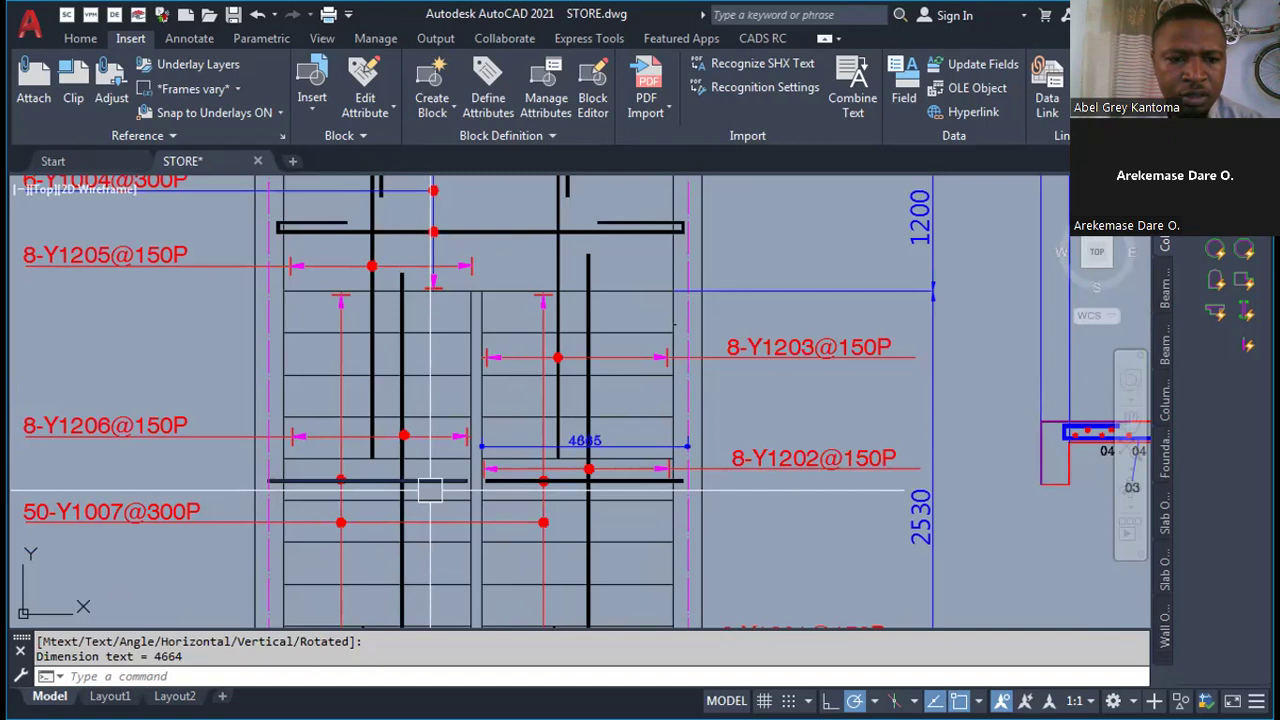
scroll(430, 490, up, 4)
scroll(374, 486, down, 4)
scroll(474, 449, up, 2)
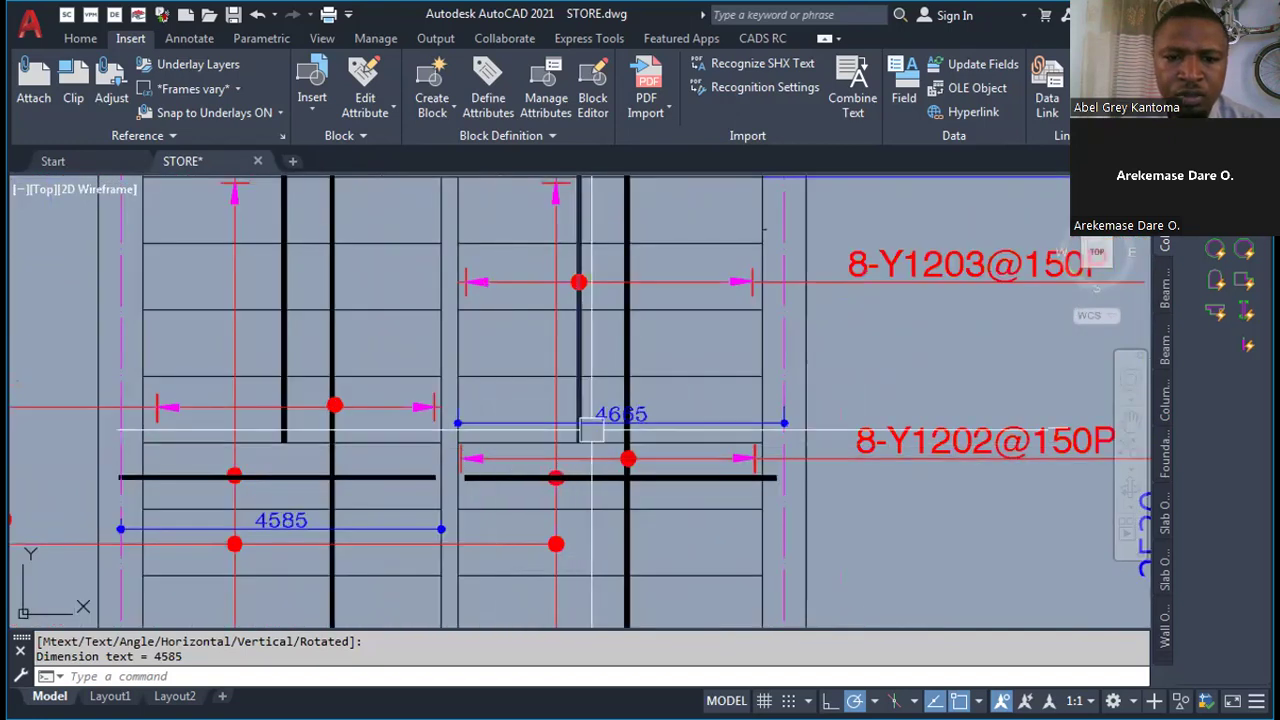
scroll(457, 543, down, 4)
scroll(534, 545, up, 2)
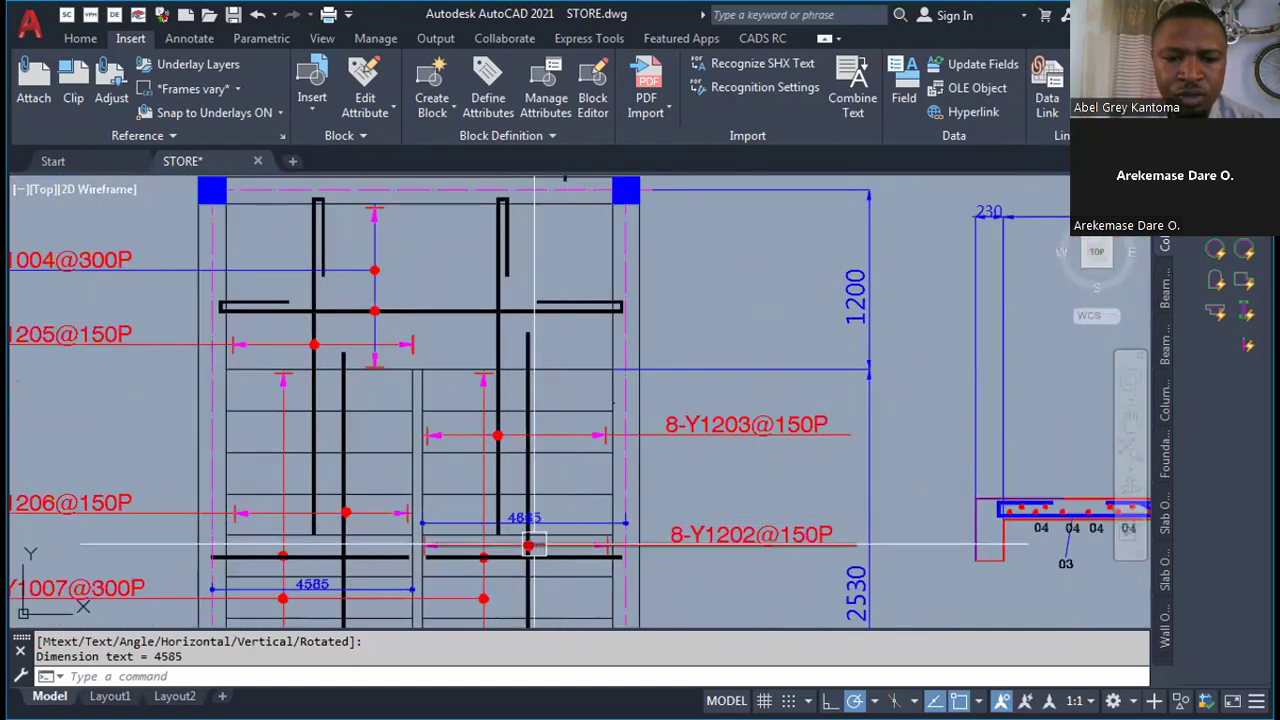
scroll(510, 543, up, 3)
scroll(484, 540, down, 1)
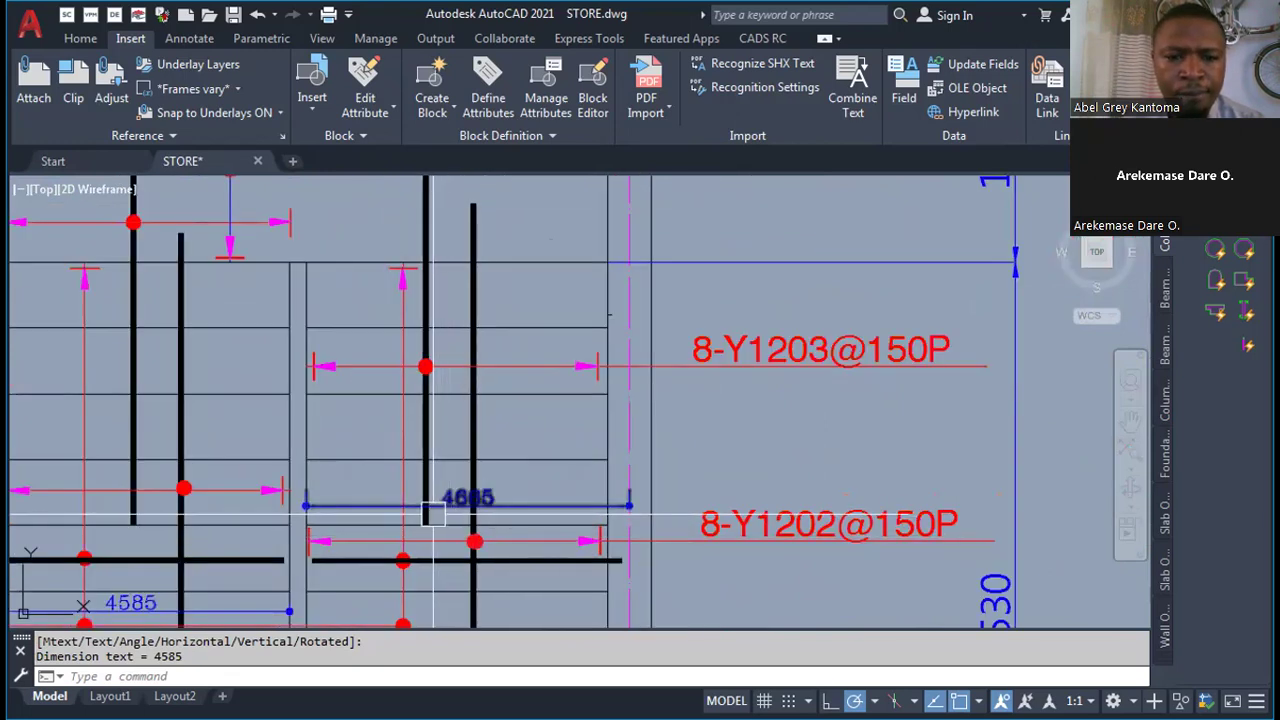
scroll(432, 514, down, 4)
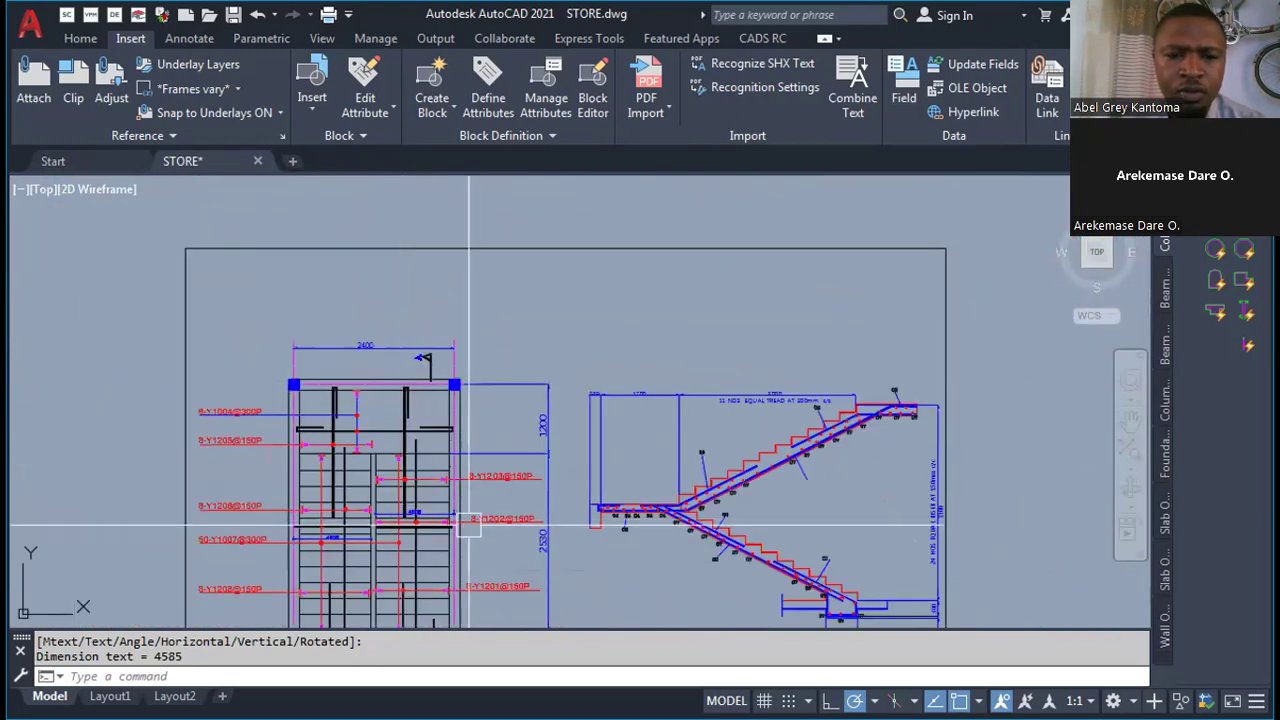
scroll(468, 525, up, 2)
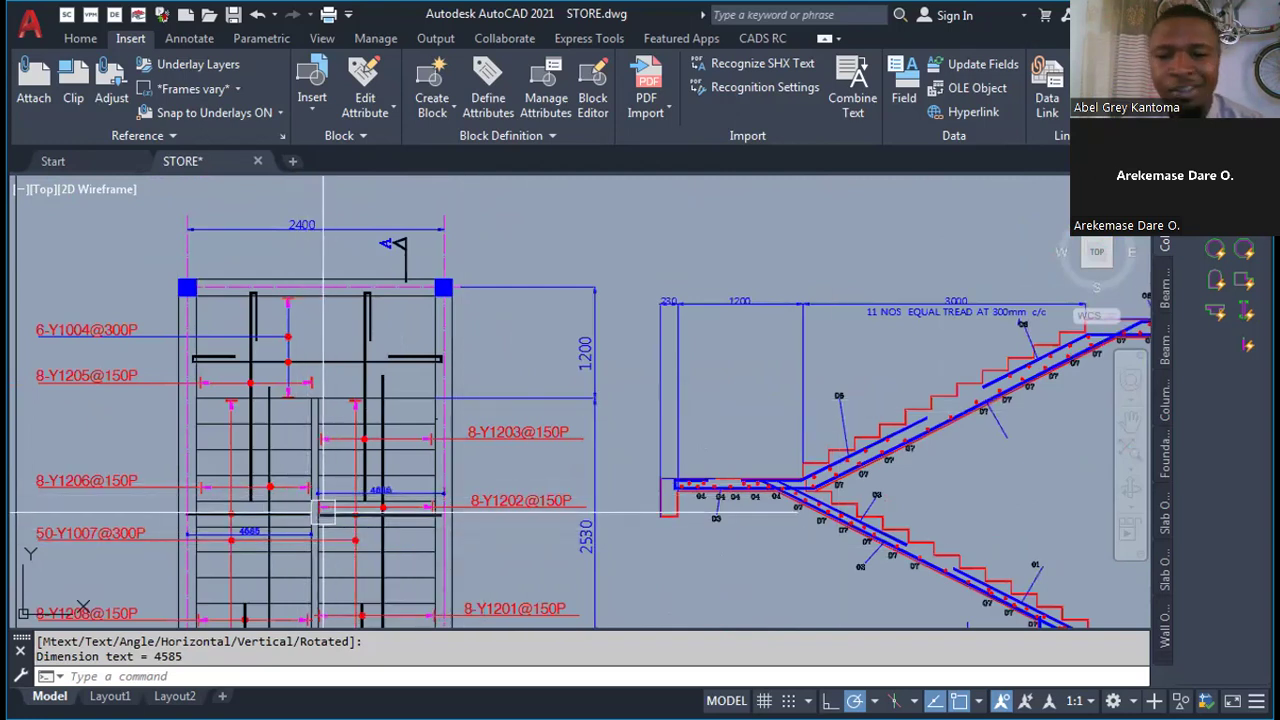
scroll(316, 497, down, 5)
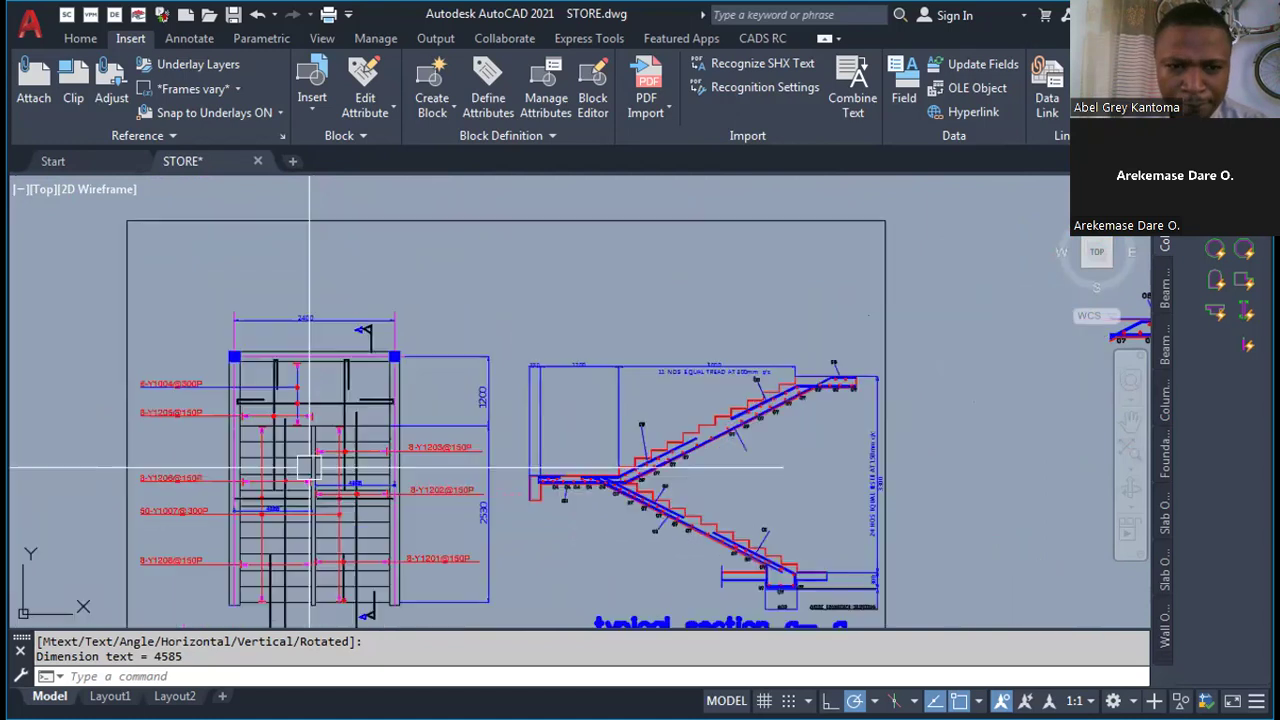
scroll(316, 513, up, 4)
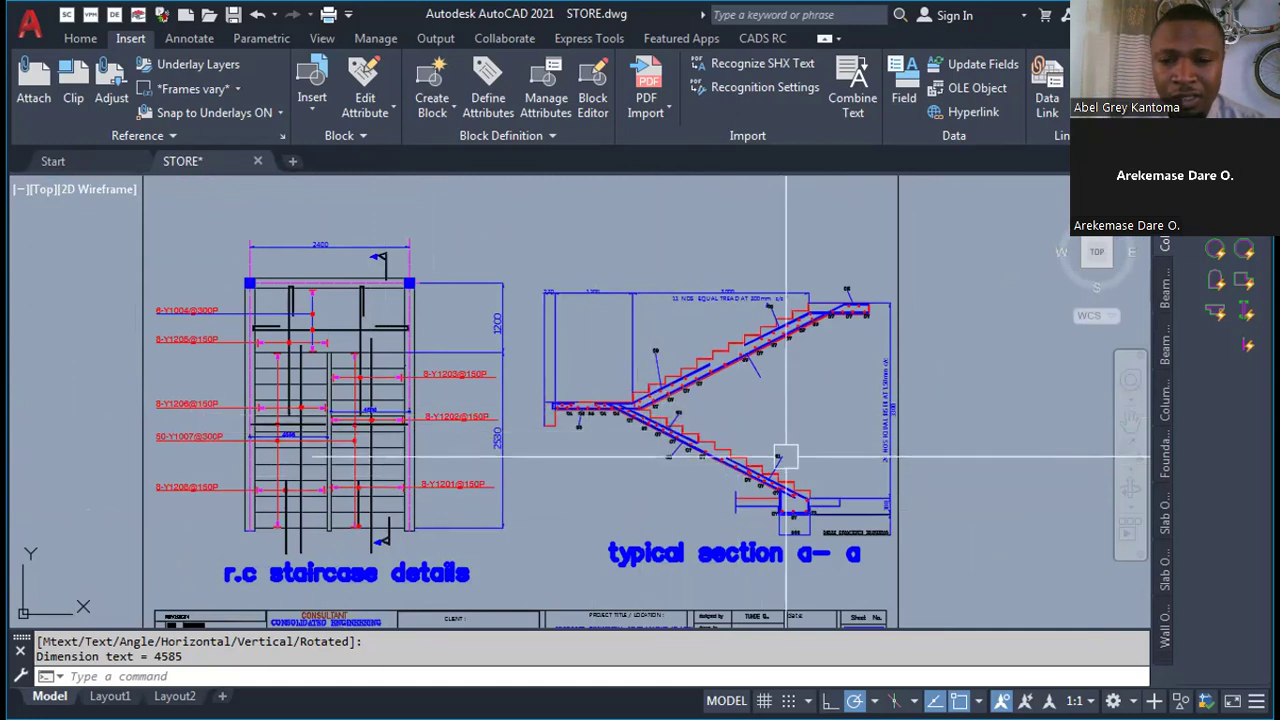
scroll(690, 442, up, 2)
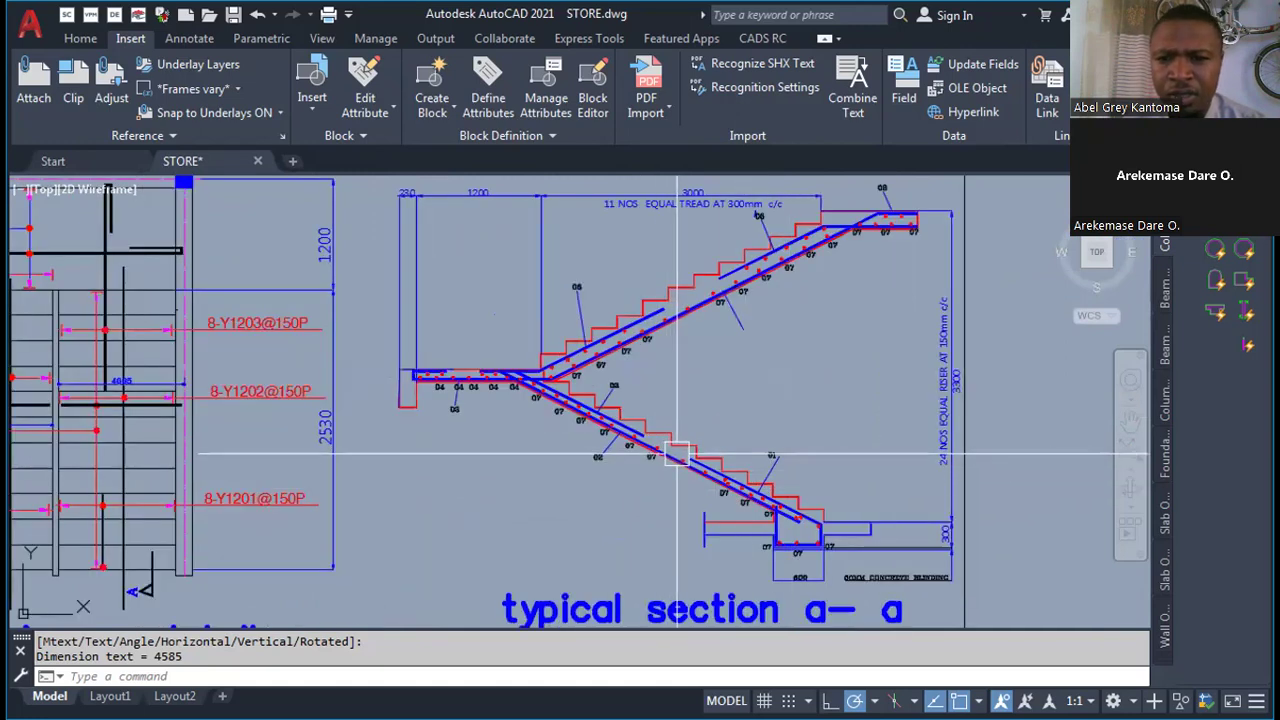
scroll(660, 450, down, 3)
scroll(796, 389, up, 5)
scroll(800, 400, up, 1)
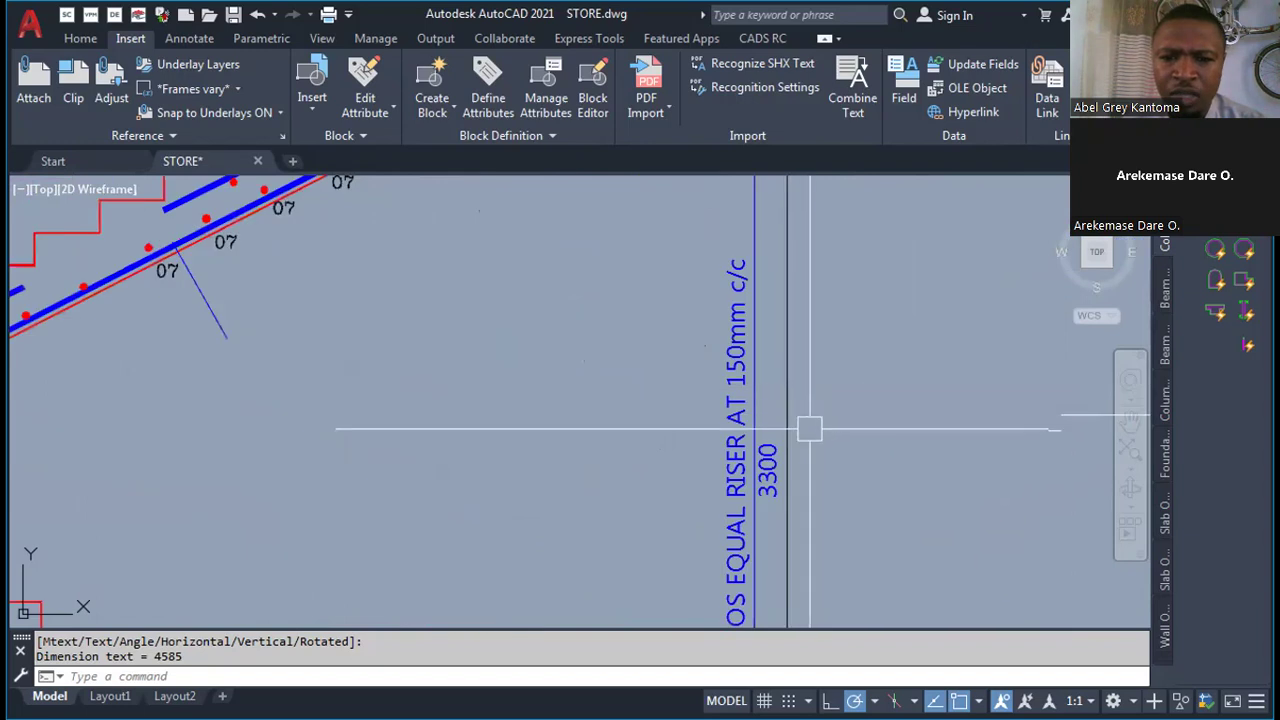
scroll(790, 445, down, 3)
scroll(742, 278, down, 1)
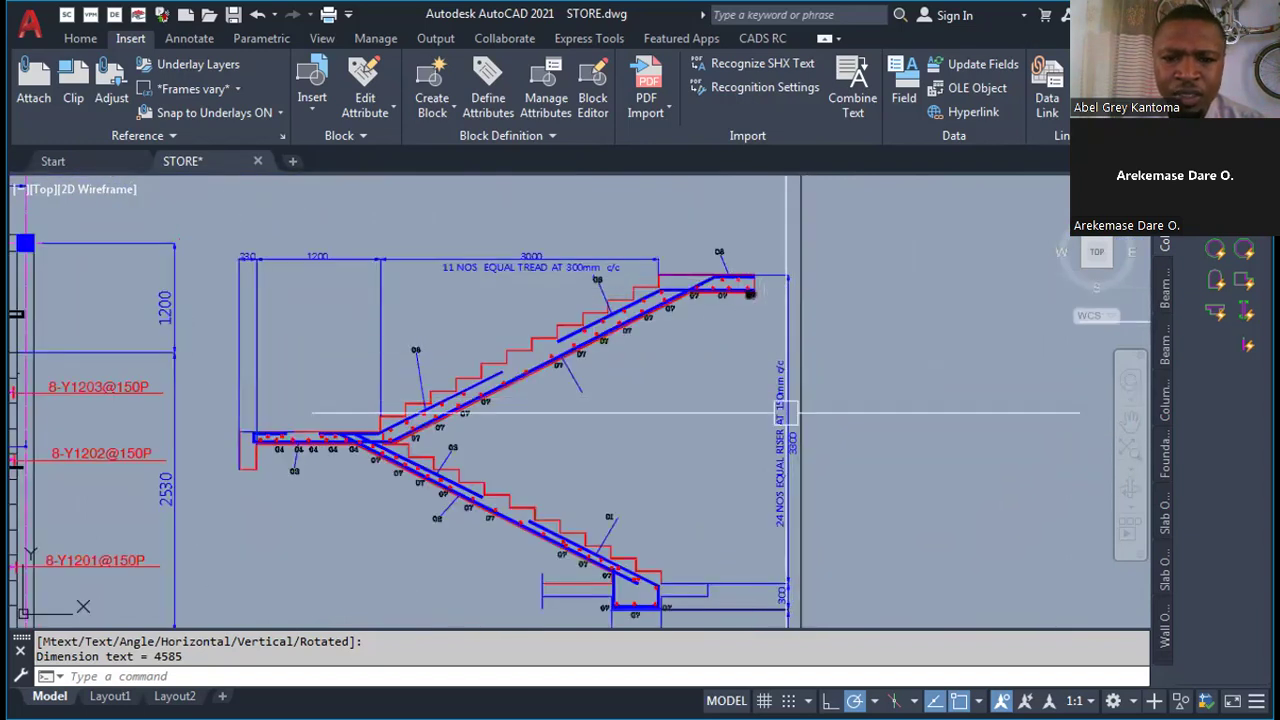
scroll(789, 572, up, 5)
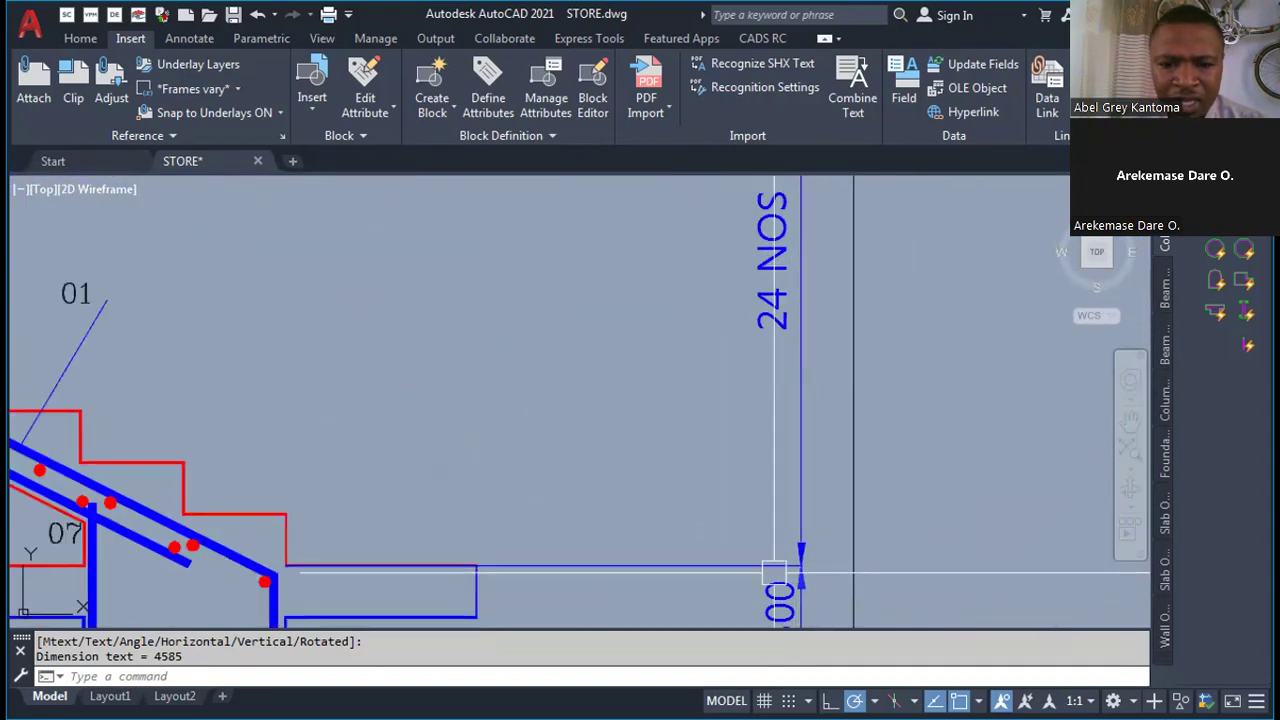
- Zoom out until the staircase plan and typical section a-a fit side by side
click(705, 562)
scroll(760, 590, down, 2)
scroll(791, 443, down, 2)
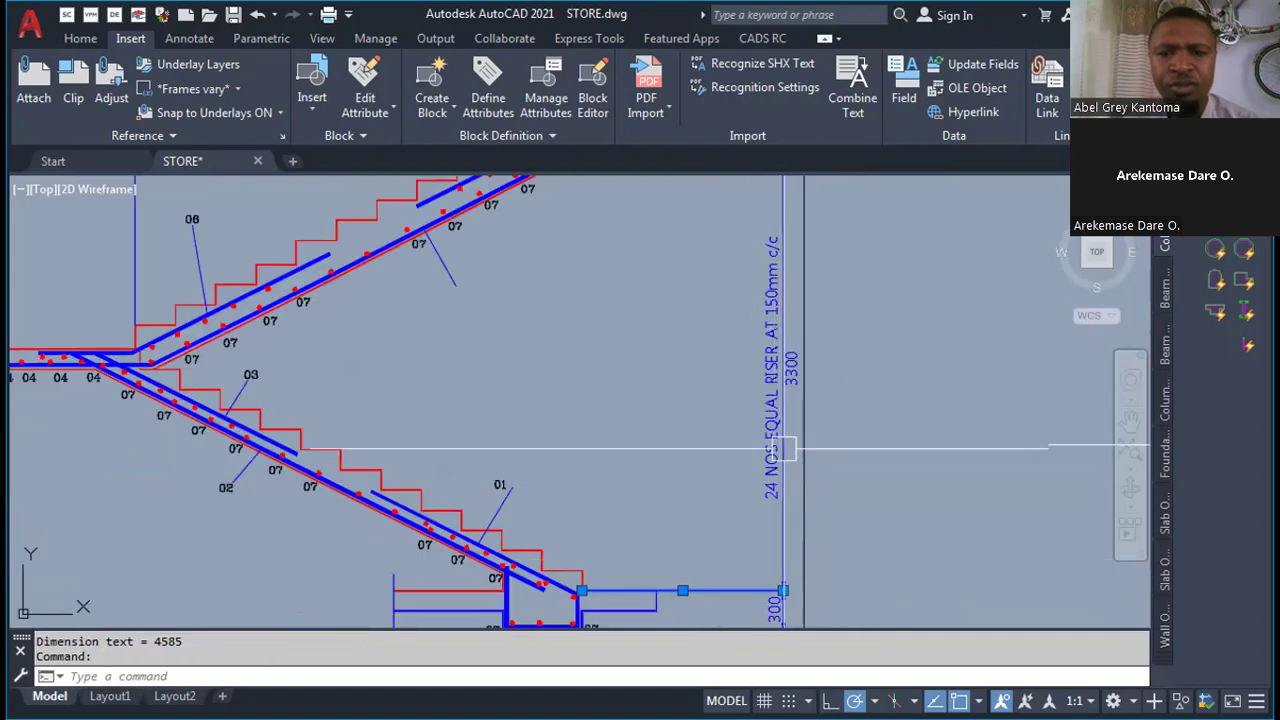
key(Escape)
scroll(743, 357, down, 2)
scroll(743, 288, up, 4)
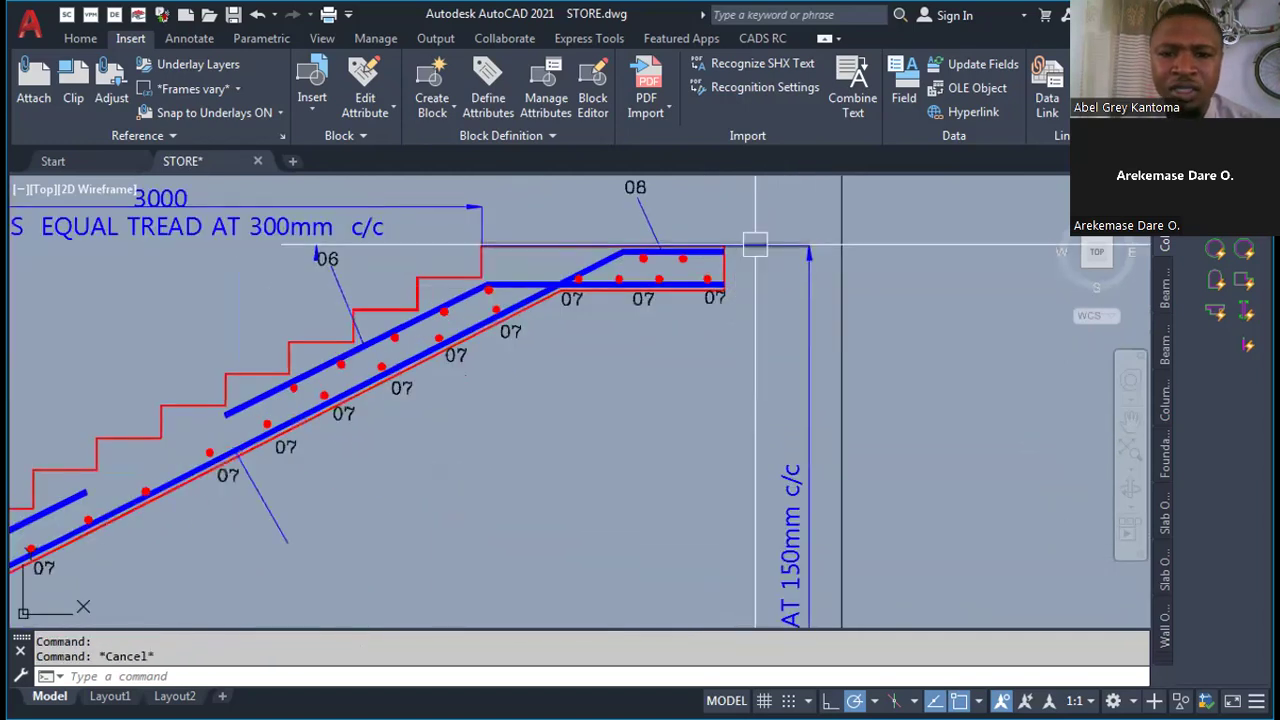
scroll(786, 251, down, 3)
scroll(813, 392, up, 1)
scroll(813, 392, up, 4)
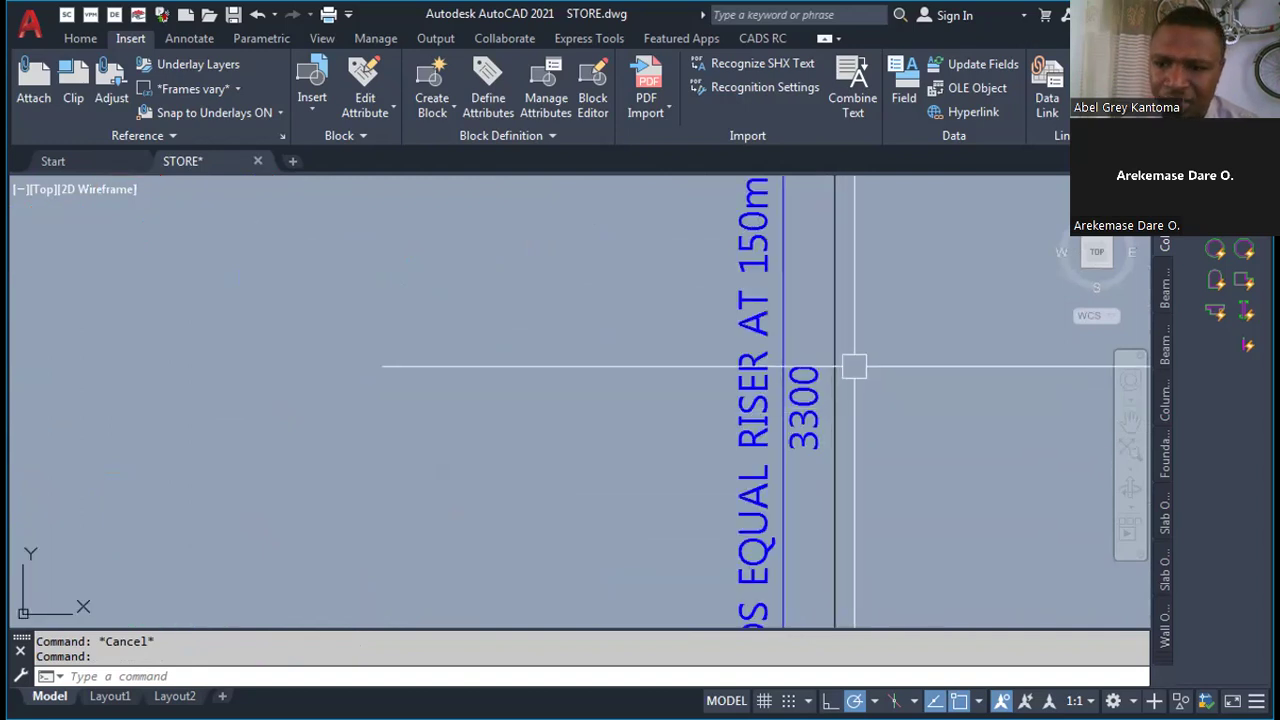
key(Escape)
scroll(749, 420, down, 4)
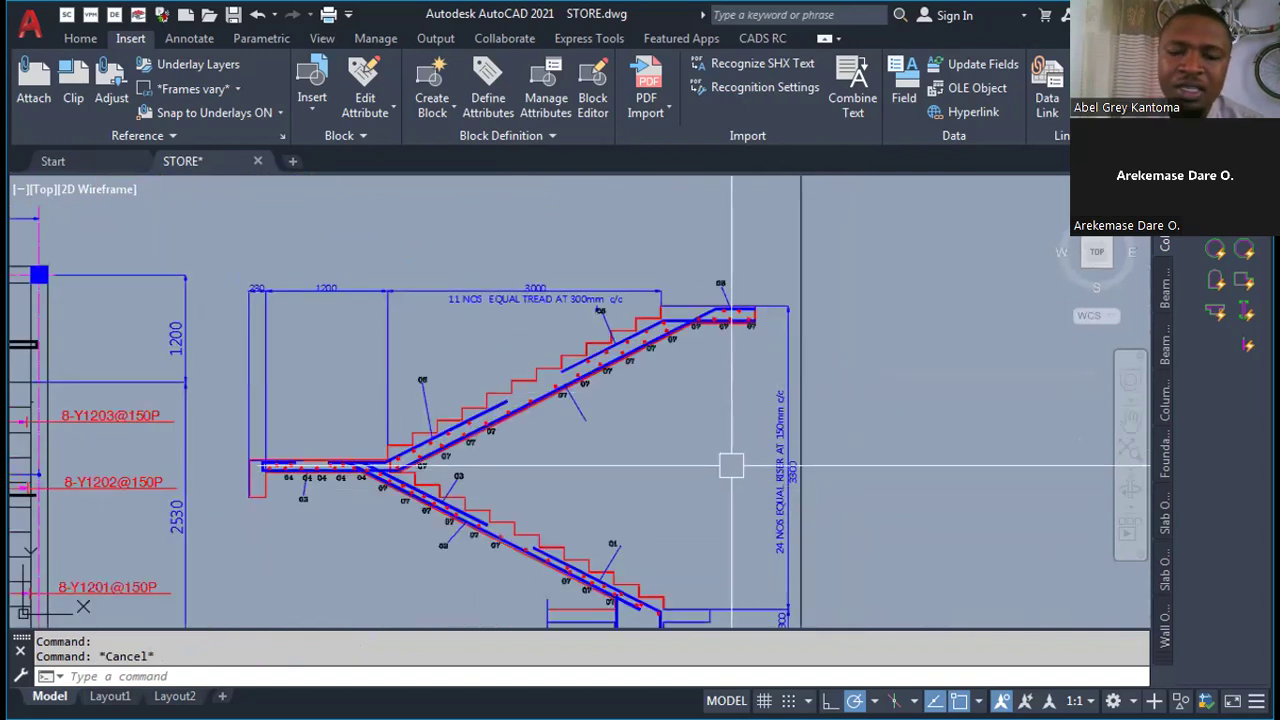
scroll(731, 465, up, 2)
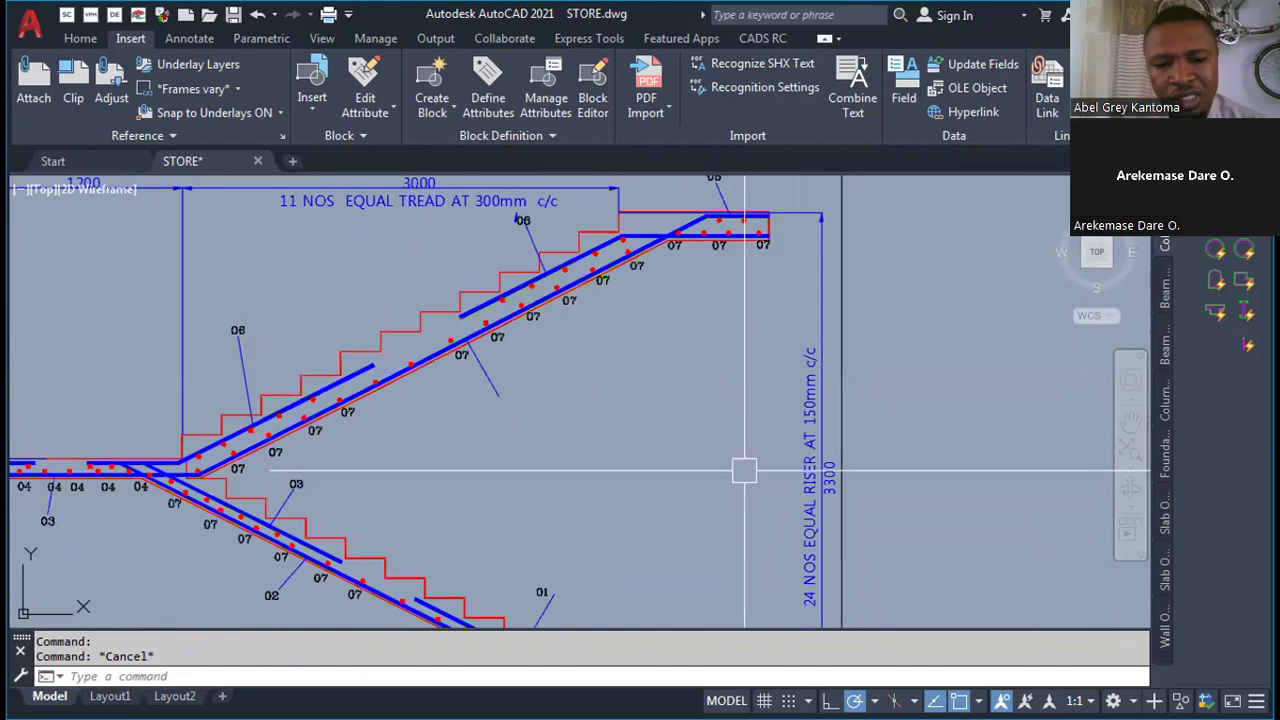
scroll(757, 426, down, 2)
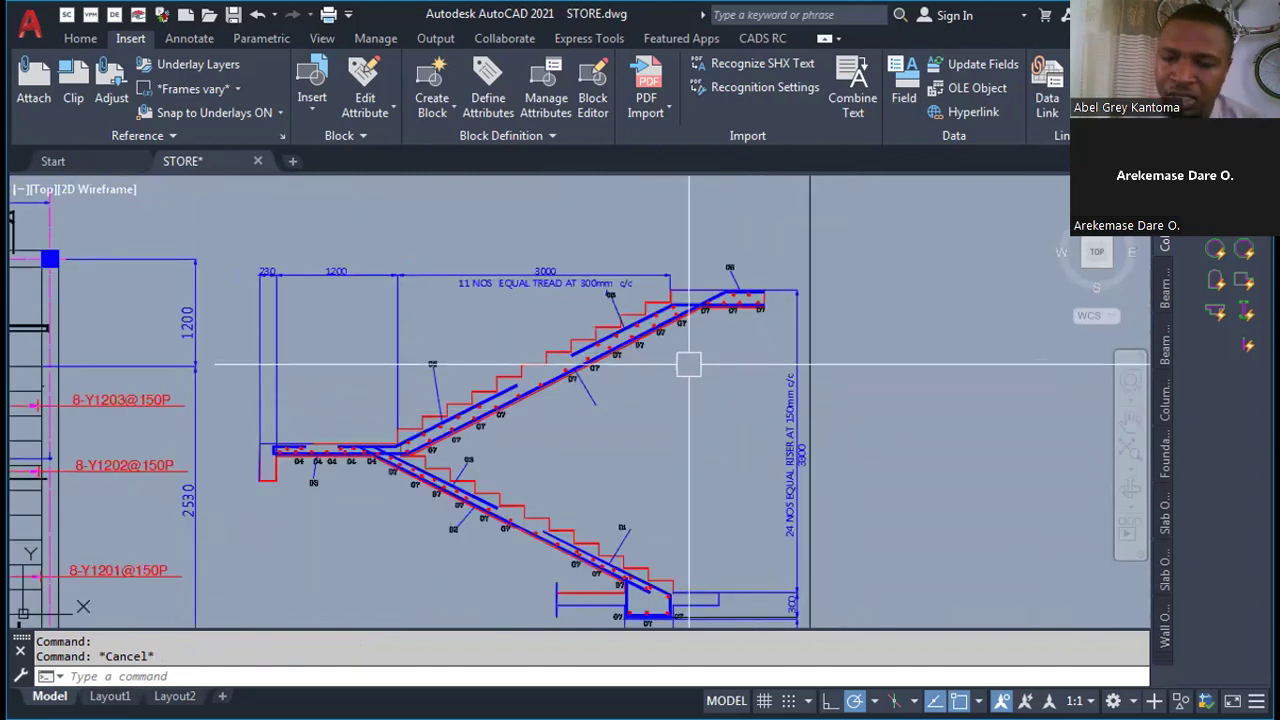
scroll(700, 366, down, 2)
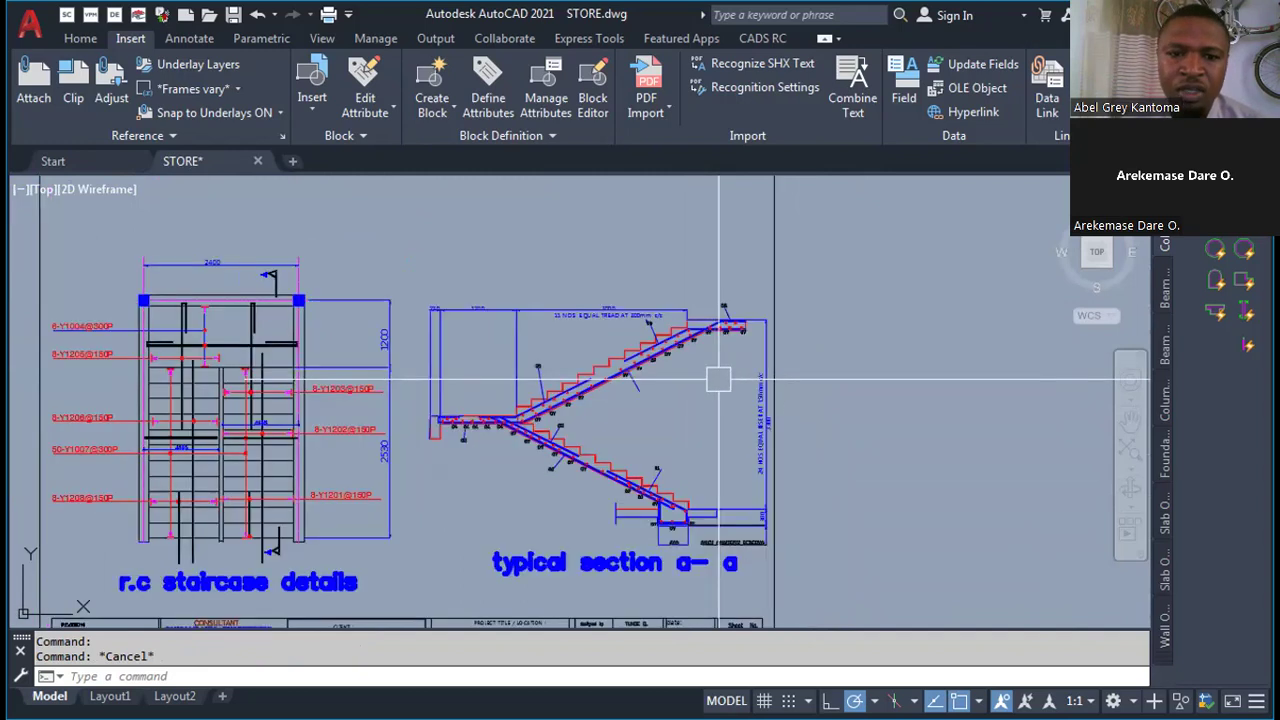
scroll(737, 343, down, 1)
scroll(725, 355, up, 1)
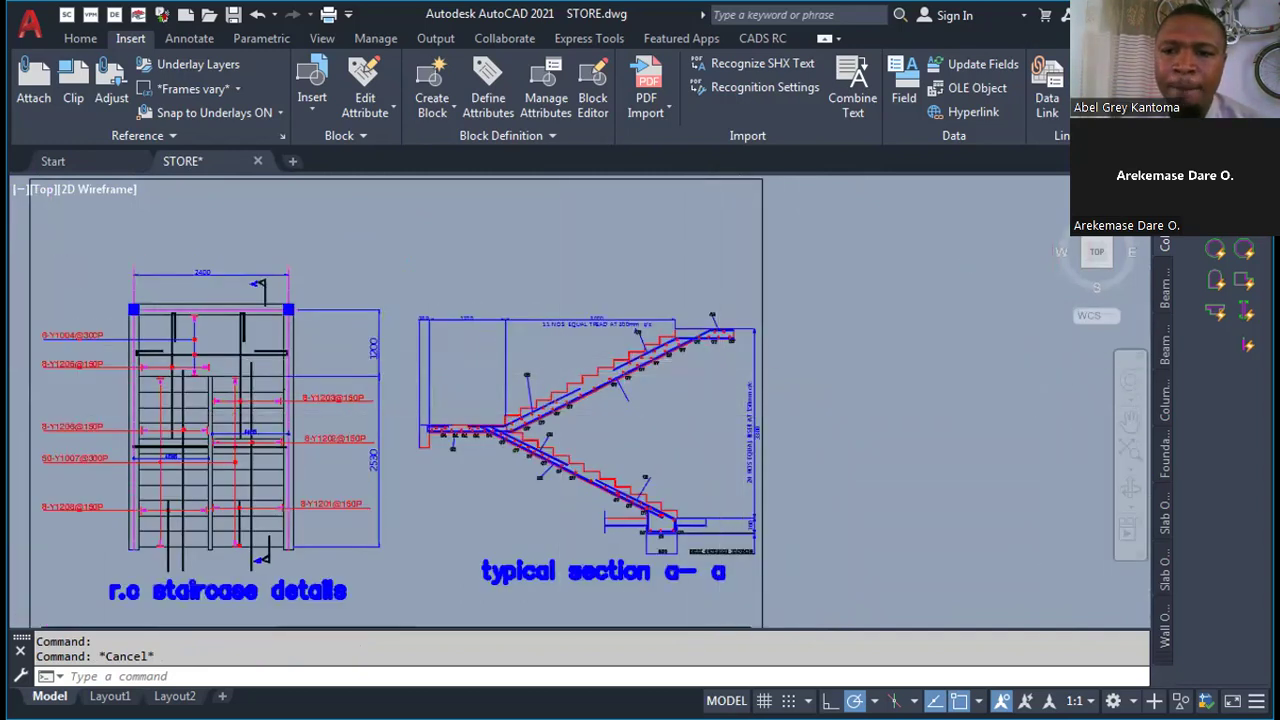
scroll(690, 390, down, 5)
scroll(622, 435, up, 3)
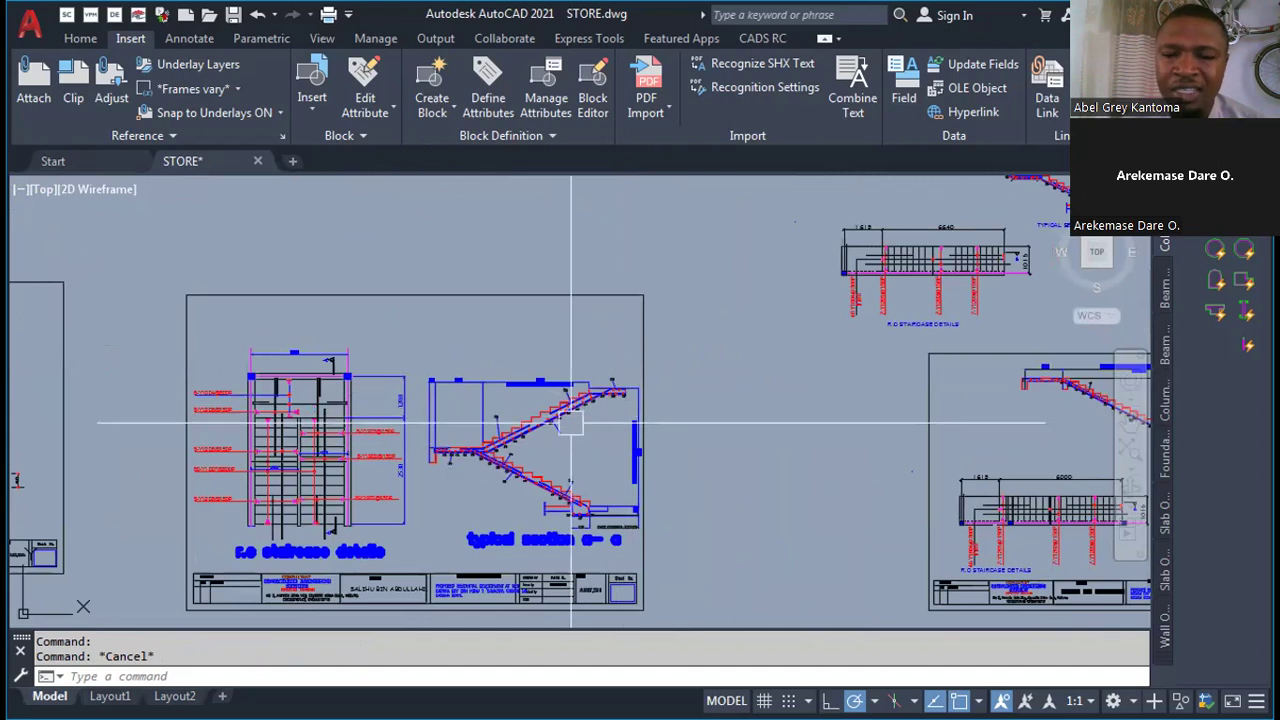
scroll(600, 445, up, 4)
scroll(663, 331, up, 2)
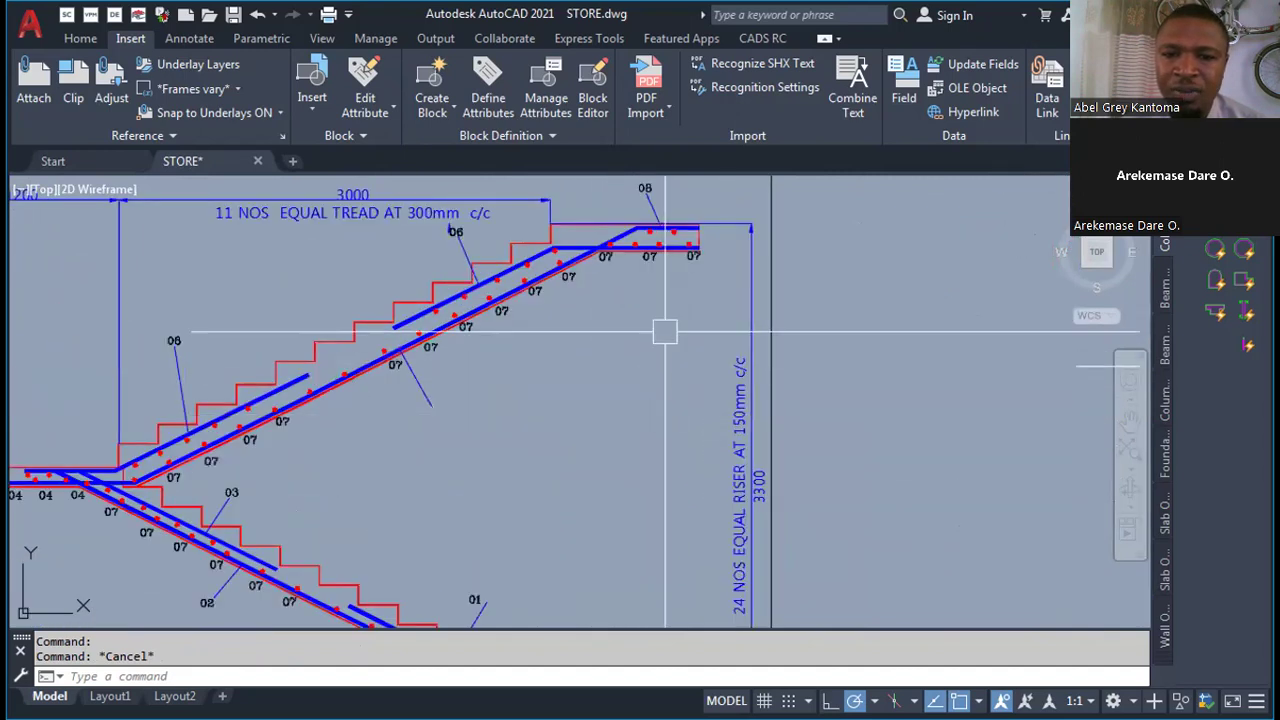
scroll(663, 331, down, 2)
scroll(677, 605, up, 2)
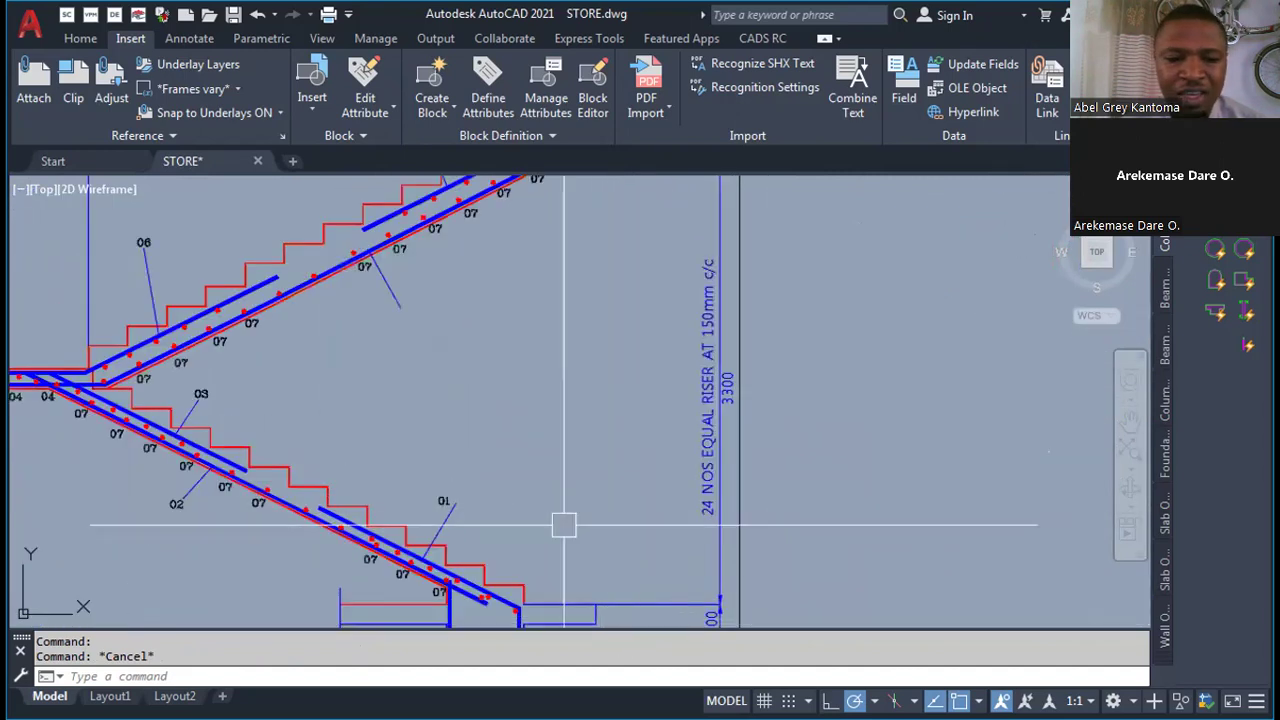
scroll(614, 437, down, 3)
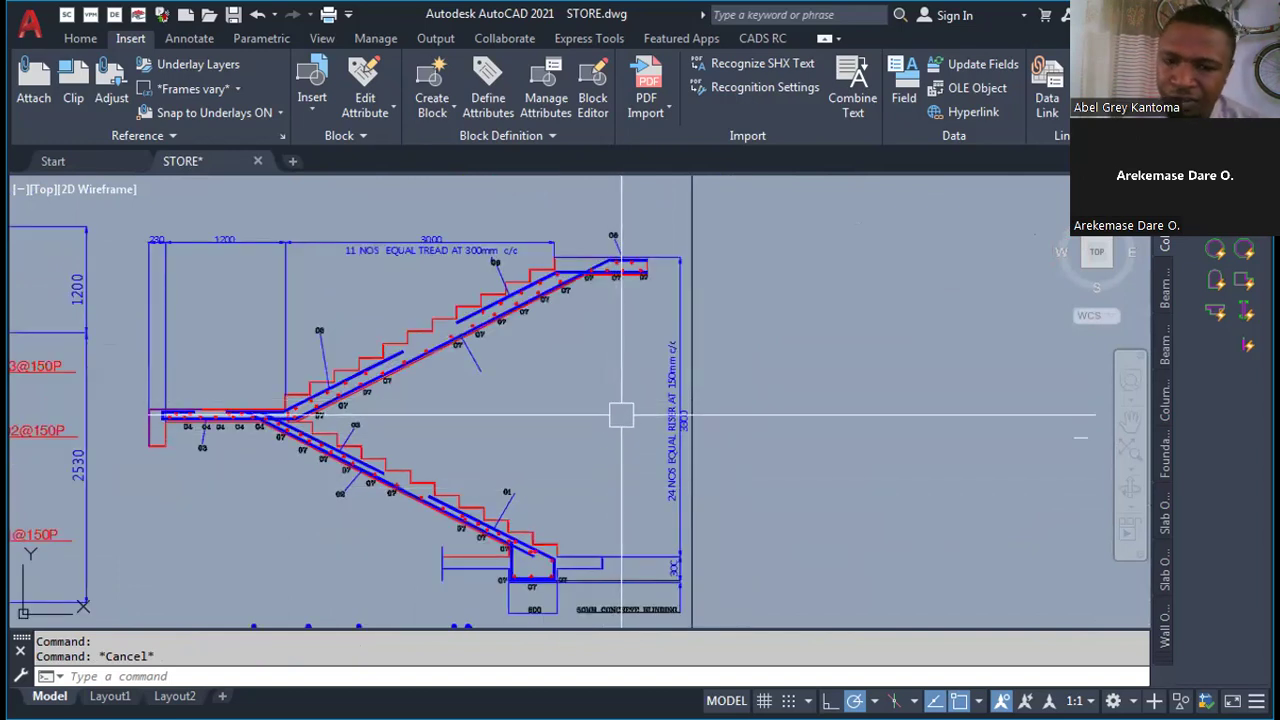
scroll(329, 531, up, 2)
middle_drag(342, 414, 289, 362)
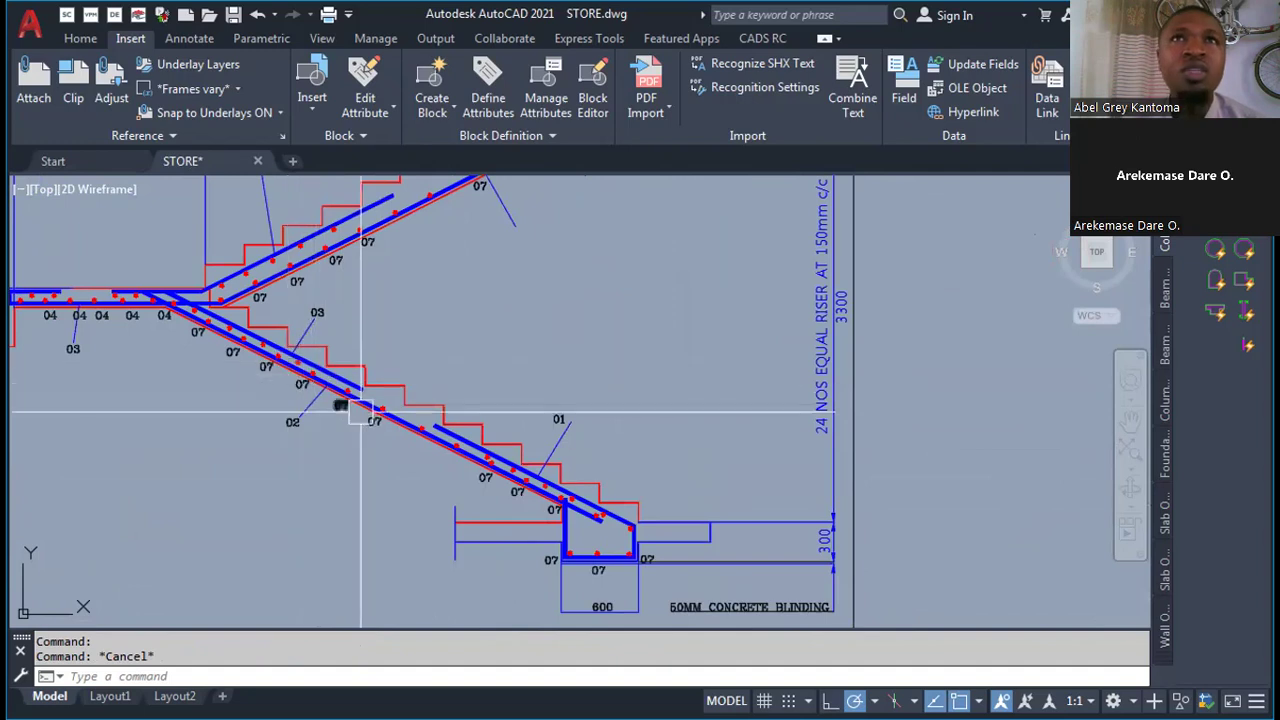
scroll(494, 494, down, 3)
scroll(515, 494, down, 2)
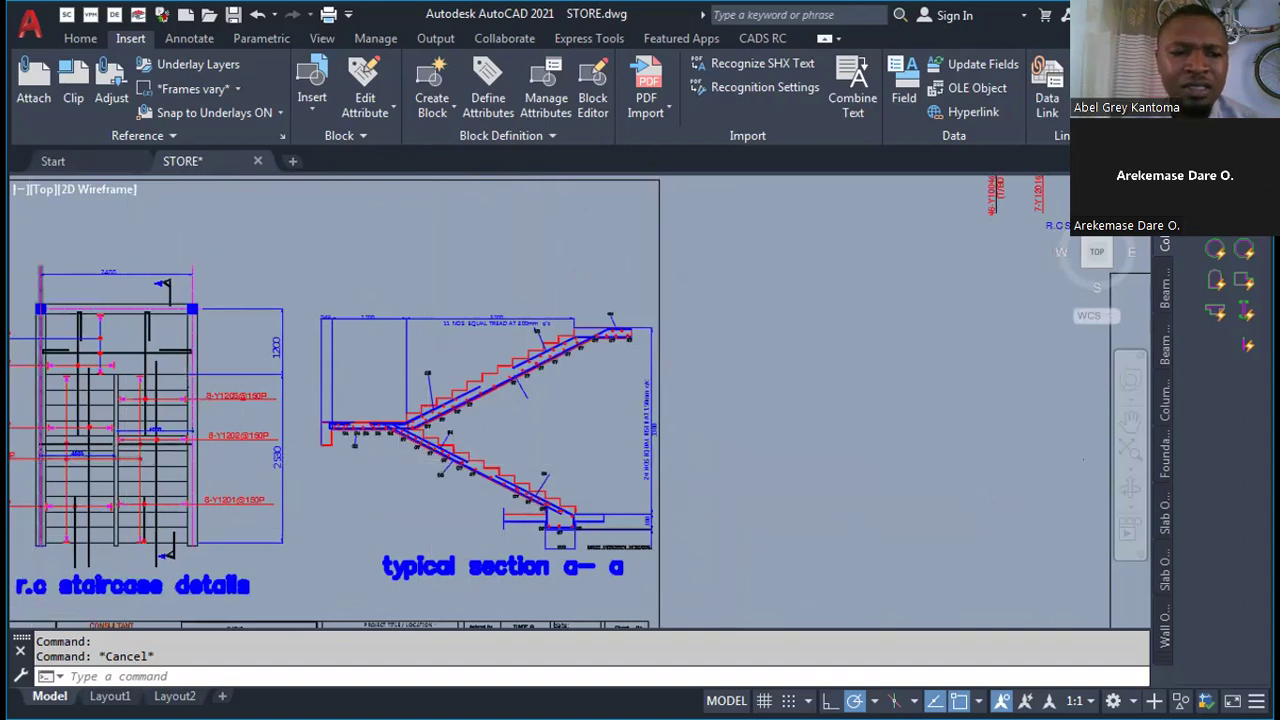
scroll(72, 508, up, 5)
scroll(72, 508, down, 3)
scroll(360, 518, down, 2)
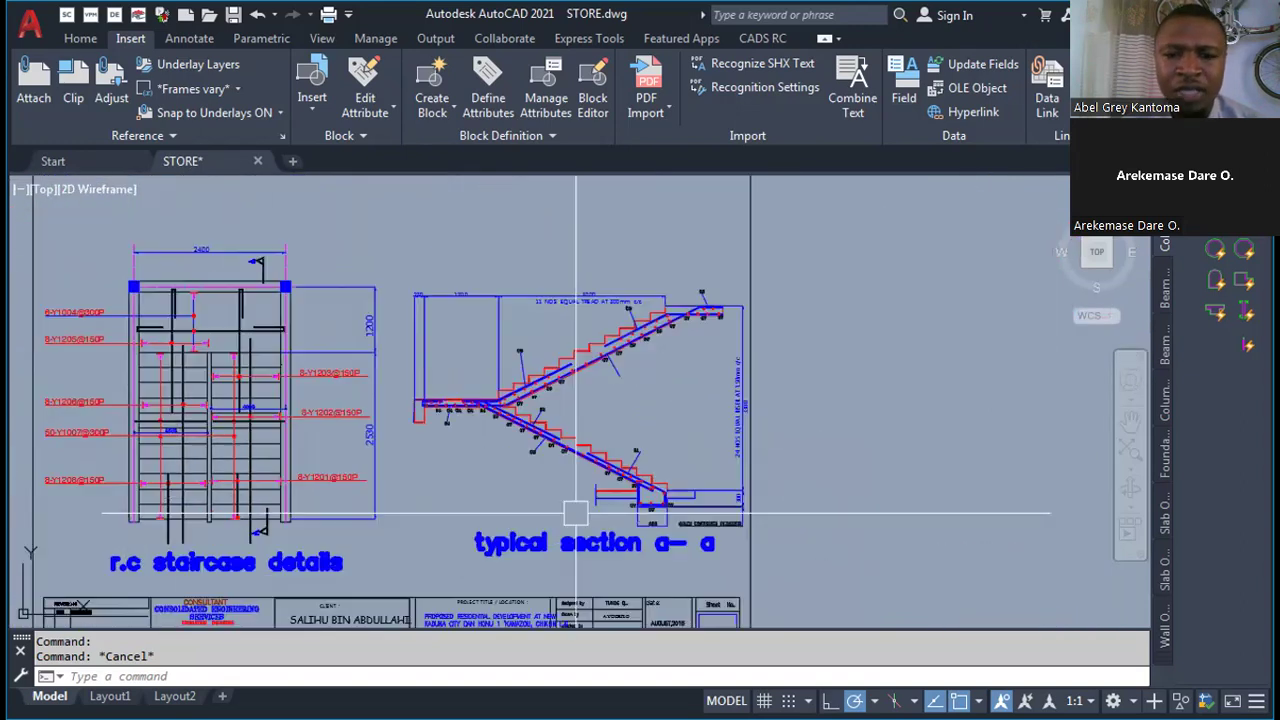
scroll(667, 372, up, 2)
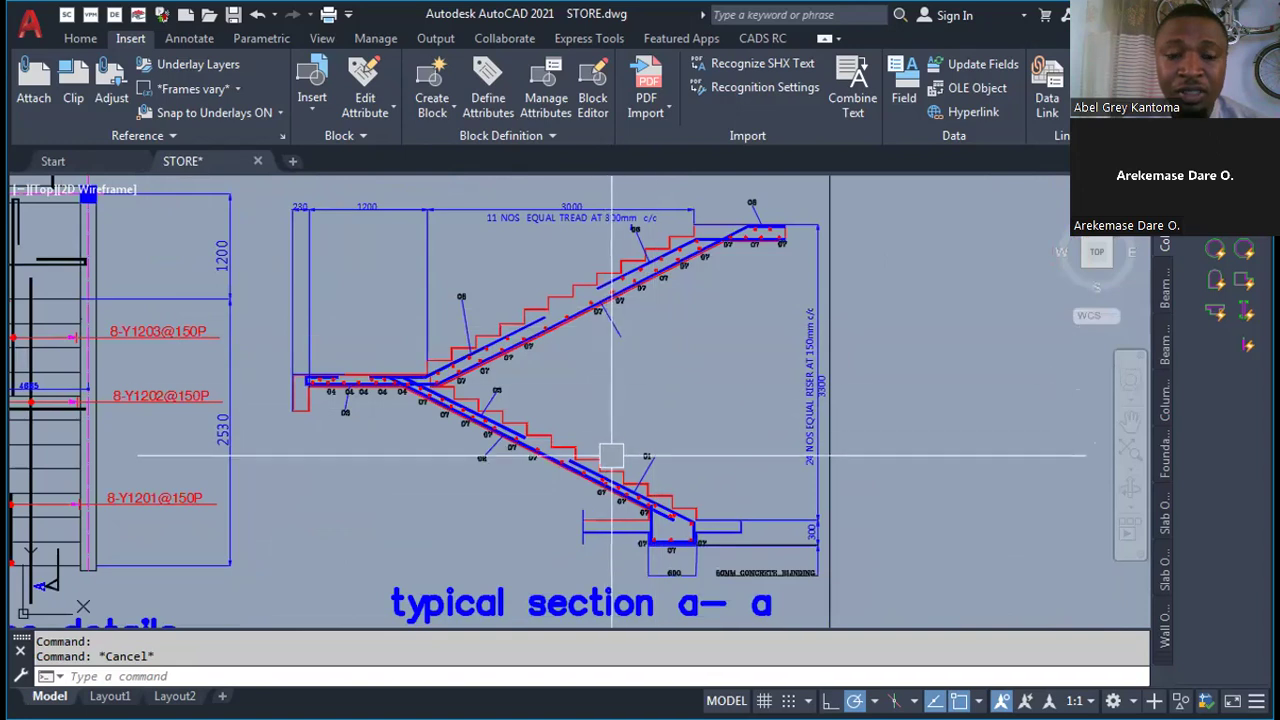
scroll(667, 372, down, 2)
scroll(600, 470, up, 1)
scroll(589, 513, down, 1)
scroll(614, 423, up, 1)
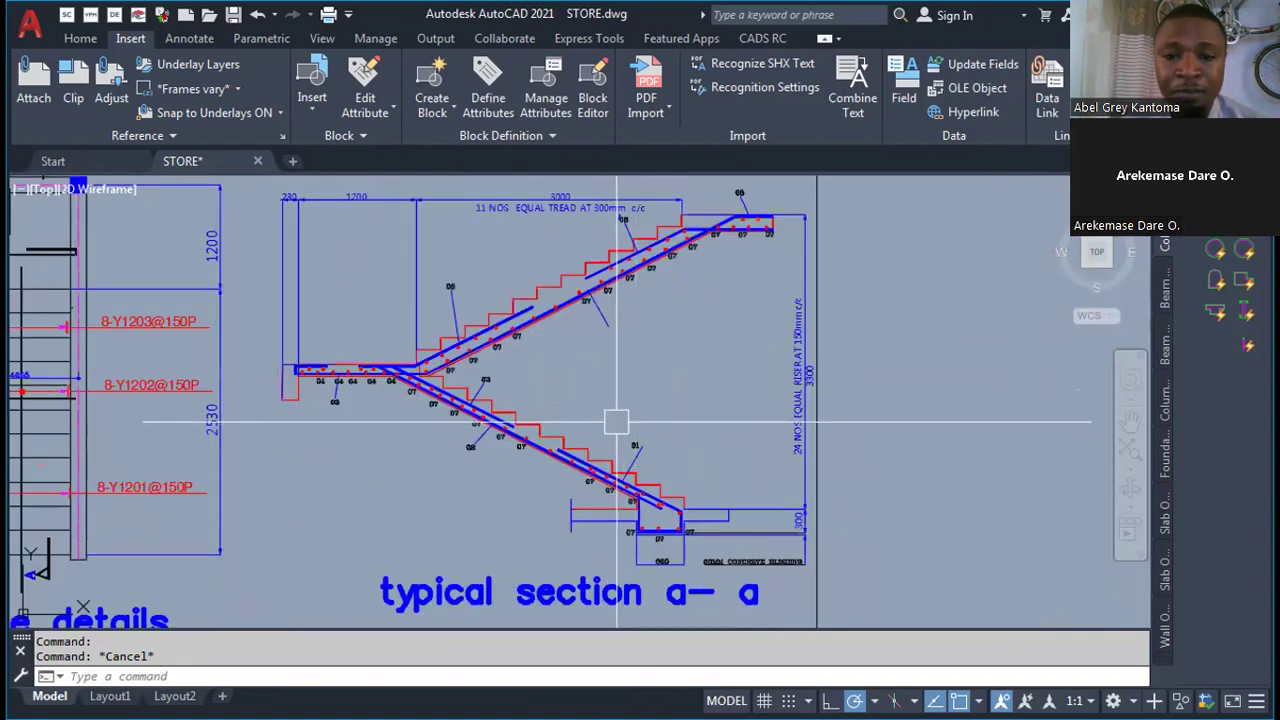
scroll(664, 420, up, 2)
scroll(664, 420, down, 2)
scroll(651, 477, up, 3)
scroll(620, 477, down, 3)
scroll(300, 520, up, 2)
scroll(400, 500, down, 2)
scroll(500, 500, up, 2)
scroll(513, 498, down, 2)
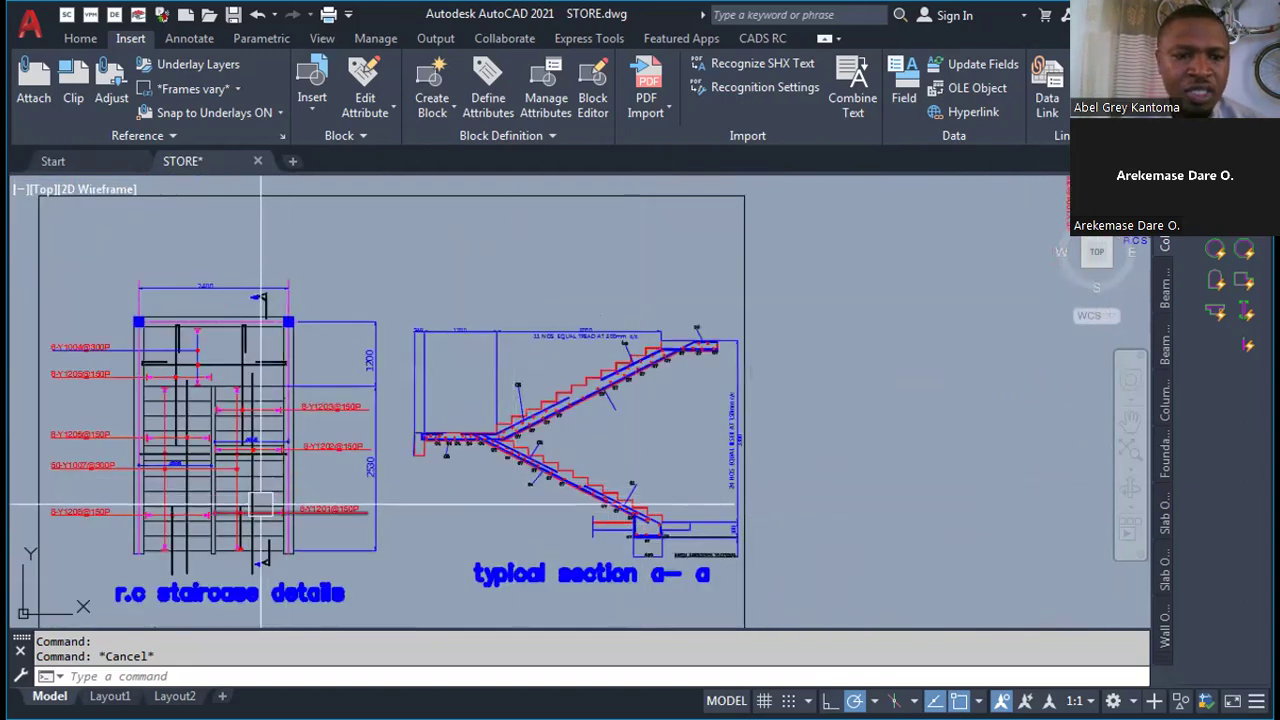
scroll(240, 480, up, 3)
scroll(250, 478, down, 3)
scroll(290, 468, up, 2)
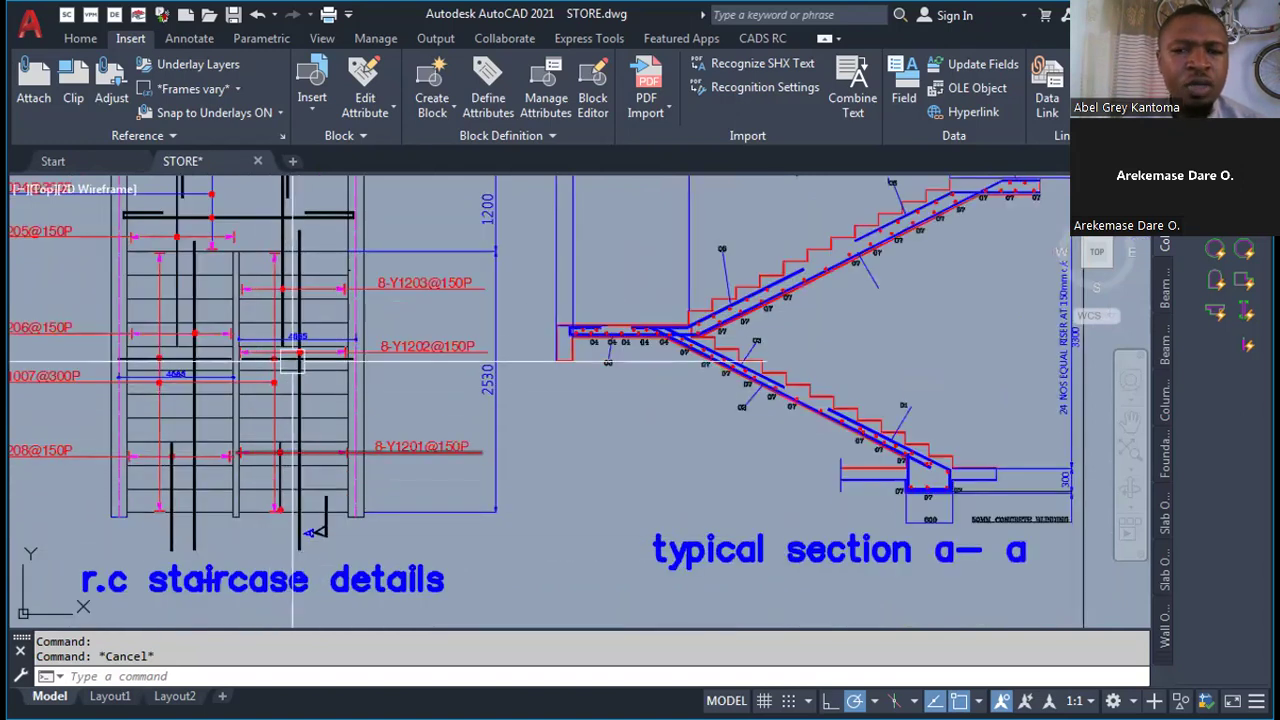
scroll(328, 400, down, 2)
scroll(283, 274, up, 2)
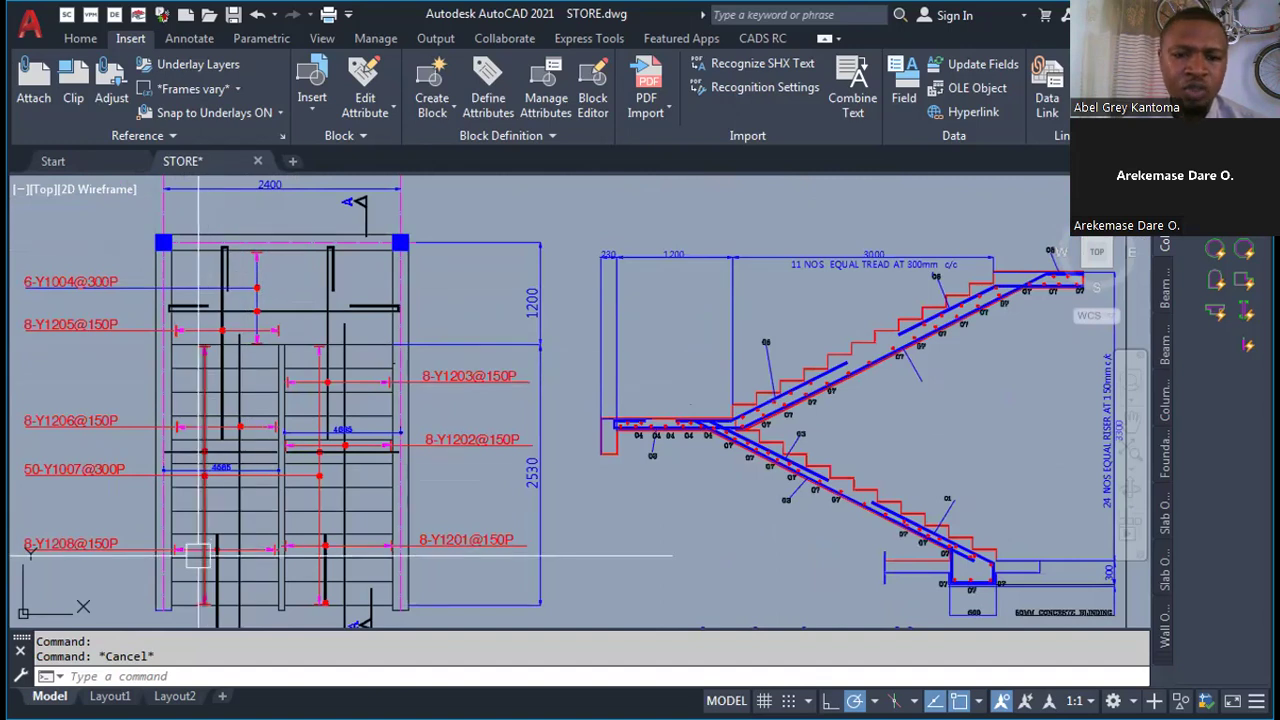
scroll(256, 476, down, 3)
scroll(711, 548, up, 5)
scroll(711, 548, down, 3)
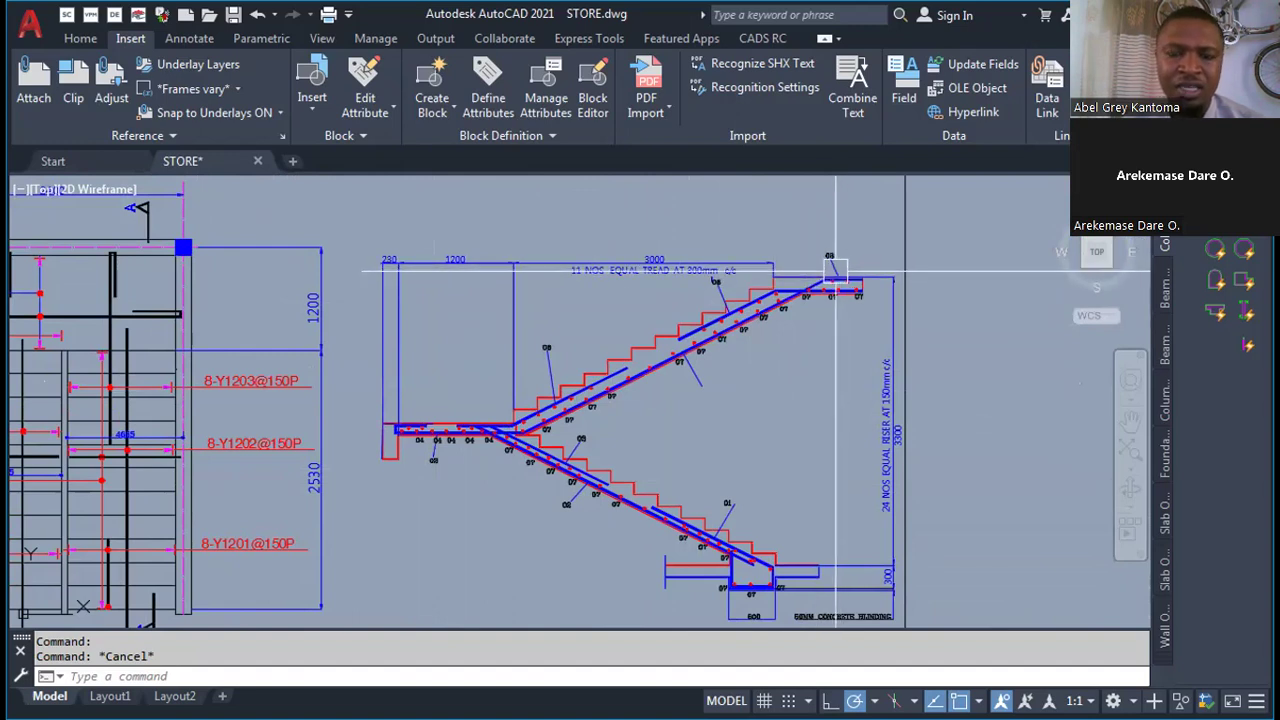
mouse_move(838, 270)
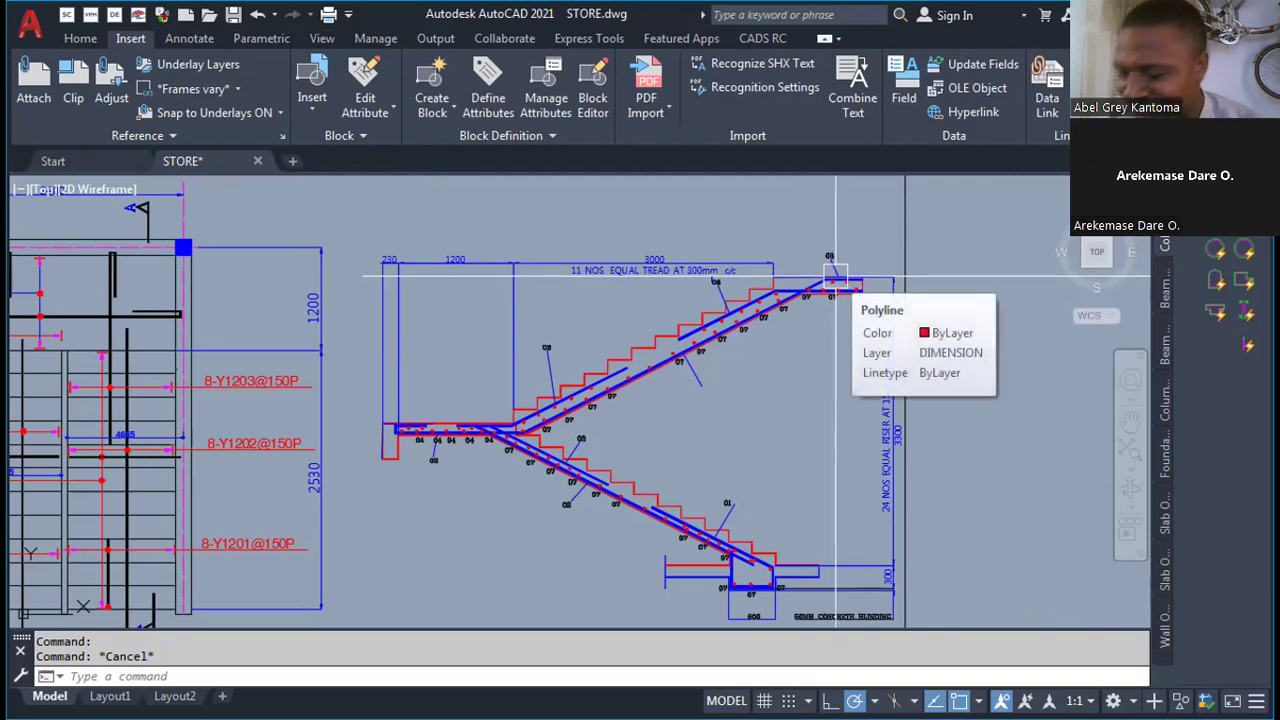
scroll(836, 273, down, 5)
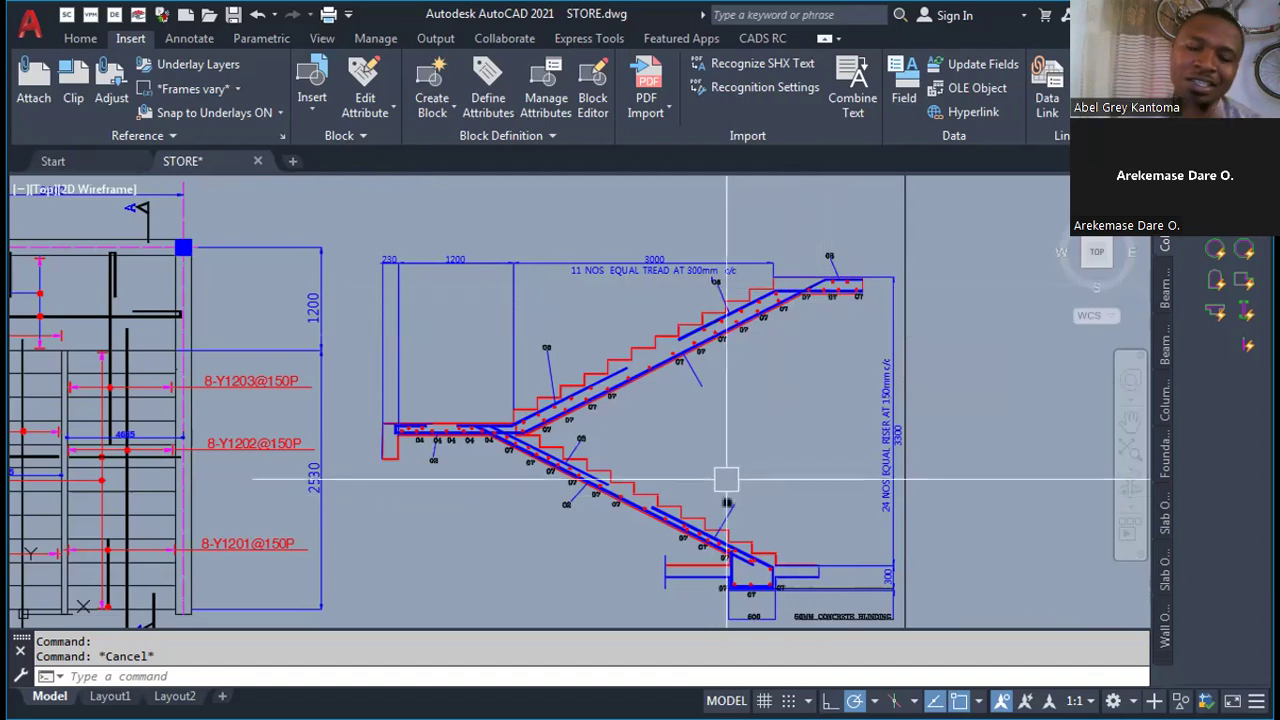
scroll(738, 475, up, 5)
scroll(700, 510, down, 2)
scroll(652, 552, up, 4)
scroll(357, 471, down, 2)
scroll(214, 371, up, 2)
scroll(264, 440, down, 1)
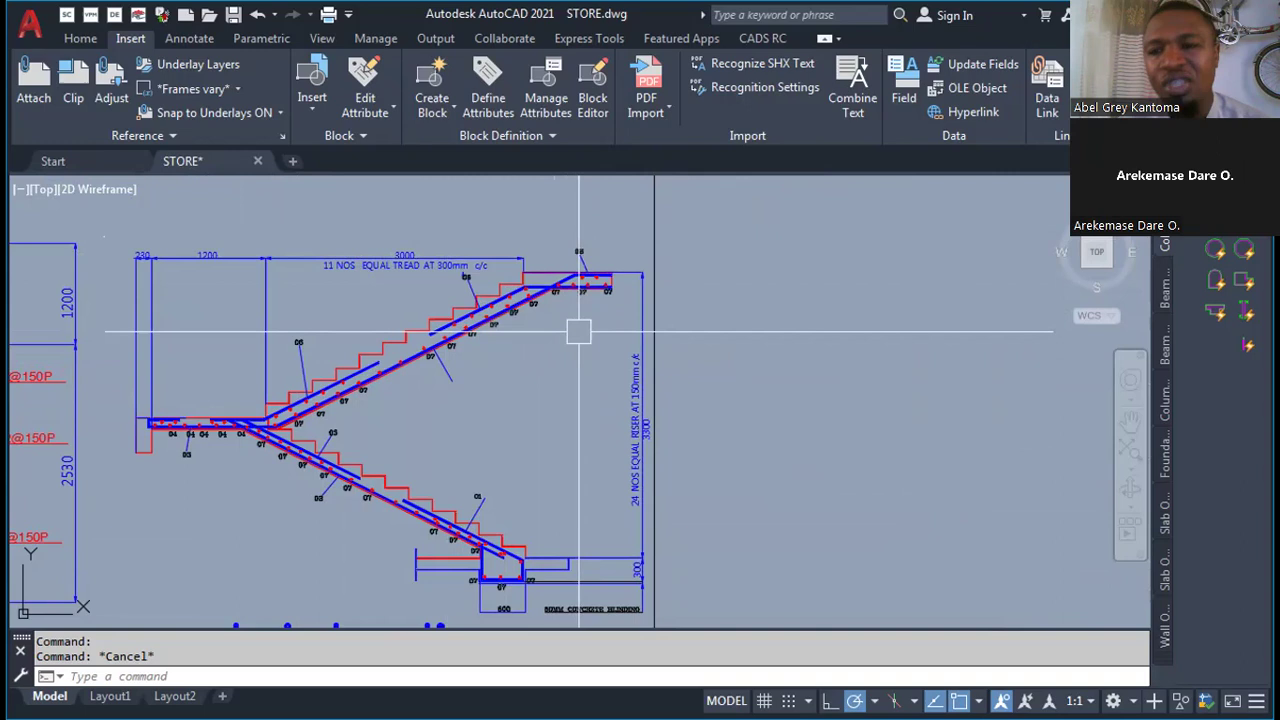
scroll(560, 370, down, 2)
scroll(548, 400, up, 2)
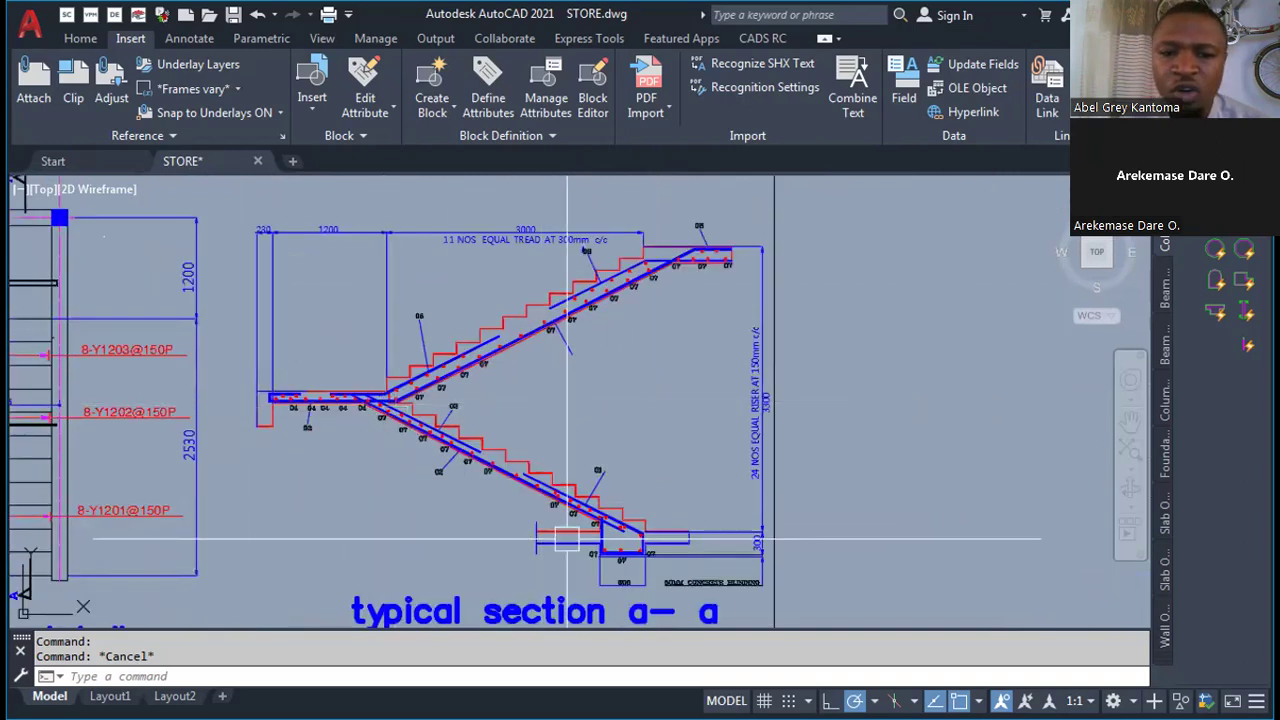
- Zoom over the other stair sheet, then close in on the rebar plan's bar labels and dimensions
scroll(240, 320, down, 3)
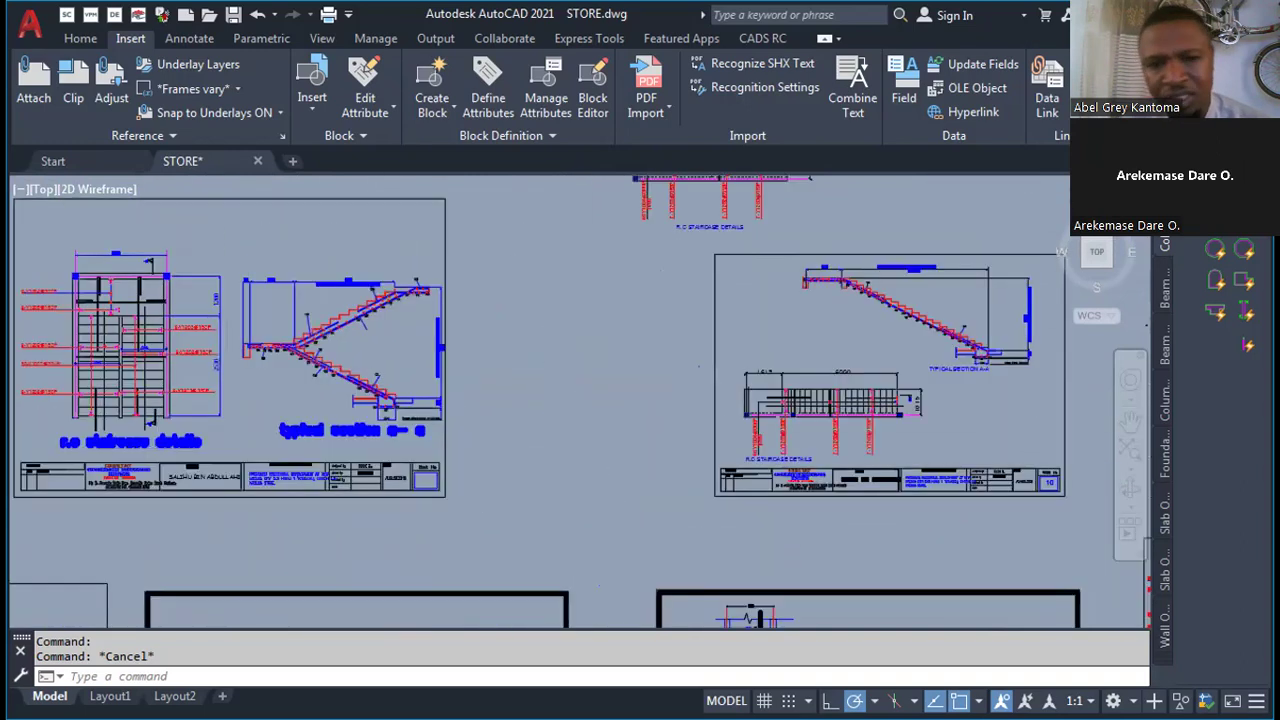
scroll(500, 263, down, 2)
scroll(490, 355, up, 6)
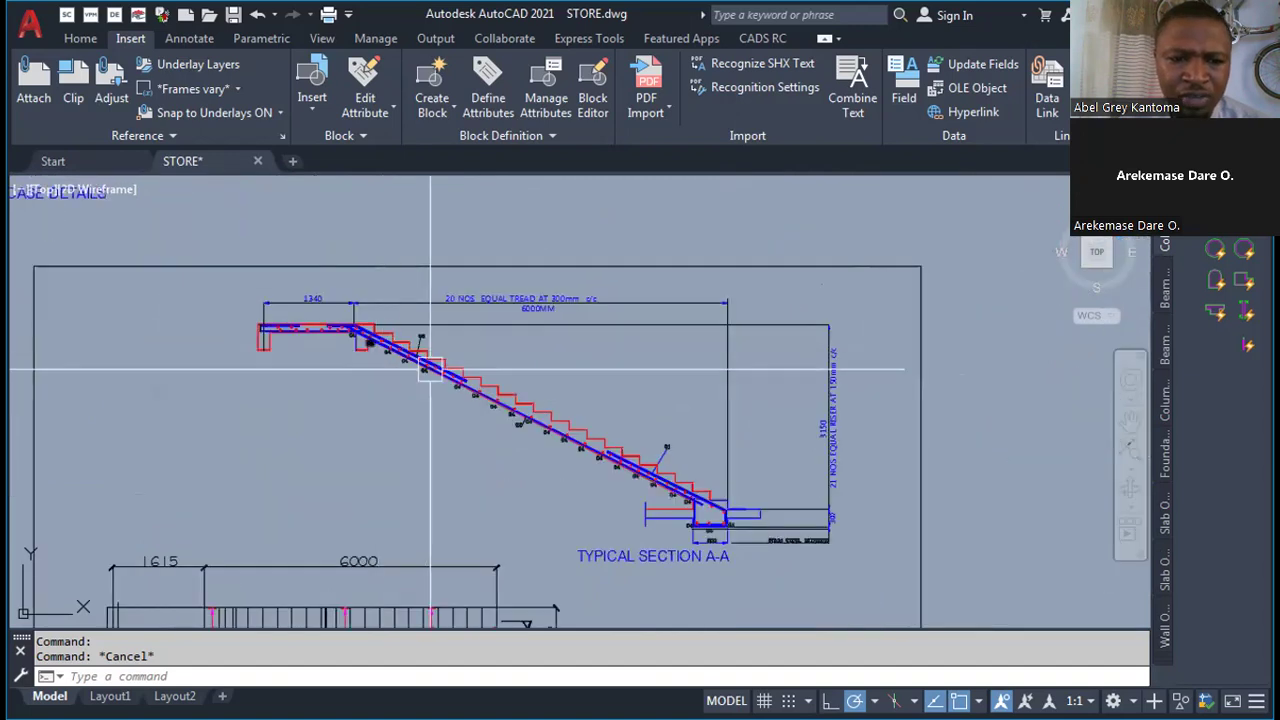
scroll(430, 368, up, 2)
scroll(510, 500, down, 2)
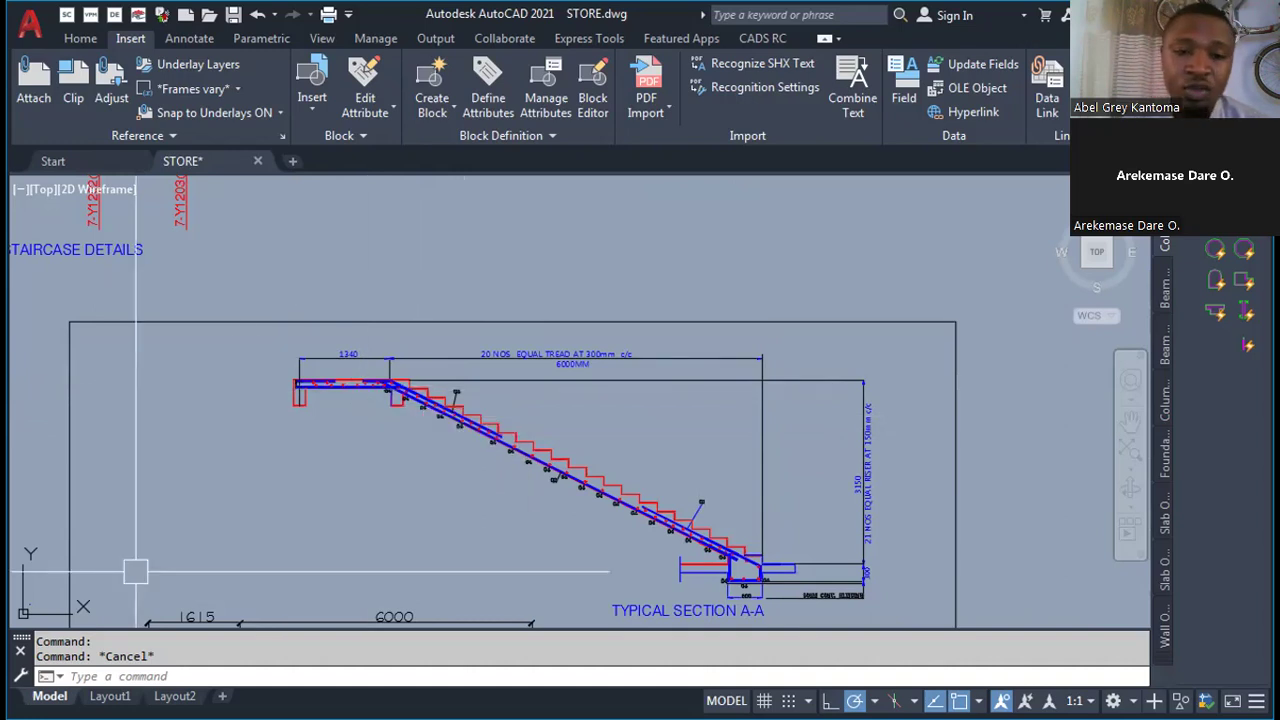
scroll(136, 572, down, 6)
scroll(433, 359, up, 7)
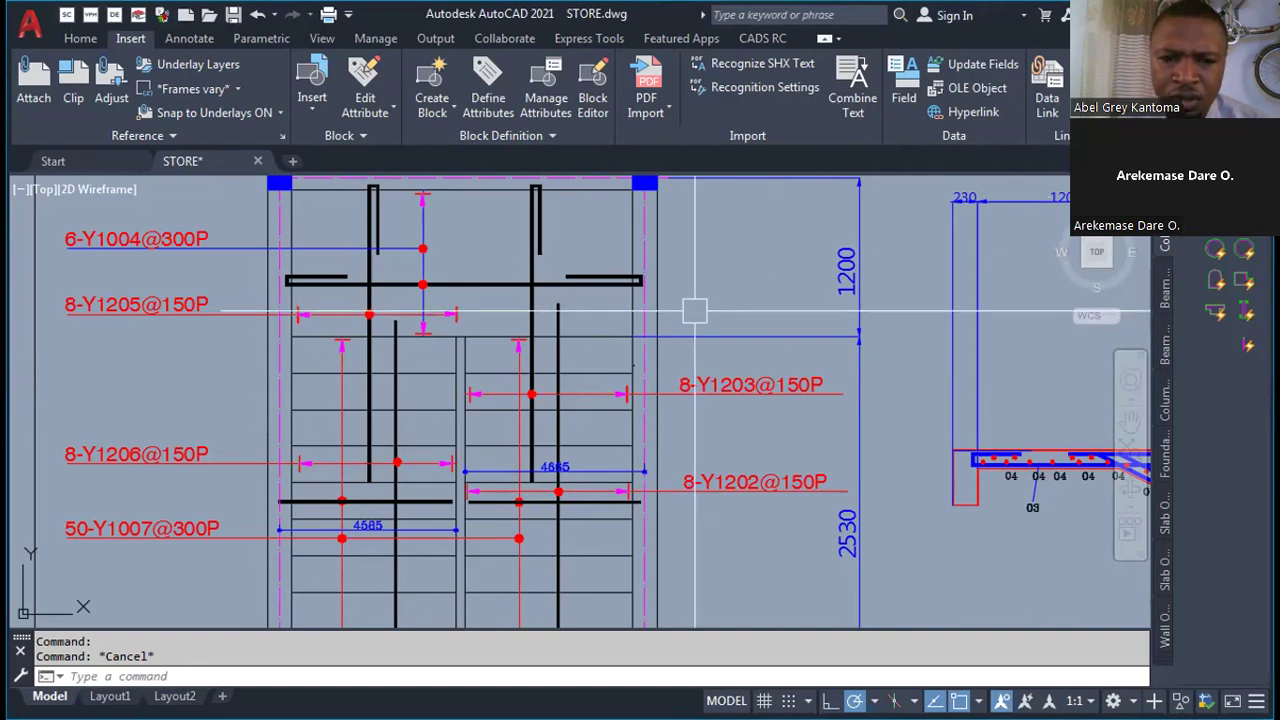
scroll(694, 311, down, 3)
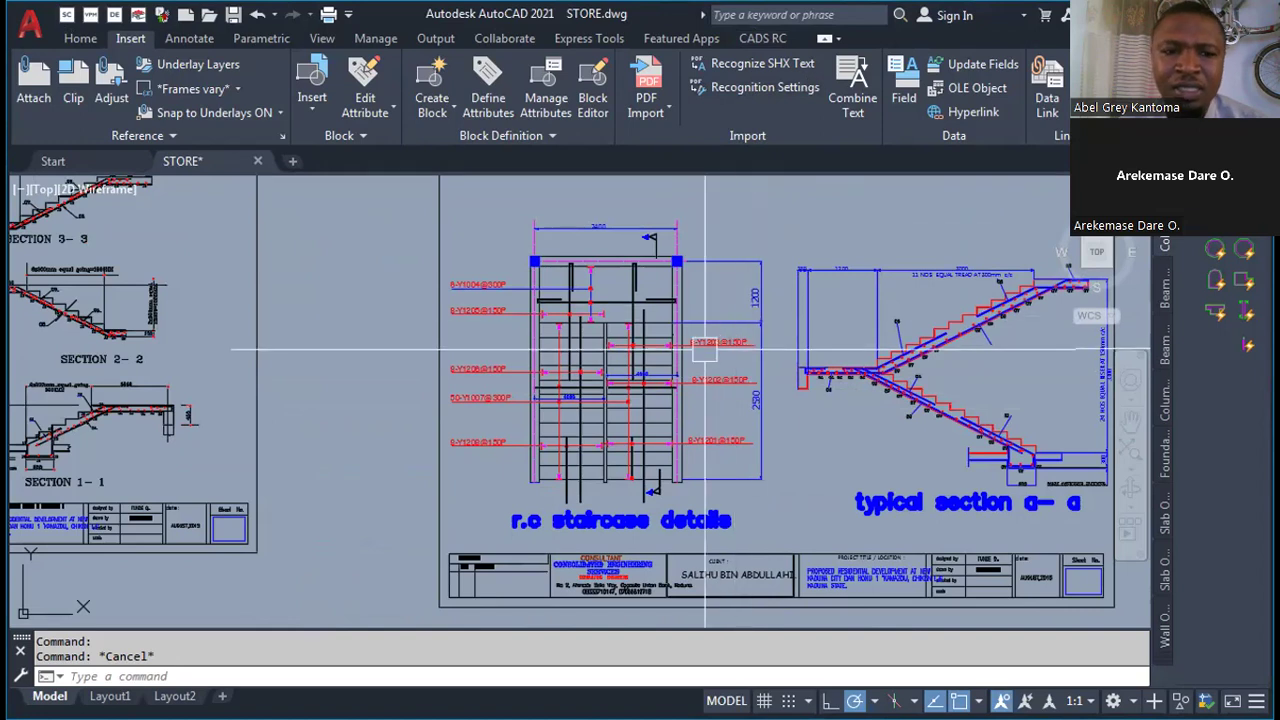
middle_drag(704, 350, 597, 386)
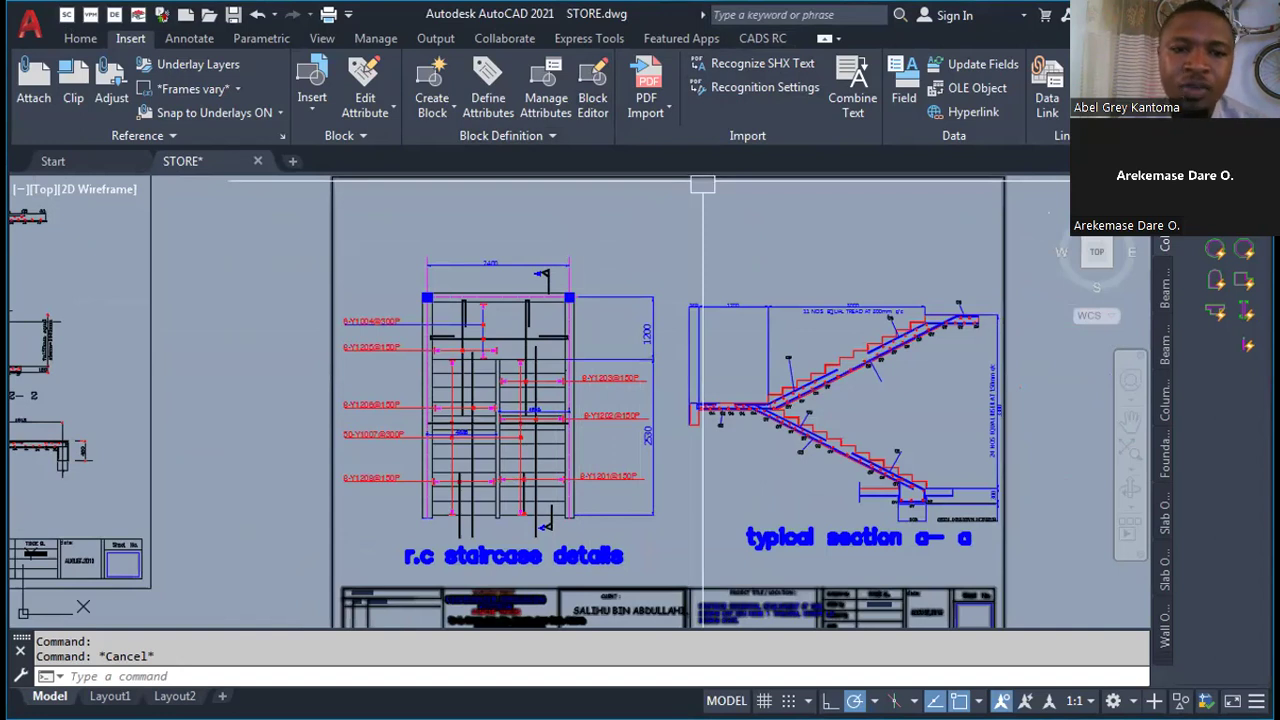
scroll(403, 312, up, 8)
scroll(403, 312, down, 4)
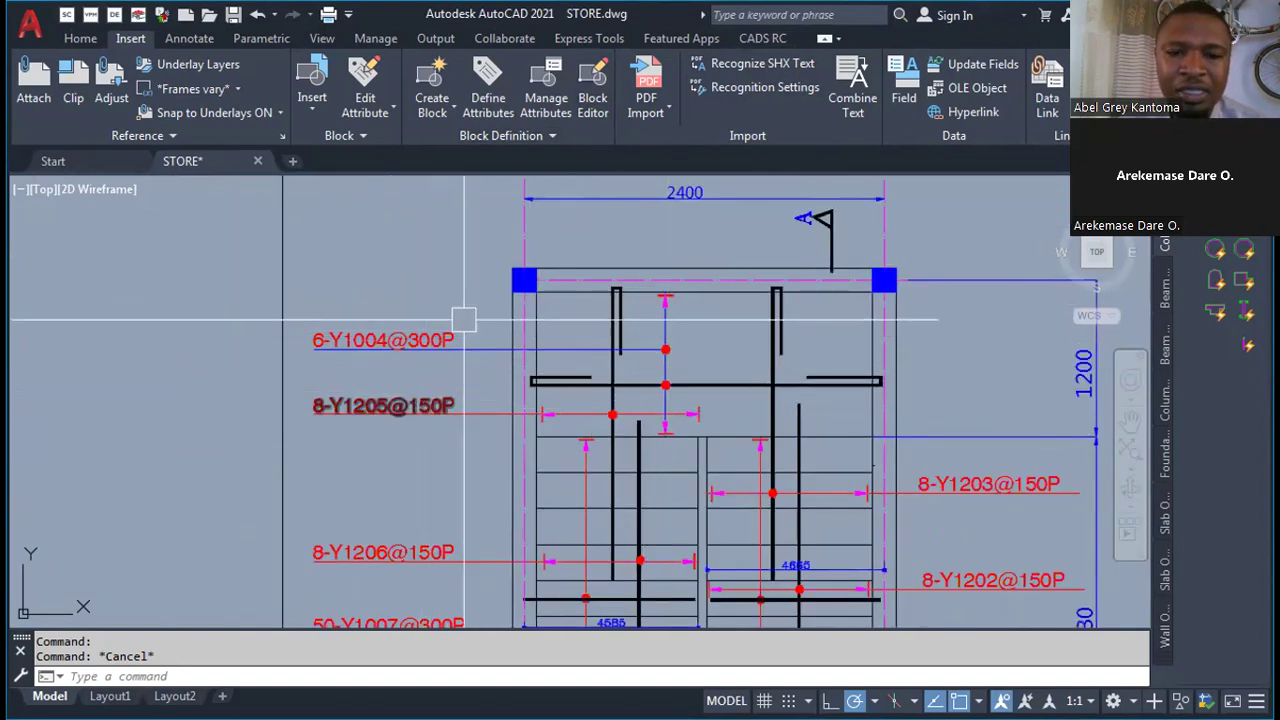
scroll(440, 325, down, 2)
scroll(768, 440, up, 4)
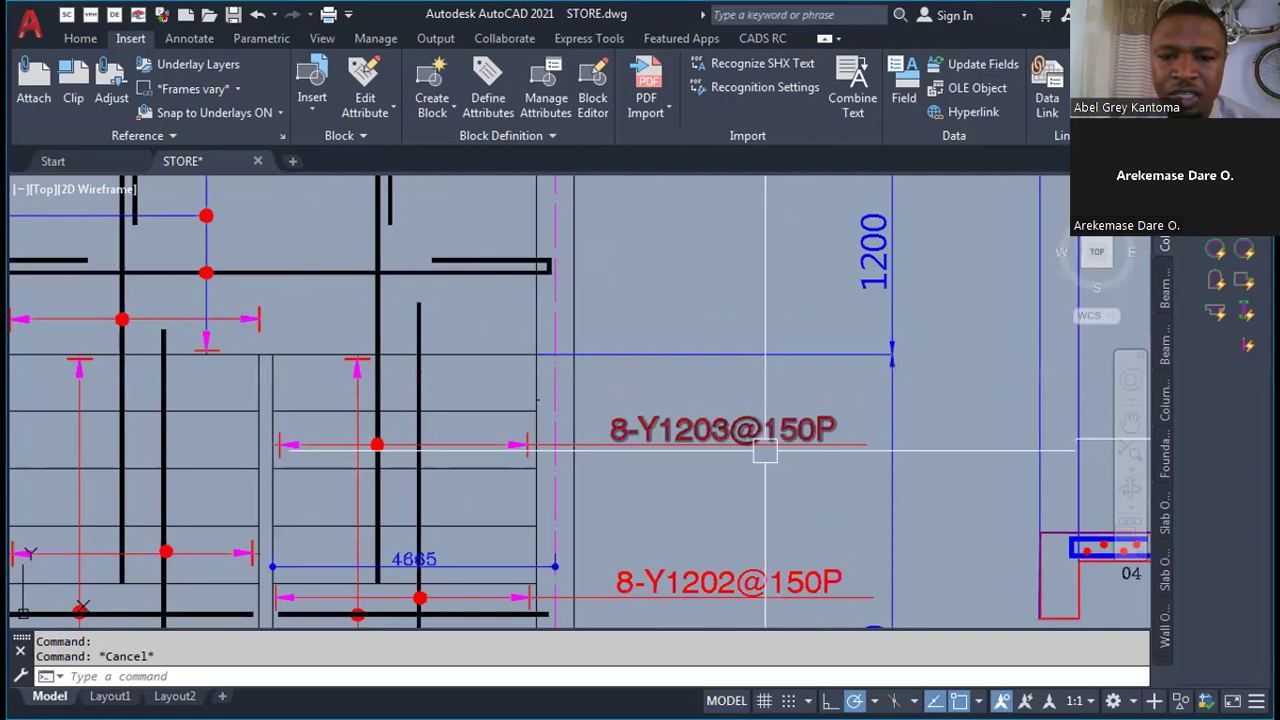
scroll(623, 450, down, 6)
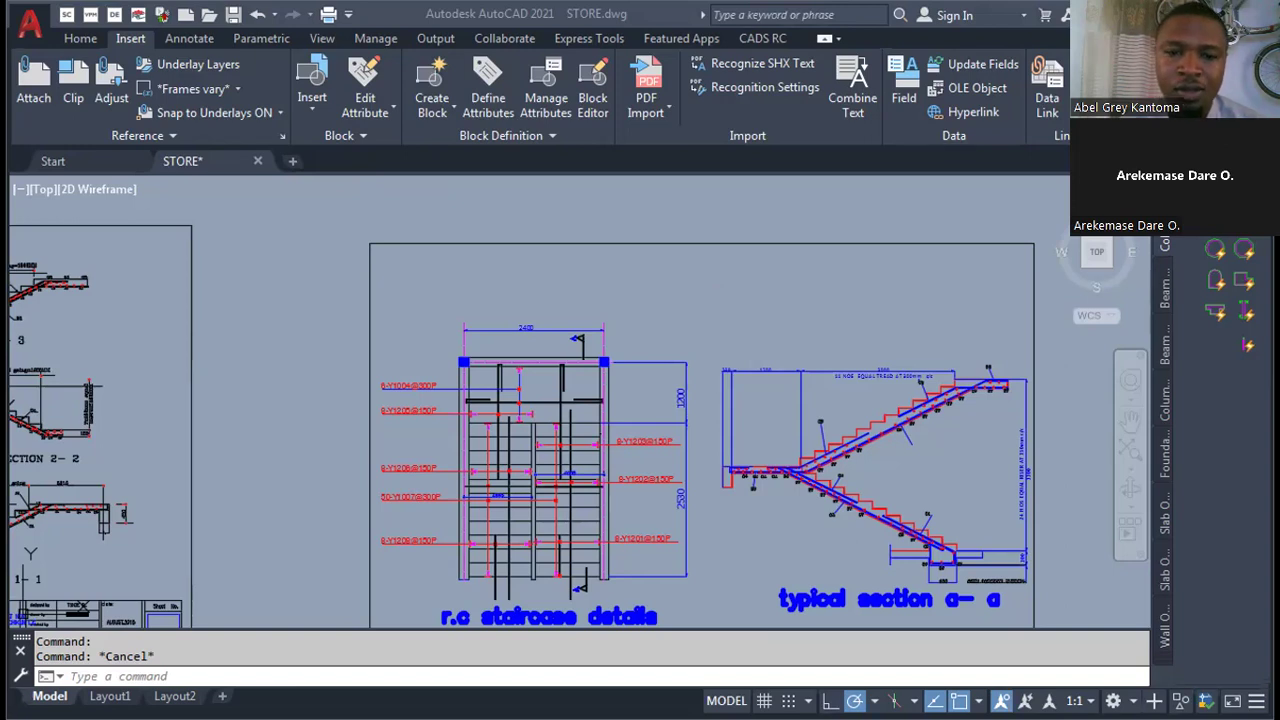
scroll(537, 272, down, 2)
scroll(537, 272, up, 4)
- Zoom around the staircase plan, then switch back to the ProtaDetails Stairs dialog
scroll(537, 272, down, 2)
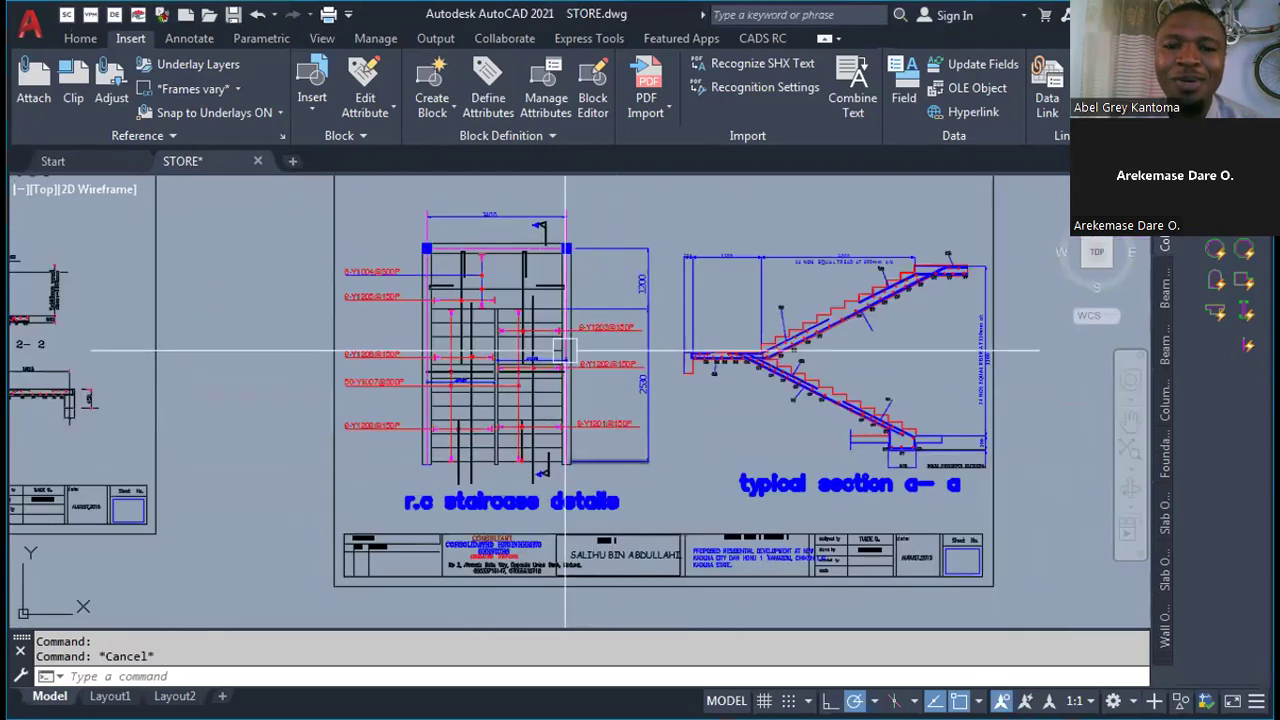
scroll(537, 272, up, 3)
scroll(537, 272, down, 3)
scroll(438, 301, up, 3)
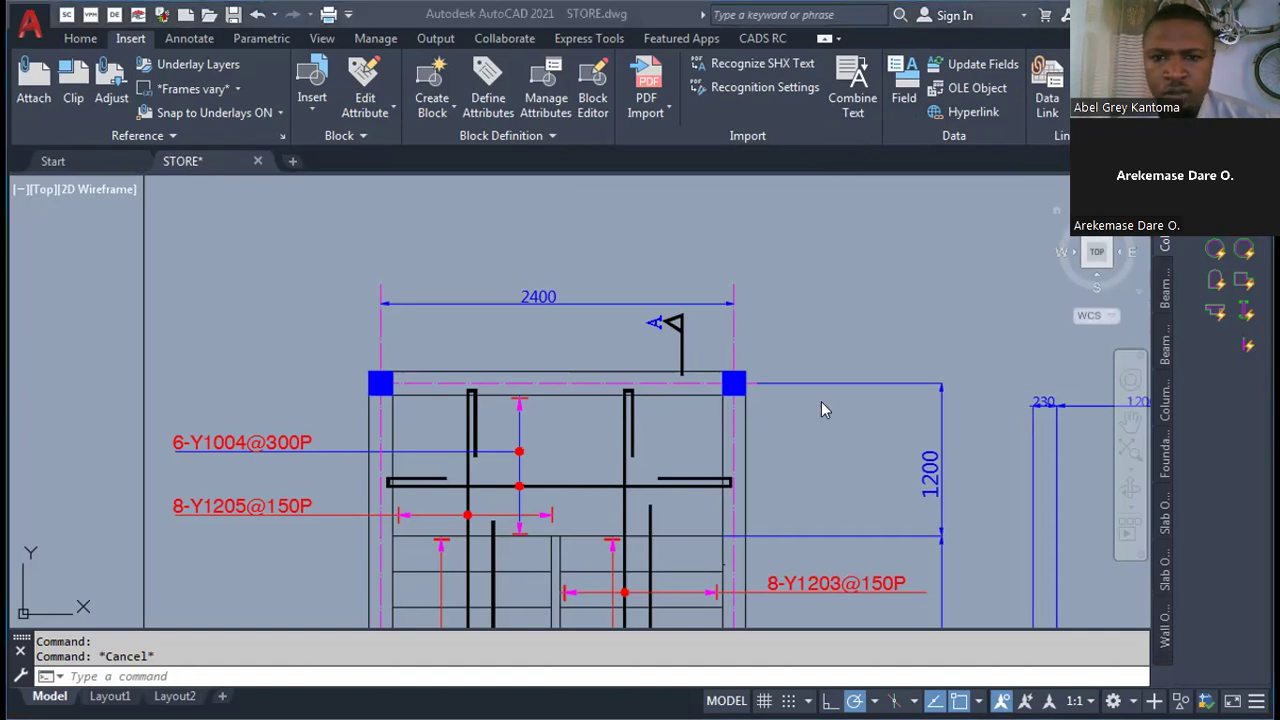
key(alt+Tab)
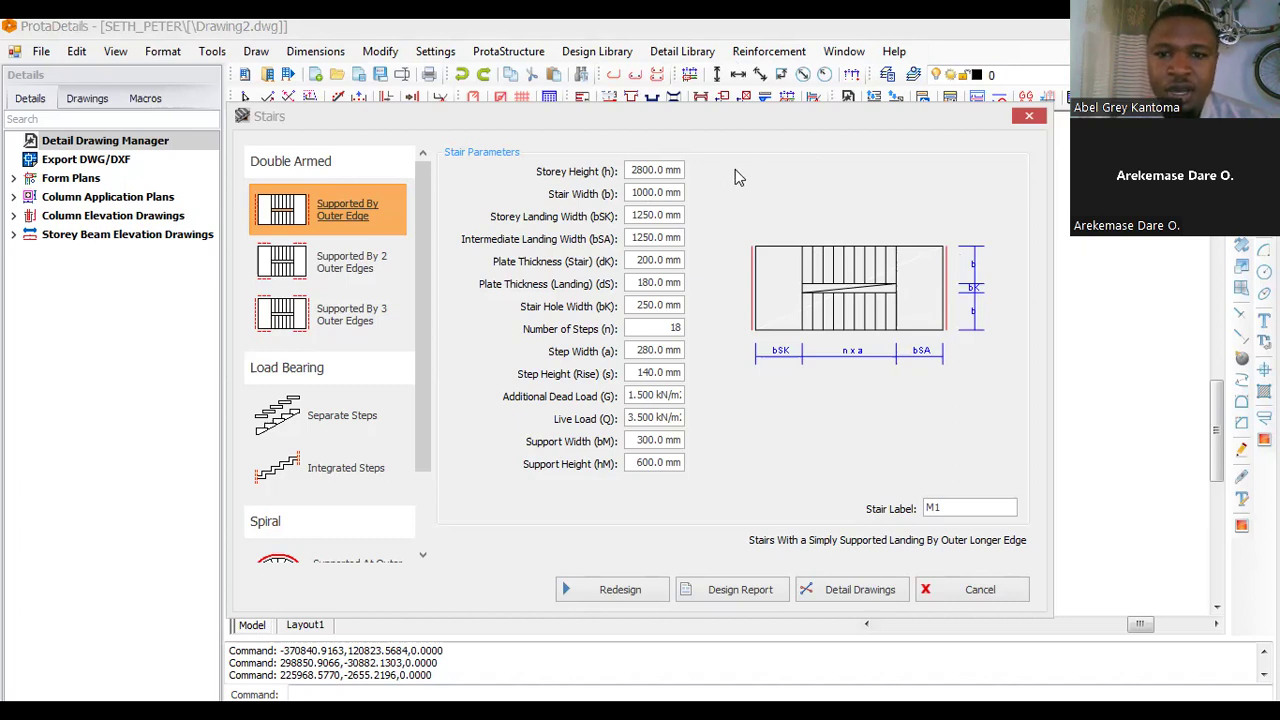
- Change the Storey Height (h) to 3000 mm, giving a 150 mm step rise
double_click(643, 170)
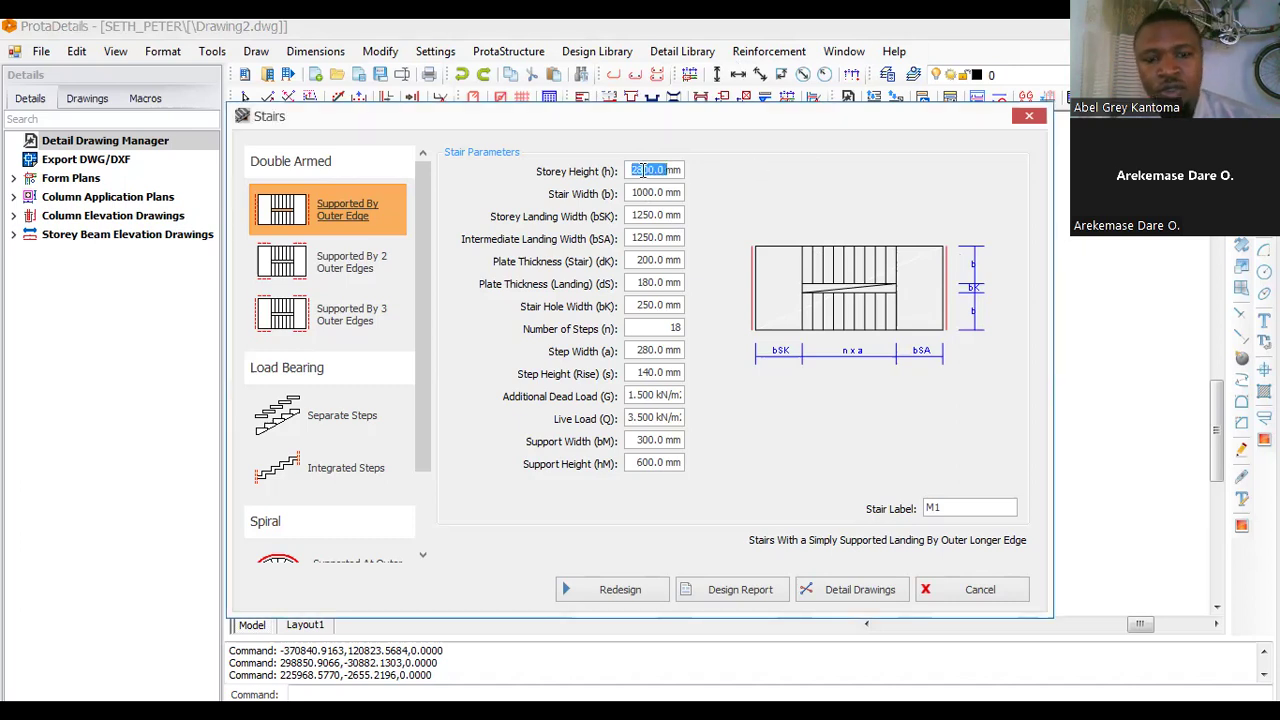
text(30)
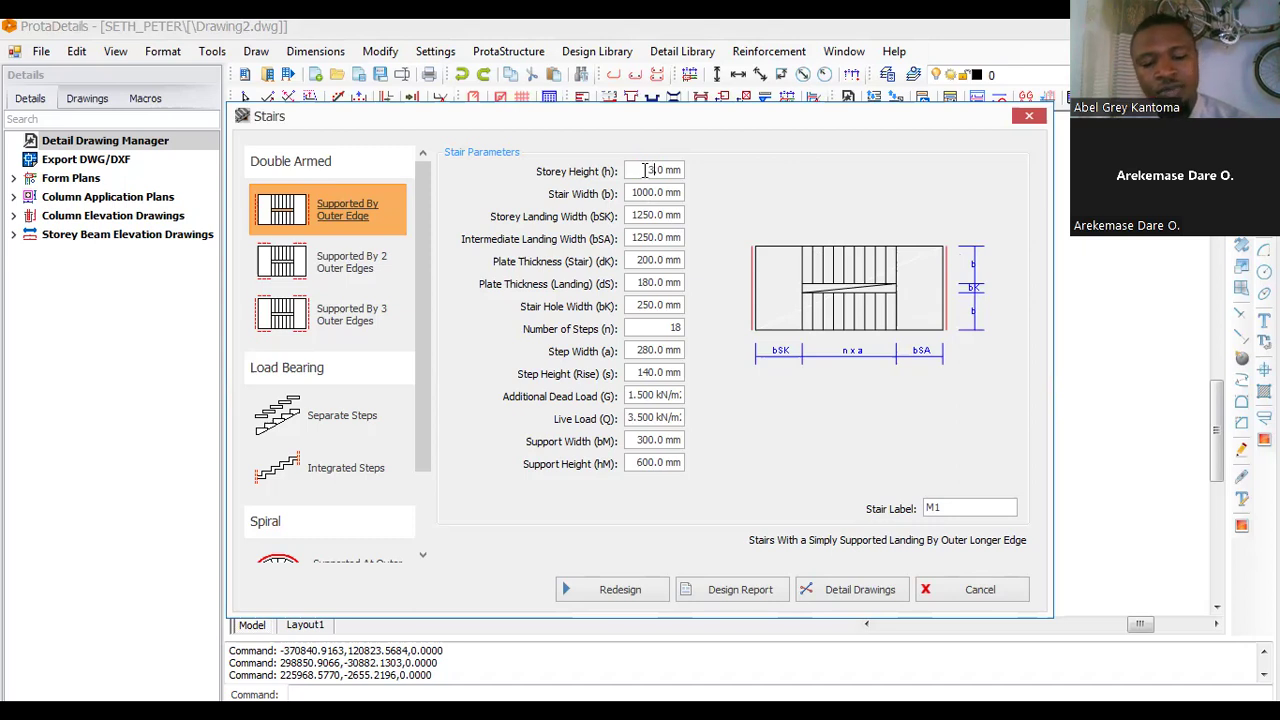
text(00)
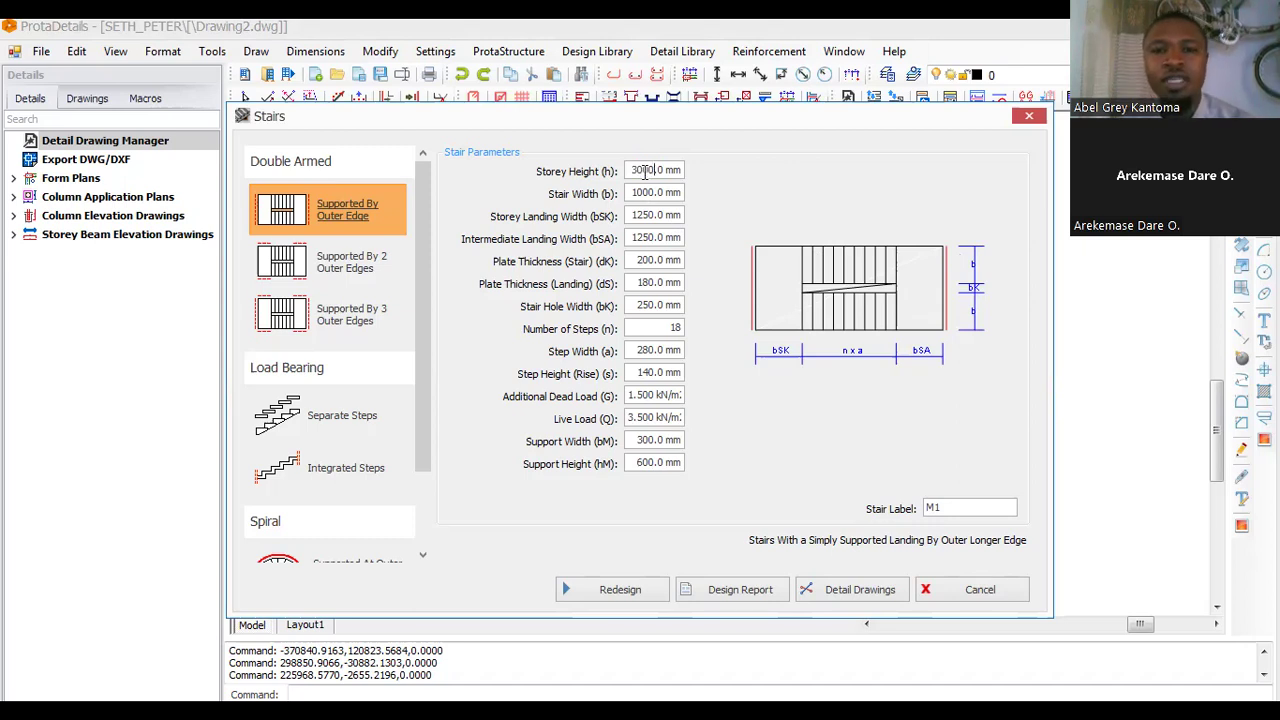
click(650, 193)
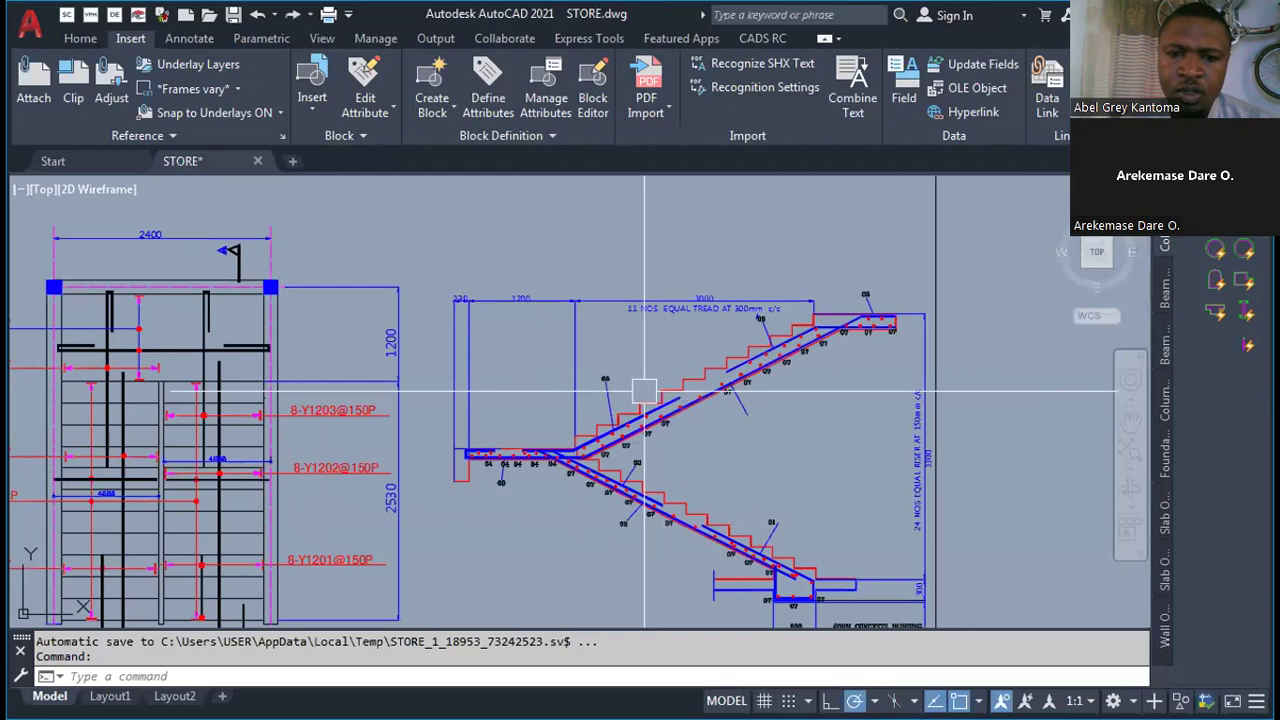
- Zoom around typical section a-a to check its tread, riser and landing dimensions
scroll(500, 391, down, 3)
scroll(500, 371, up, 3)
scroll(558, 340, up, 2)
scroll(680, 357, down, 5)
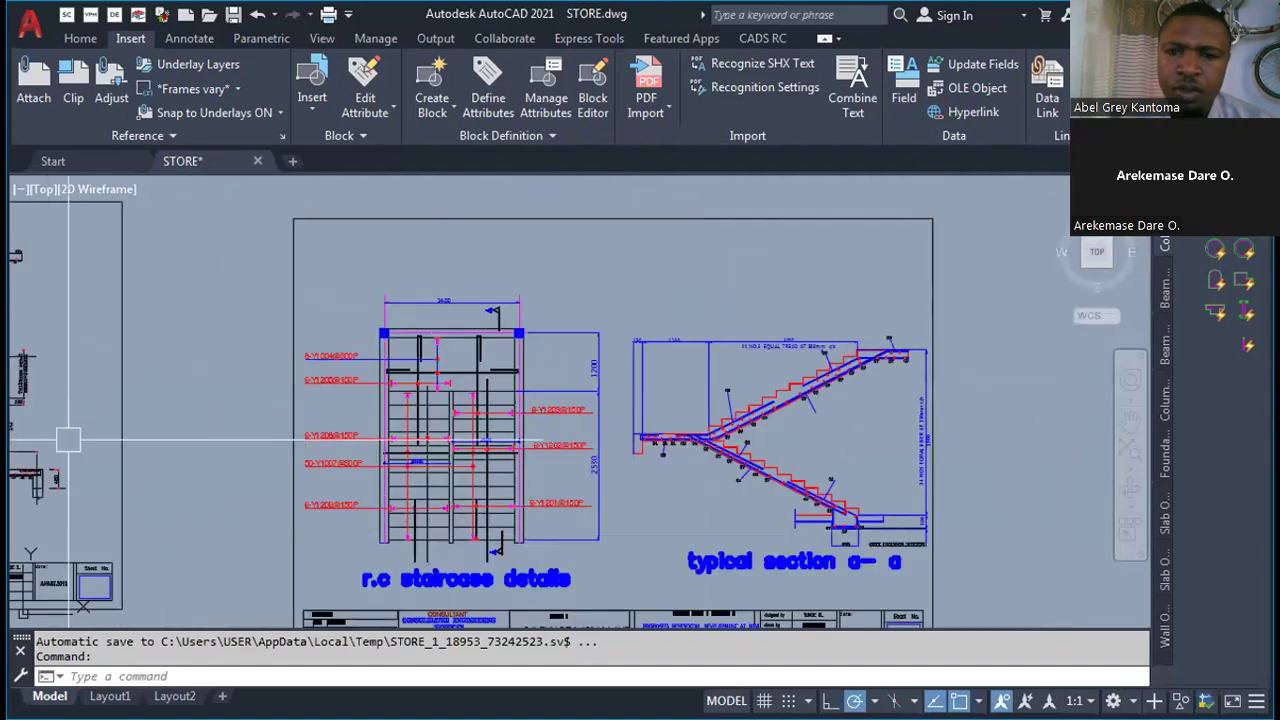
scroll(726, 463, up, 4)
scroll(726, 463, up, 5)
scroll(598, 268, down, 2)
scroll(585, 280, down, 2)
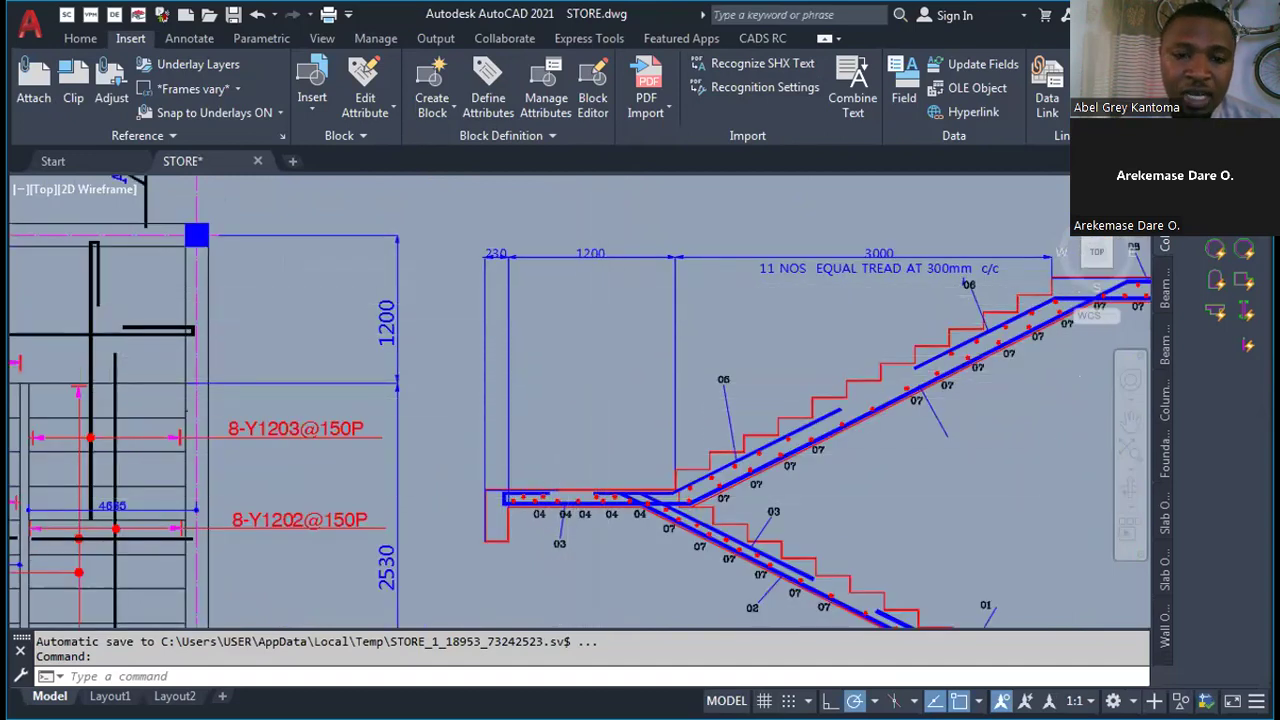
scroll(586, 391, down, 3)
scroll(634, 446, up, 4)
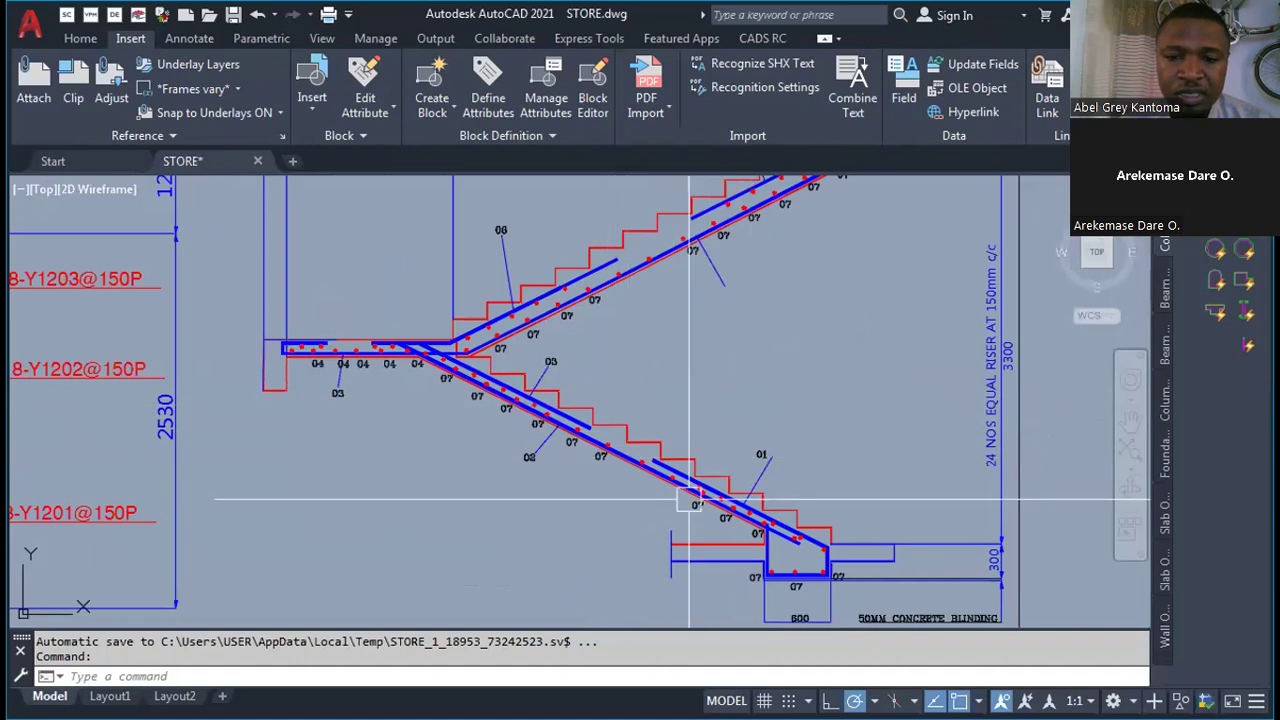
scroll(623, 434, down, 2)
scroll(704, 494, up, 2)
scroll(650, 420, down, 4)
scroll(420, 378, up, 4)
scroll(417, 370, down, 1)
scroll(630, 550, up, 2)
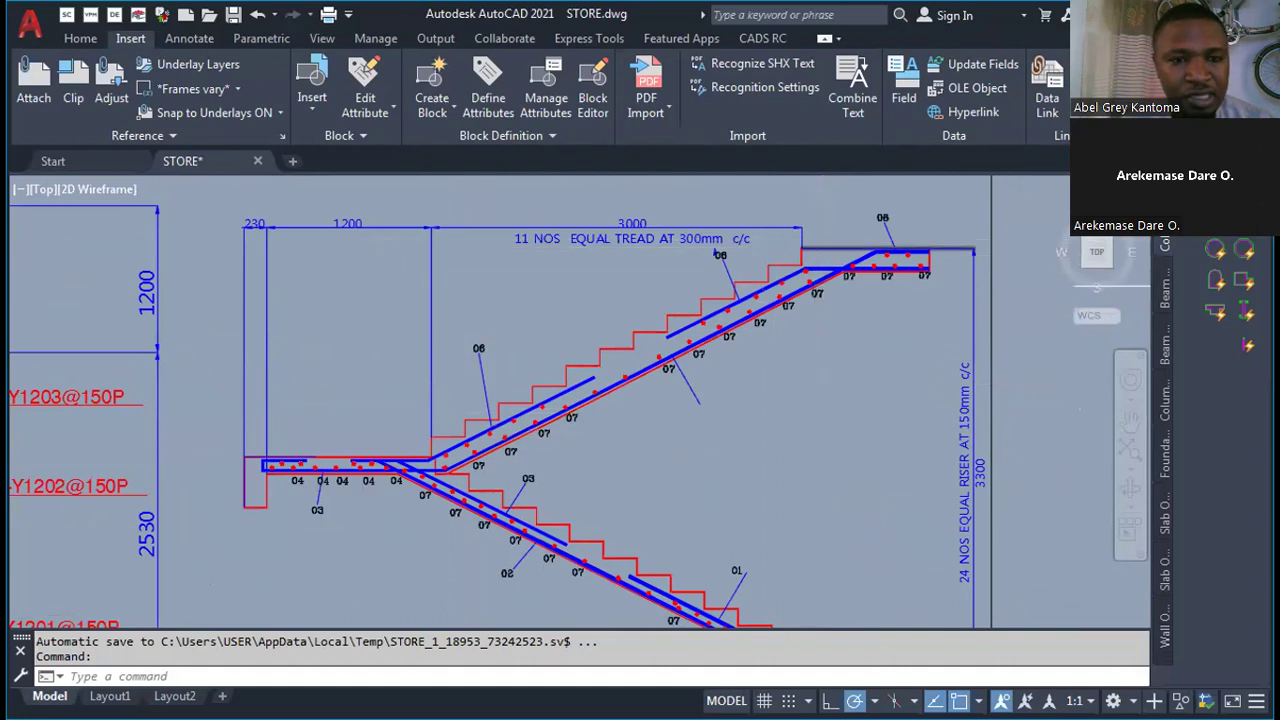
scroll(822, 240, down, 2)
scroll(447, 437, up, 2)
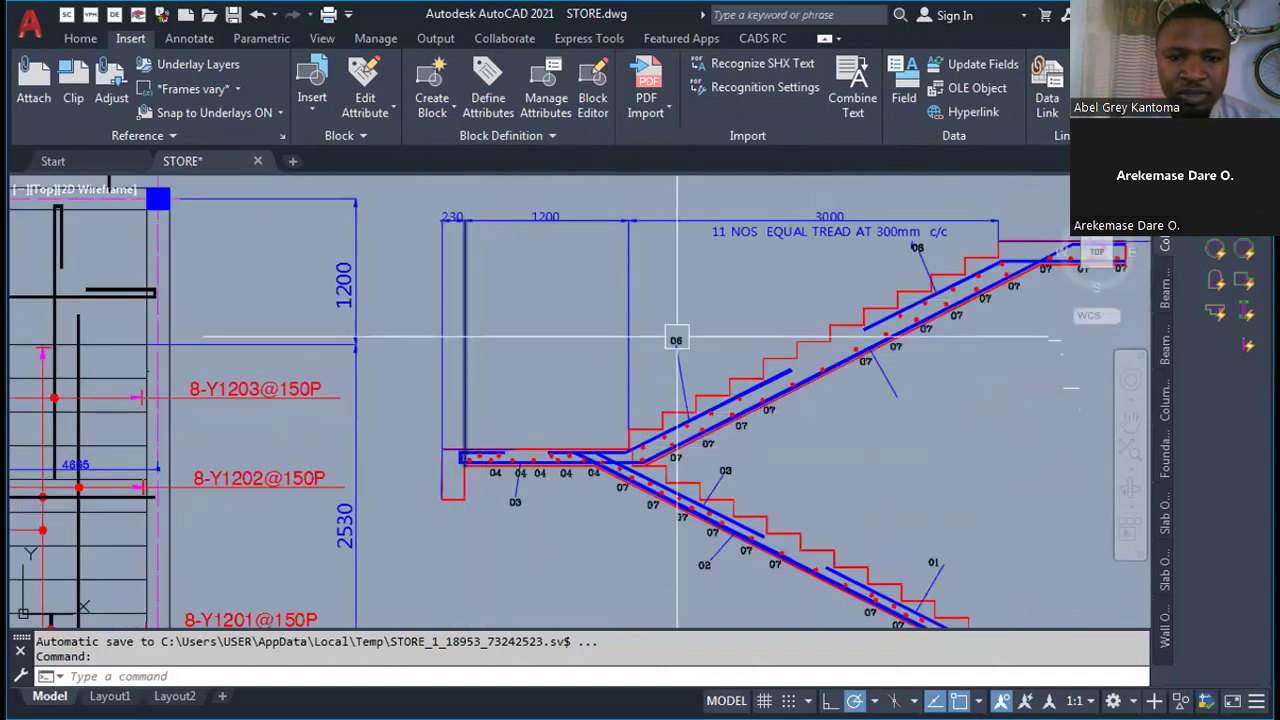
scroll(531, 240, up, 4)
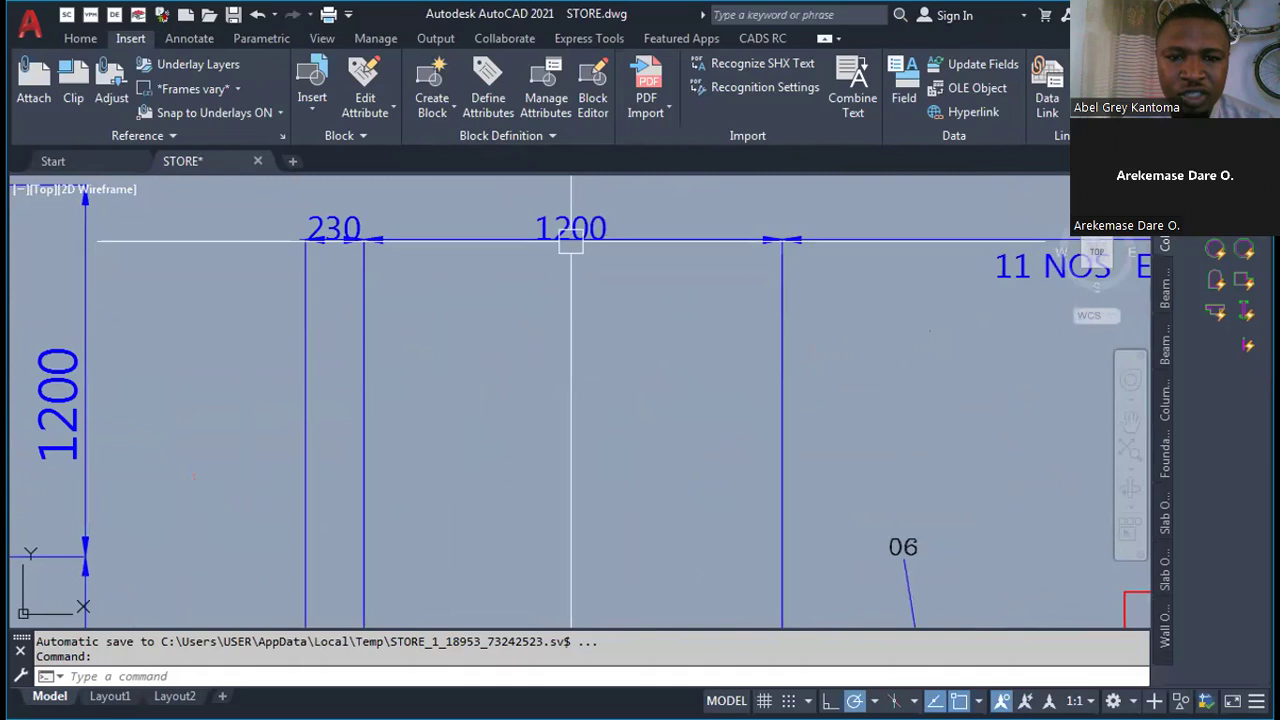
scroll(572, 272, down, 6)
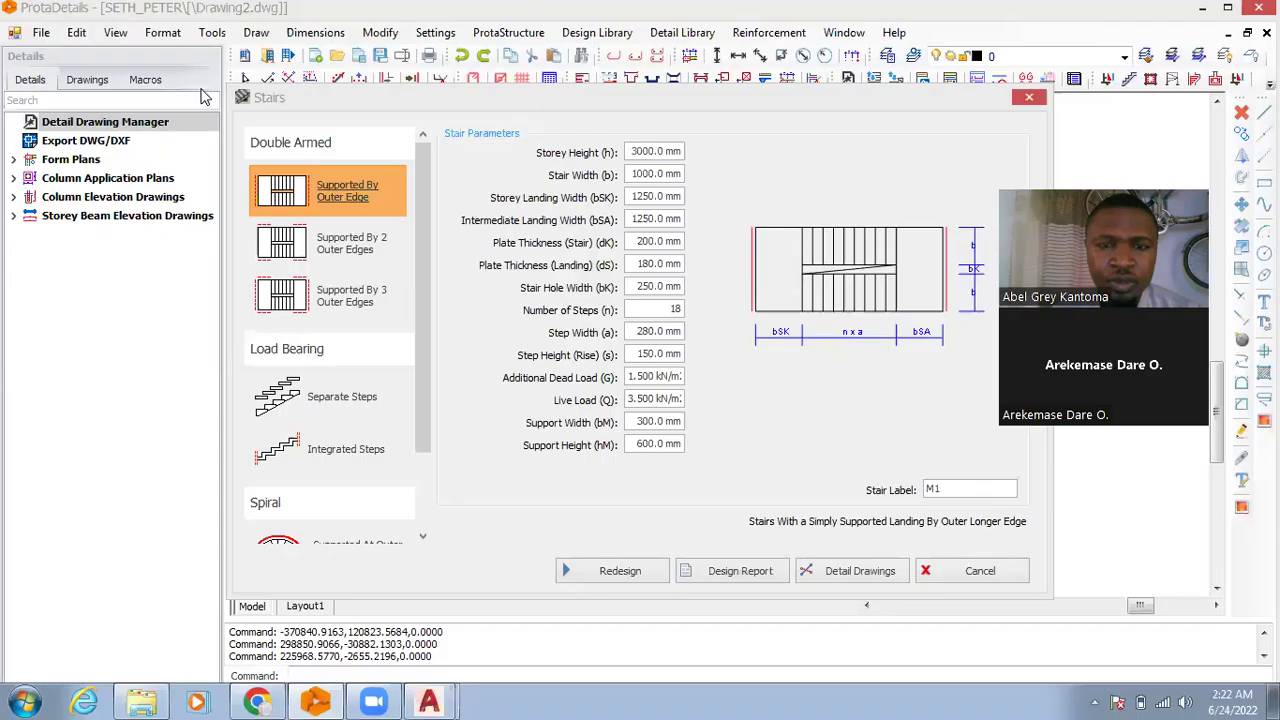
- Restore Stair Width to 1000 mm and set Storey Landing Width (bSK) to 1200.0 mm
double_click(645, 173)
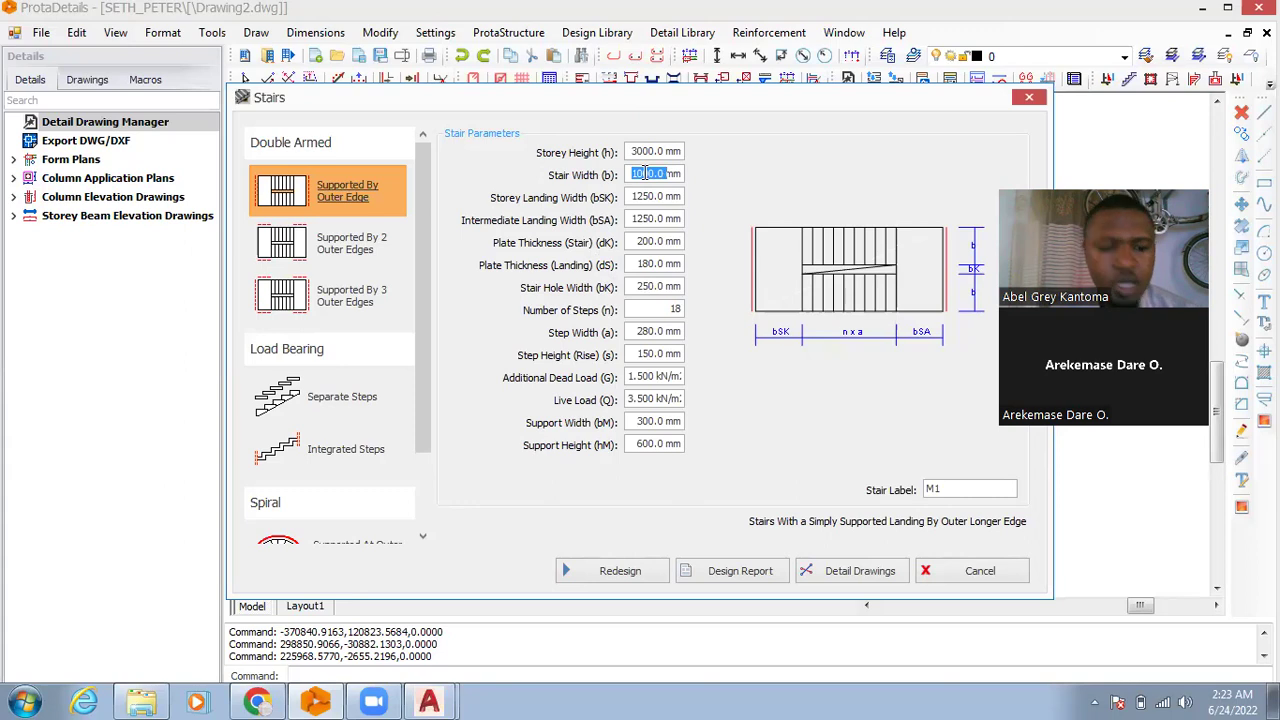
text(1200)
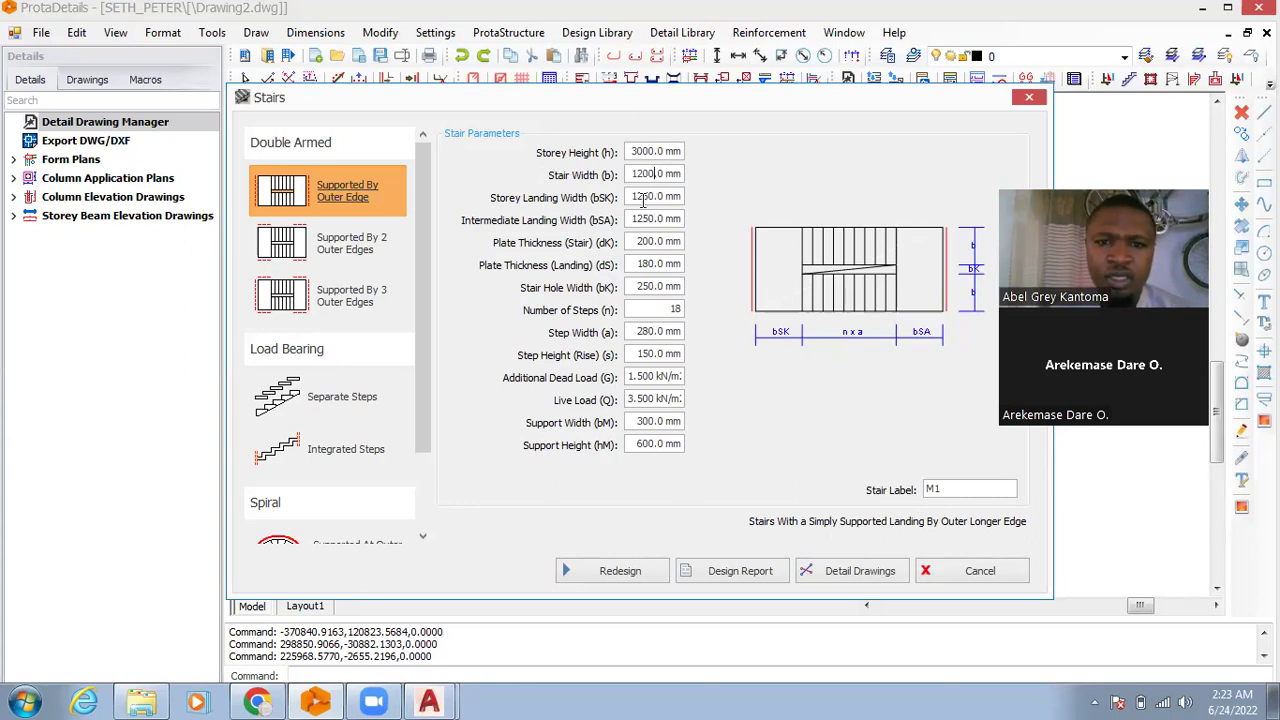
double_click(643, 196)
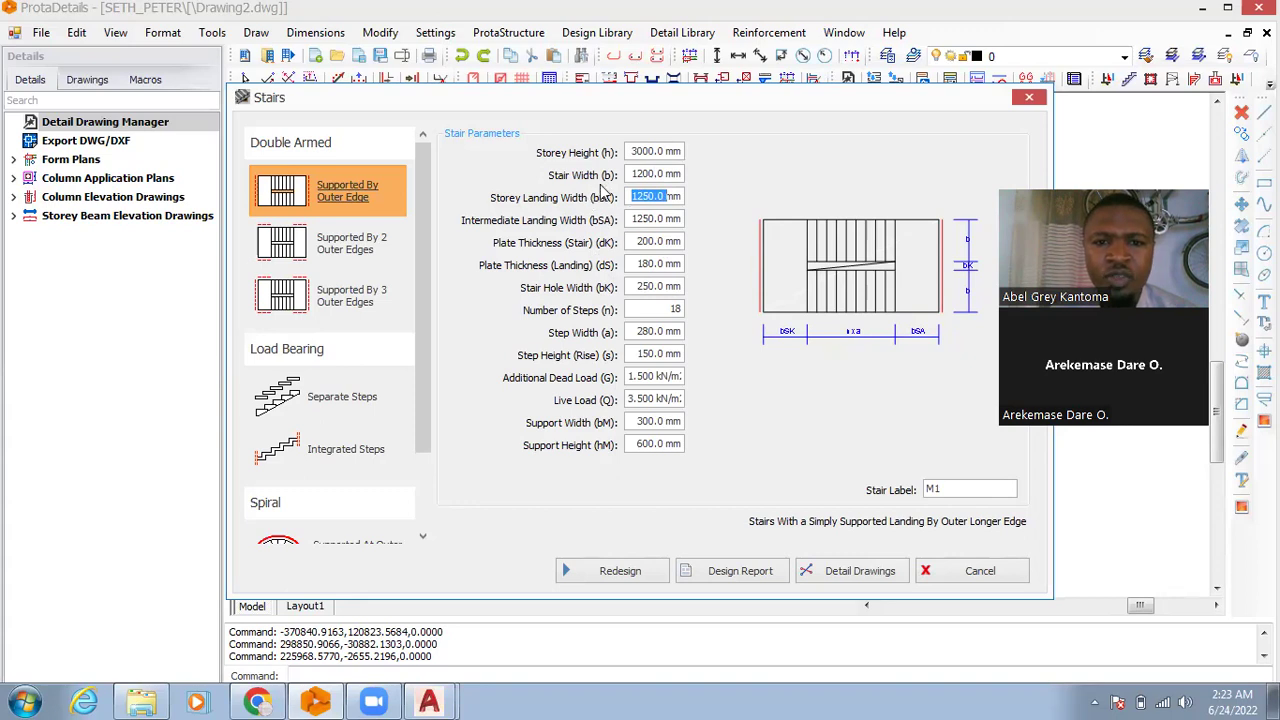
double_click(642, 174)
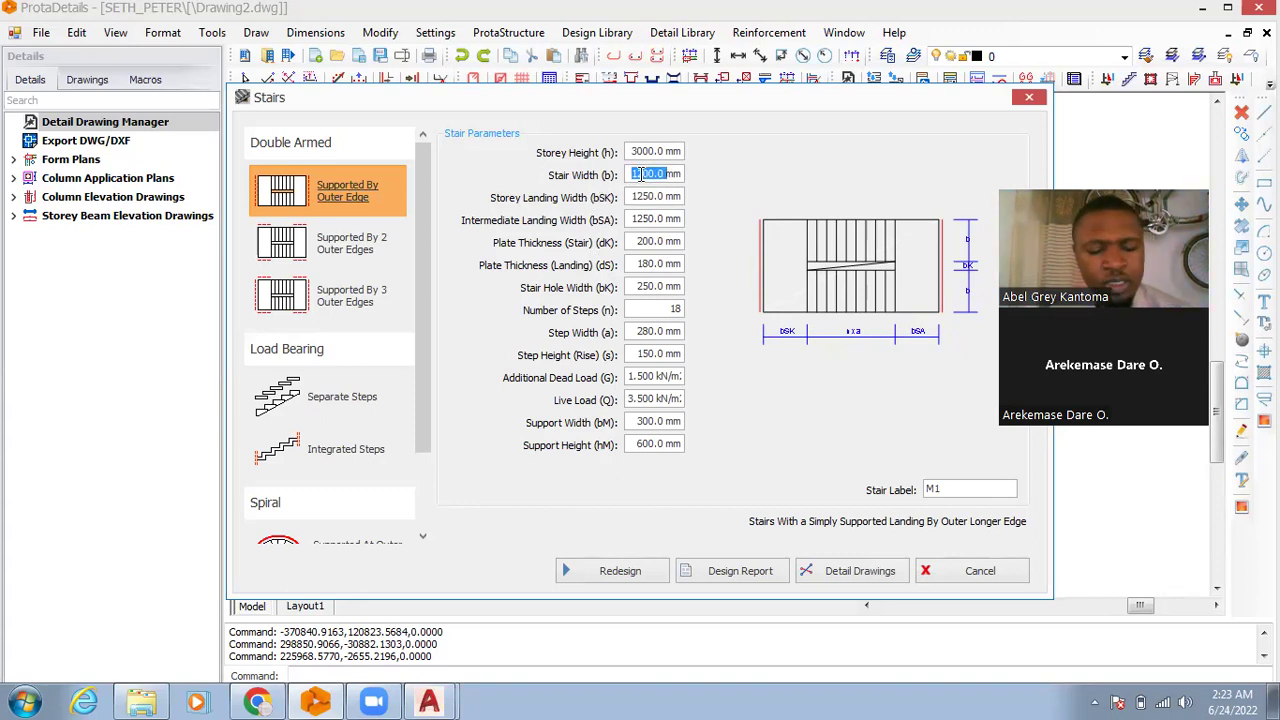
text(1)
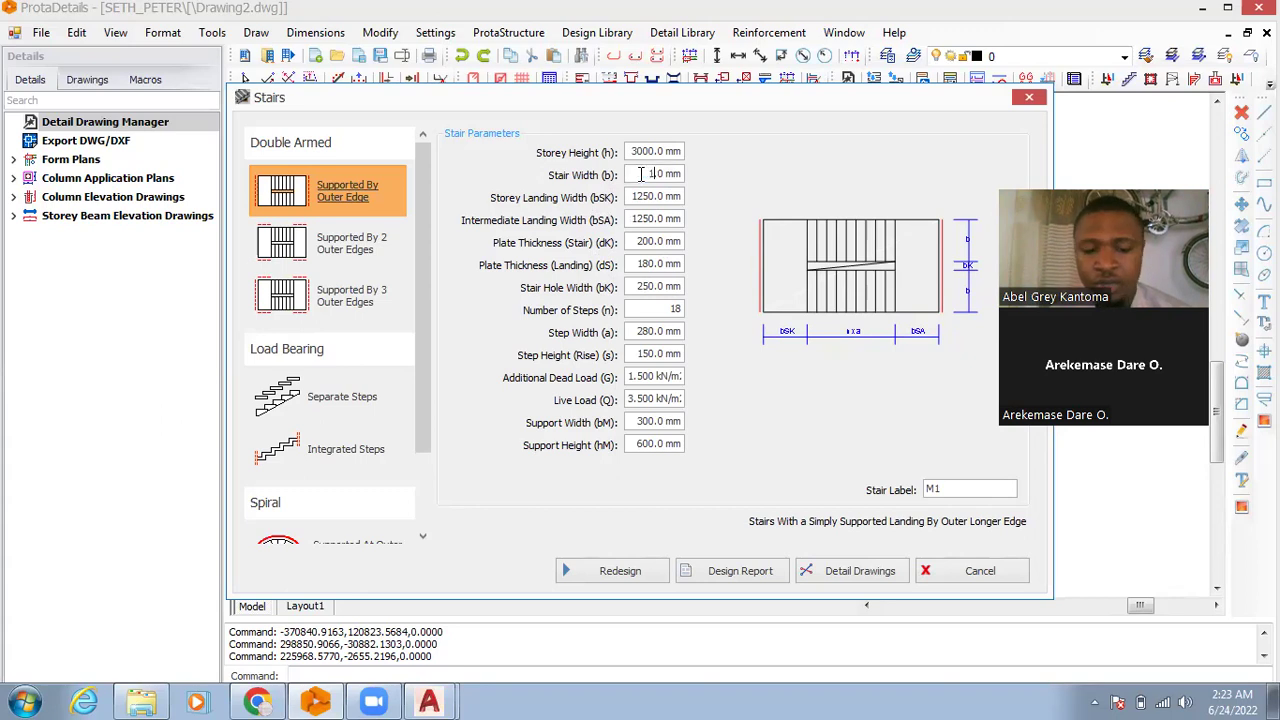
text(000)
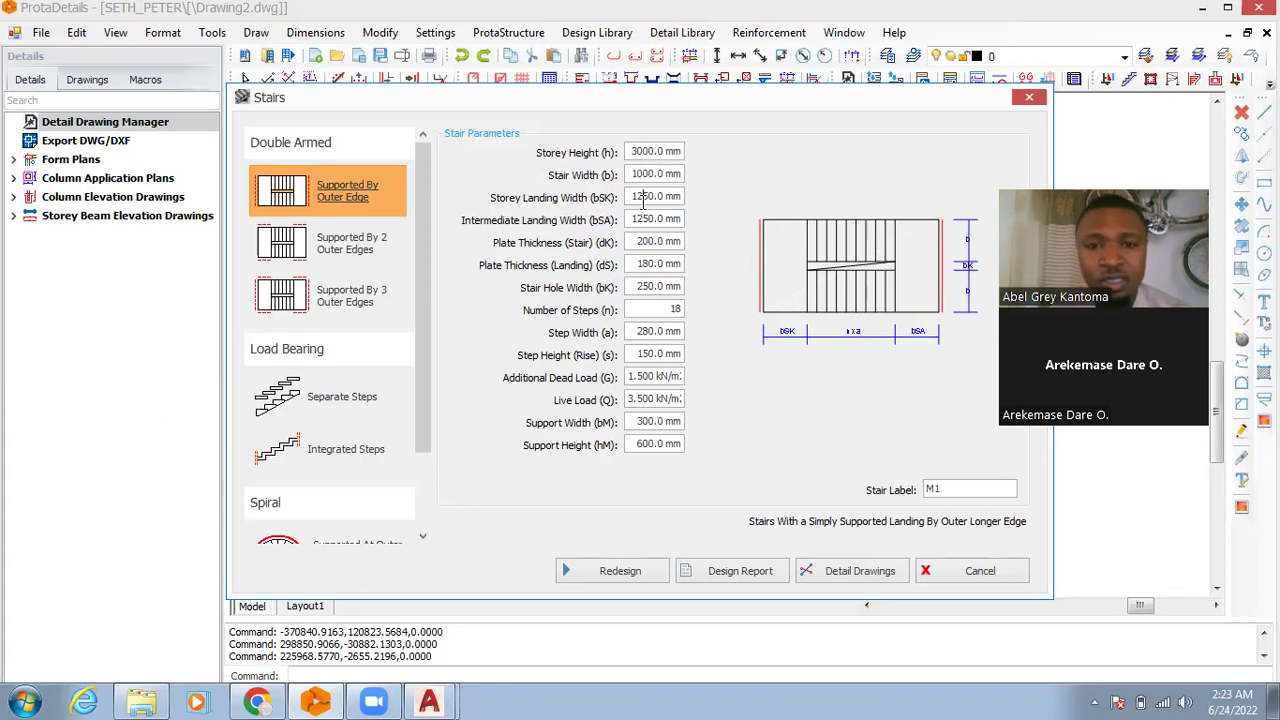
double_click(645, 197)
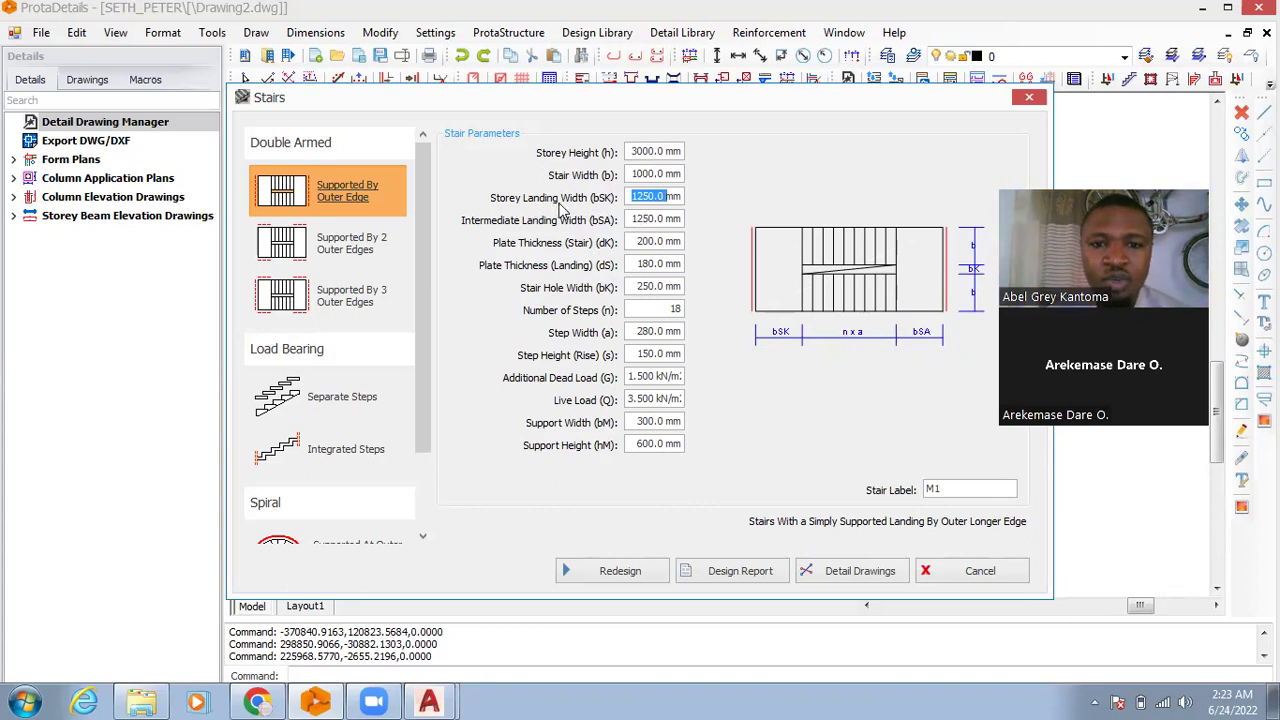
text(1200.0)
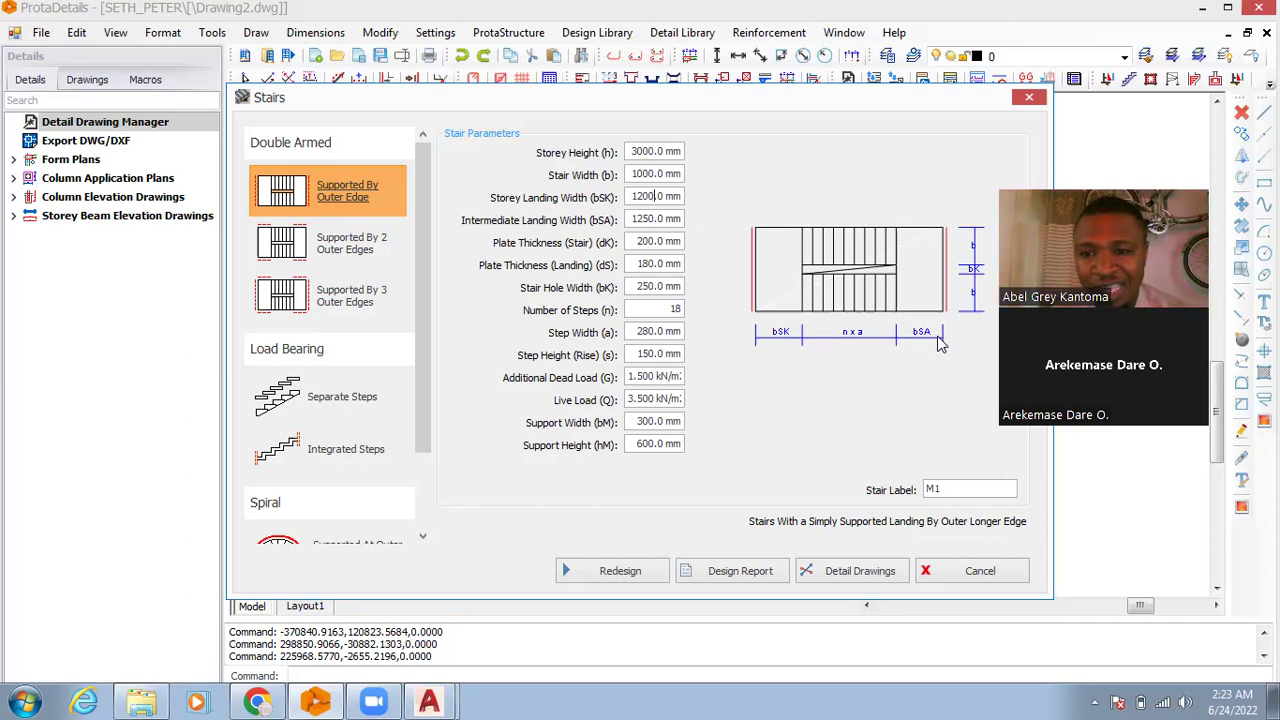
- Set the Intermediate Landing Width (bSA) to 1300 mm
click(645, 218)
key(Delete)
text(5)
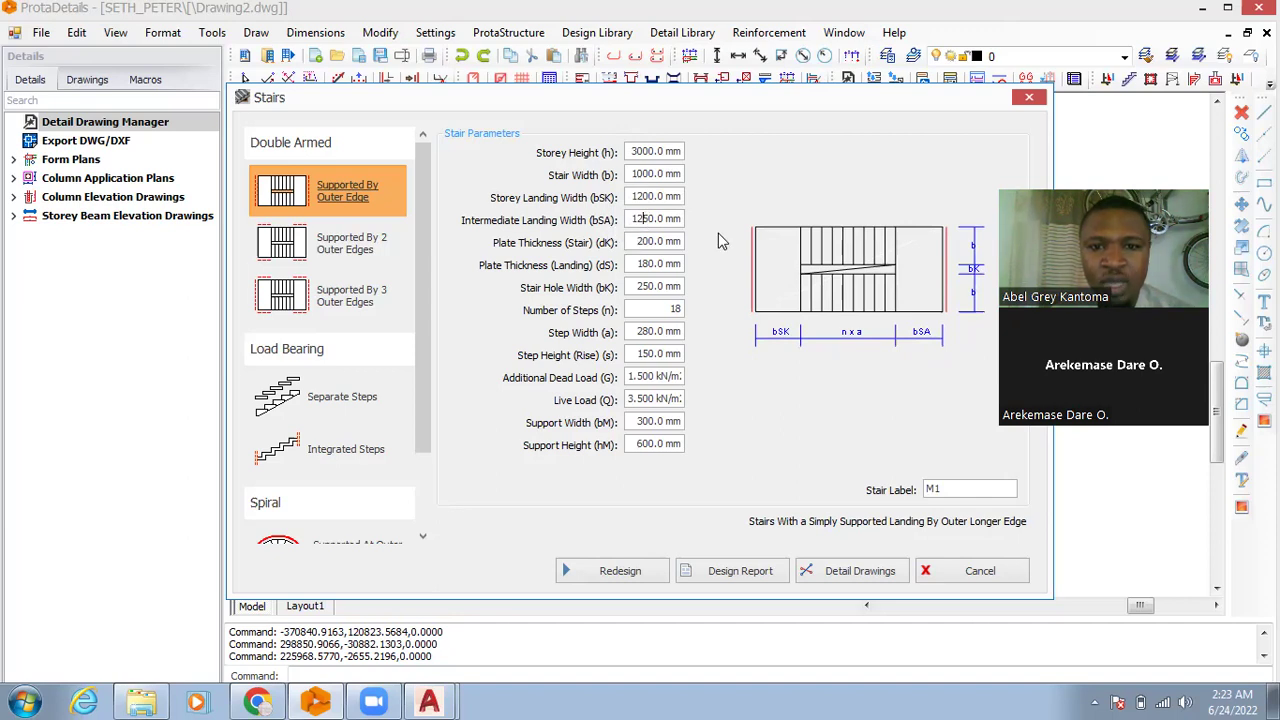
double_click(643, 220)
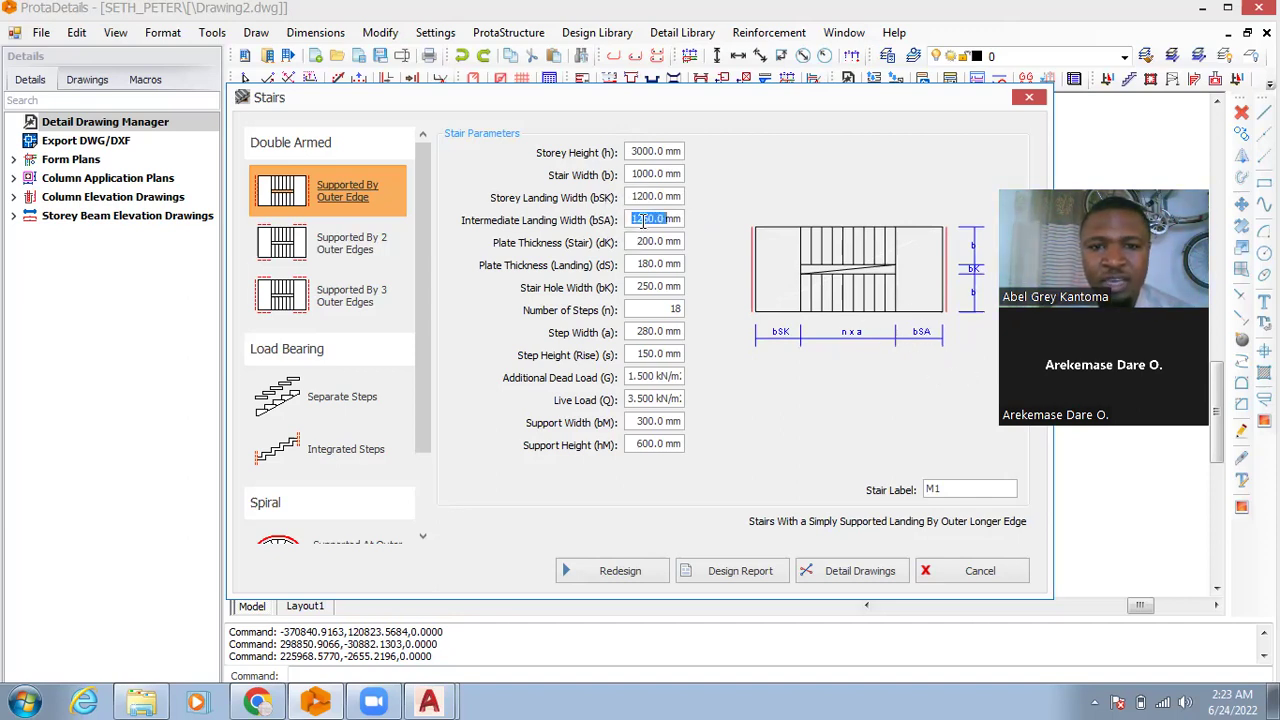
text(1200)
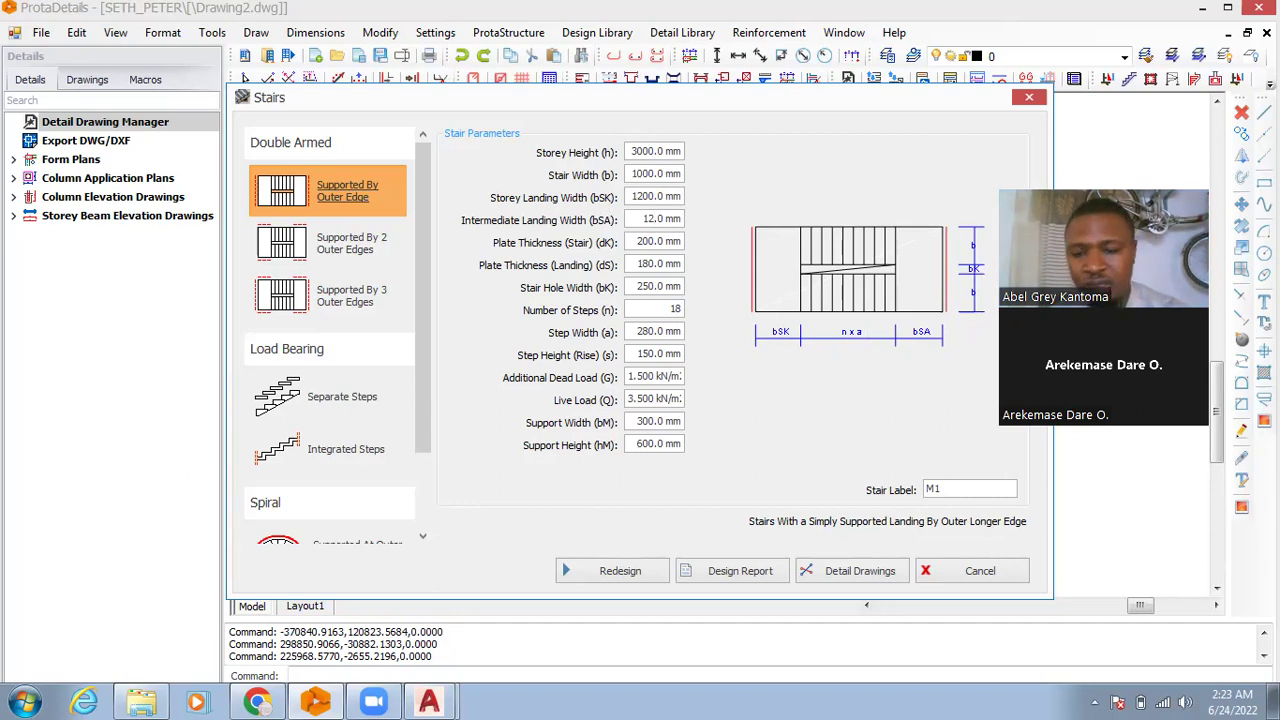
key(BackSpace)
text(300)
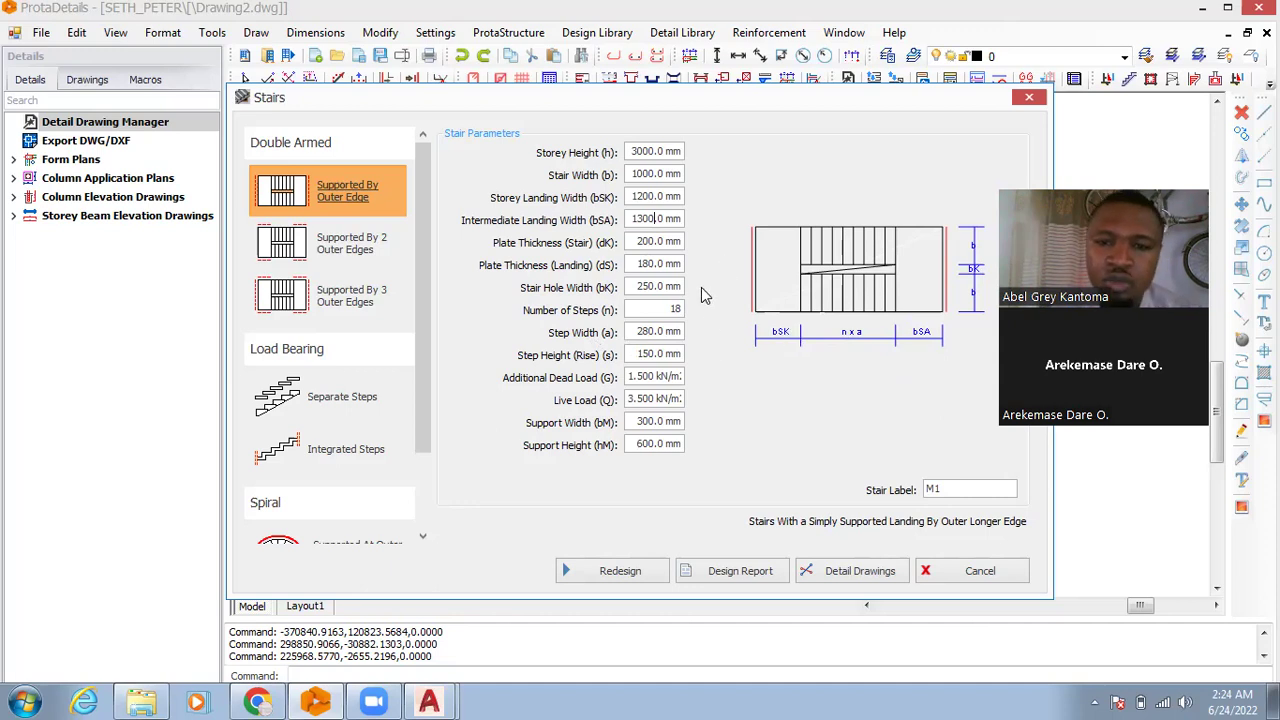
- Set Number of Steps (n) to 20 so the step height recalculates to 136.4 mm
double_click(676, 310)
text(20)
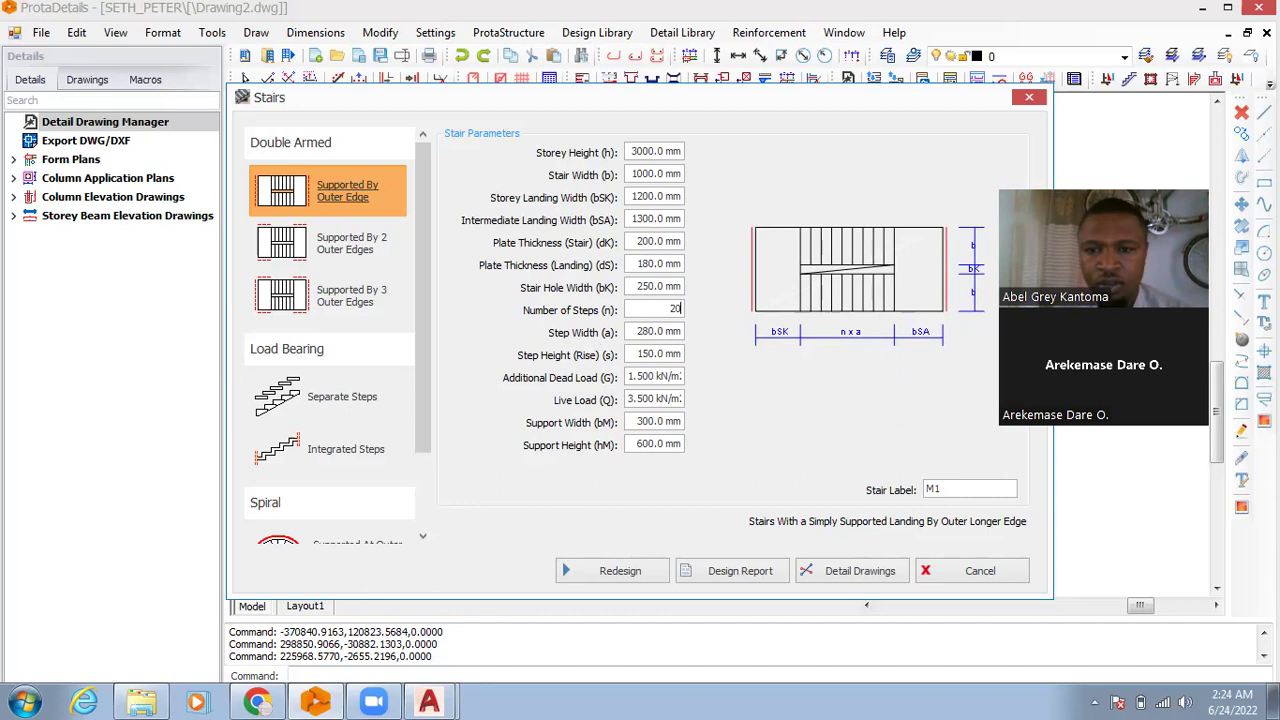
click(646, 333)
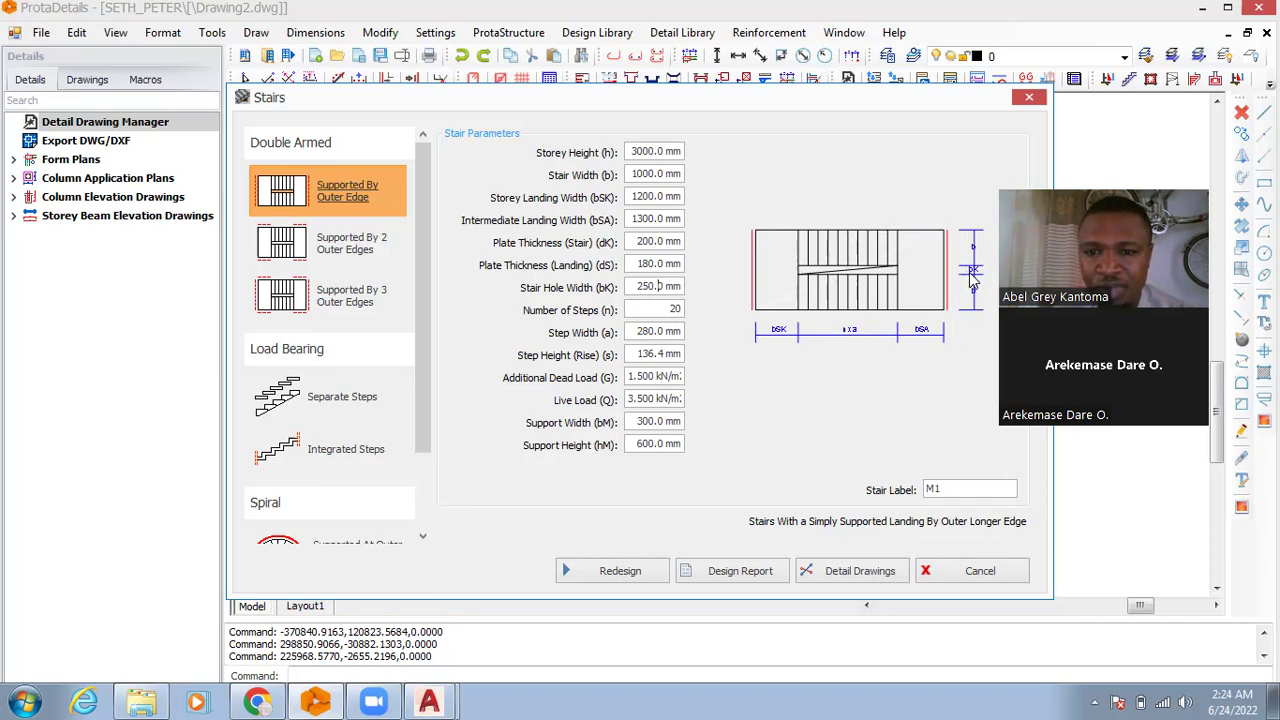
double_click(645, 287)
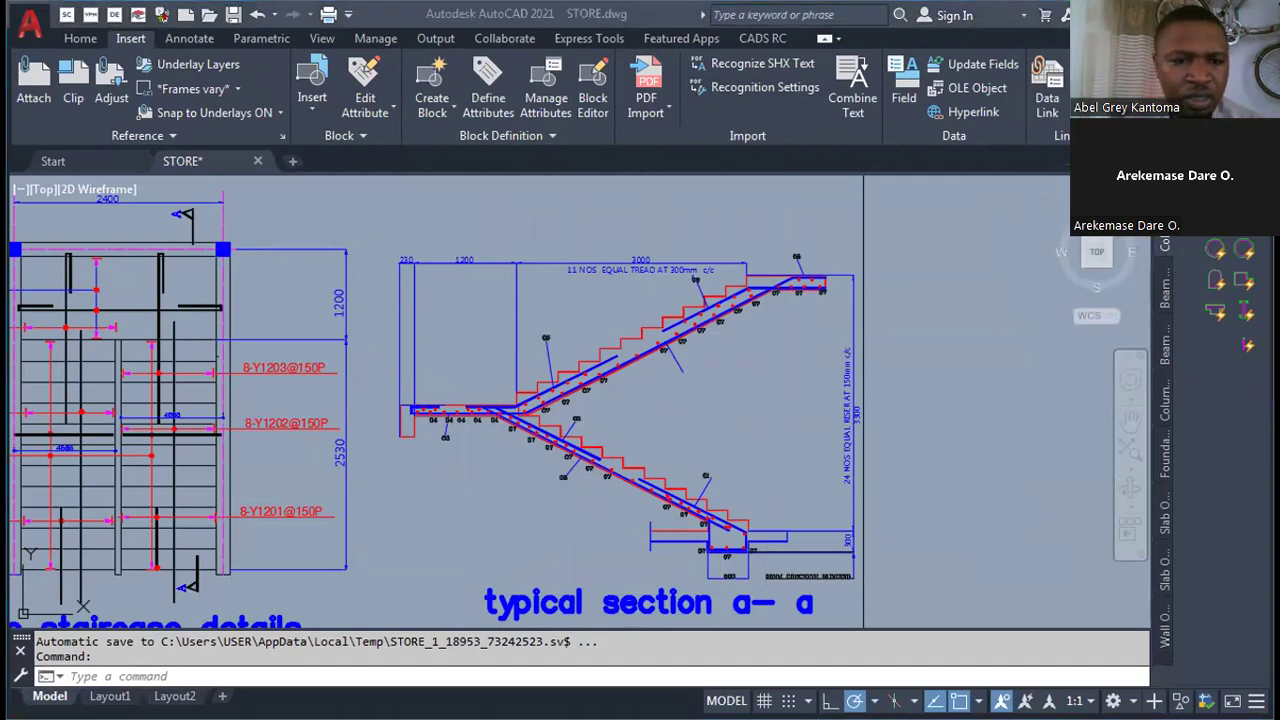
scroll(450, 465, down, 3)
scroll(766, 371, up, 10)
scroll(531, 360, down, 5)
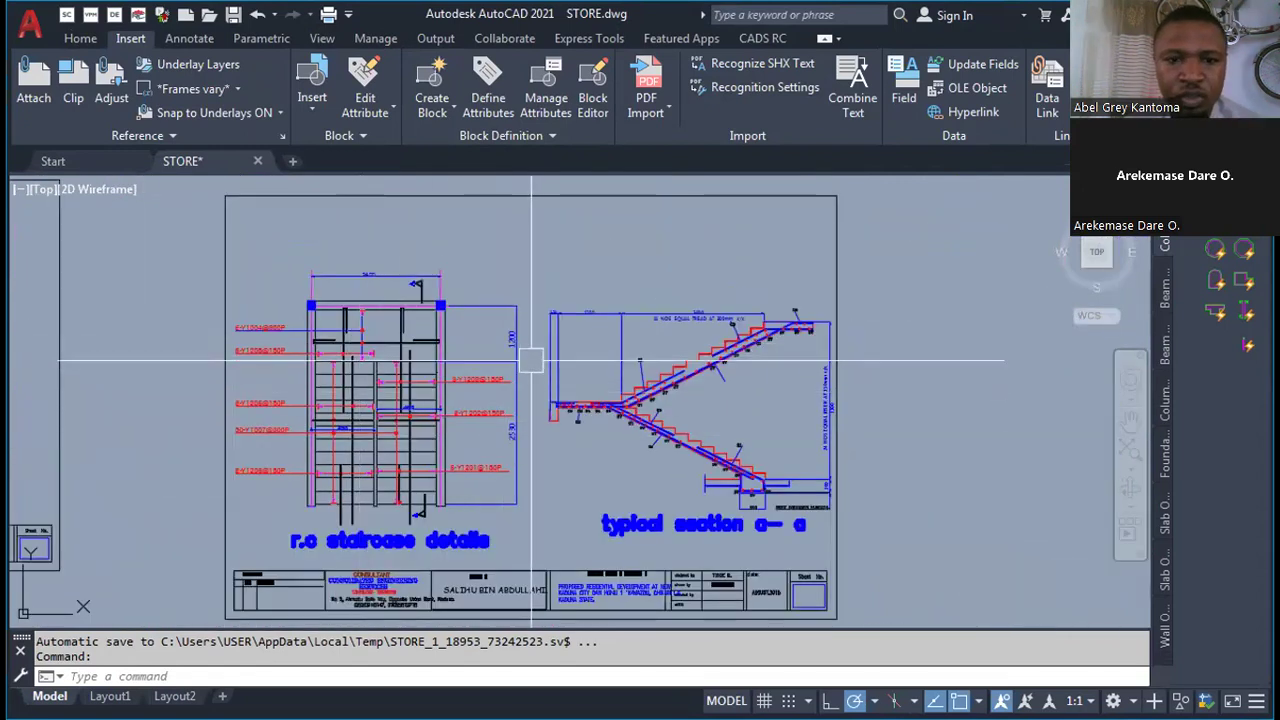
scroll(531, 360, up, 3)
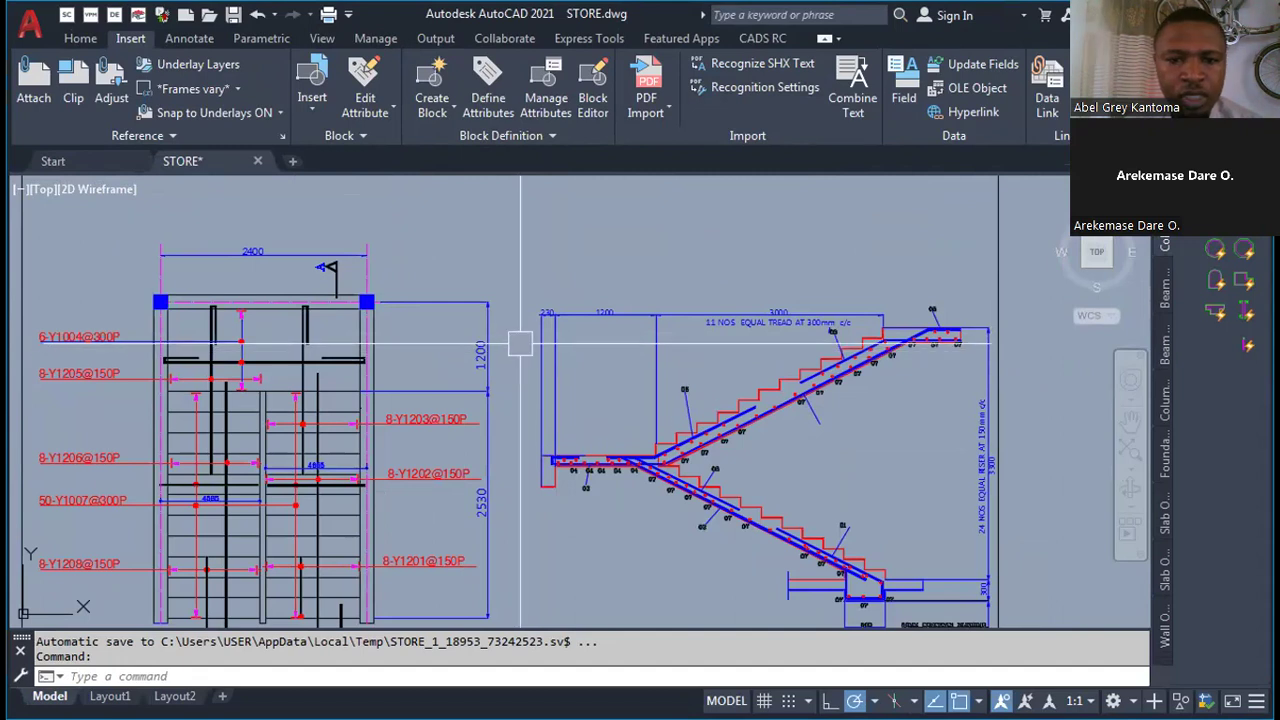
scroll(520, 343, down, 4)
scroll(375, 334, up, 7)
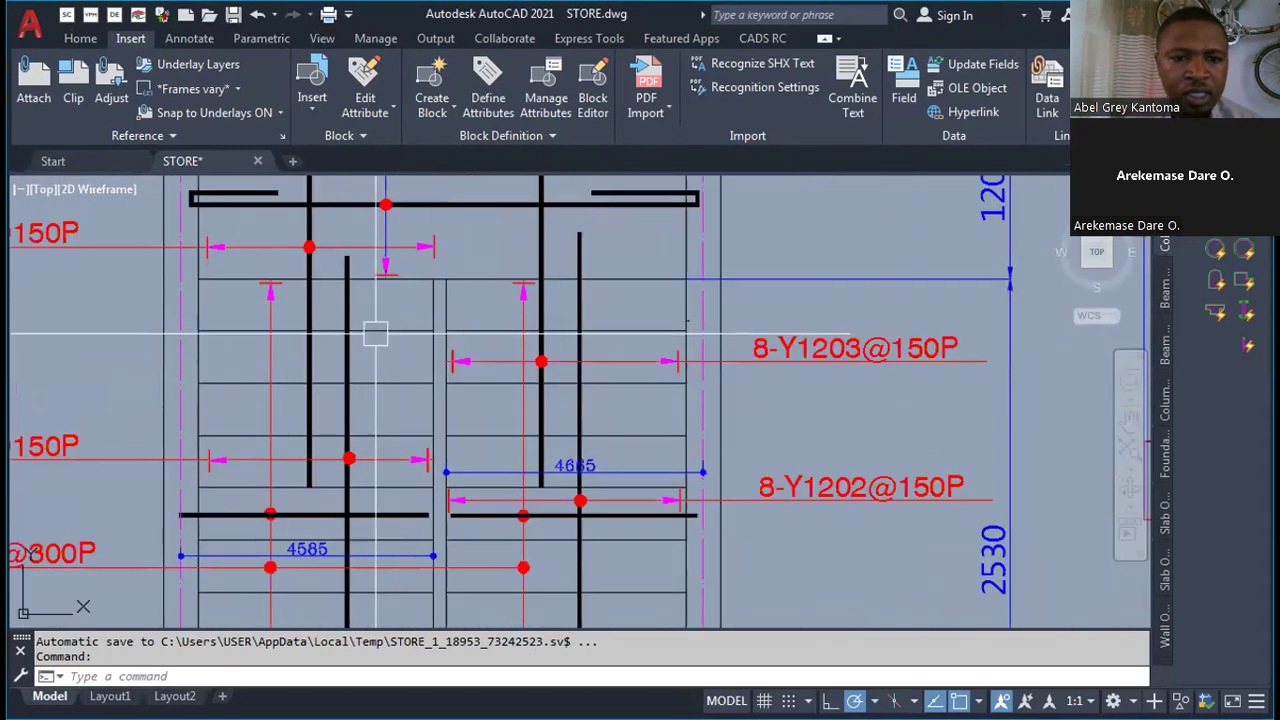
scroll(375, 334, up, 2)
scroll(517, 446, down, 6)
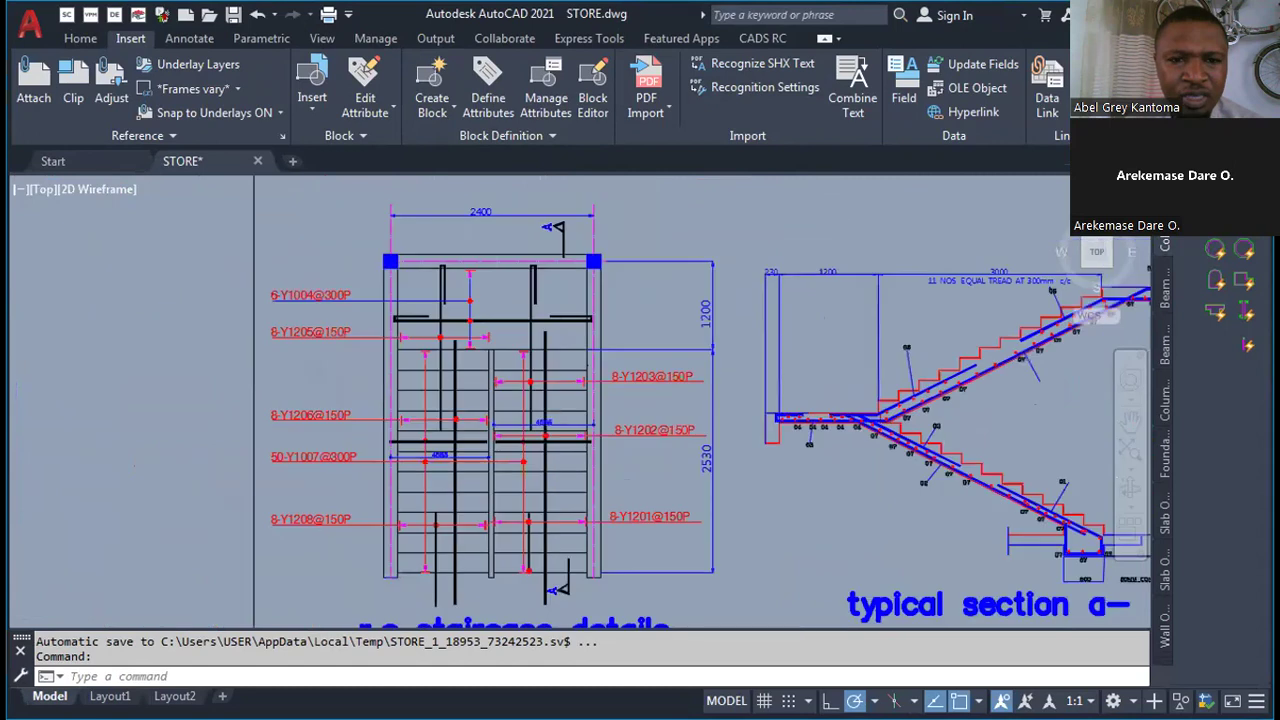
scroll(520, 455, down, 2)
scroll(529, 443, up, 9)
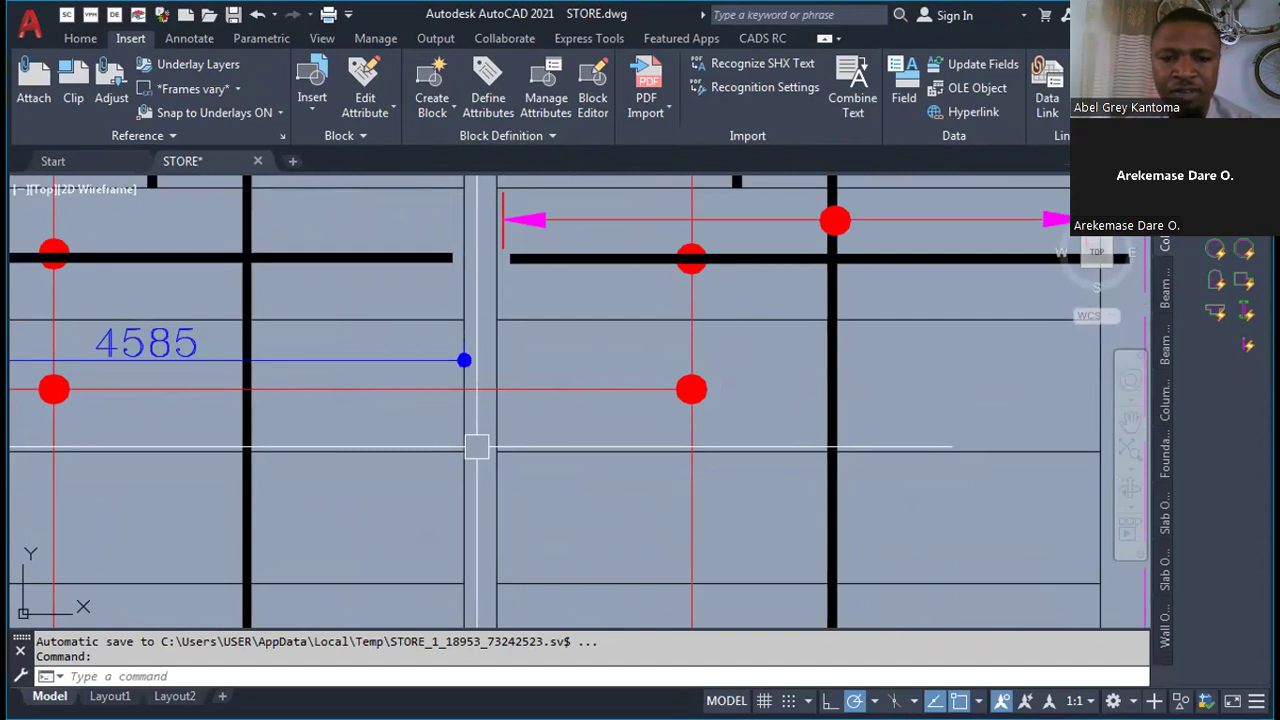
key(Escape)
scroll(577, 437, up, 5)
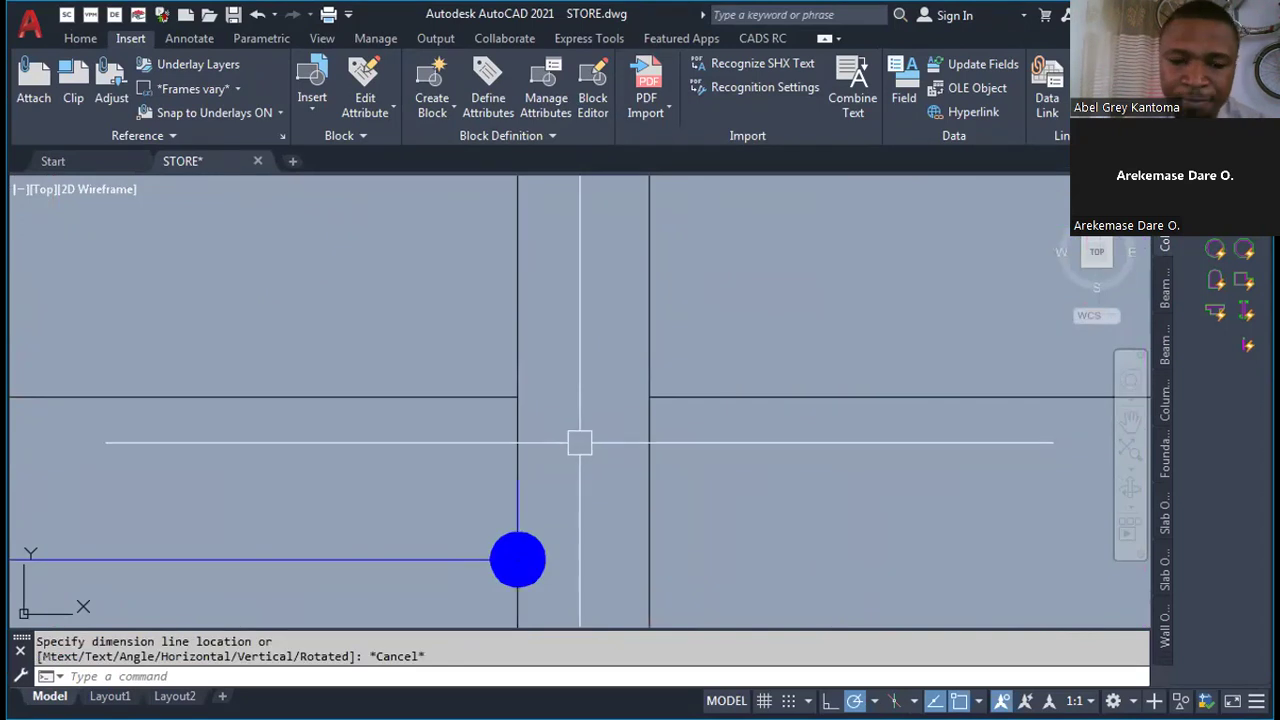
scroll(577, 494, down, 6)
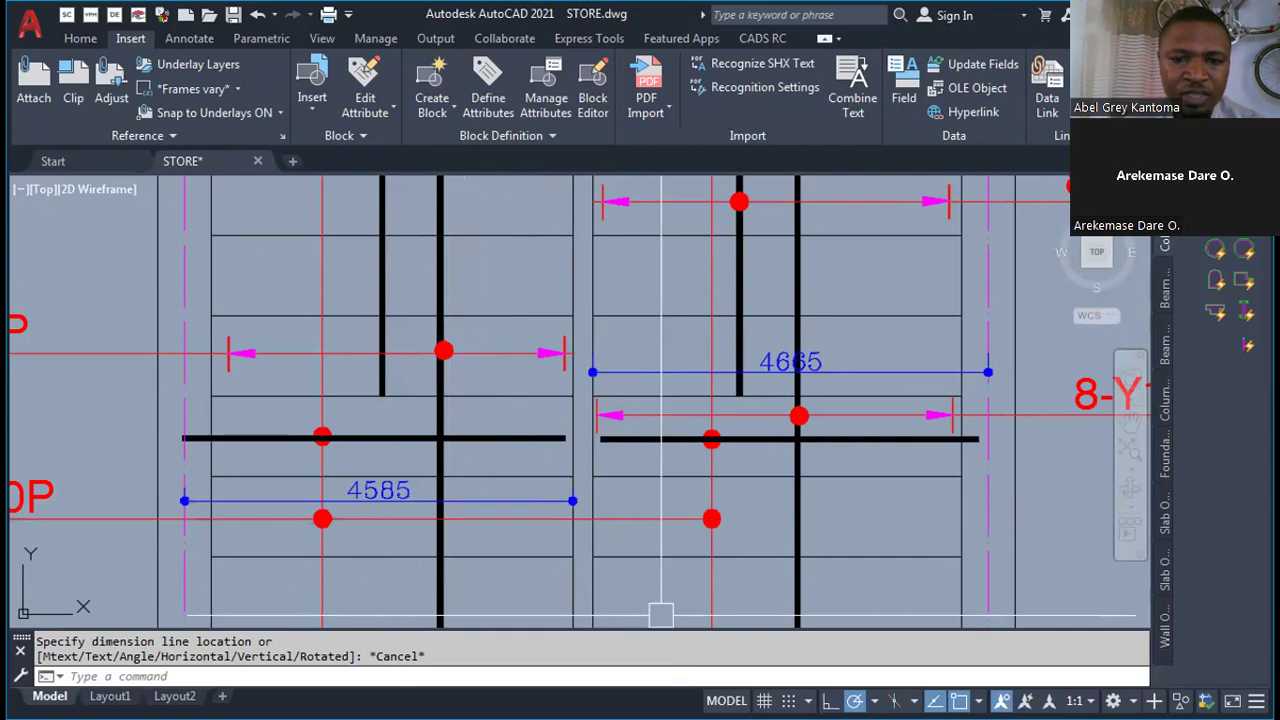
scroll(500, 451, down, 8)
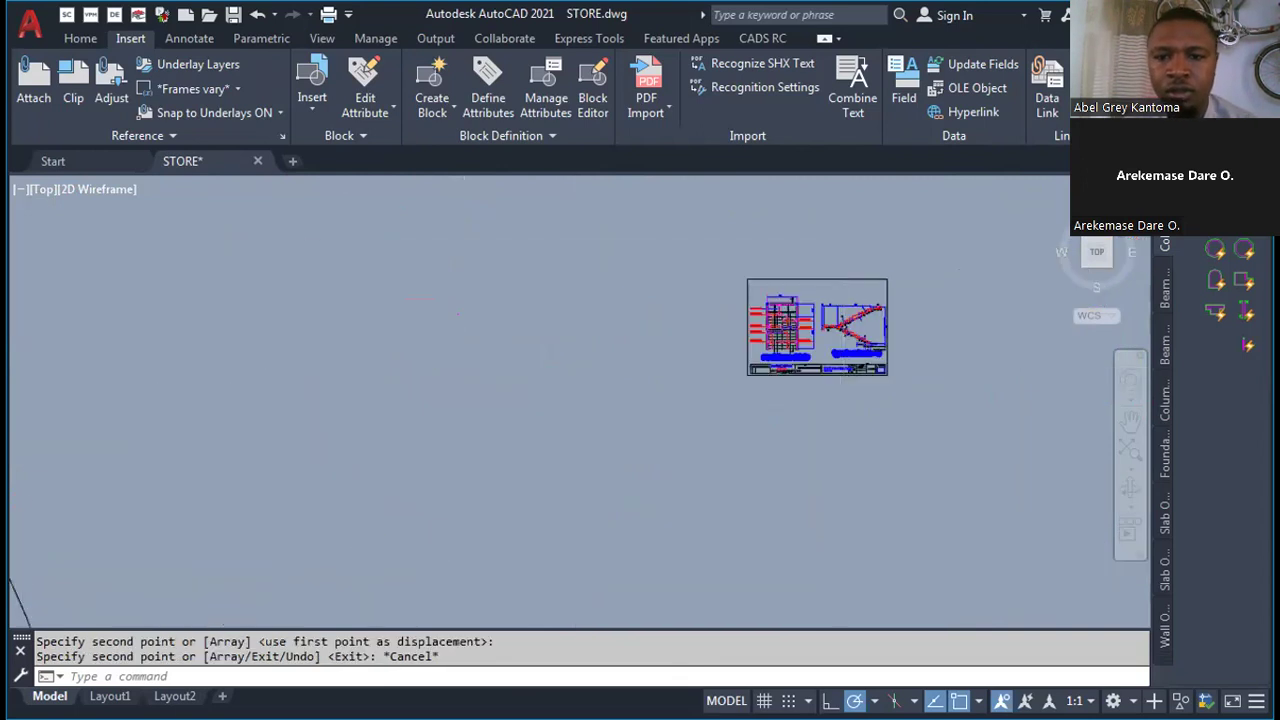
scroll(690, 420, up, 10)
scroll(547, 310, up, 4)
scroll(547, 310, down, 6)
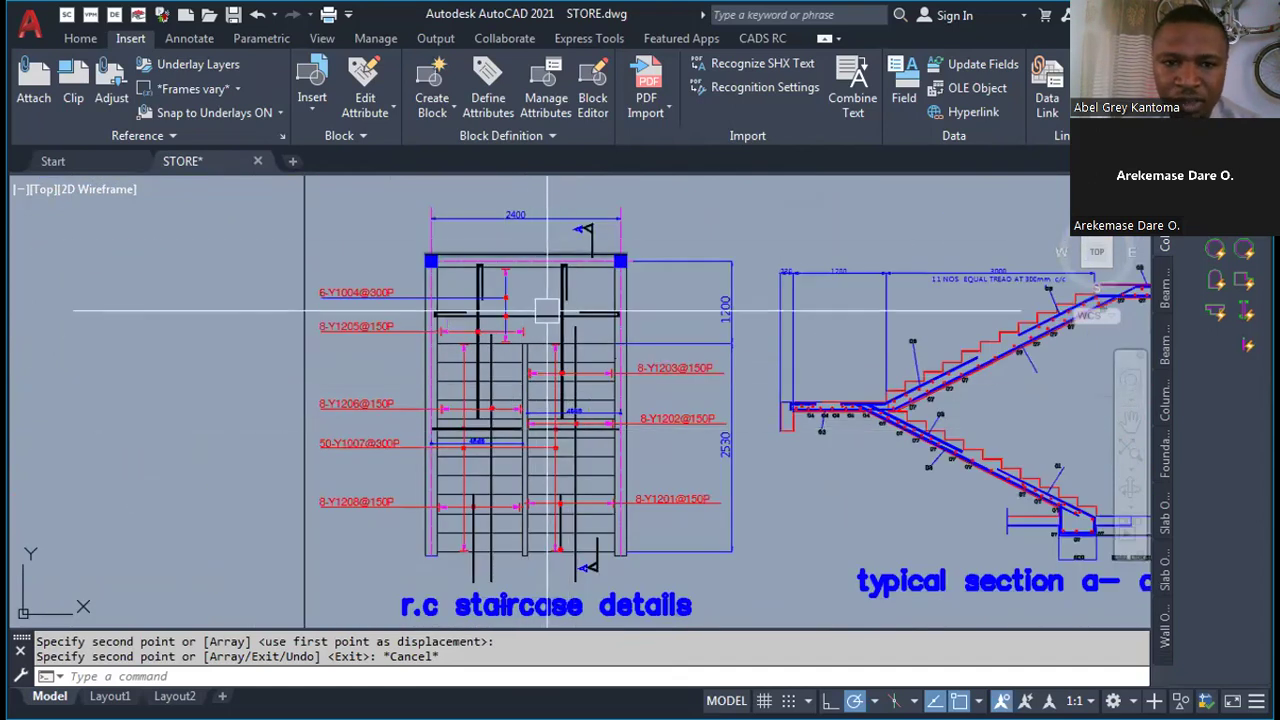
scroll(448, 265, up, 2)
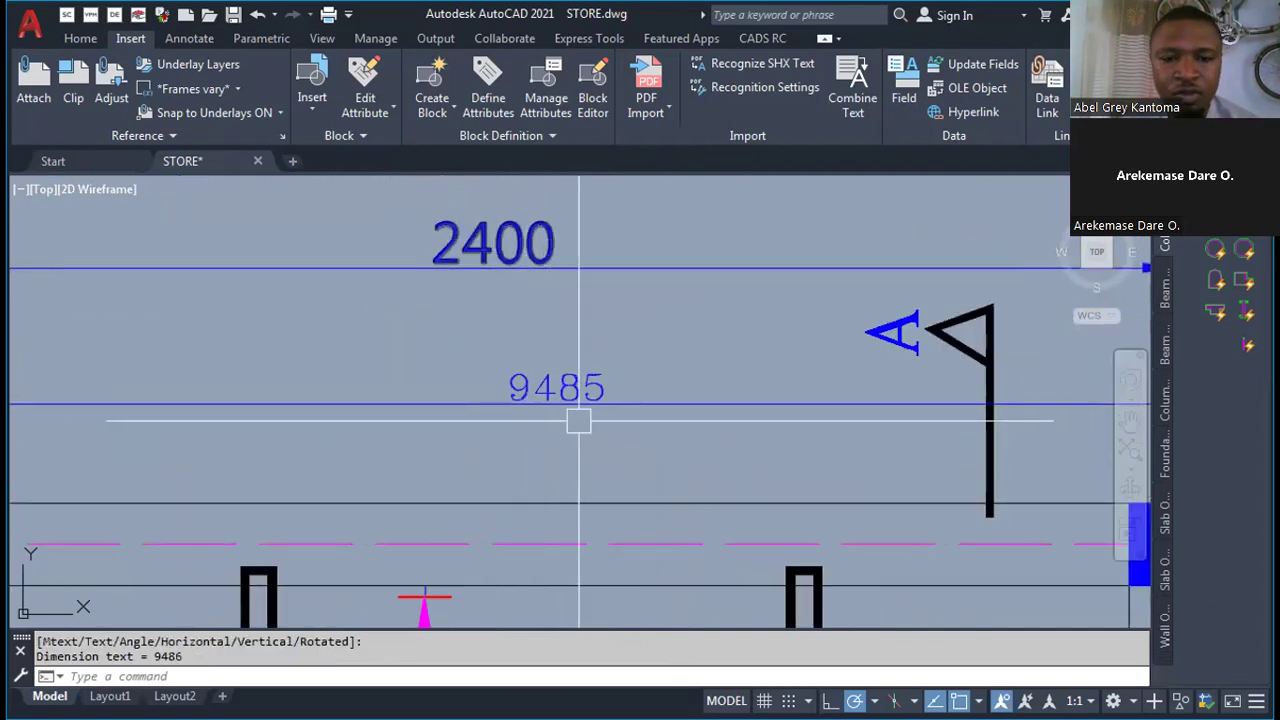
- Scale the staircase drawing by the factor 9485/2400
scroll(530, 443, down, 2)
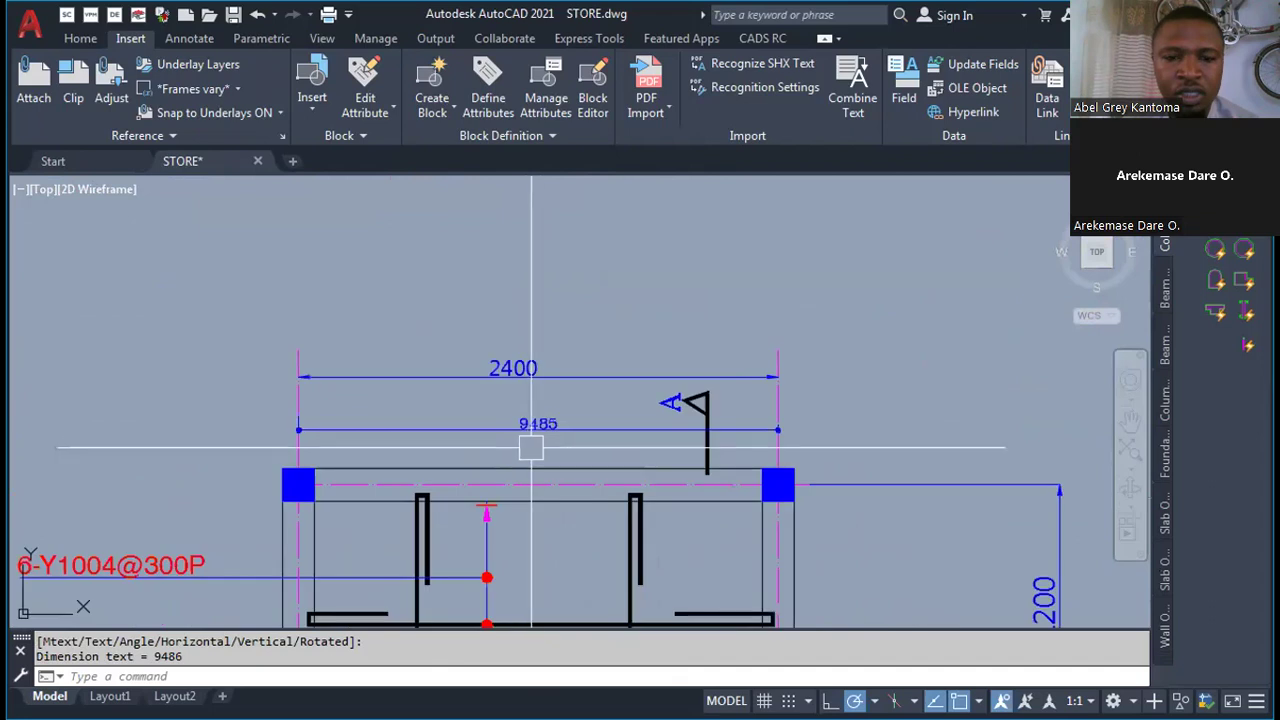
scroll(527, 430, up, 2)
scroll(527, 430, up, 2)
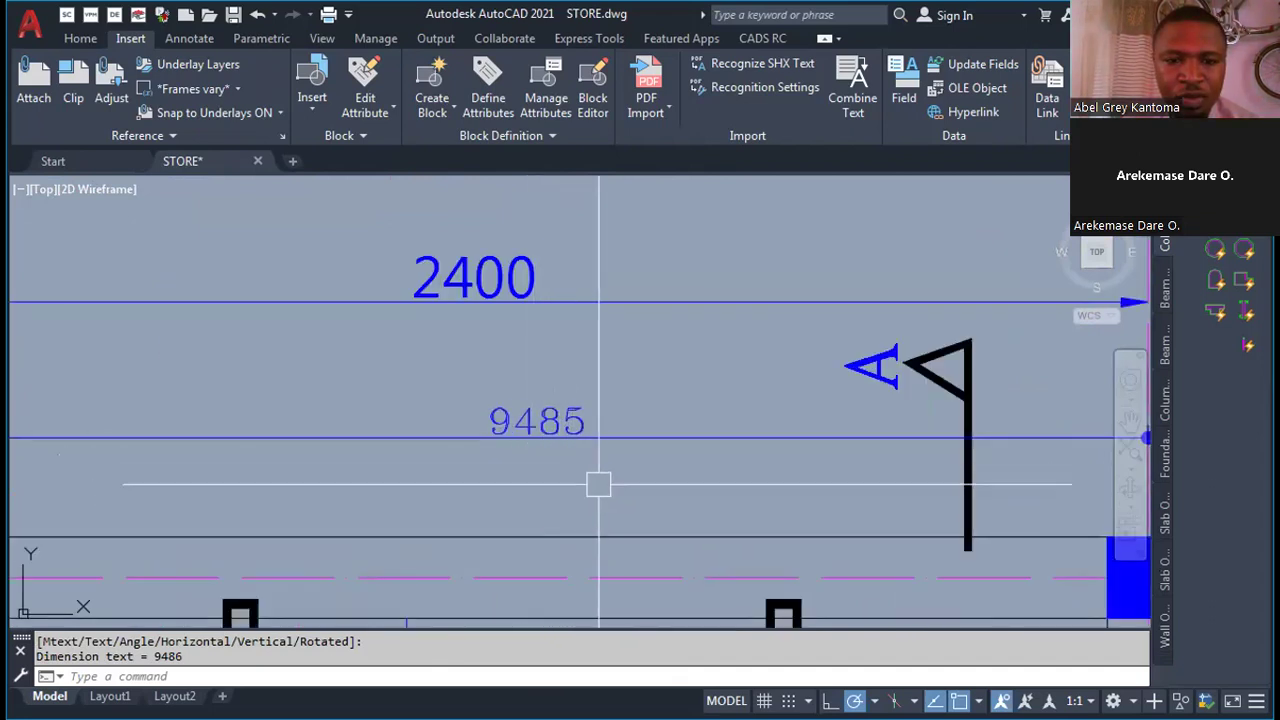
scroll(466, 331, down, 4)
scroll(518, 334, down, 6)
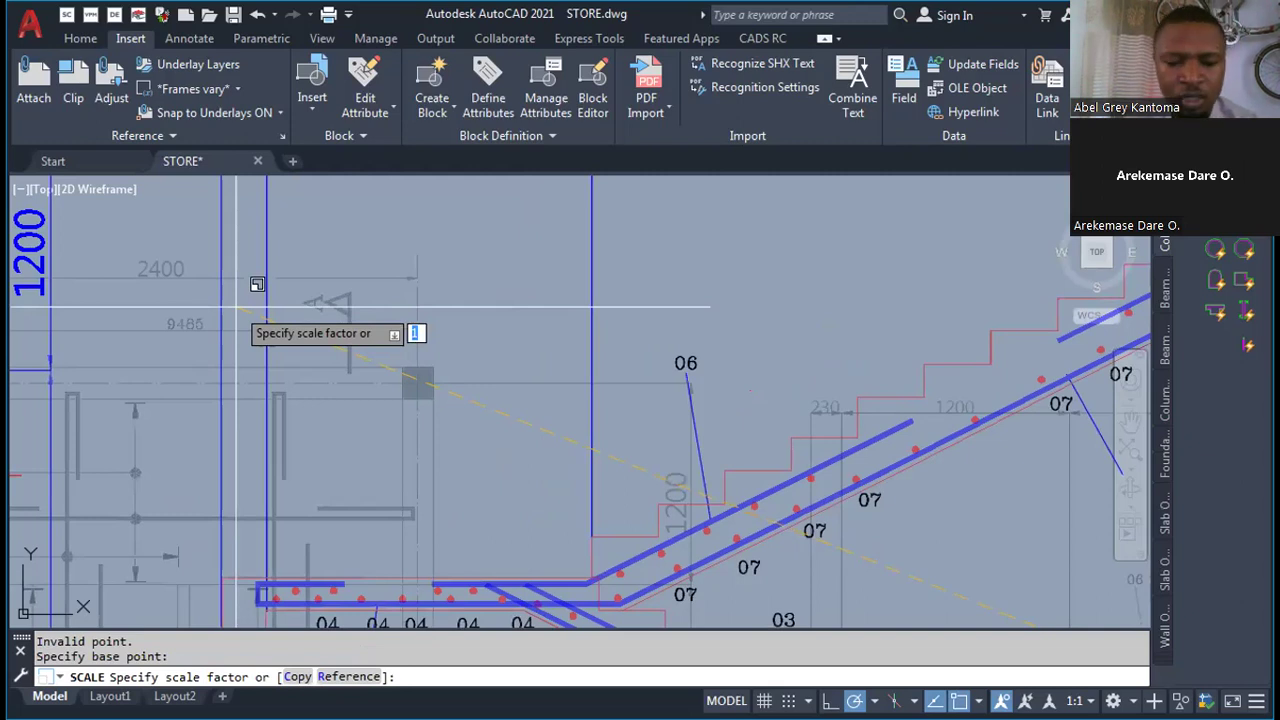
scroll(471, 412, down, 5)
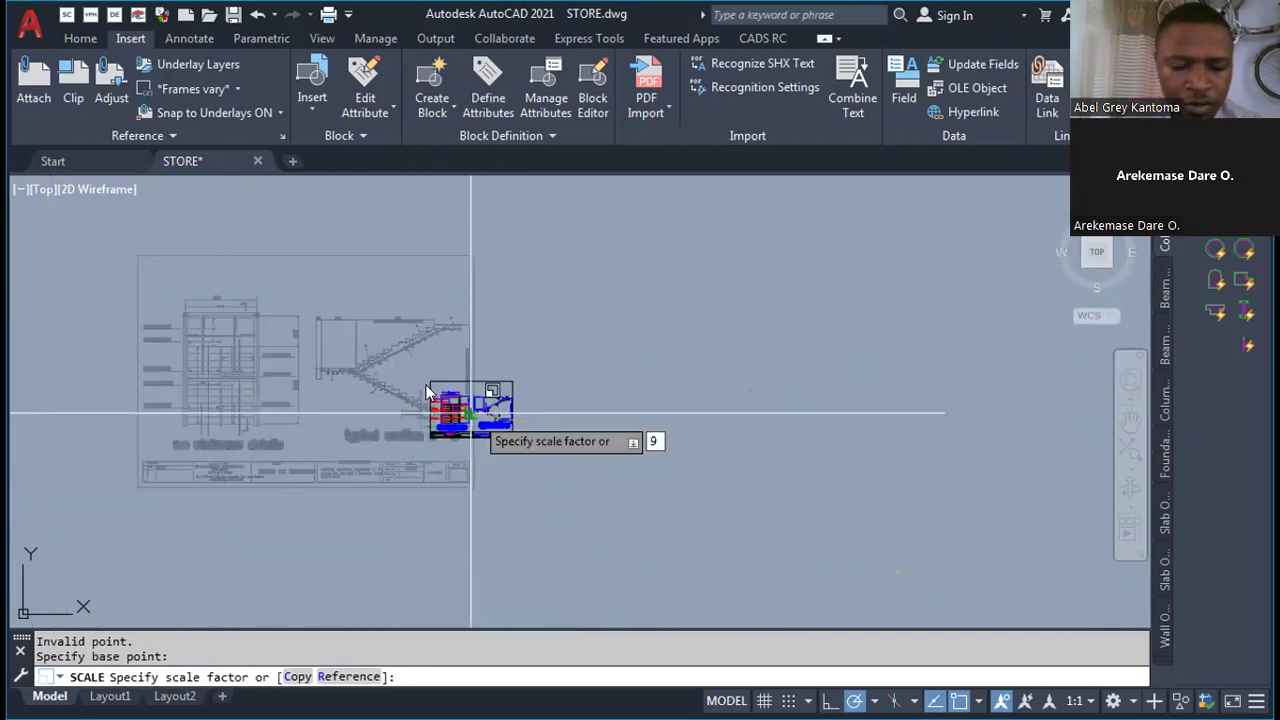
text(48)
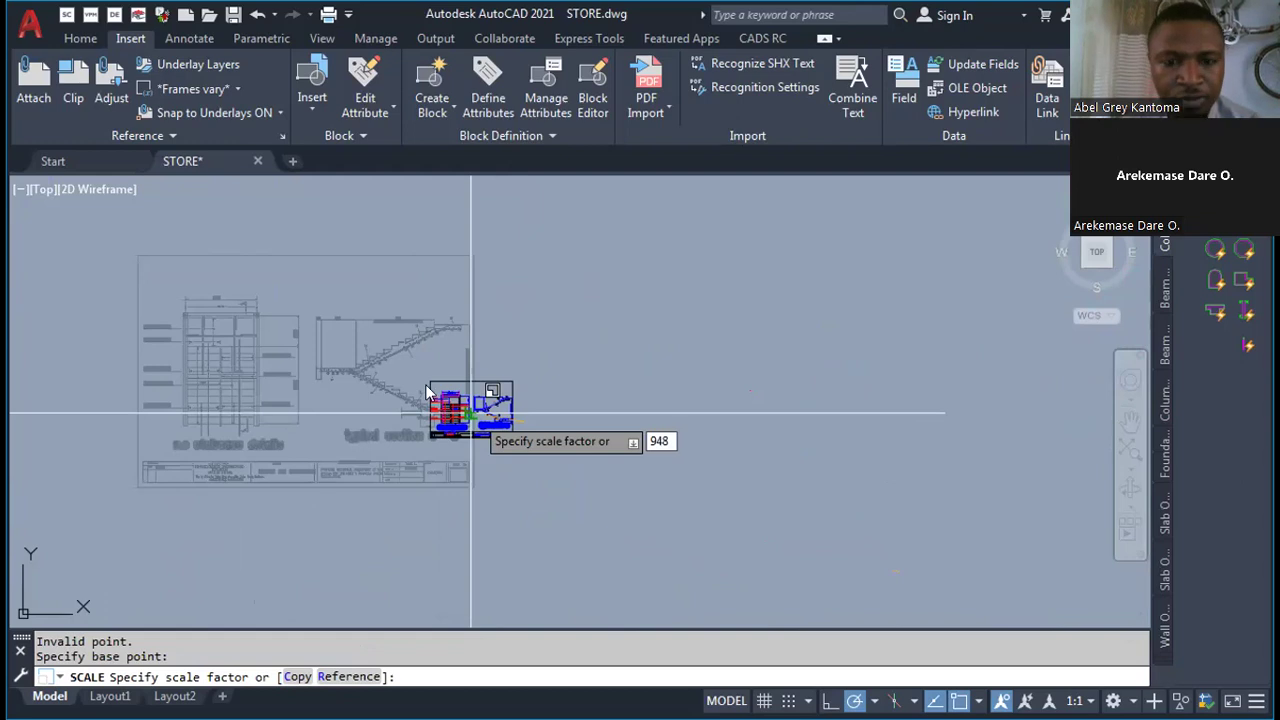
text(5/)
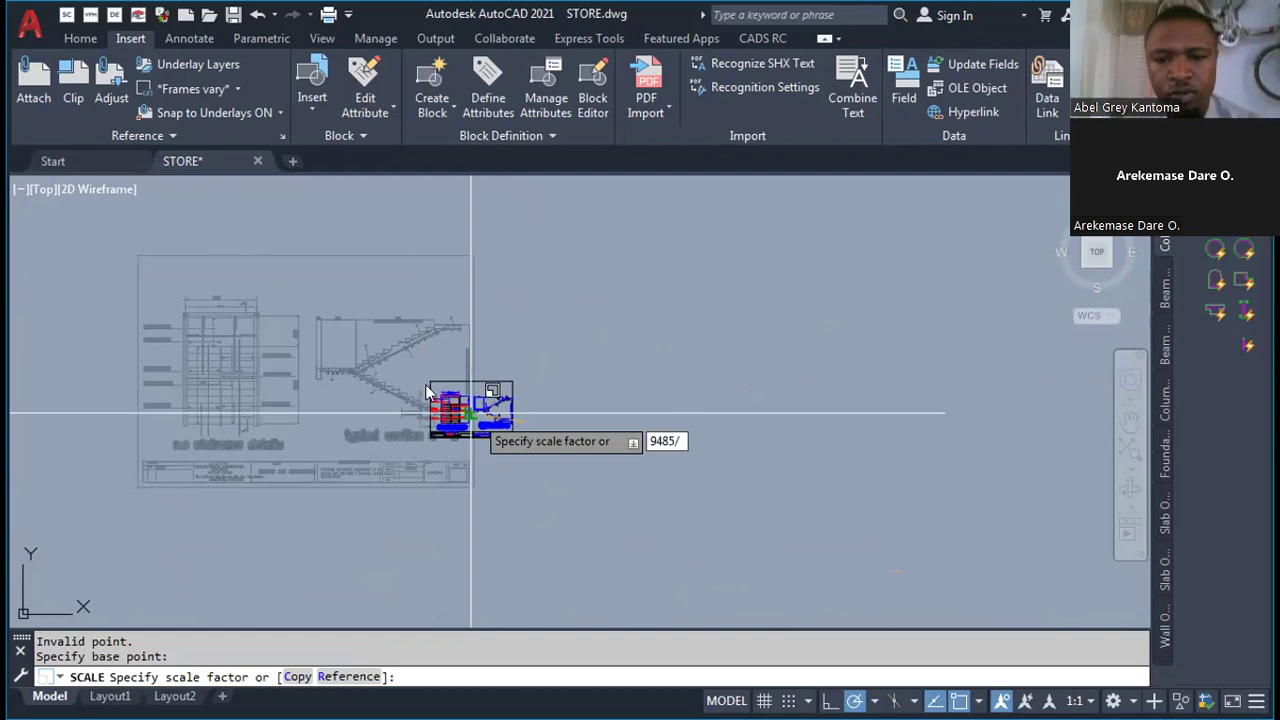
text(2400)
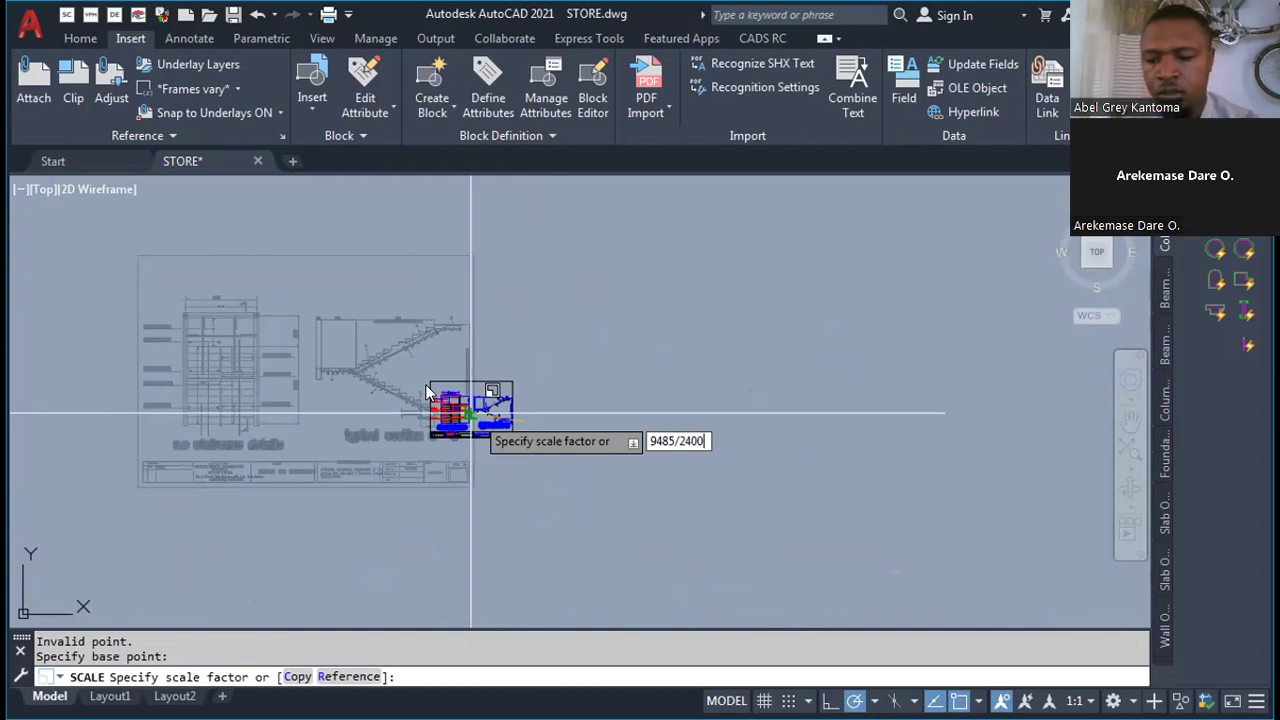
key(Return)
- Undo the mistaken 9485/2400 scaling with Ctrl+Z so the drawing returns to original size
scroll(526, 443, down, 2)
scroll(591, 457, up, 5)
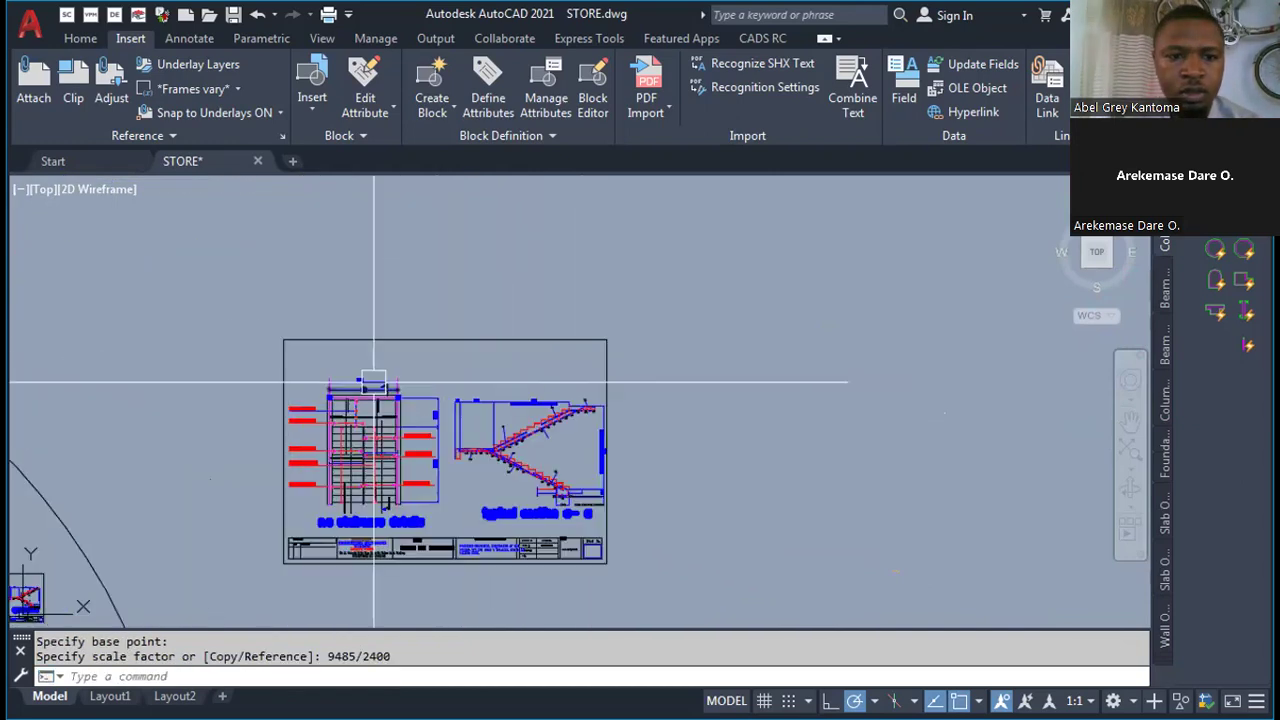
scroll(425, 388, up, 5)
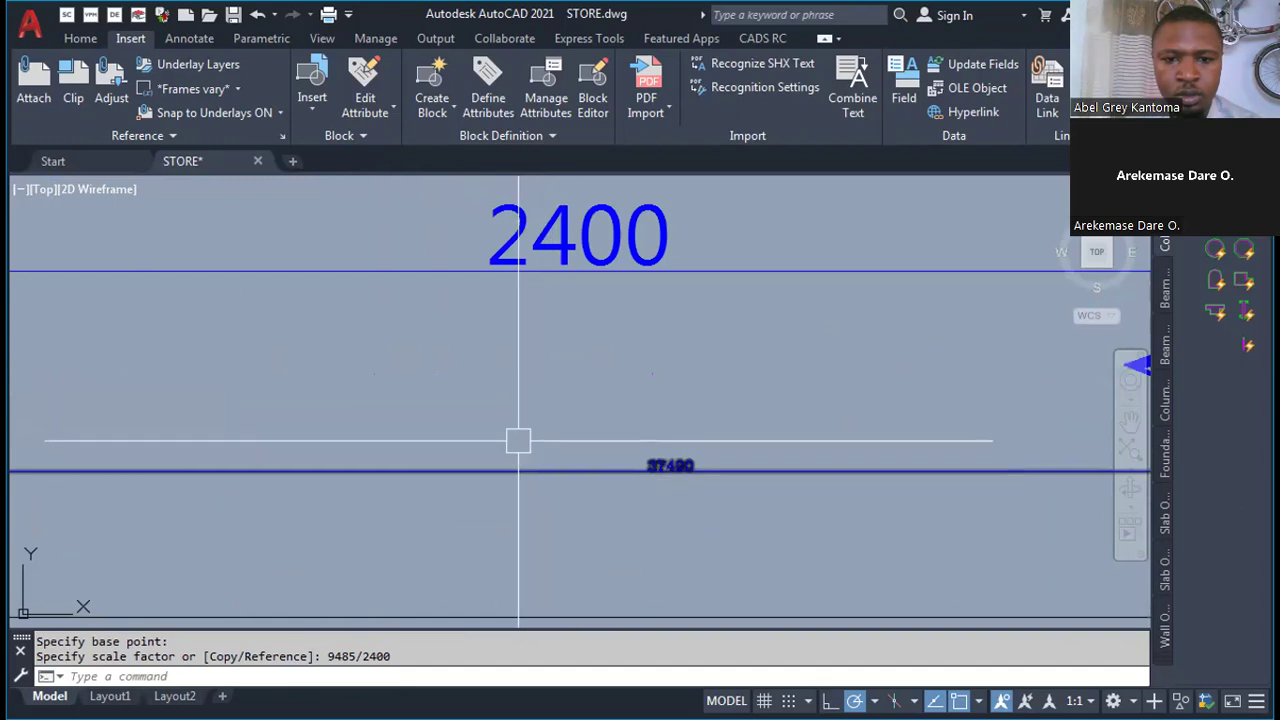
scroll(517, 437, down, 5)
key(ctrl+z)
scroll(569, 409, down, 3)
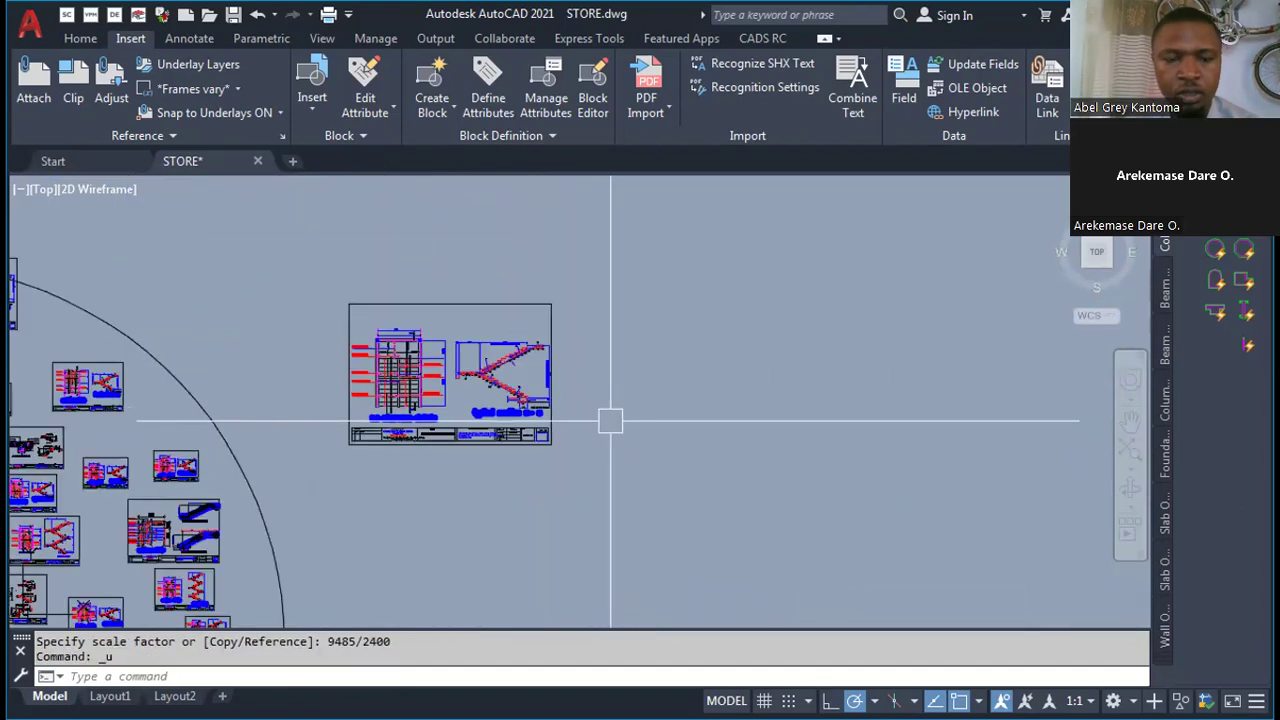
key(ctrl+z)
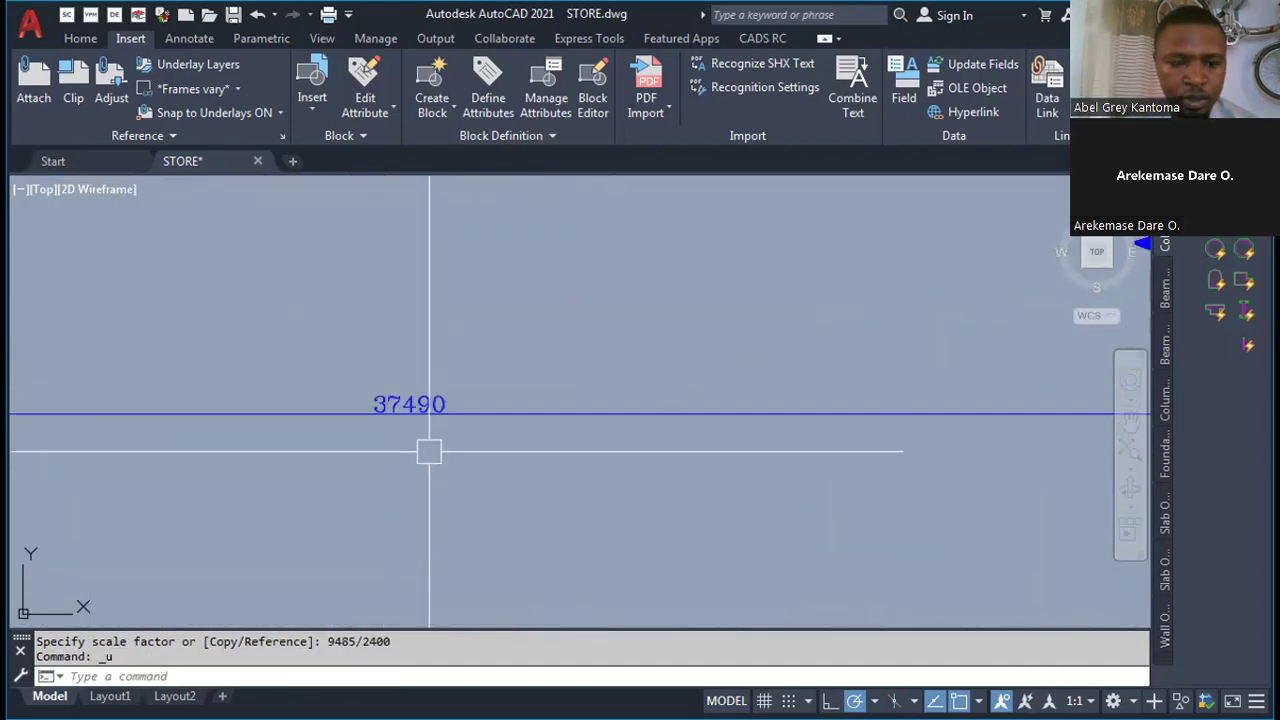
key(ctrl+z)
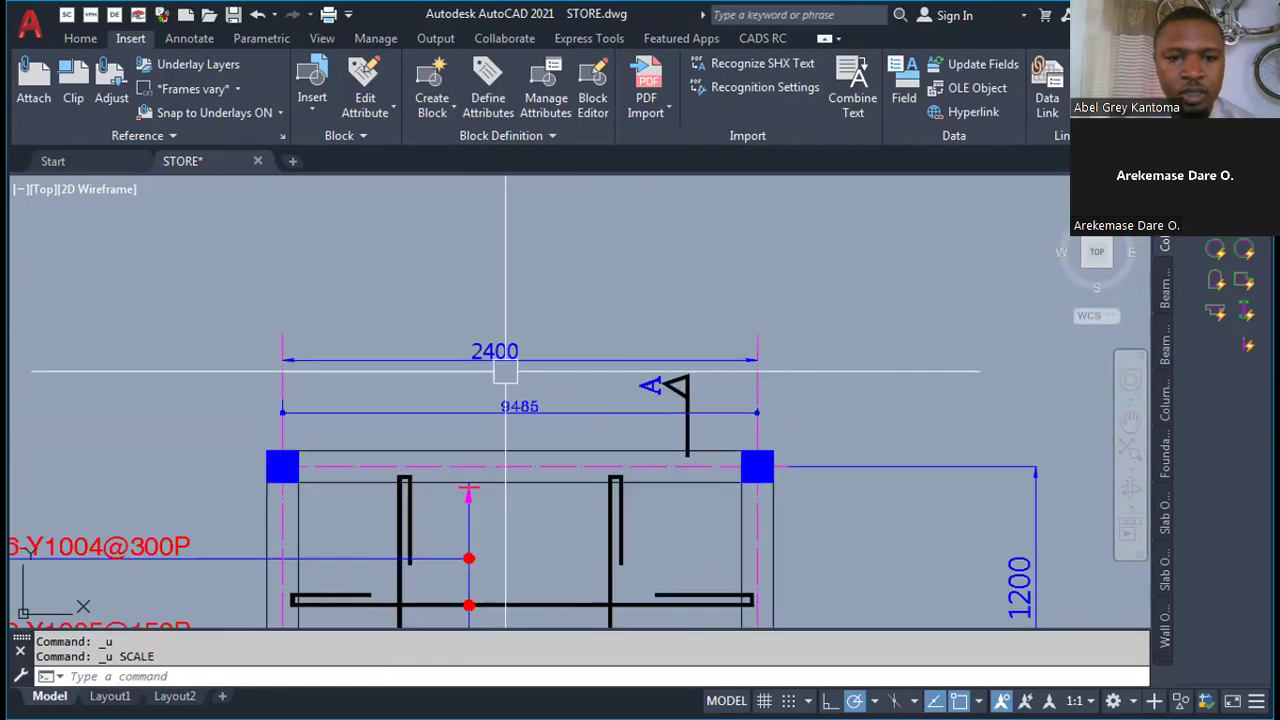
scroll(510, 377, down, 8)
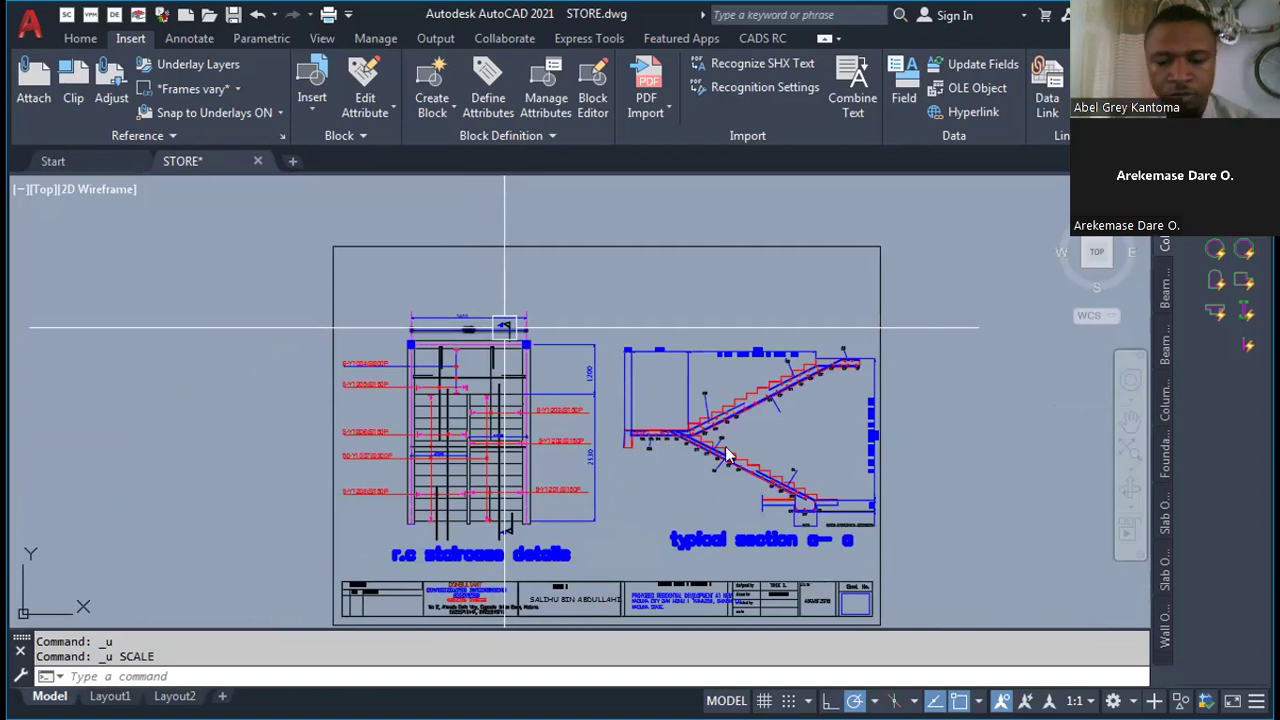
- Pick a base point and scale the staircase drawing by 2400/9485 so its width reads 2400
scroll(504, 327, down, 3)
click(687, 384)
text(2400/94)
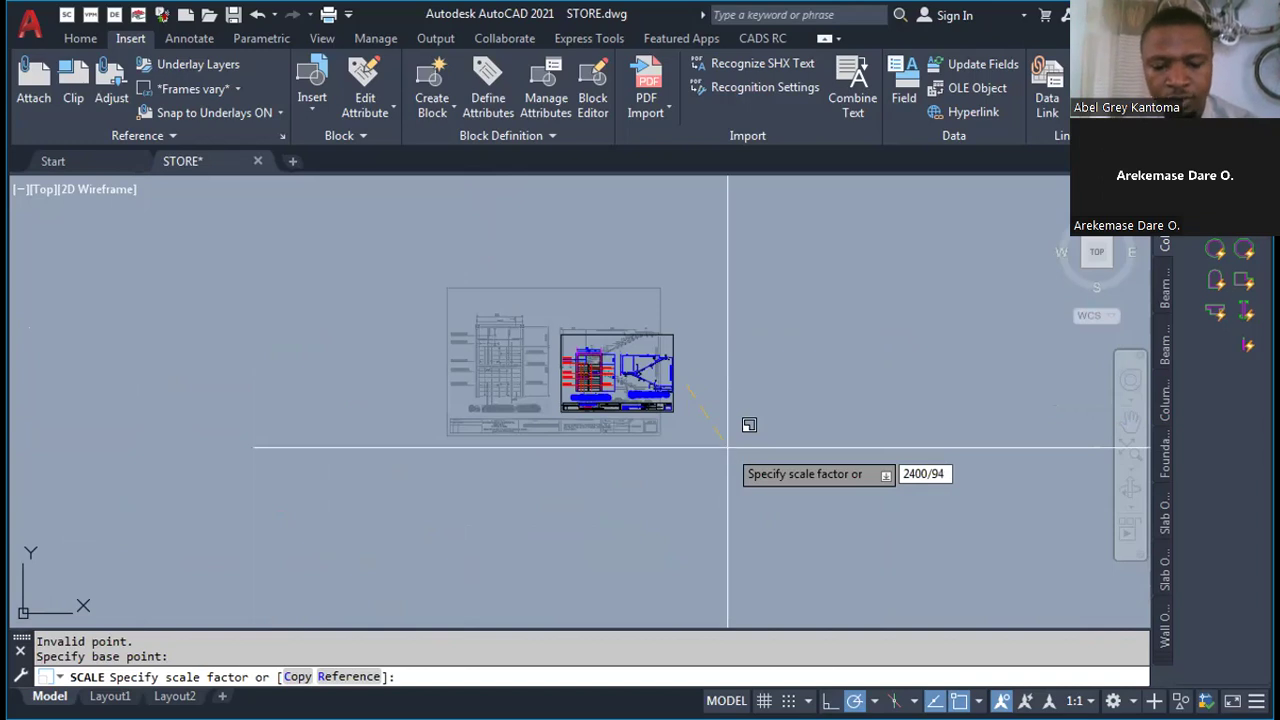
text(85)
key(Return)
scroll(657, 350, up, 4)
scroll(594, 354, up, 6)
scroll(589, 420, down, 4)
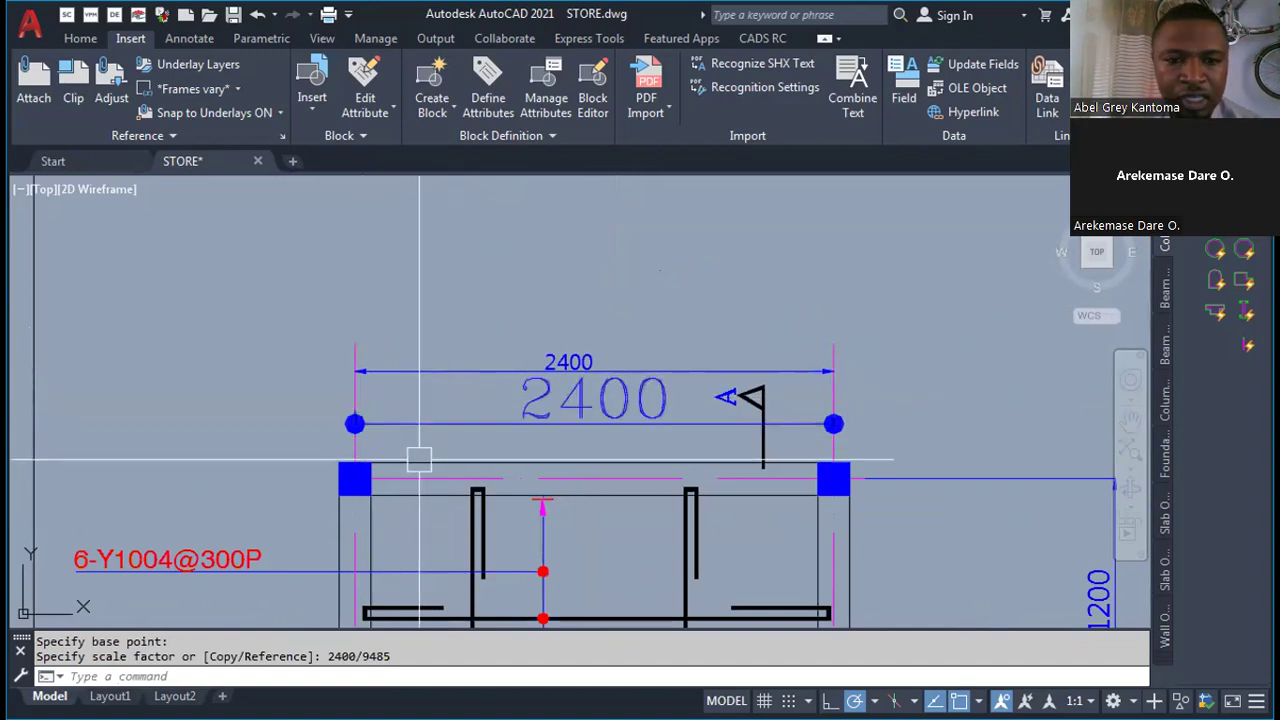
scroll(570, 345, up, 4)
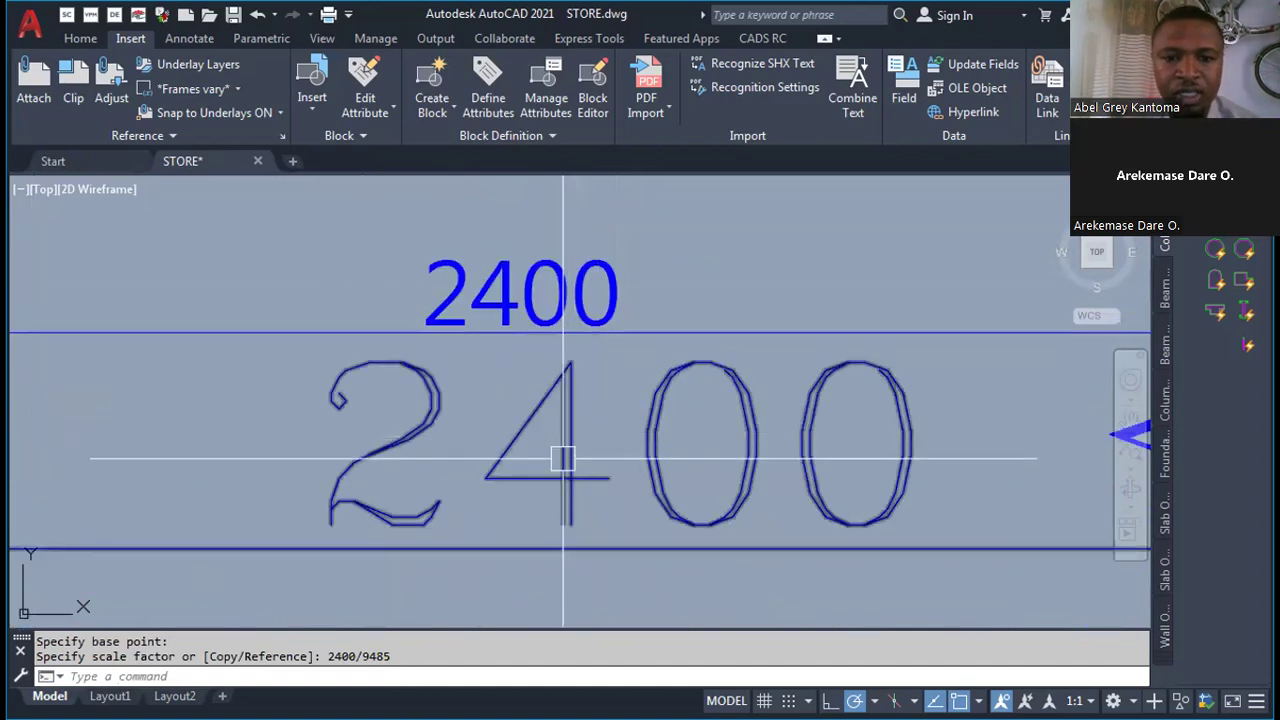
scroll(578, 330, down, 4)
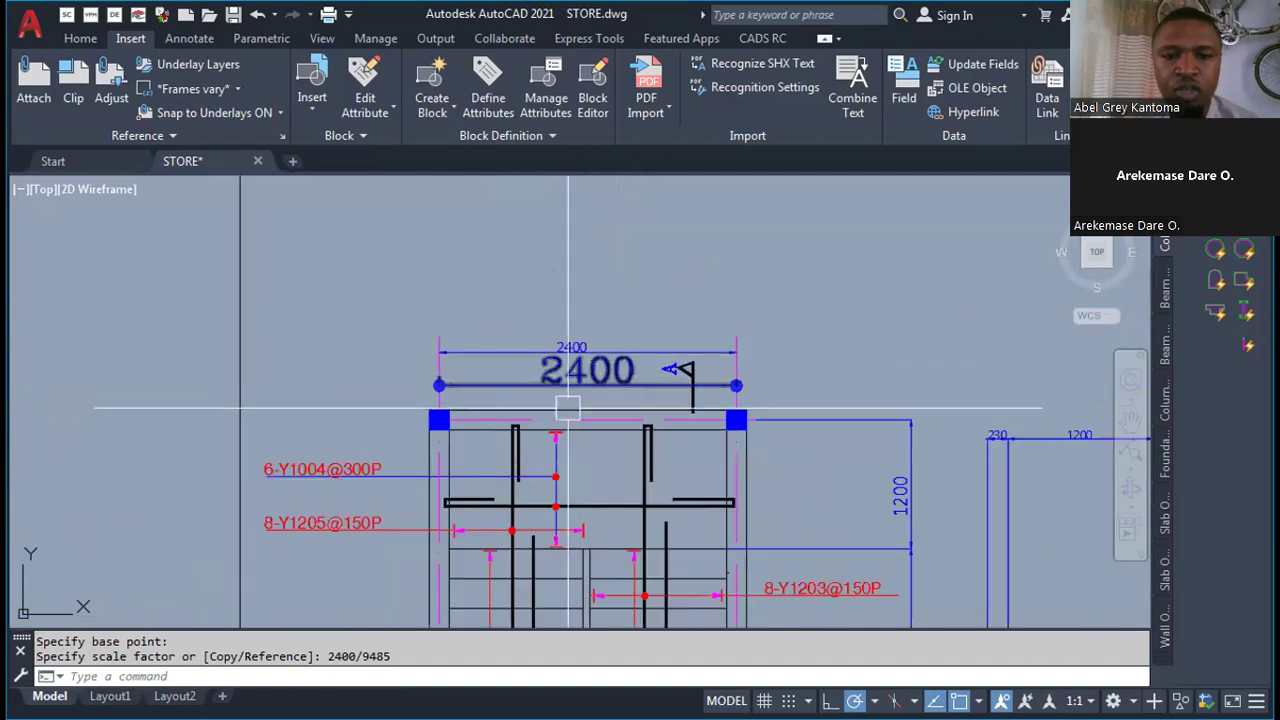
scroll(582, 440, down, 6)
scroll(588, 415, up, 6)
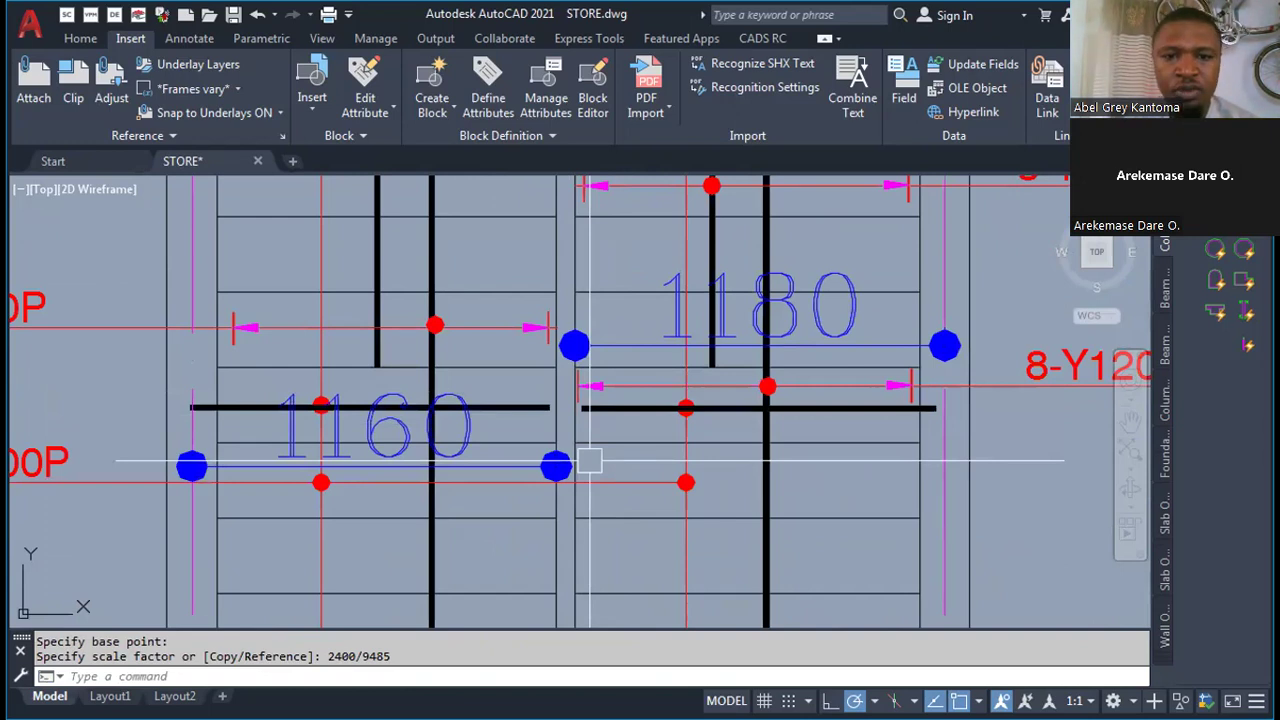
- Finish placing the 60 gap dimension between the 1160 and 1180 dimensions
key(Return)
scroll(589, 460, up, 3)
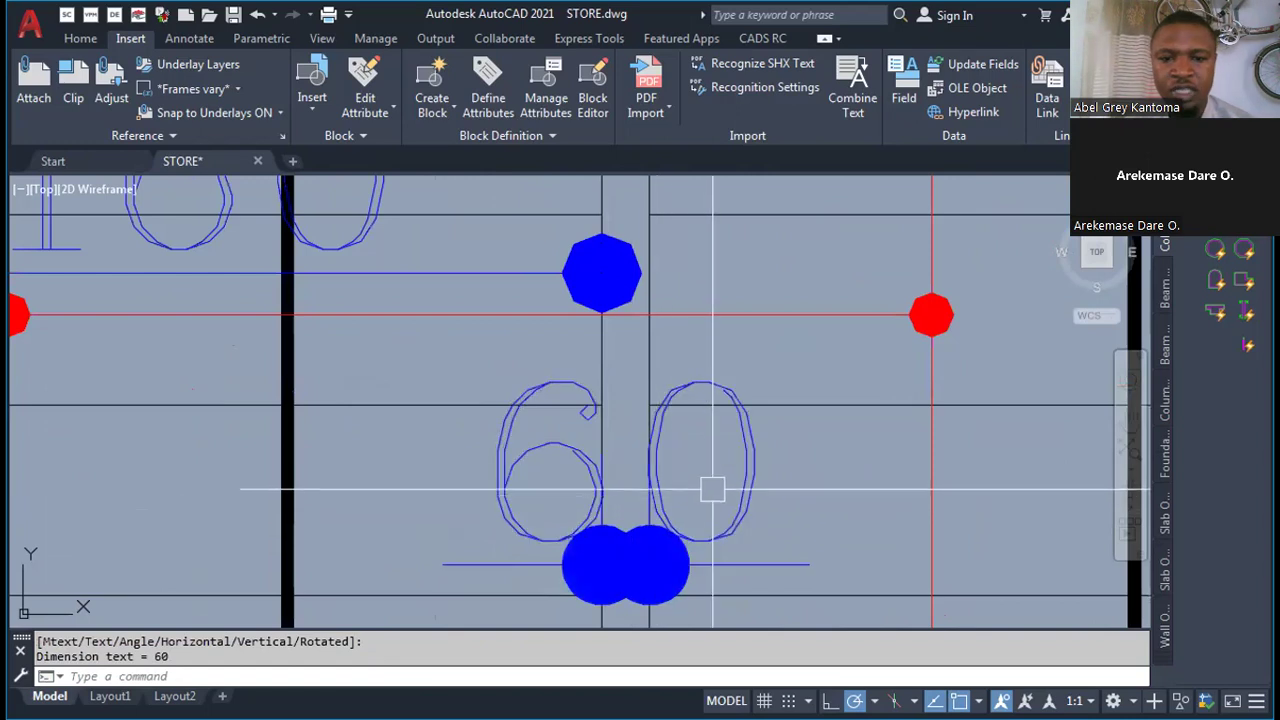
scroll(703, 492, down, 8)
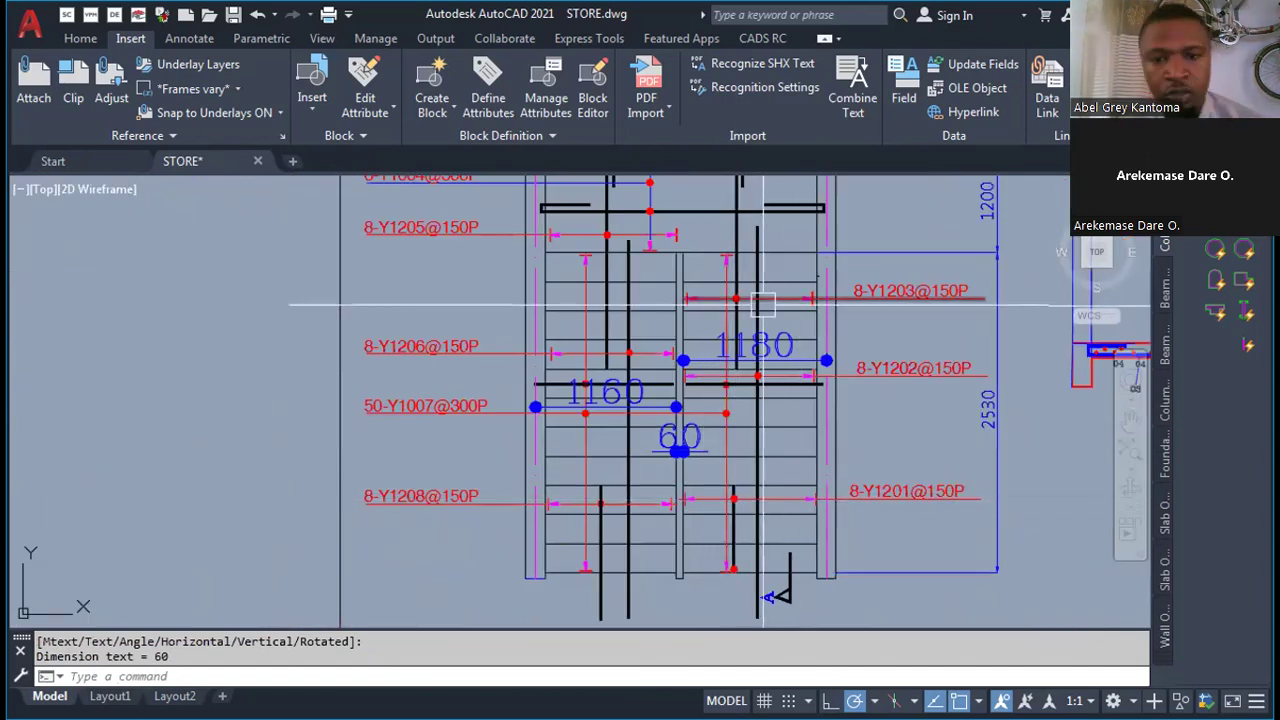
scroll(763, 297, up, 6)
scroll(547, 491, down, 2)
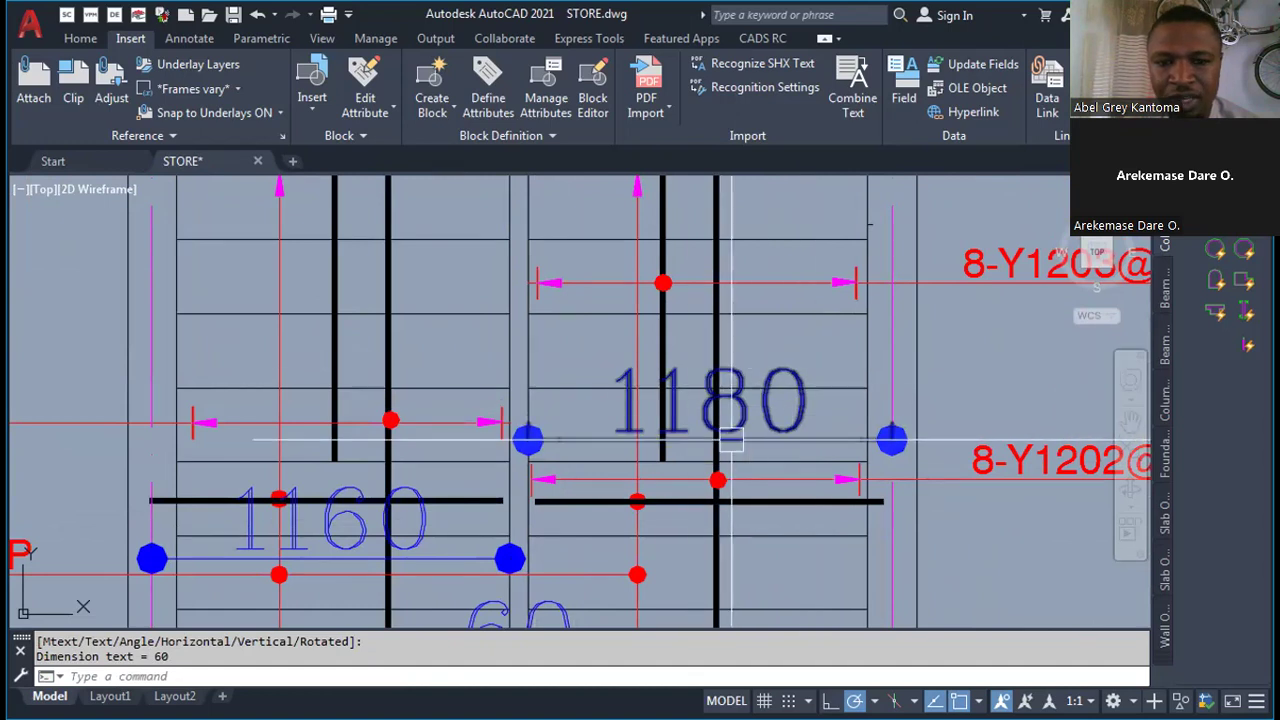
scroll(724, 425, down, 2)
scroll(537, 510, up, 4)
scroll(537, 510, down, 7)
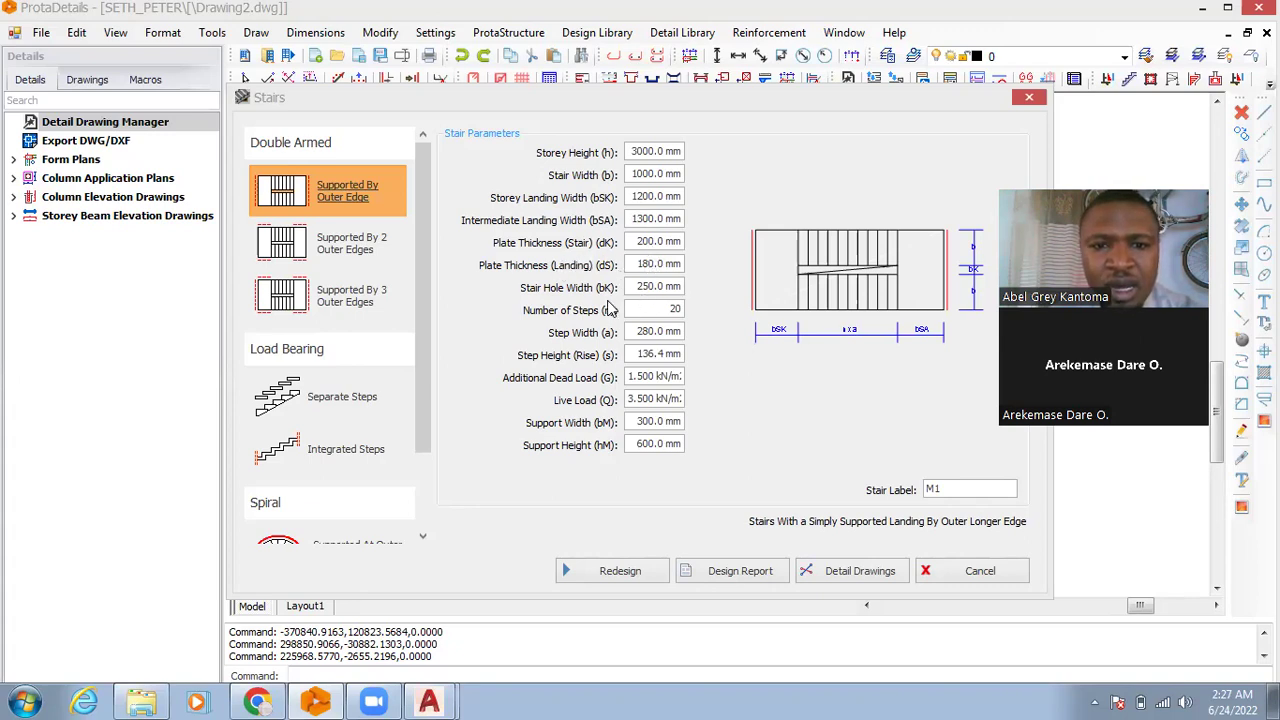
- Set the Stair Hole Width to 60 mm
double_click(648, 286)
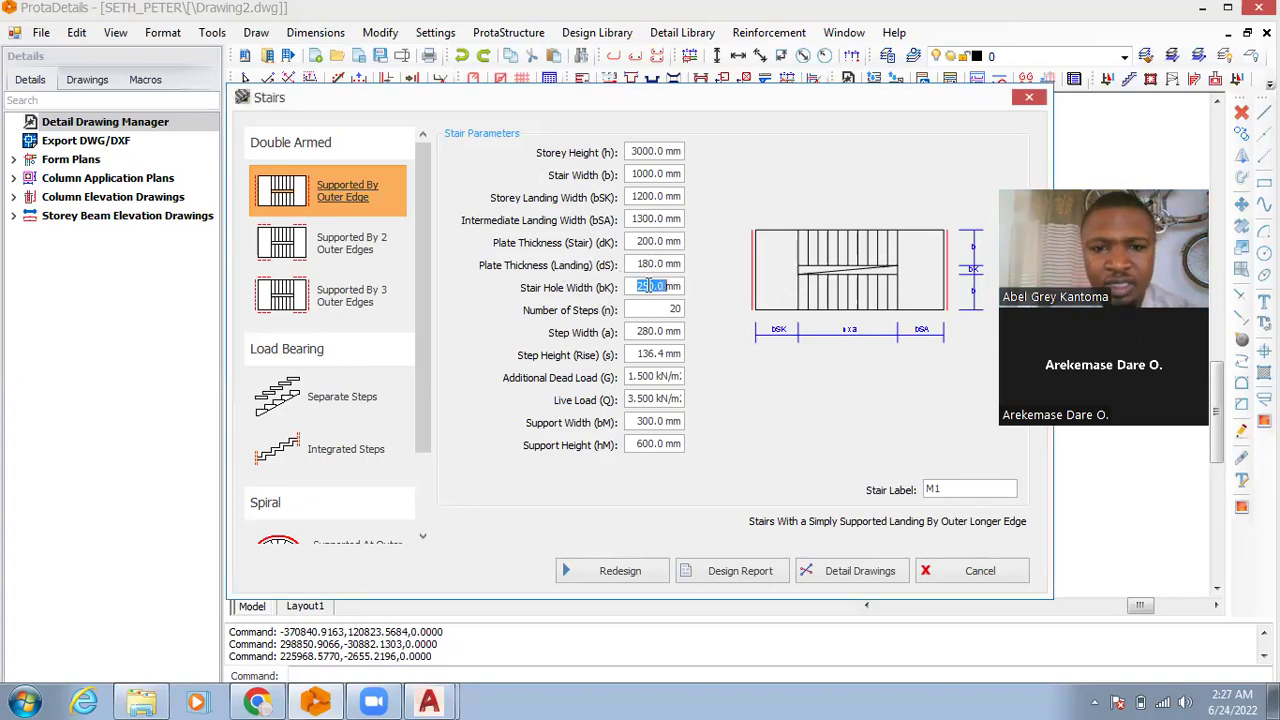
text(60)
click(645, 263)
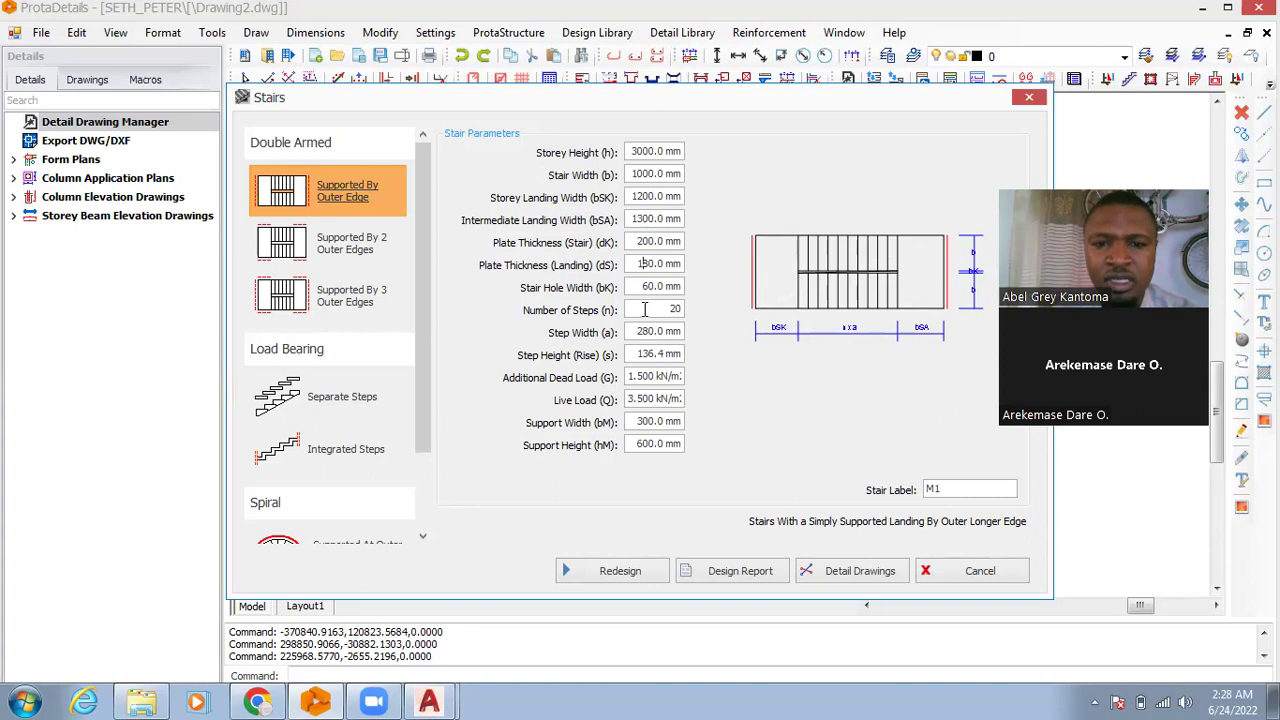
- Set both Plate Thickness (Stair) and Plate Thickness (Landing) to 150 mm
double_click(646, 263)
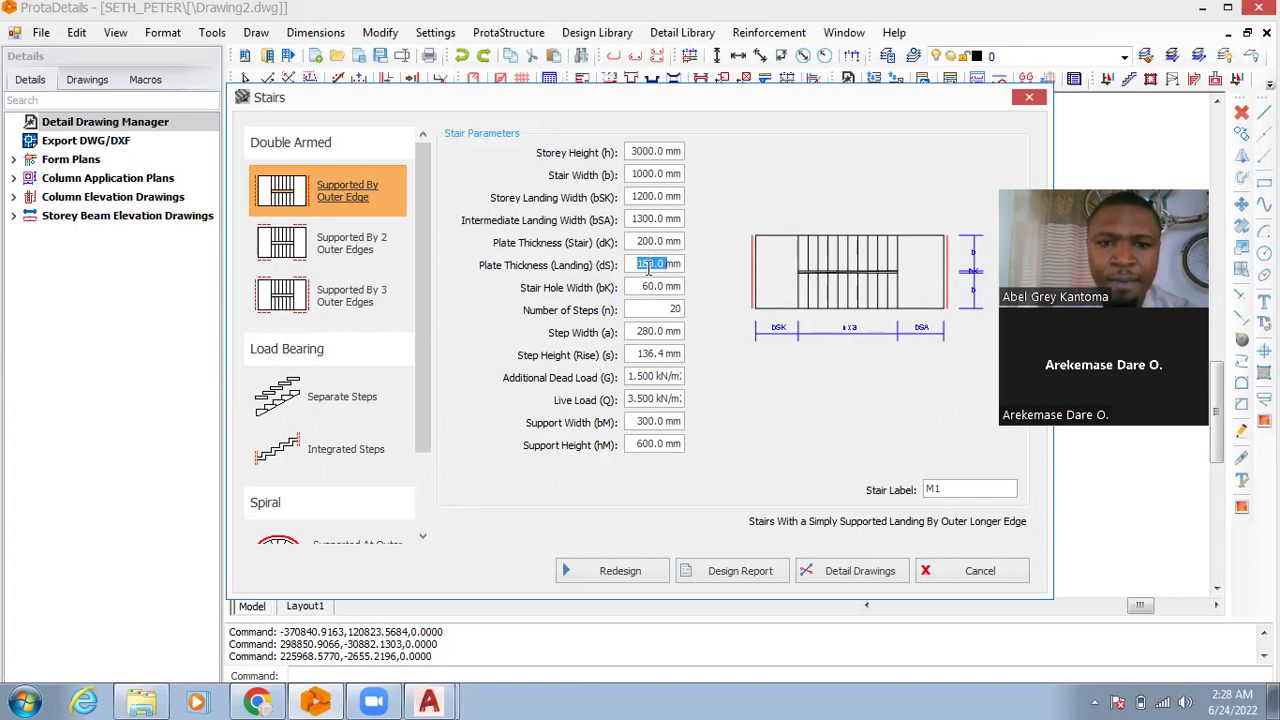
text(180)
double_click(646, 241)
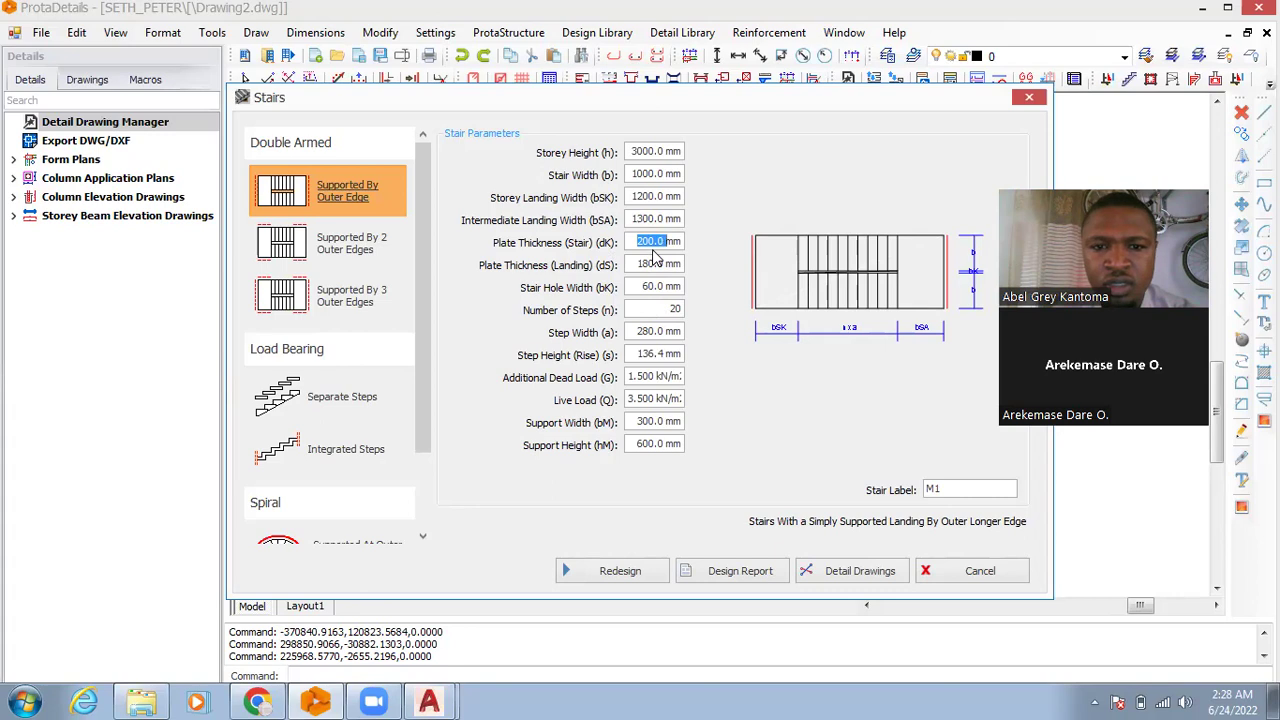
text(150)
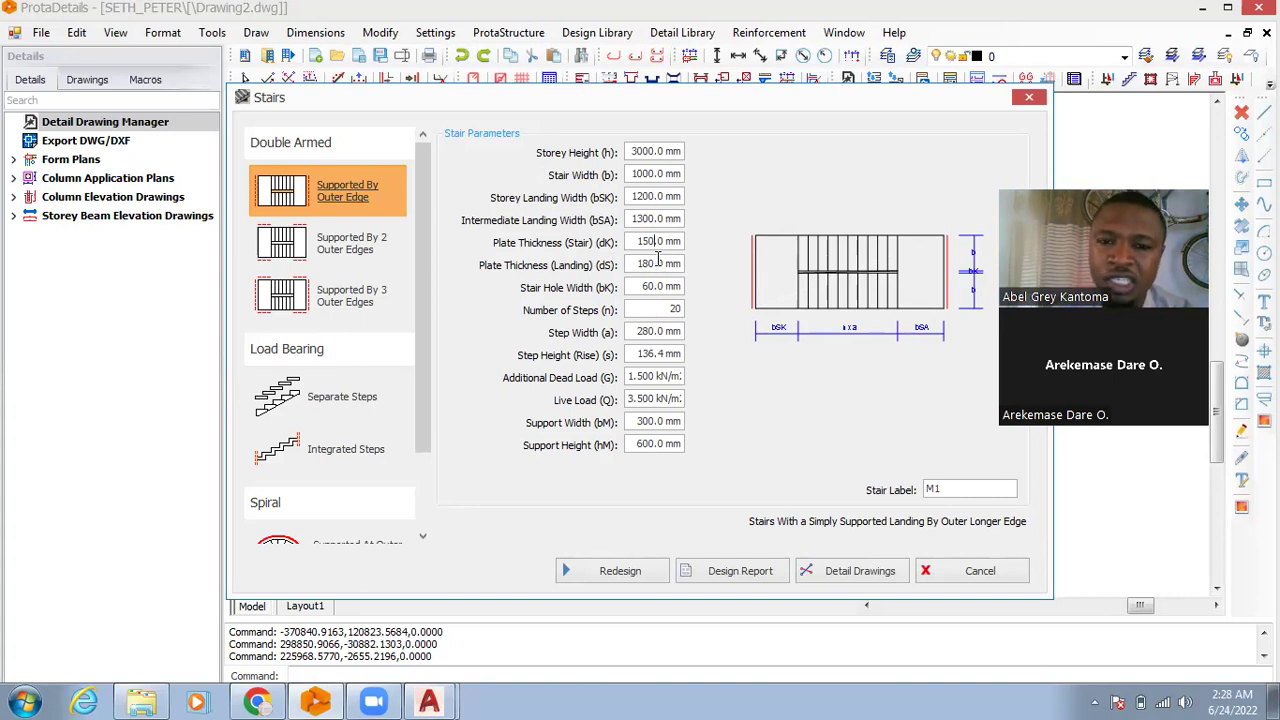
double_click(650, 264)
text(150)
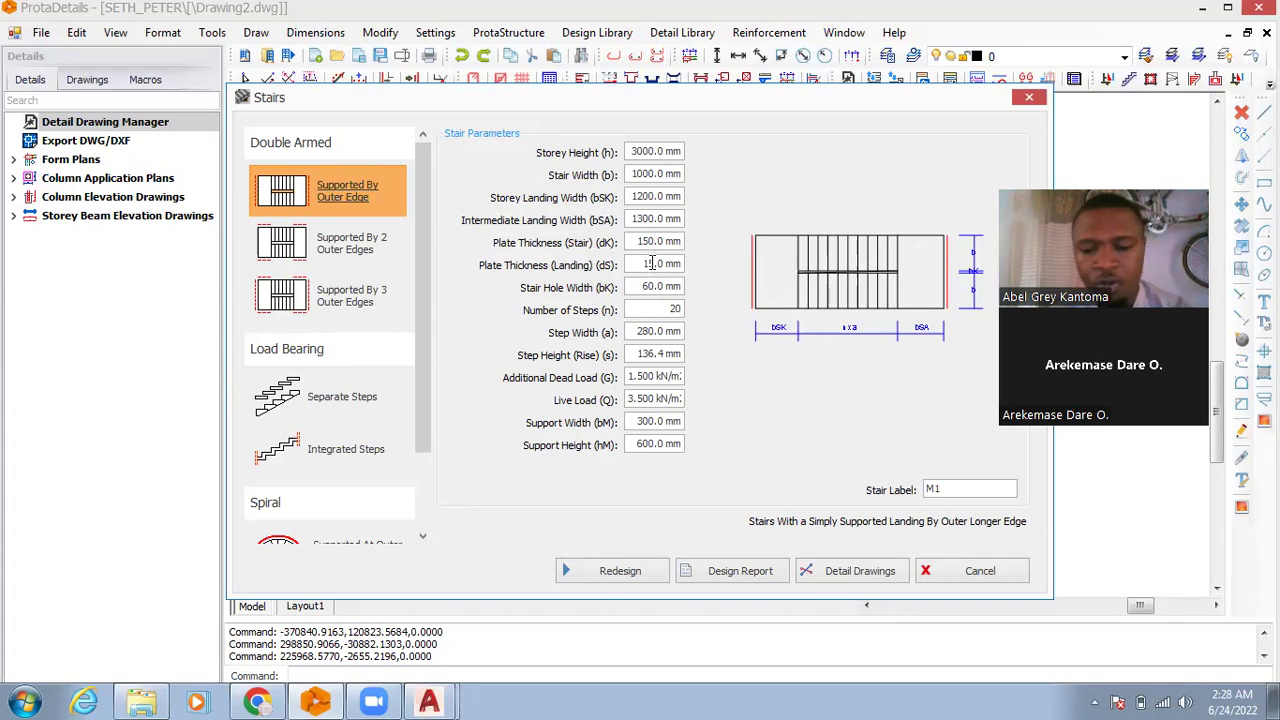
double_click(645, 333)
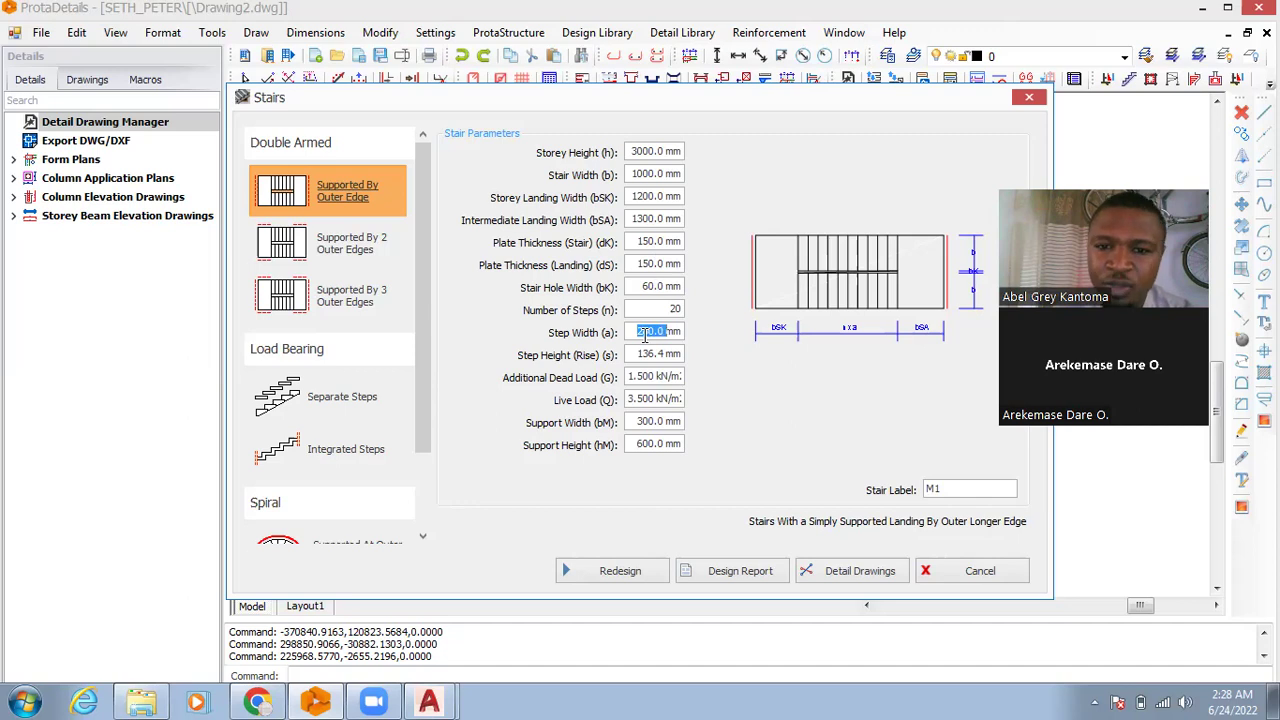
click(652, 242)
double_click(652, 242)
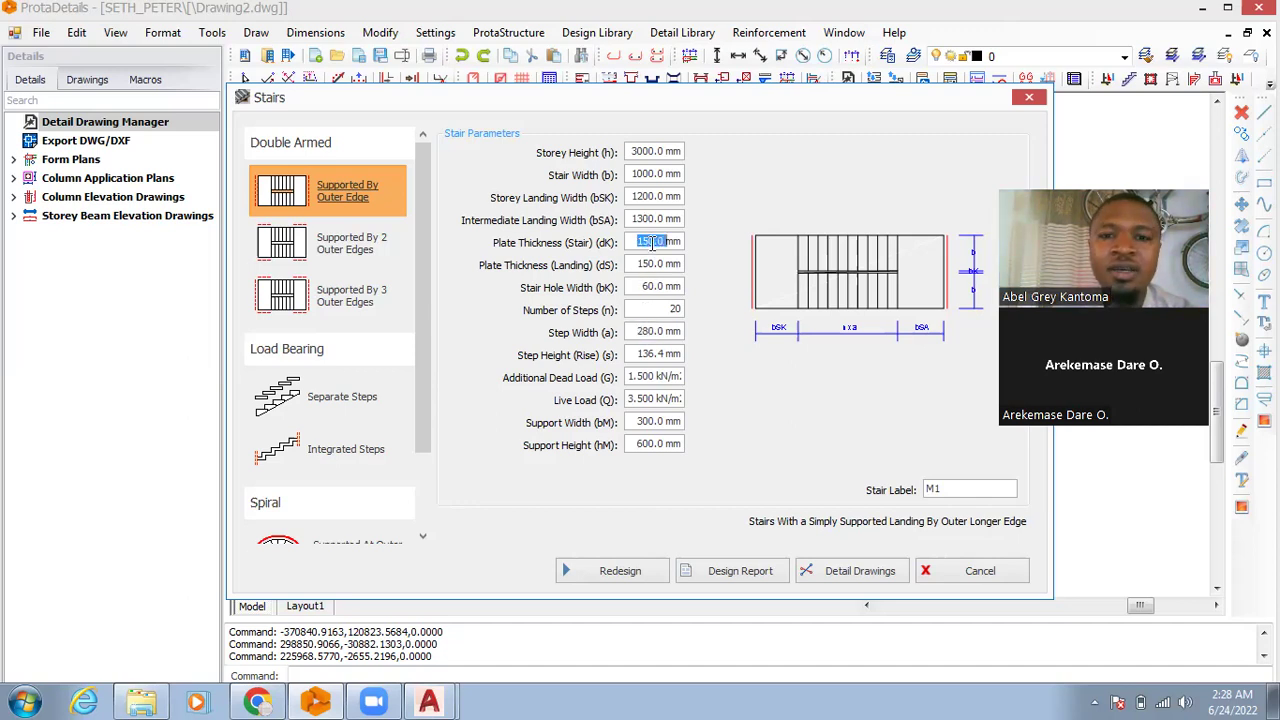
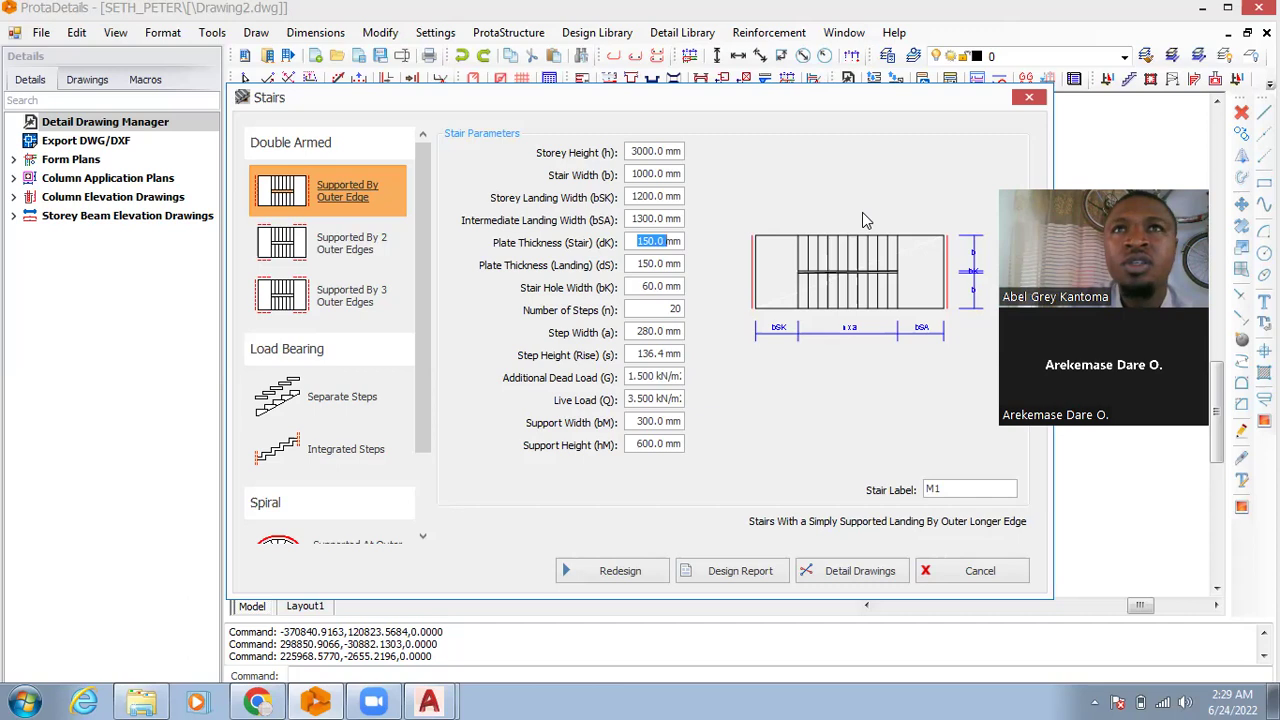
- In the Stairs parameters, replace step width 280.0 with 300 and step height 136.4 with 150.0
click(655, 264)
click(659, 241)
click(657, 286)
click(661, 309)
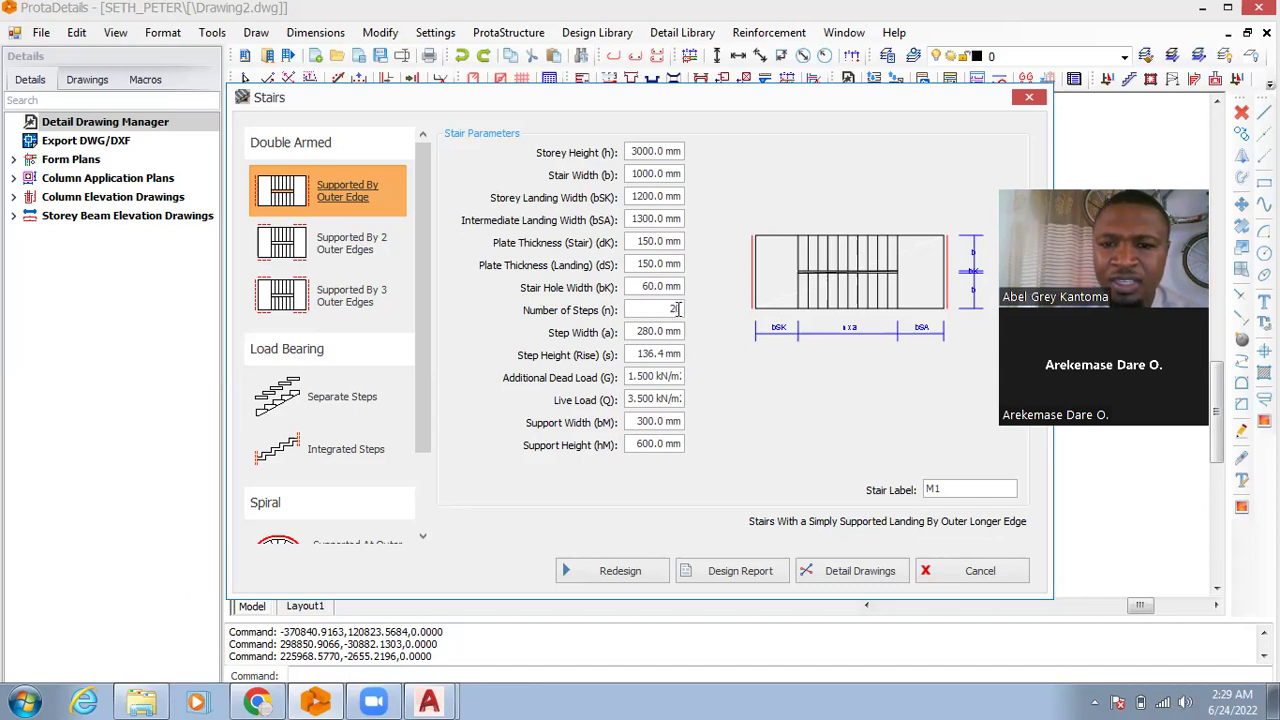
click(648, 332)
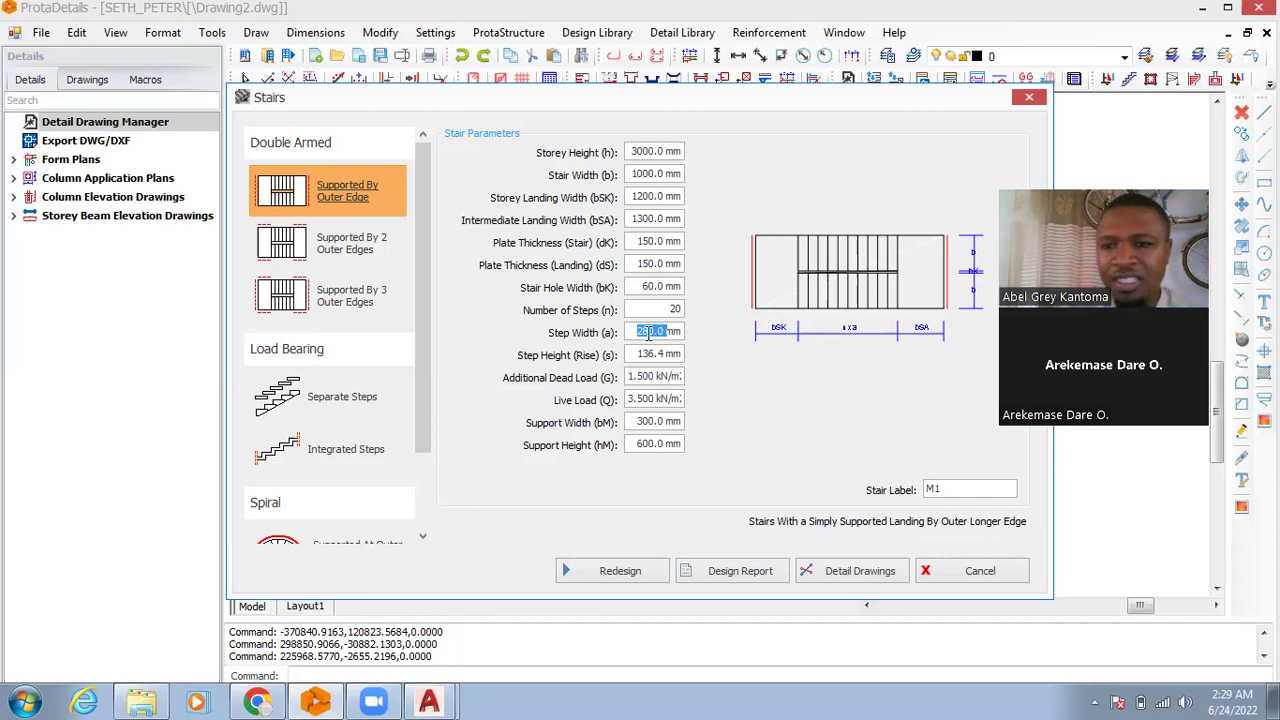
text(300)
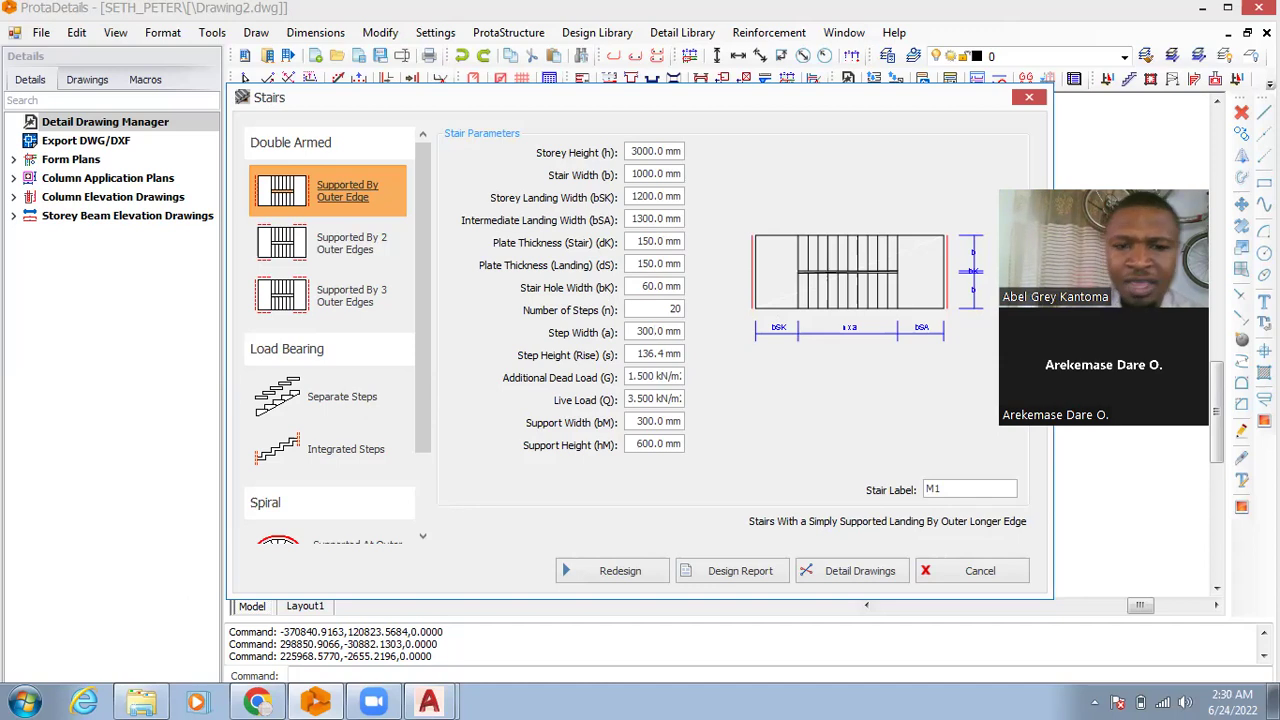
click(631, 355)
click(632, 355)
double_click(632, 355)
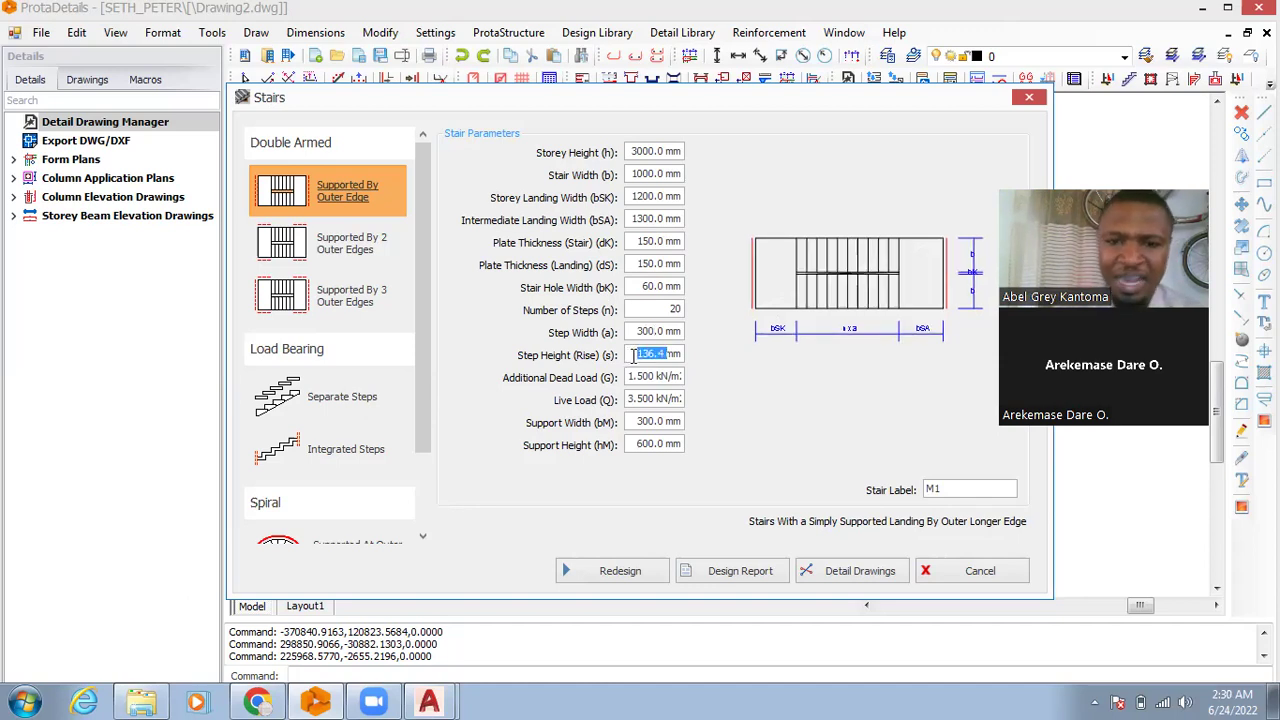
text(150.0)
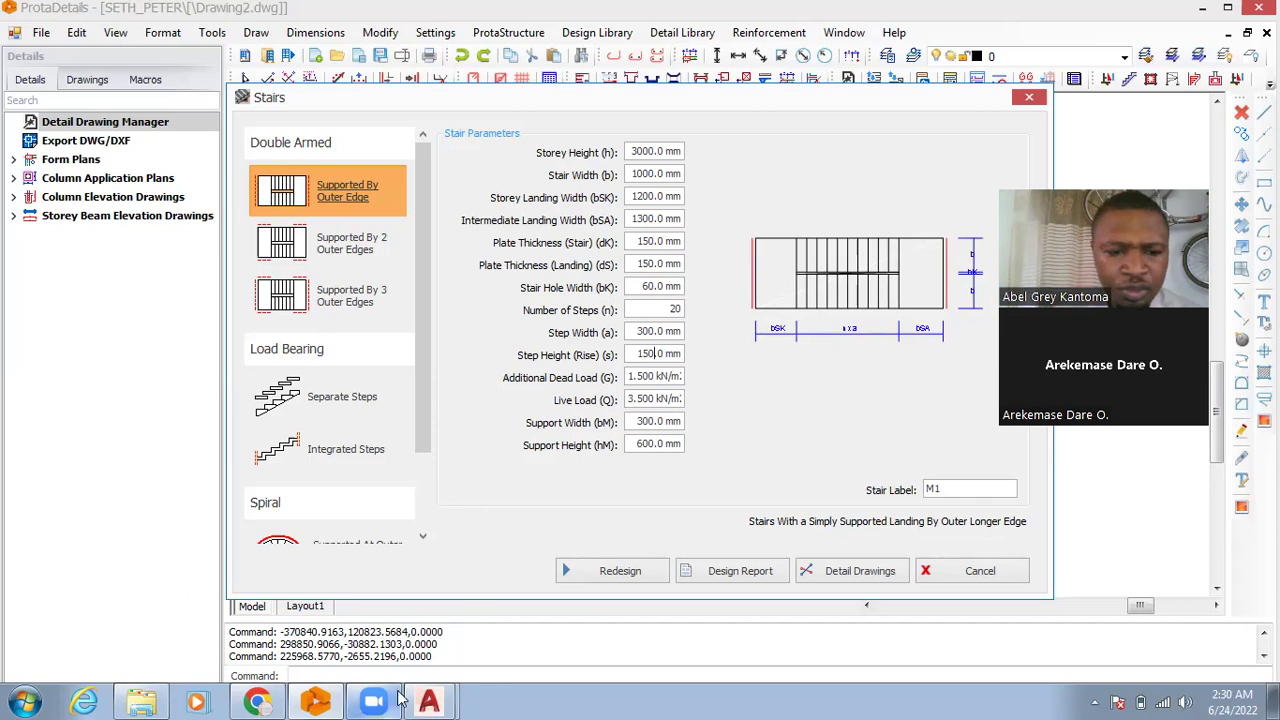
mouse_move(429, 700)
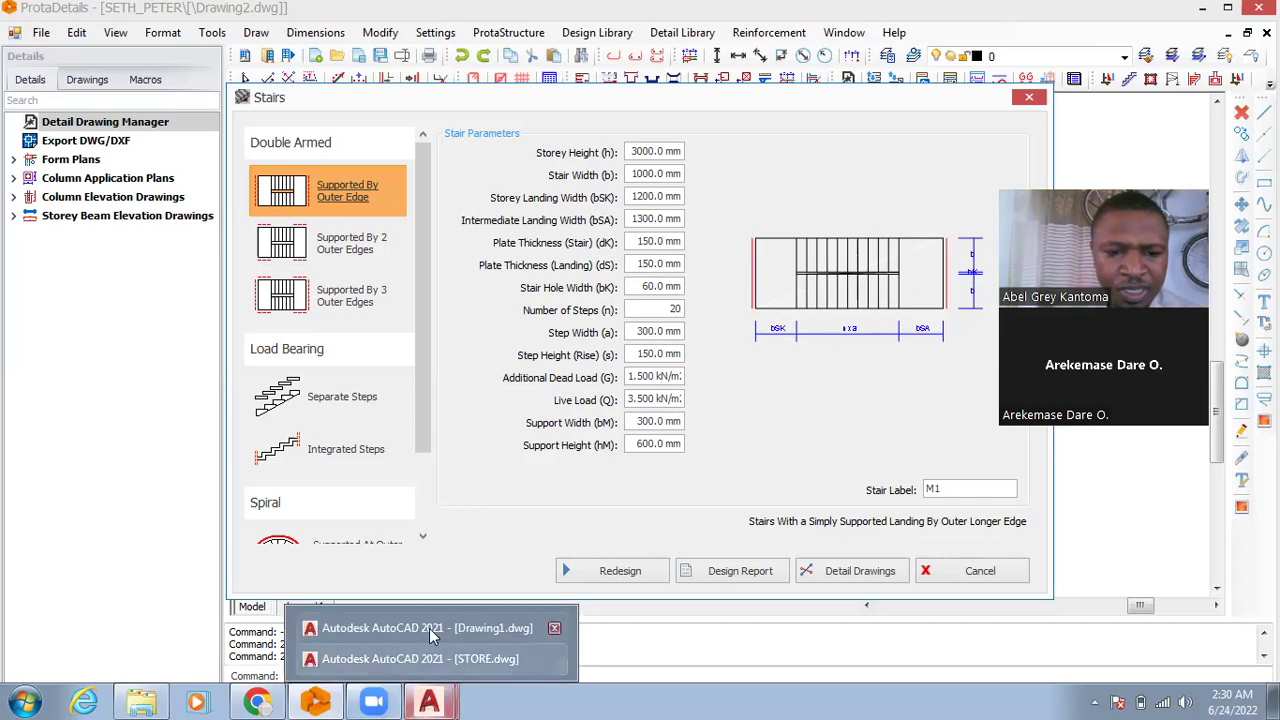
- Switch to STORE.dwg in AutoCAD and zoom around the staircase typical section a–a
click(439, 658)
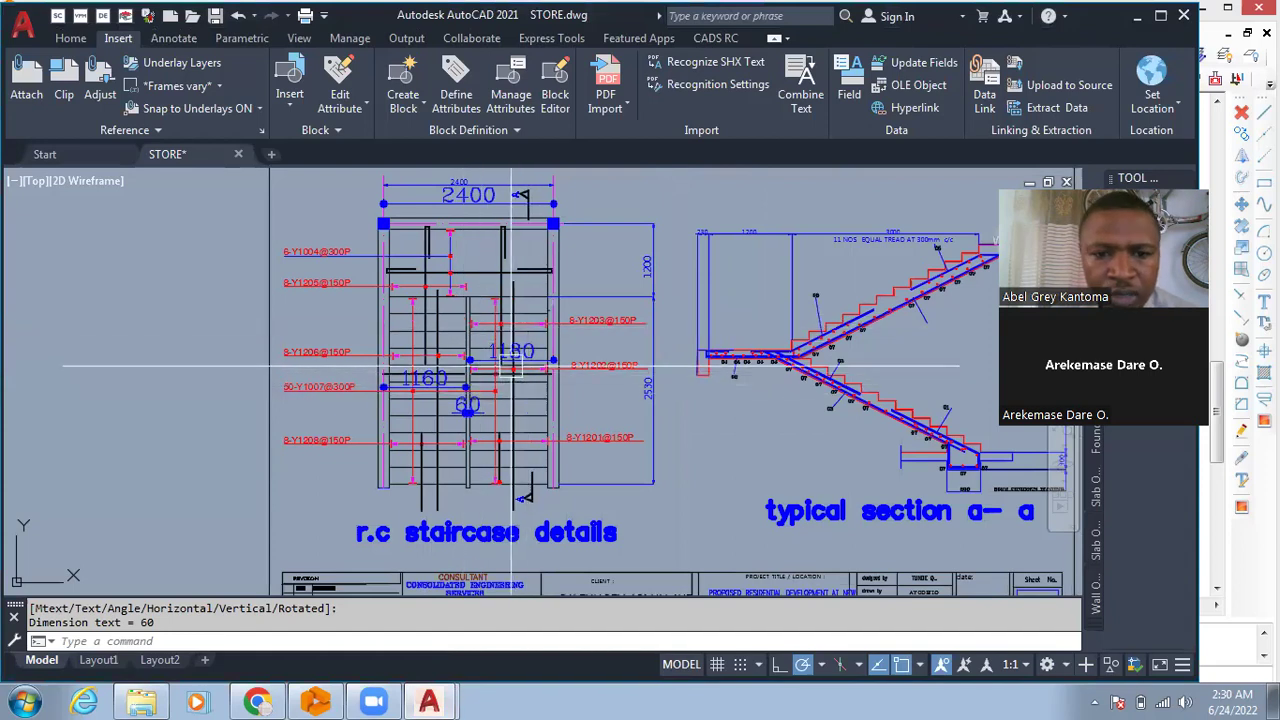
scroll(513, 367, down, 8)
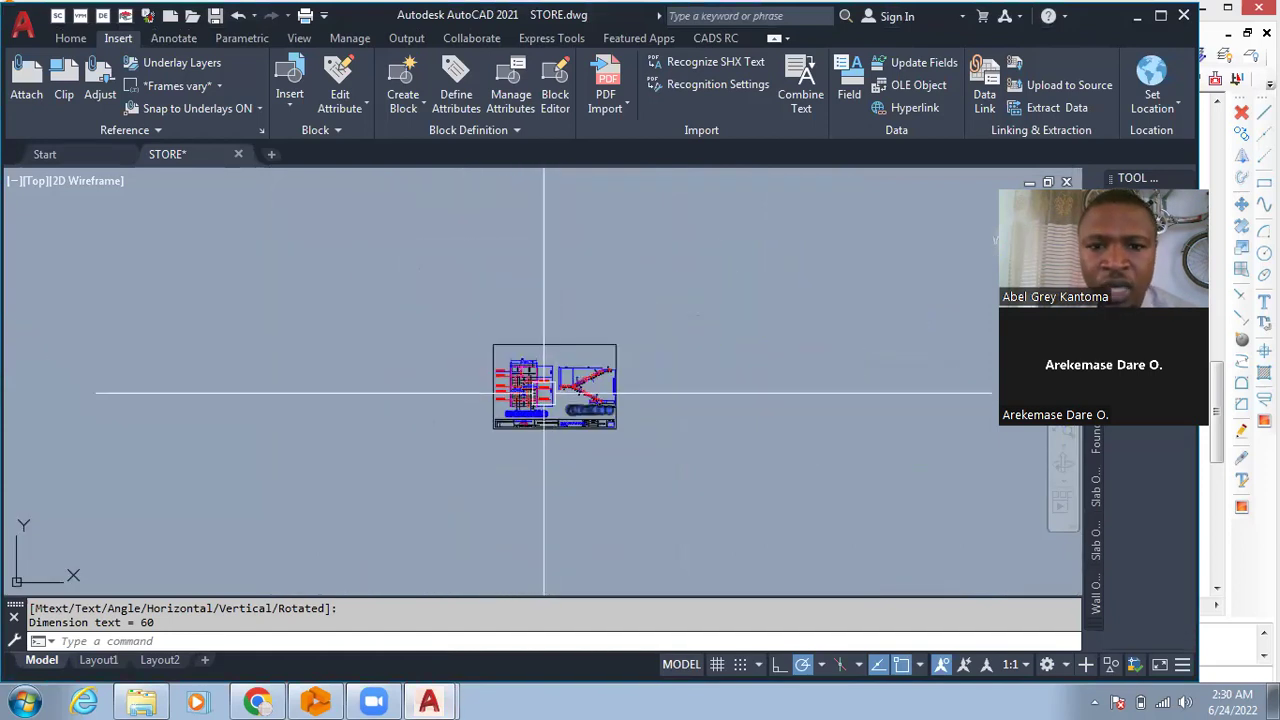
scroll(540, 390, up, 4)
scroll(390, 330, down, 8)
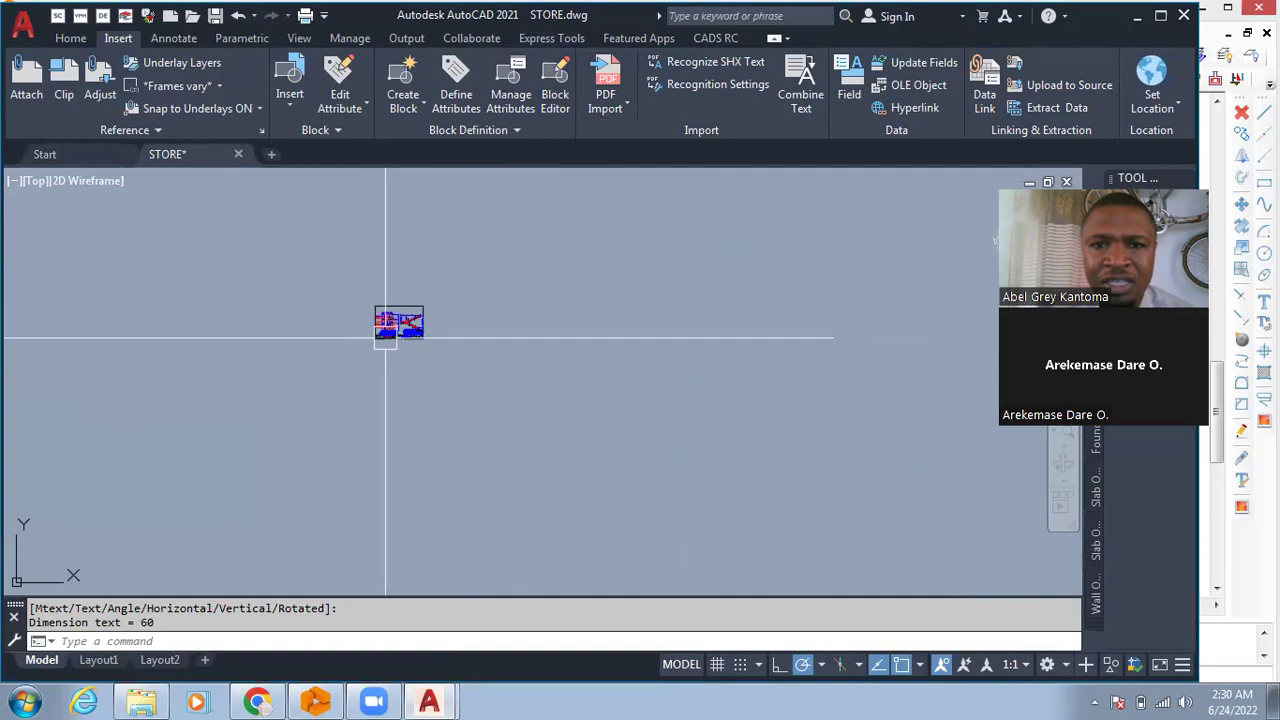
scroll(386, 338, up, 4)
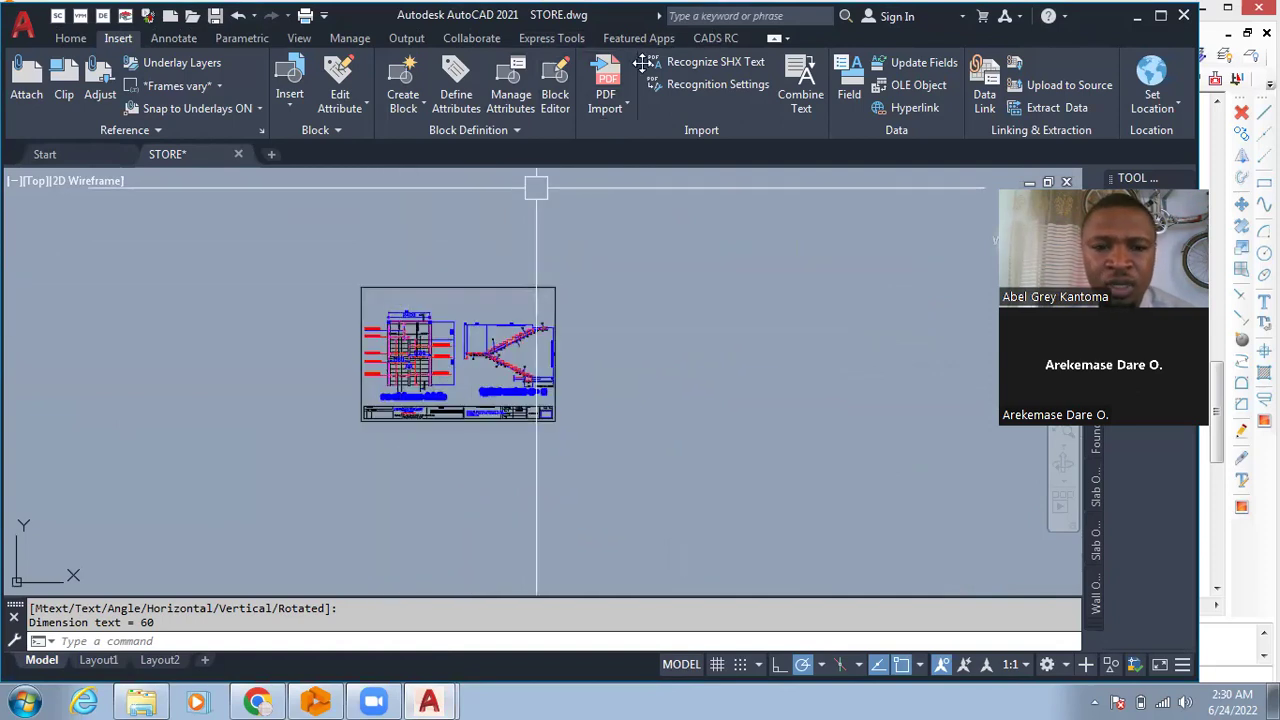
scroll(471, 397, down, 3)
scroll(503, 406, up, 6)
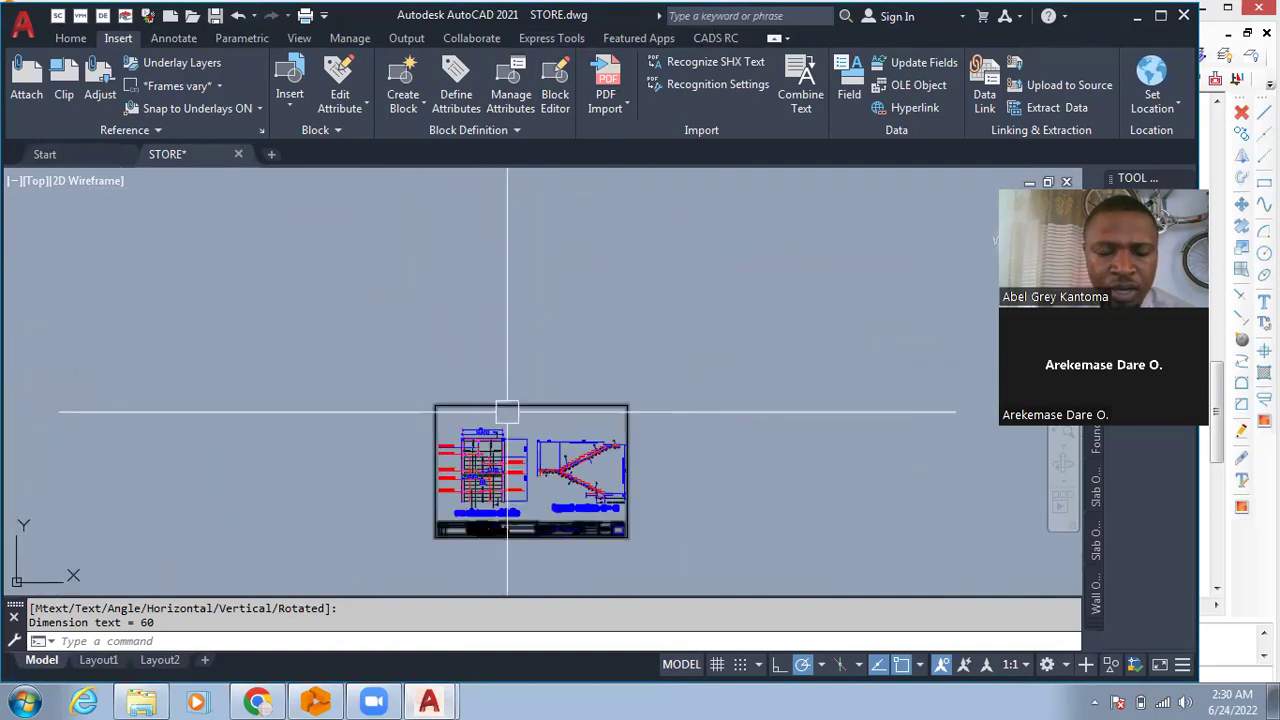
scroll(571, 466, up, 5)
scroll(660, 477, down, 4)
scroll(330, 368, up, 4)
scroll(330, 368, down, 5)
scroll(490, 345, up, 6)
scroll(492, 355, down, 4)
scroll(366, 380, up, 5)
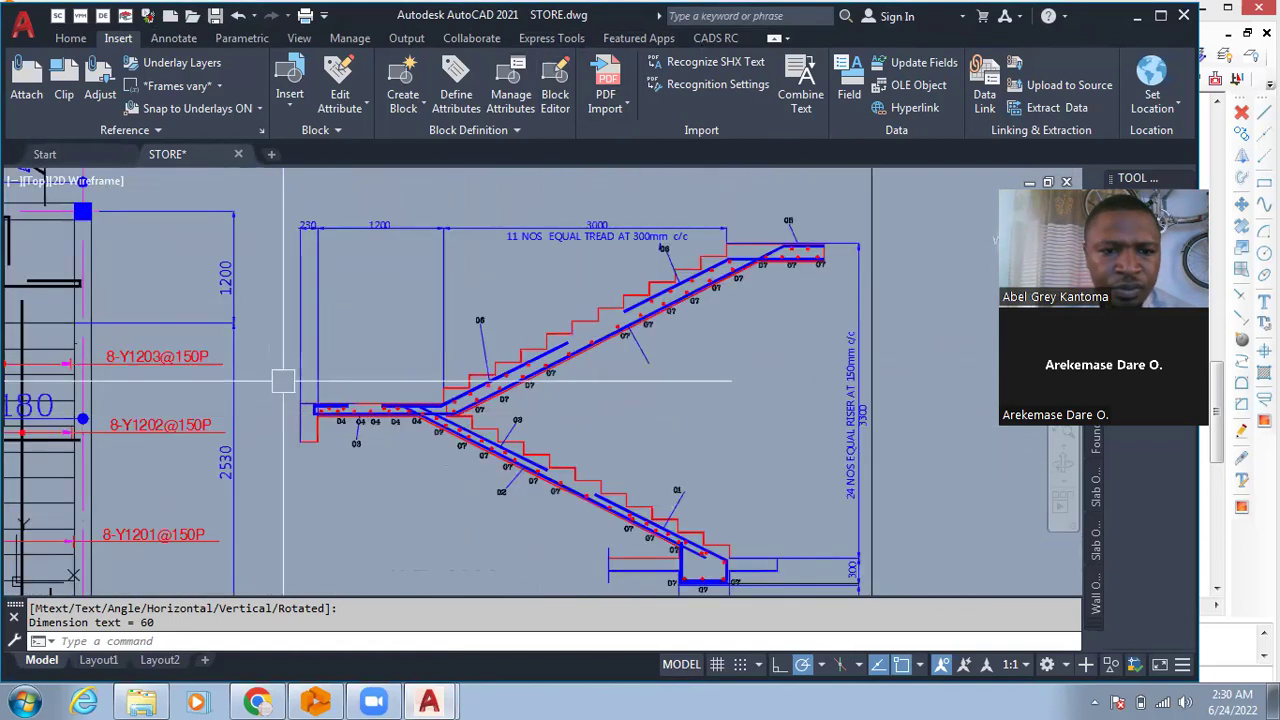
scroll(330, 390, down, 4)
scroll(500, 480, up, 6)
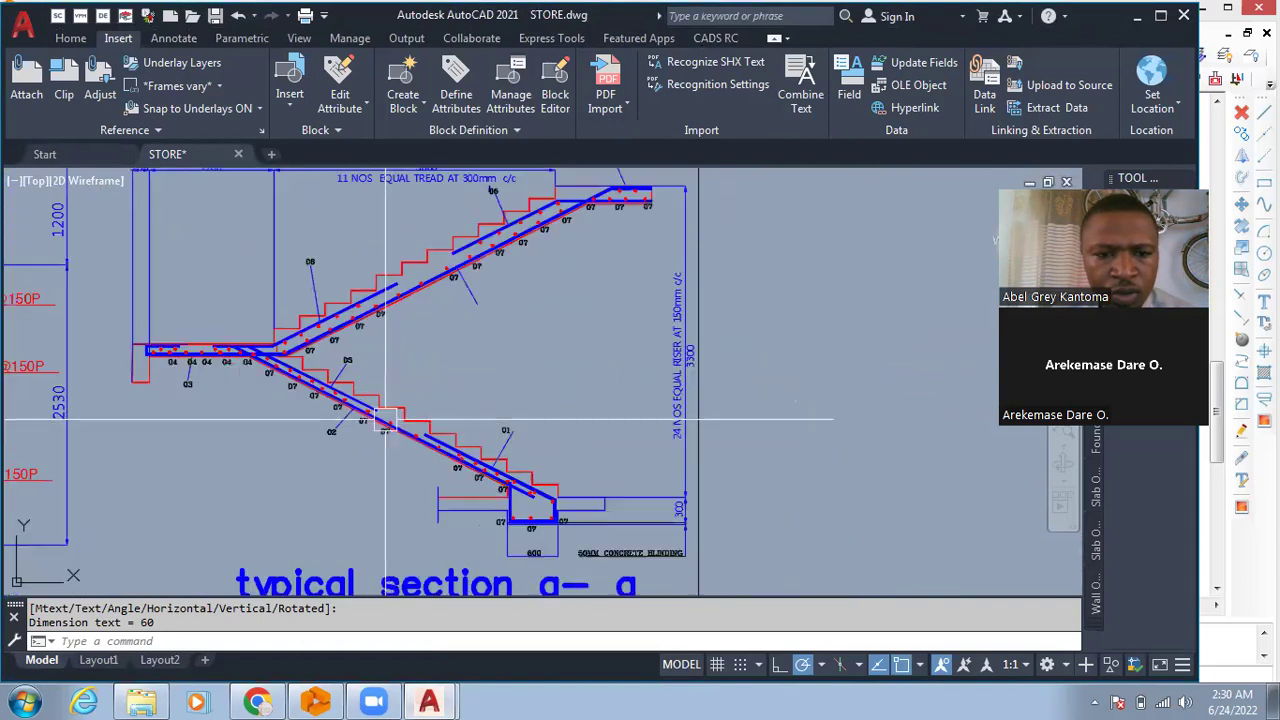
scroll(520, 470, down, 4)
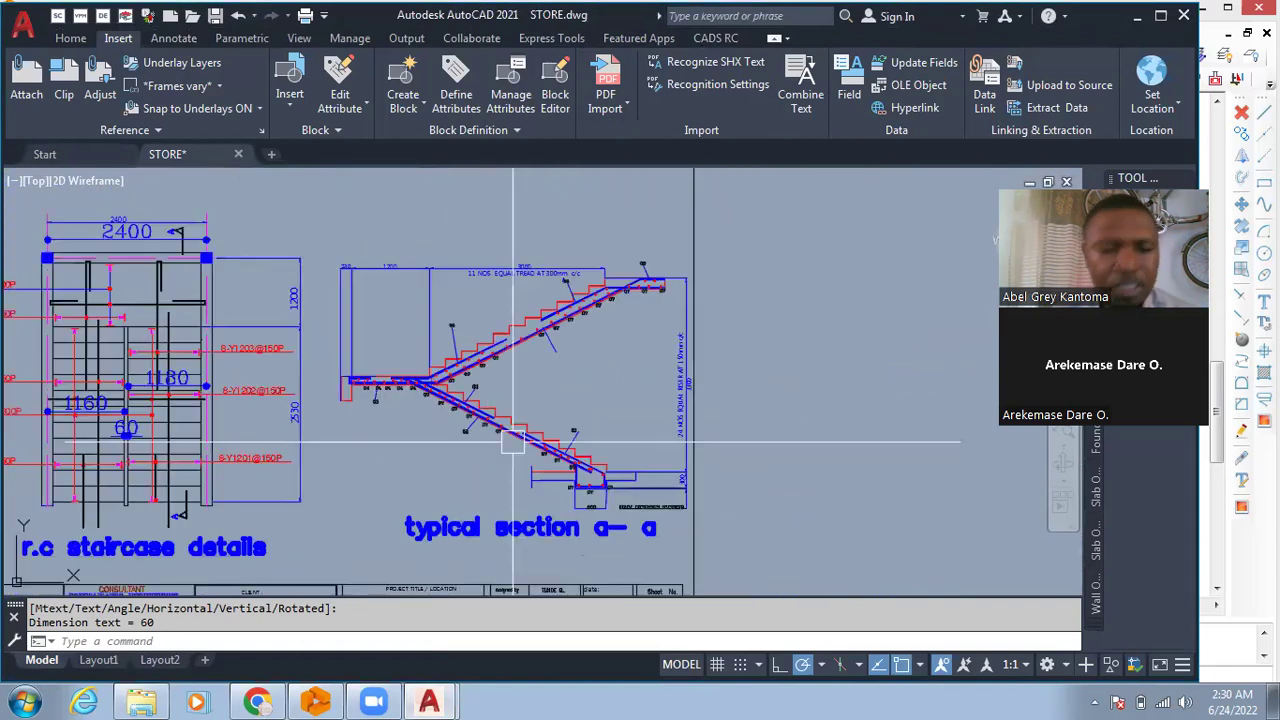
scroll(483, 370, up, 5)
scroll(500, 378, down, 4)
scroll(737, 377, up, 5)
scroll(480, 450, down, 4)
scroll(380, 368, up, 5)
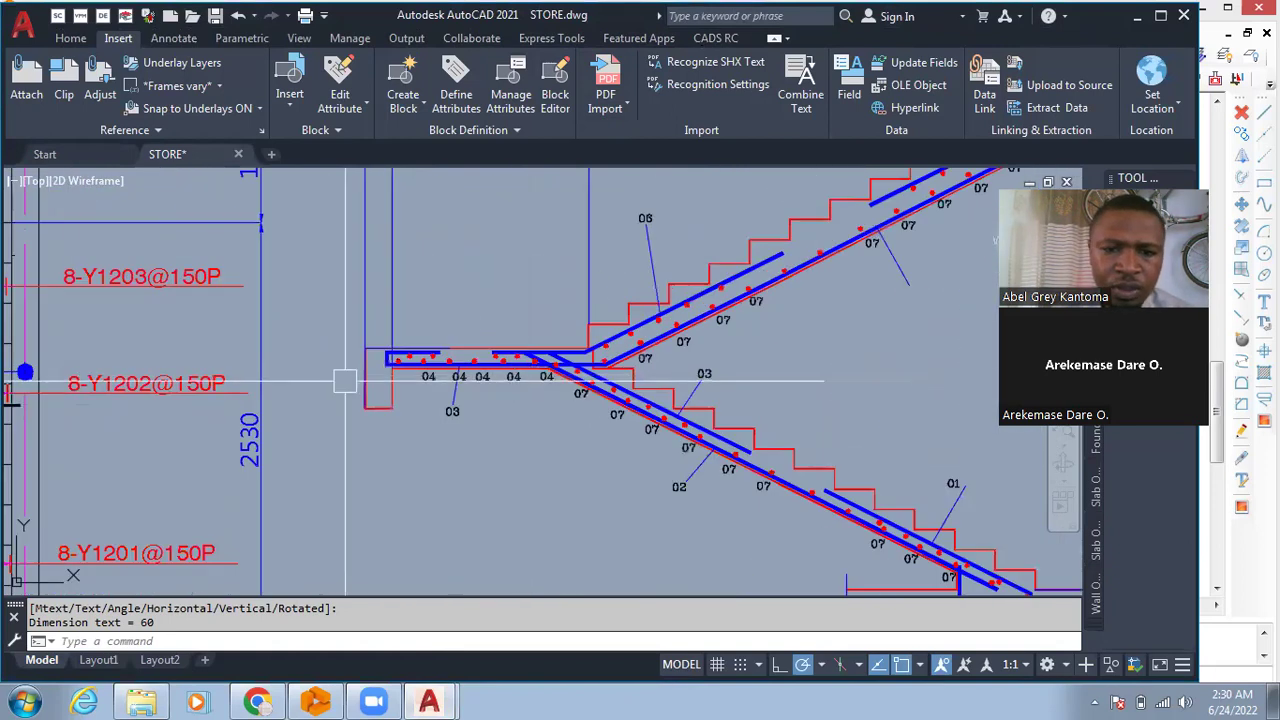
scroll(466, 530, up, 2)
scroll(466, 537, down, 3)
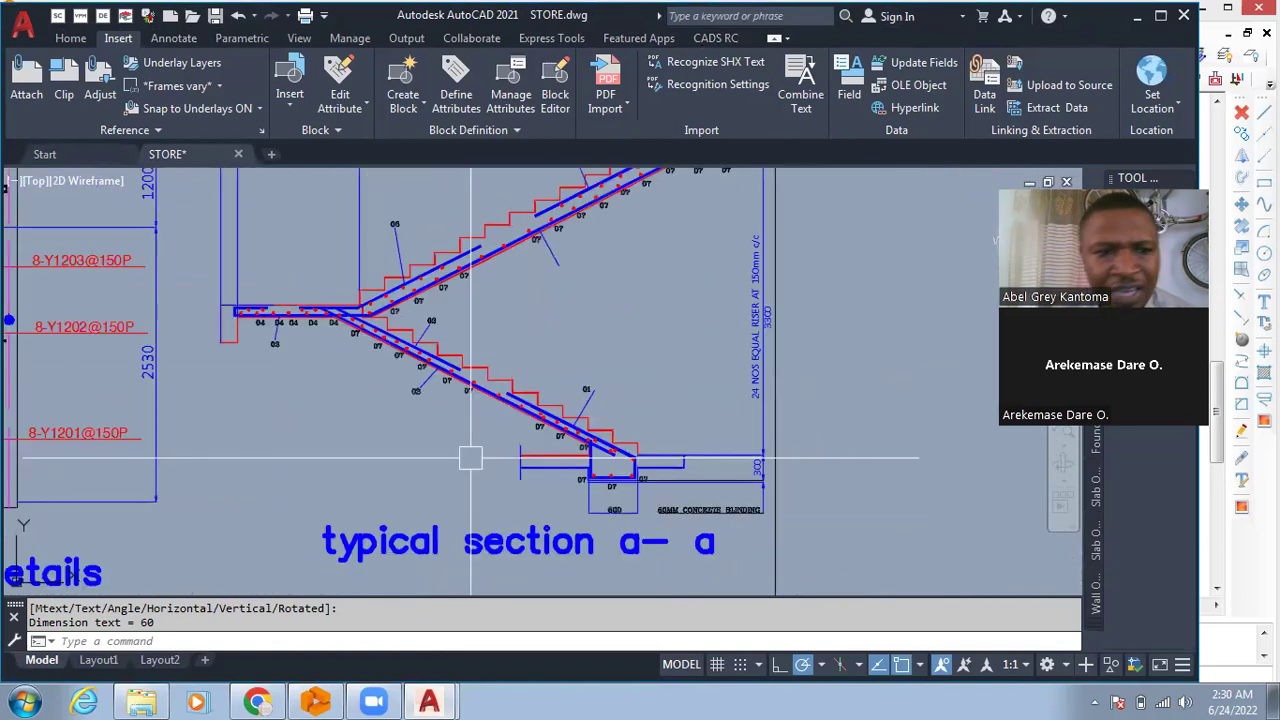
scroll(361, 378, up, 4)
scroll(361, 378, up, 4)
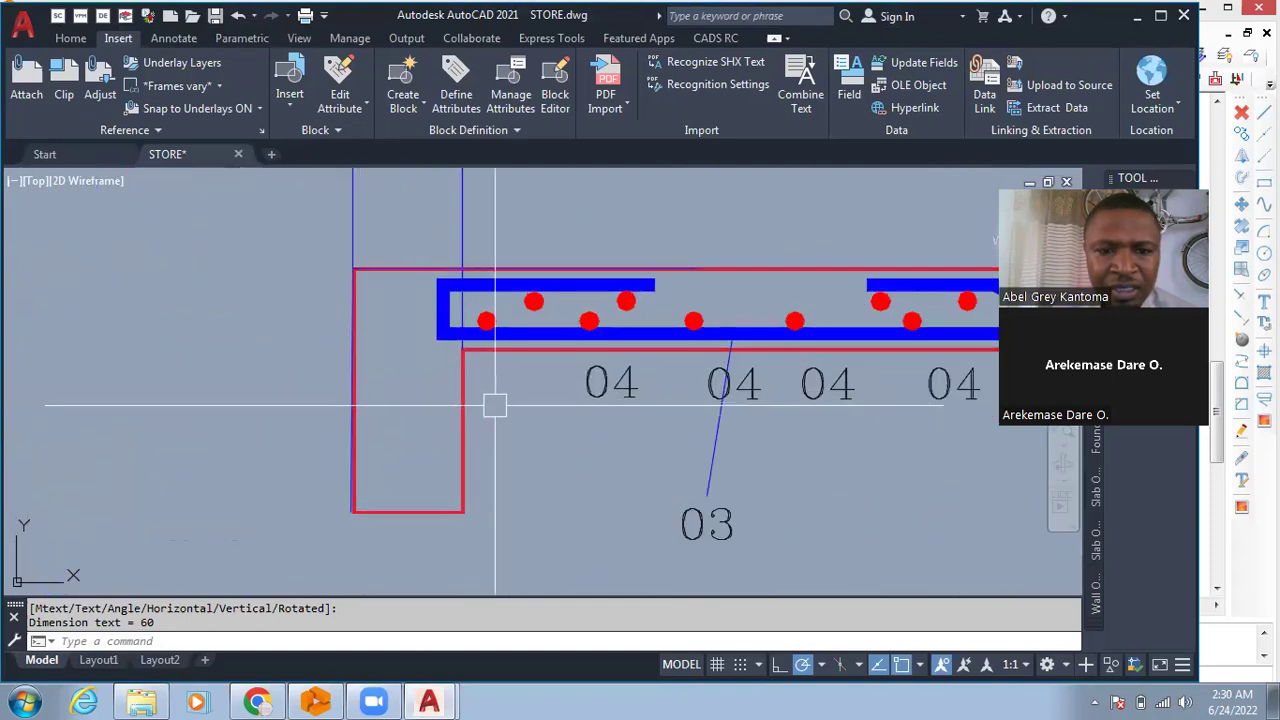
- Start a DLI linear dimension at the landing's left end, then cancel it
text(dli)
key(Return)
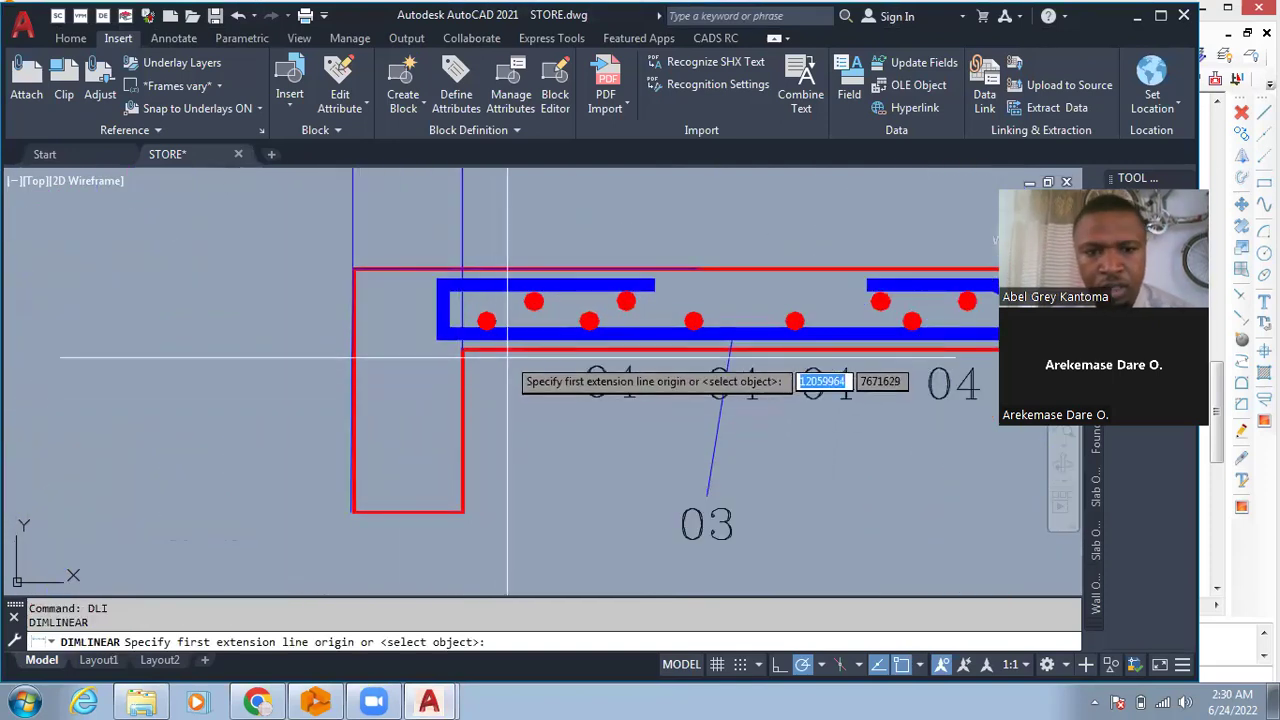
click(510, 340)
click(509, 265)
scroll(465, 305, down, 2)
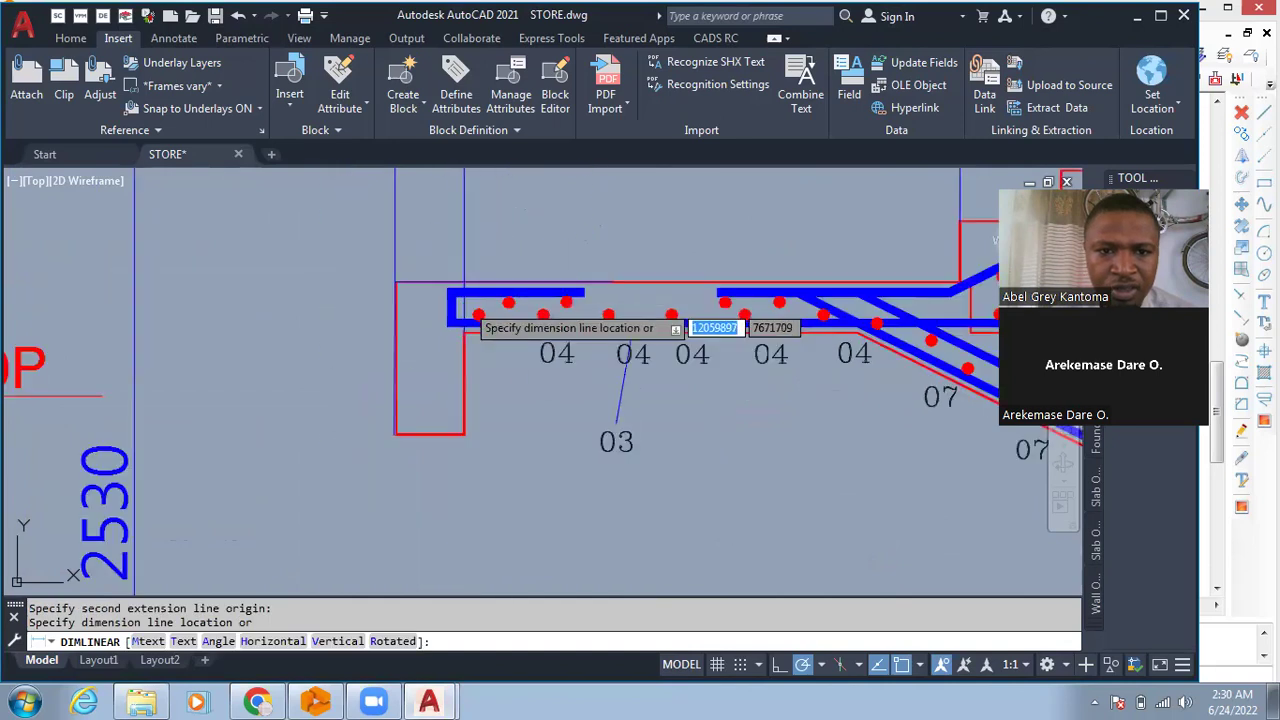
scroll(443, 314, up, 1)
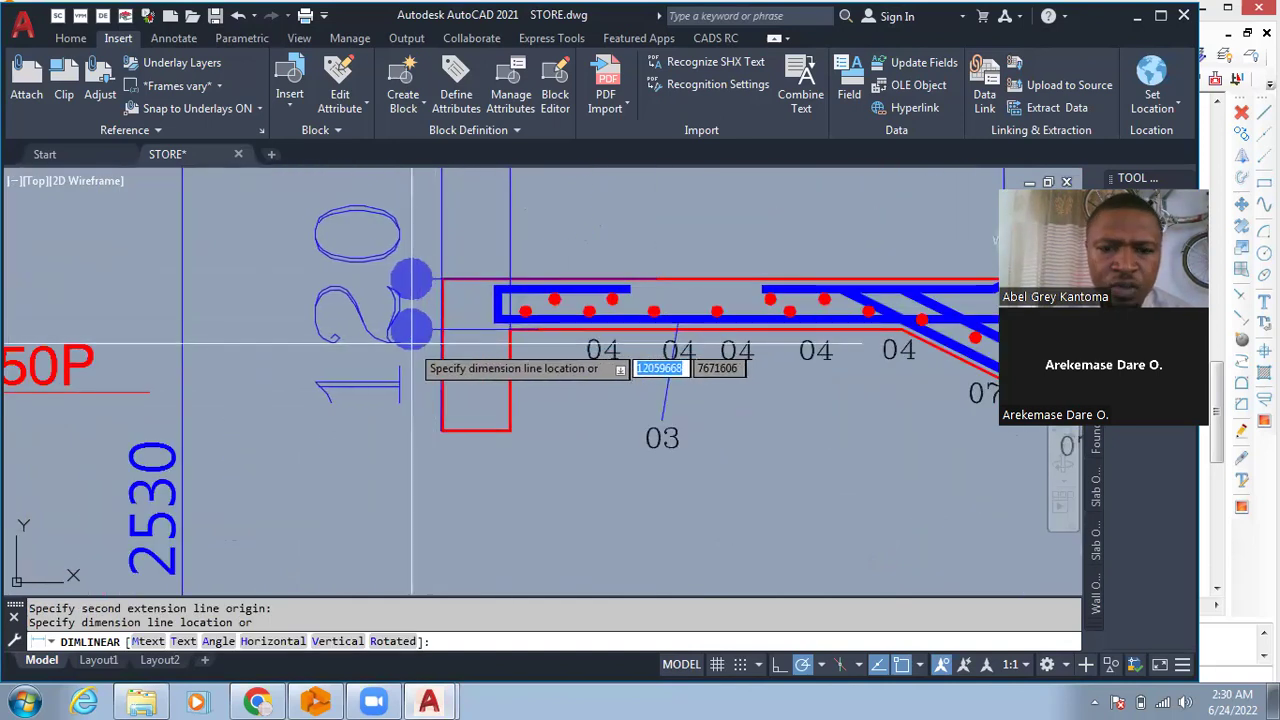
scroll(427, 405, down, 4)
key(Escape)
- Dimension the landing slab from top to bottom, placing the 120 dimension beside it
scroll(500, 420, up, 3)
scroll(430, 390, down, 5)
scroll(423, 393, down, 2)
scroll(340, 395, up, 5)
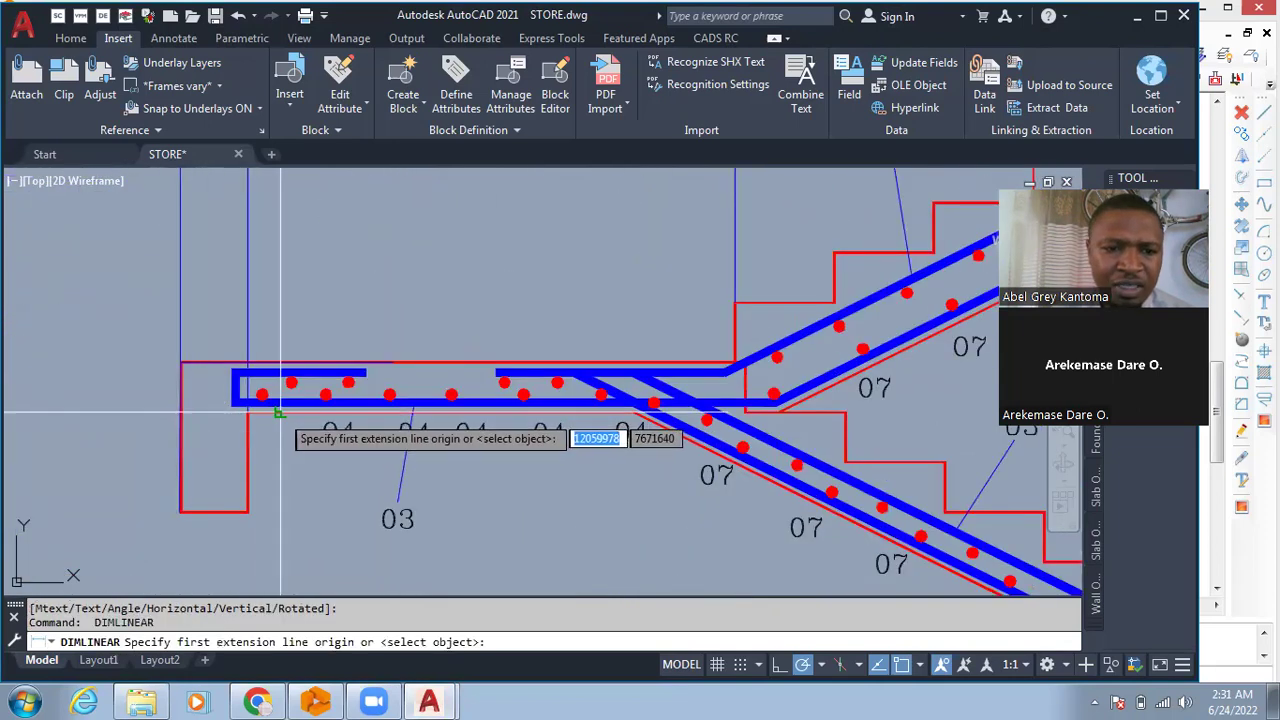
click(272, 450)
scroll(290, 445, up, 3)
click(355, 377)
scroll(217, 457, down, 5)
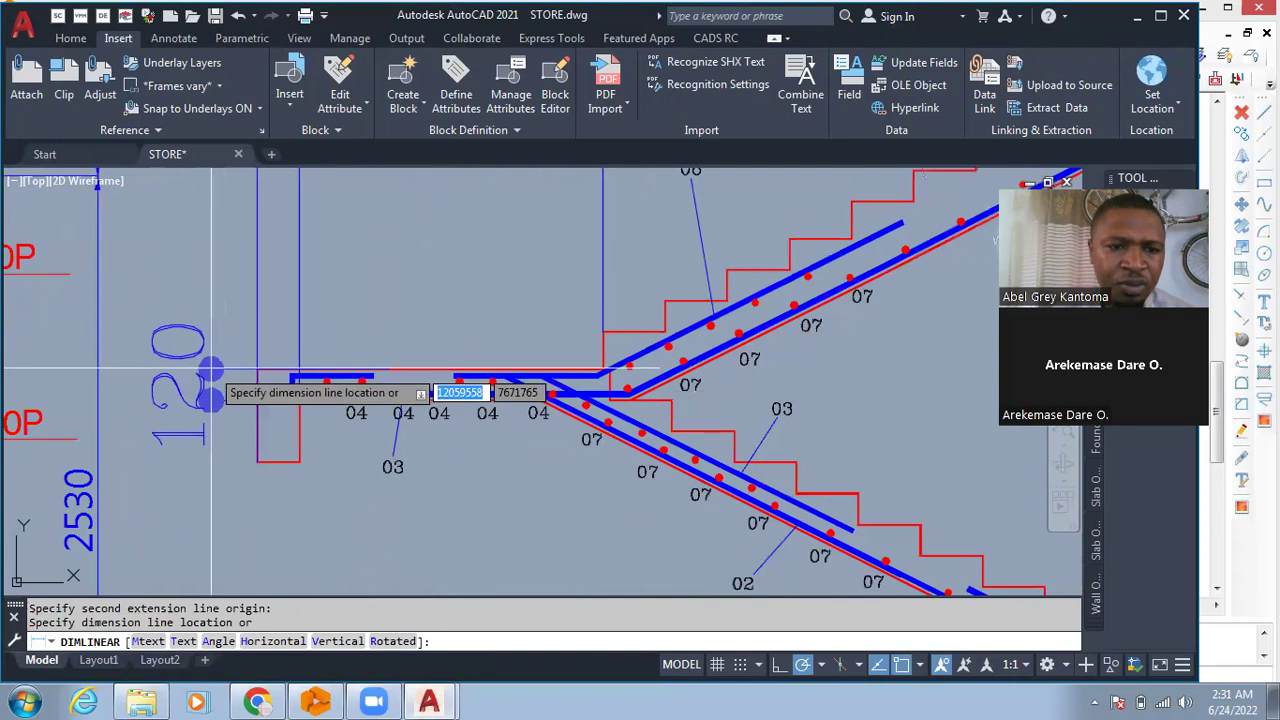
click(217, 457)
scroll(865, 212, up, 5)
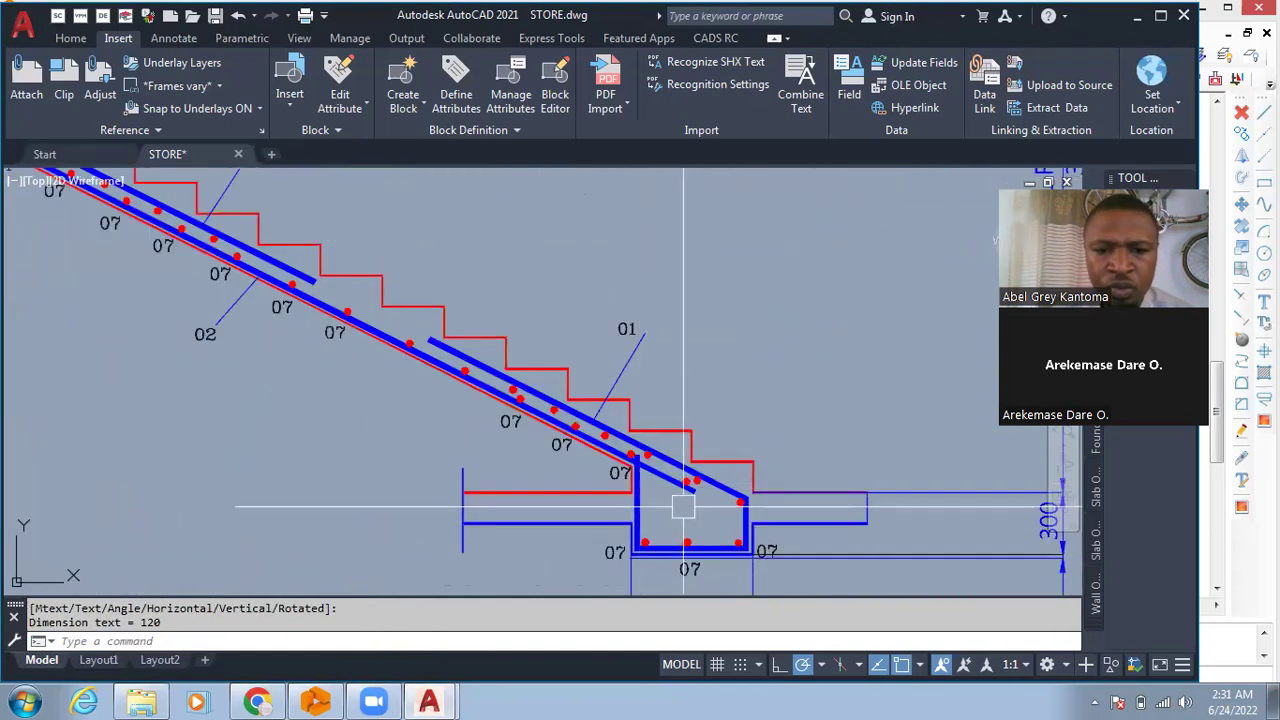
scroll(443, 360, up, 5)
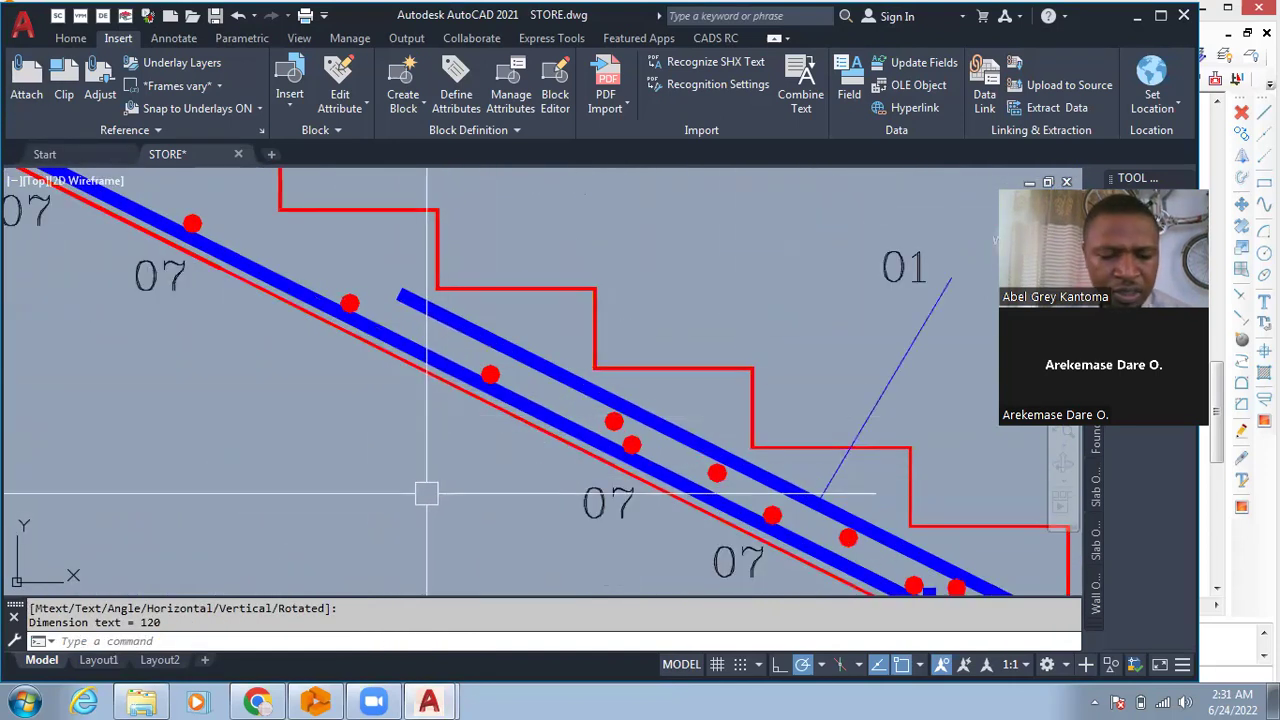
- Begin a linear dimension across a lower-flight step corner, then abandon it
text(li)
key(Return)
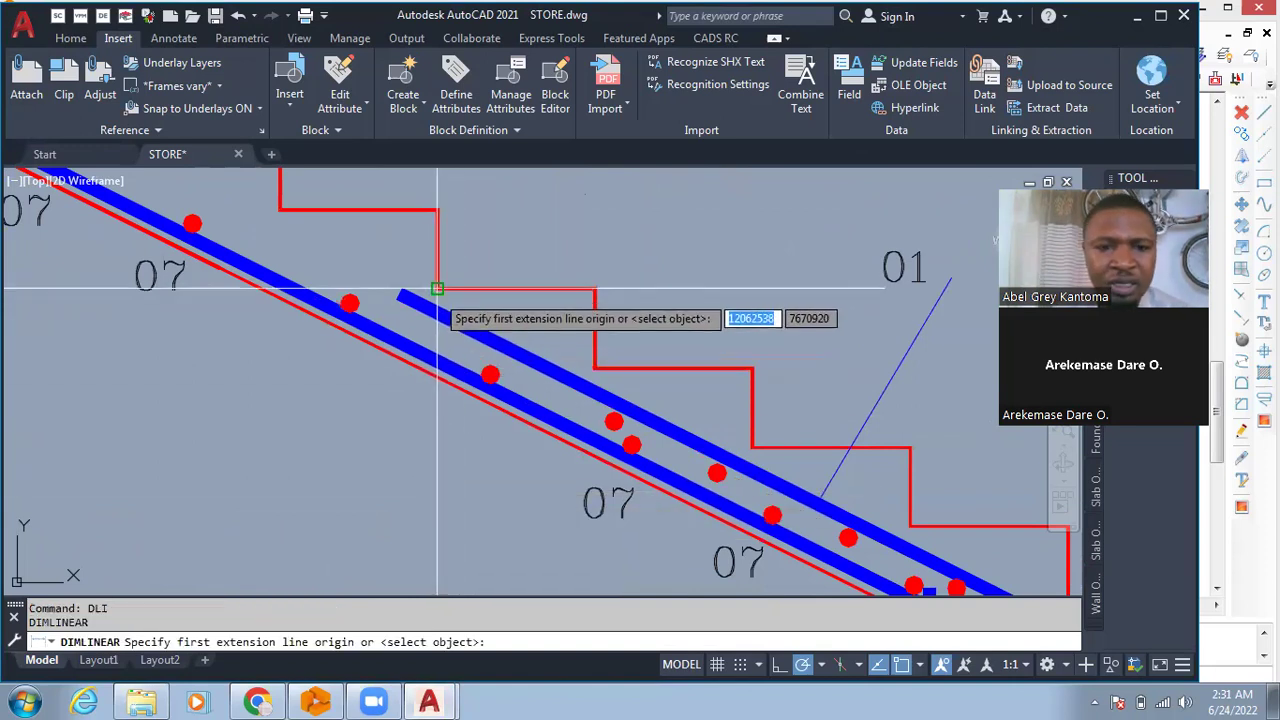
click(437, 288)
click(400, 363)
scroll(437, 370, down, 3)
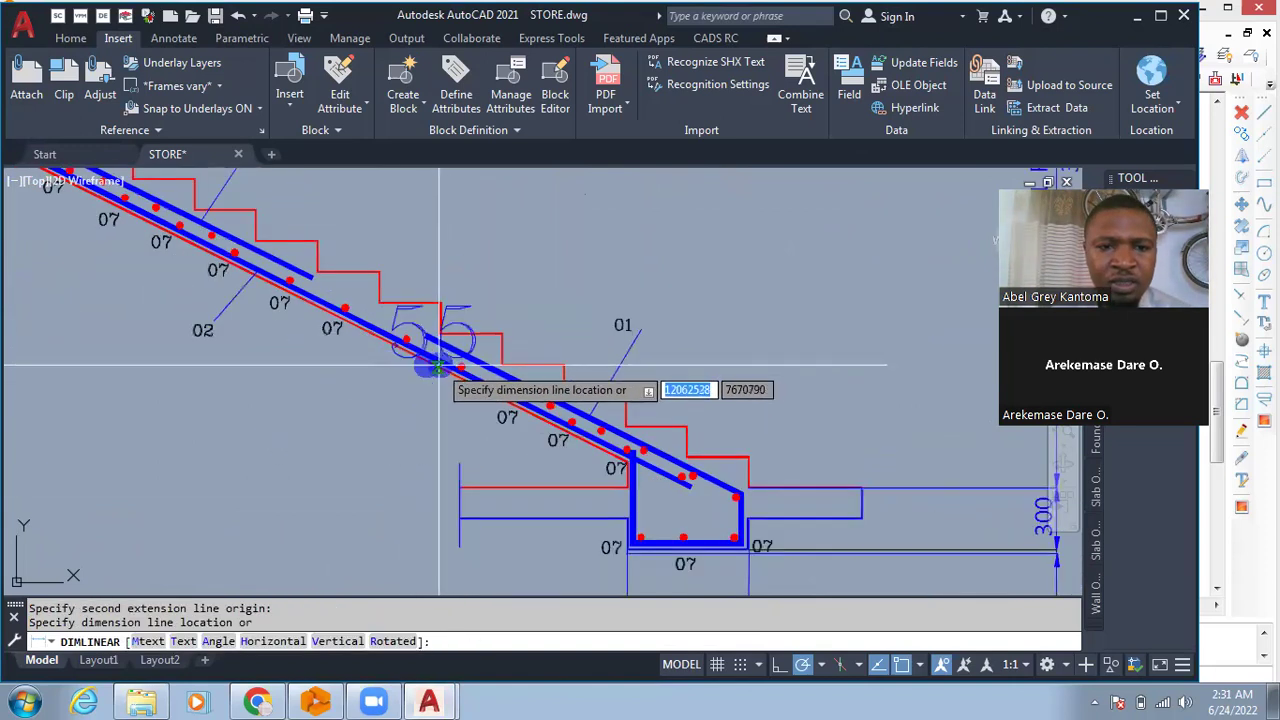
key(Escape)
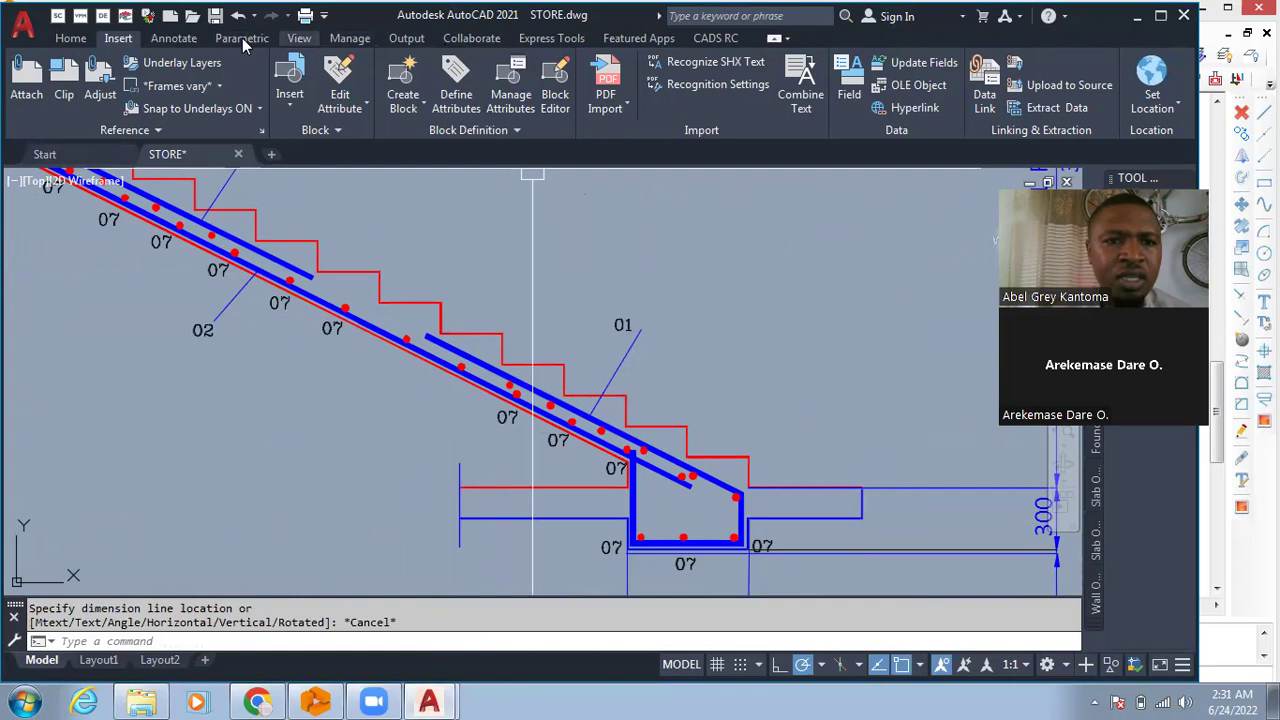
- Start an Aligned dimension (DIMALIGNED) from the Annotate tab's Dimension list
click(90, 38)
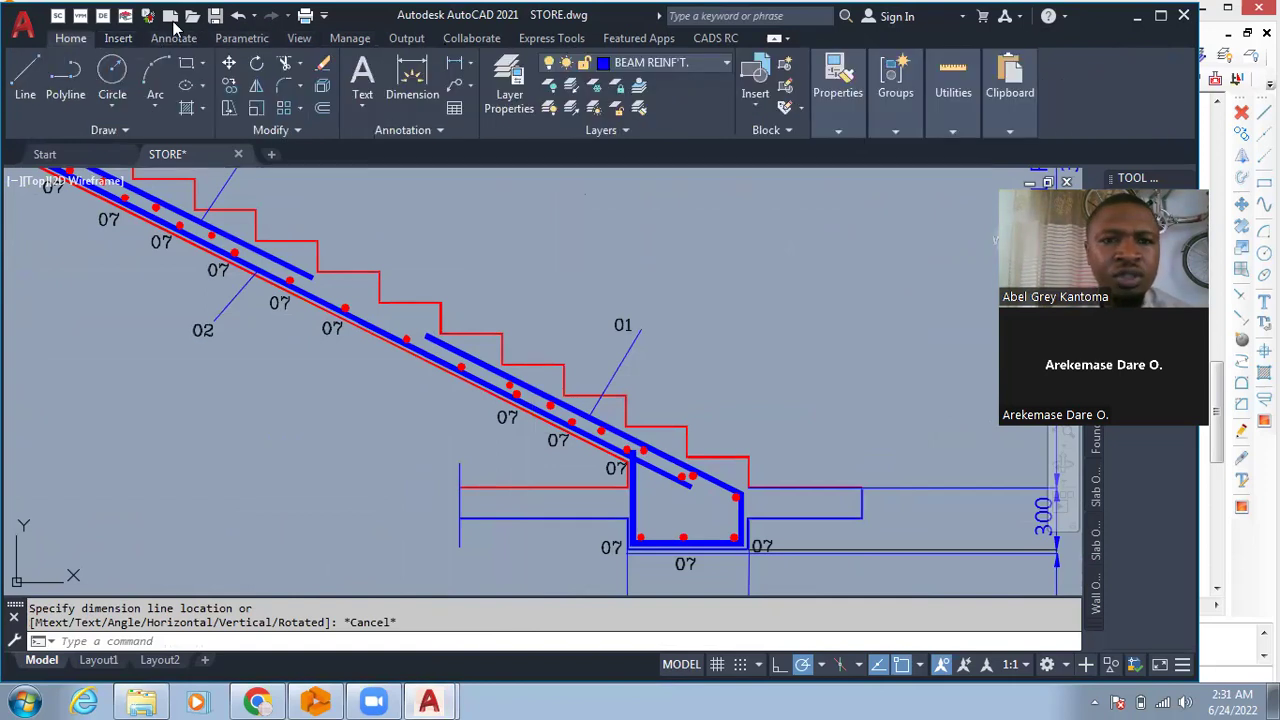
click(118, 38)
click(172, 39)
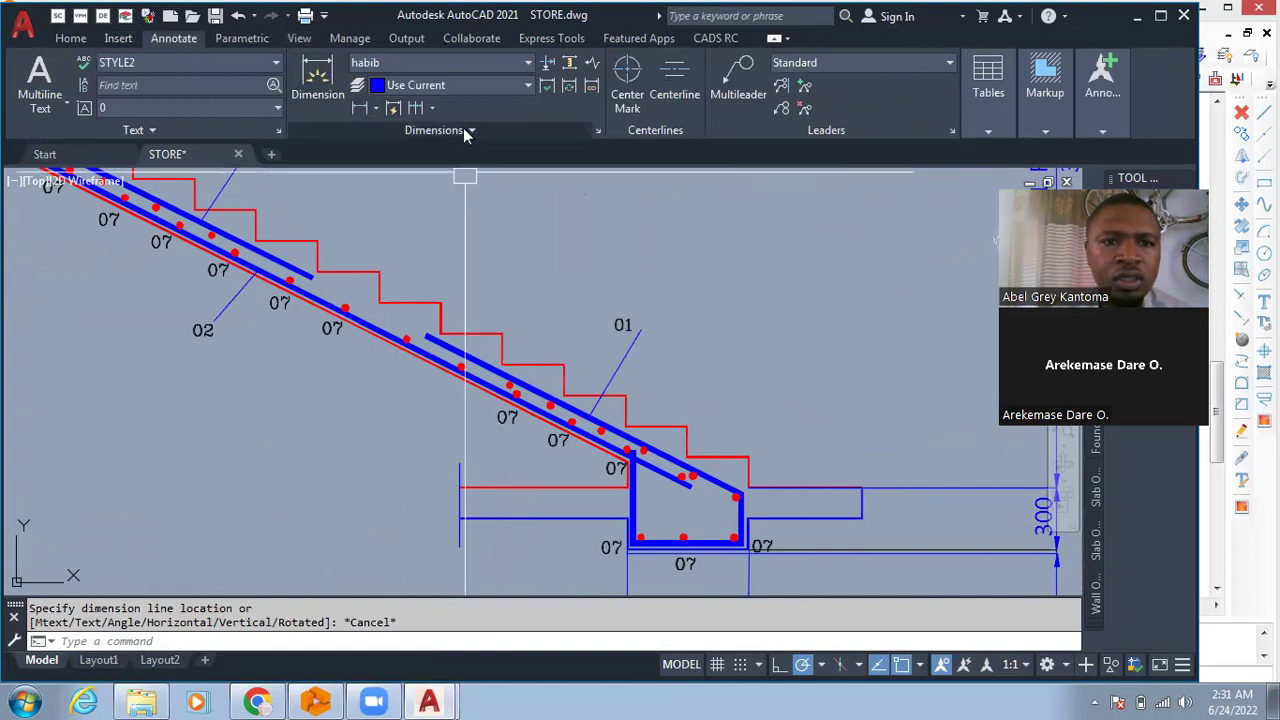
click(536, 128)
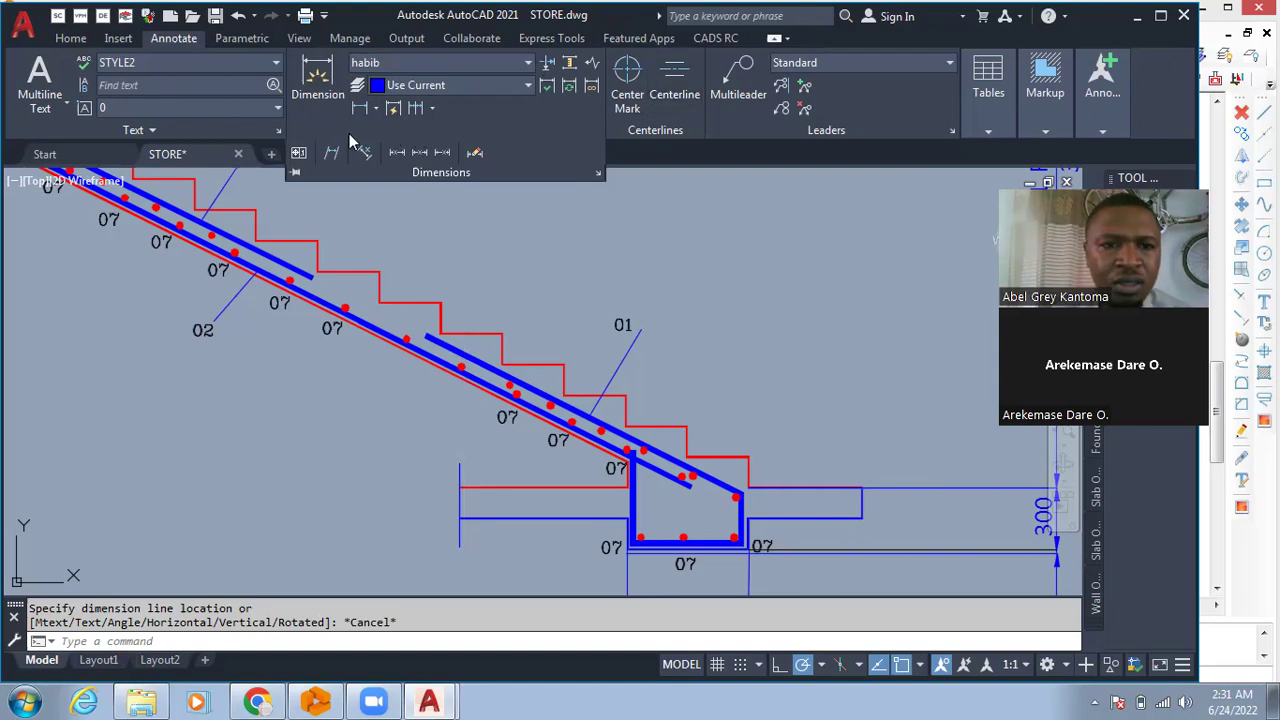
click(376, 109)
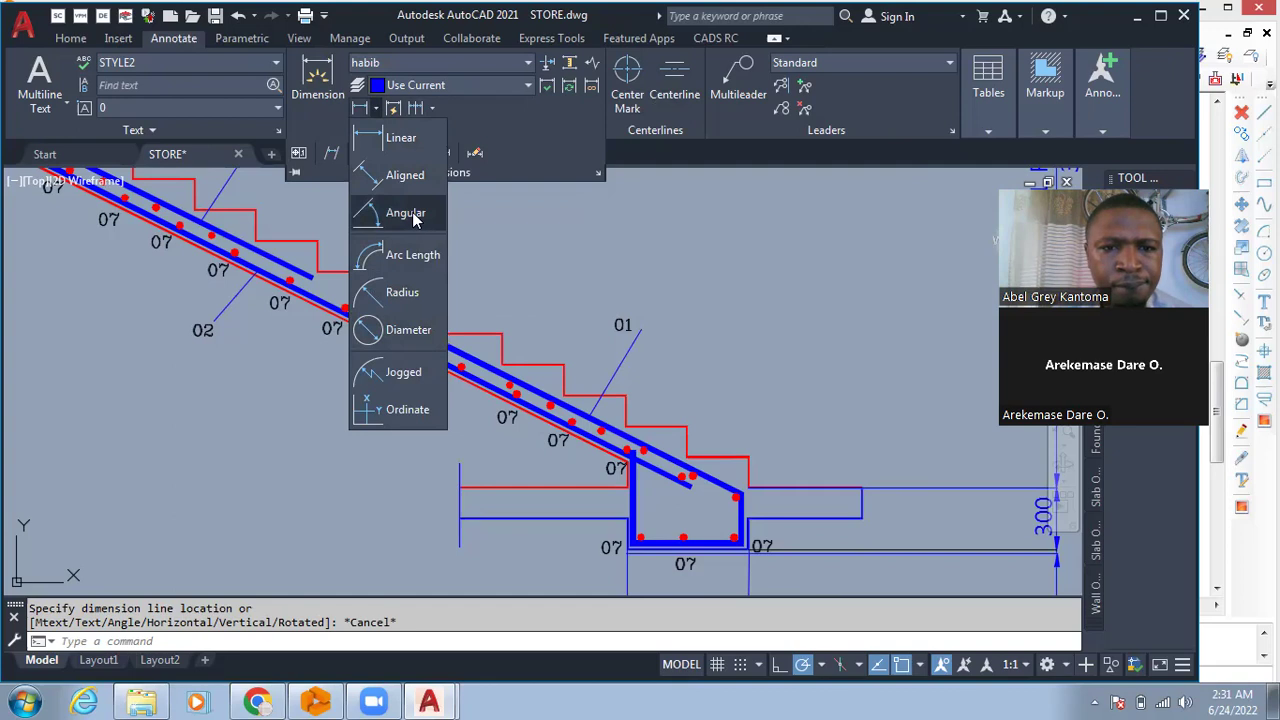
click(412, 174)
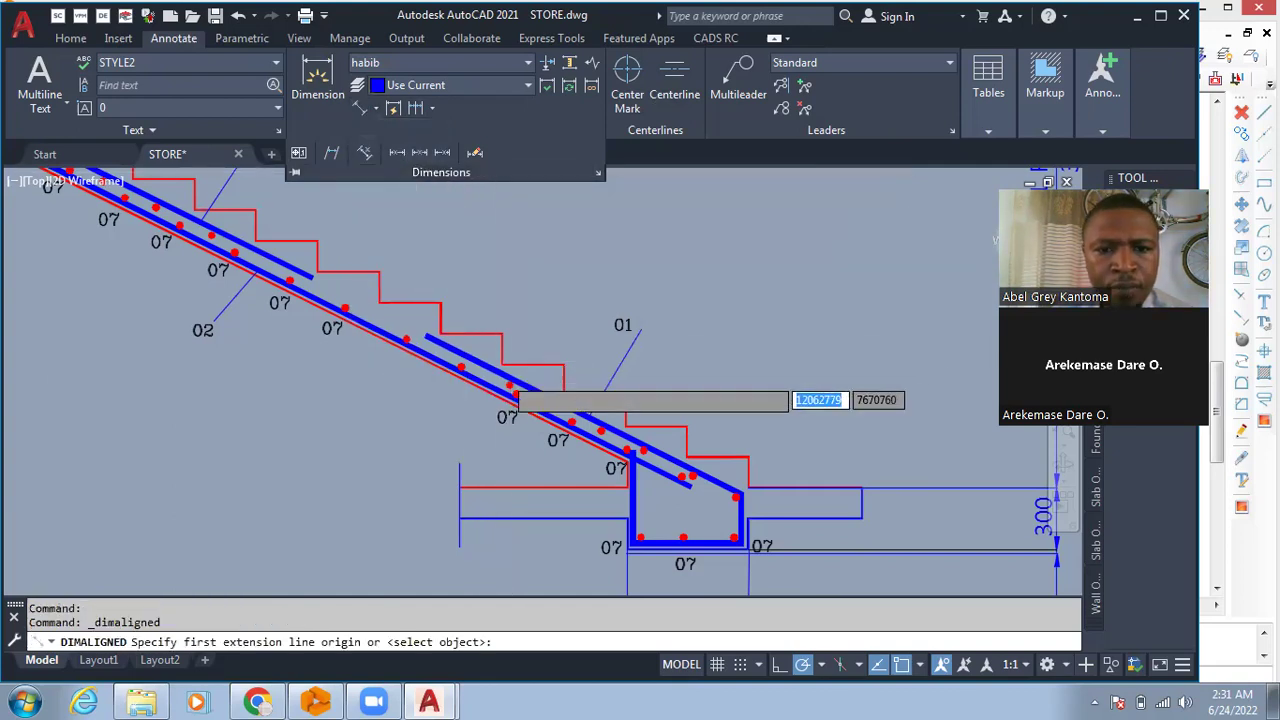
- Pick two points along the stair slab for the aligned dimension, then cancel it
scroll(515, 397, up, 3)
click(577, 343)
scroll(457, 380, up, 3)
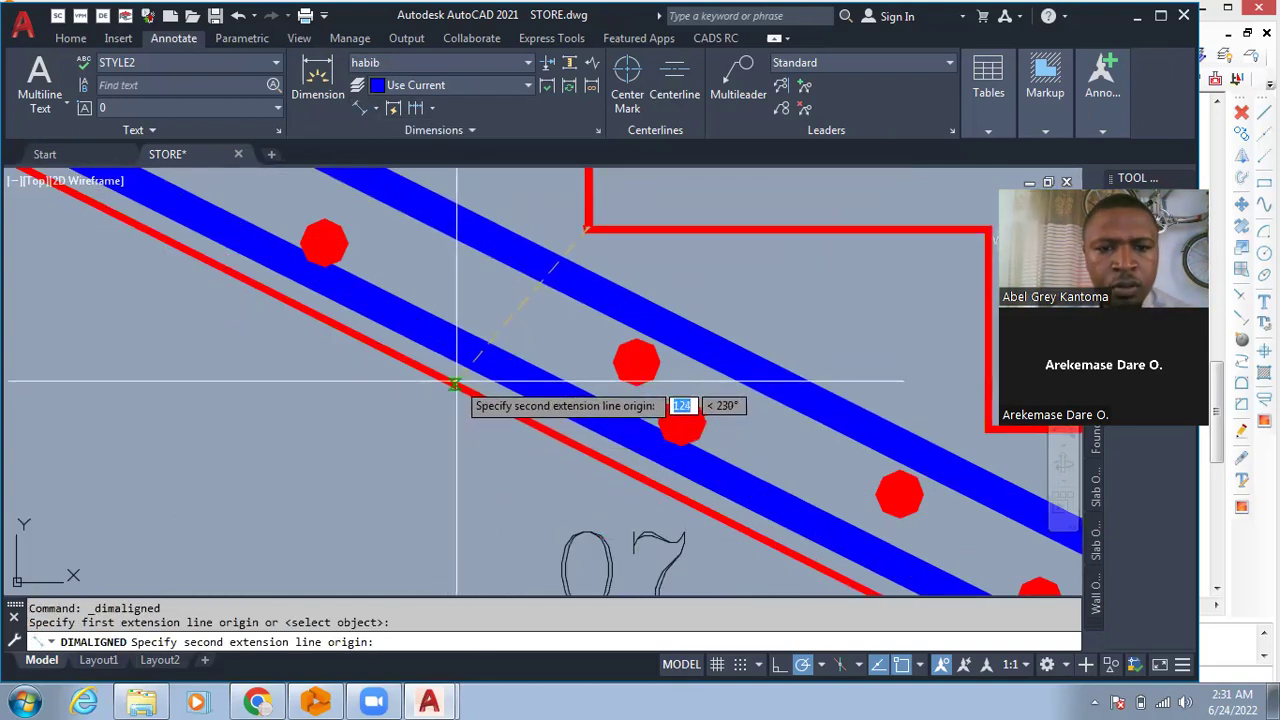
click(457, 382)
scroll(457, 370, down, 5)
scroll(475, 375, up, 2)
scroll(483, 345, down, 2)
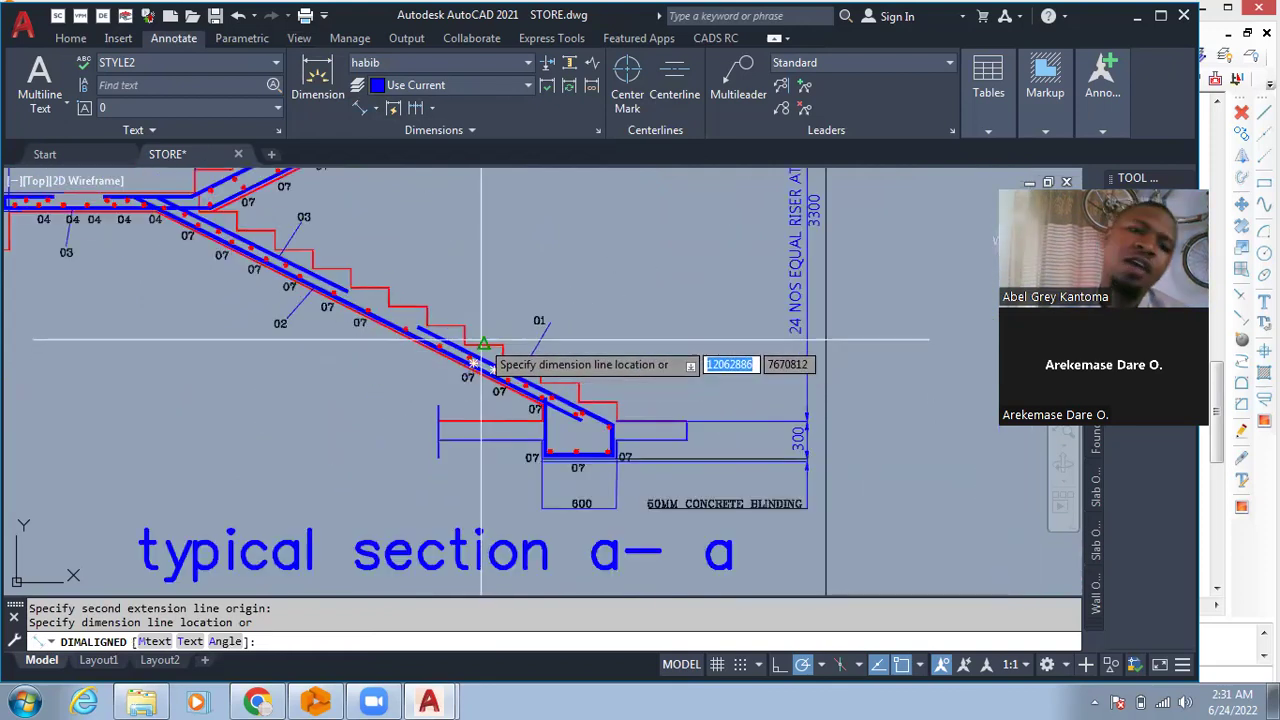
scroll(483, 345, up, 3)
scroll(521, 362, down, 4)
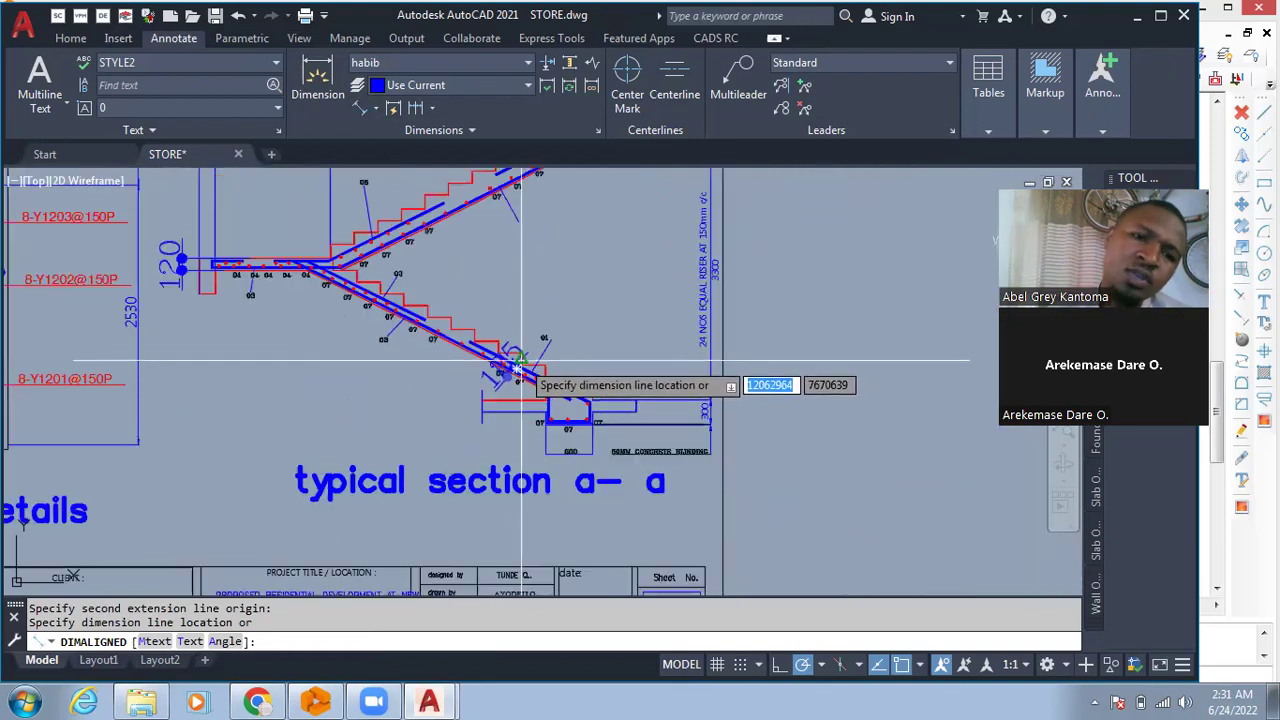
key(Escape)
scroll(533, 366, down, 2)
scroll(423, 249, up, 5)
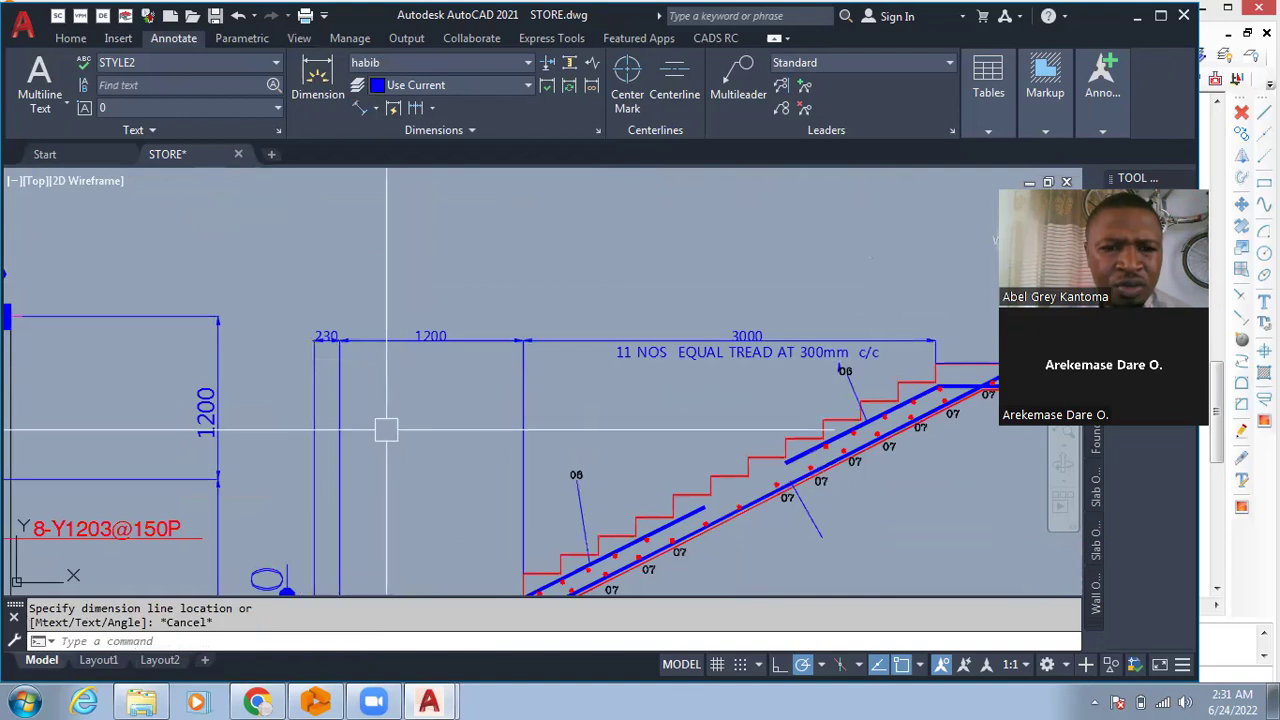
- Measure the 1200 landing span with DLI, reading 1175, without keeping the dimension
text(dli)
key(Return)
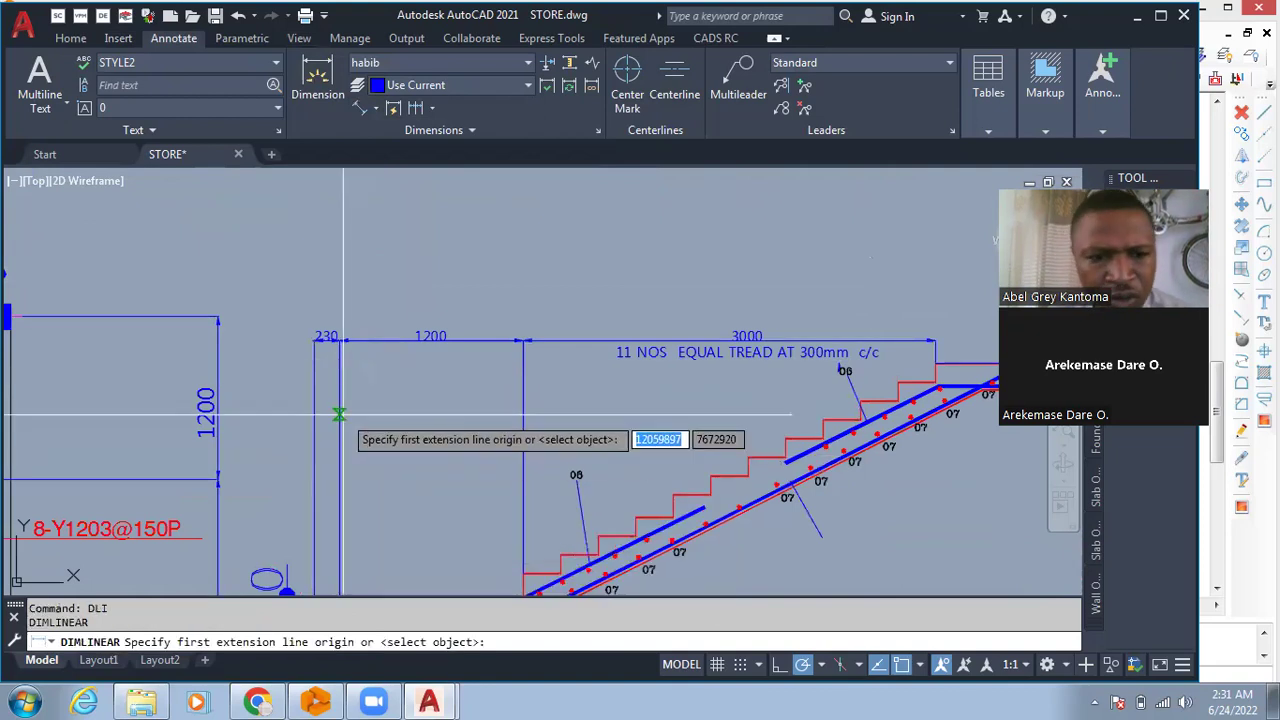
click(338, 414)
click(514, 413)
scroll(459, 400, up, 2)
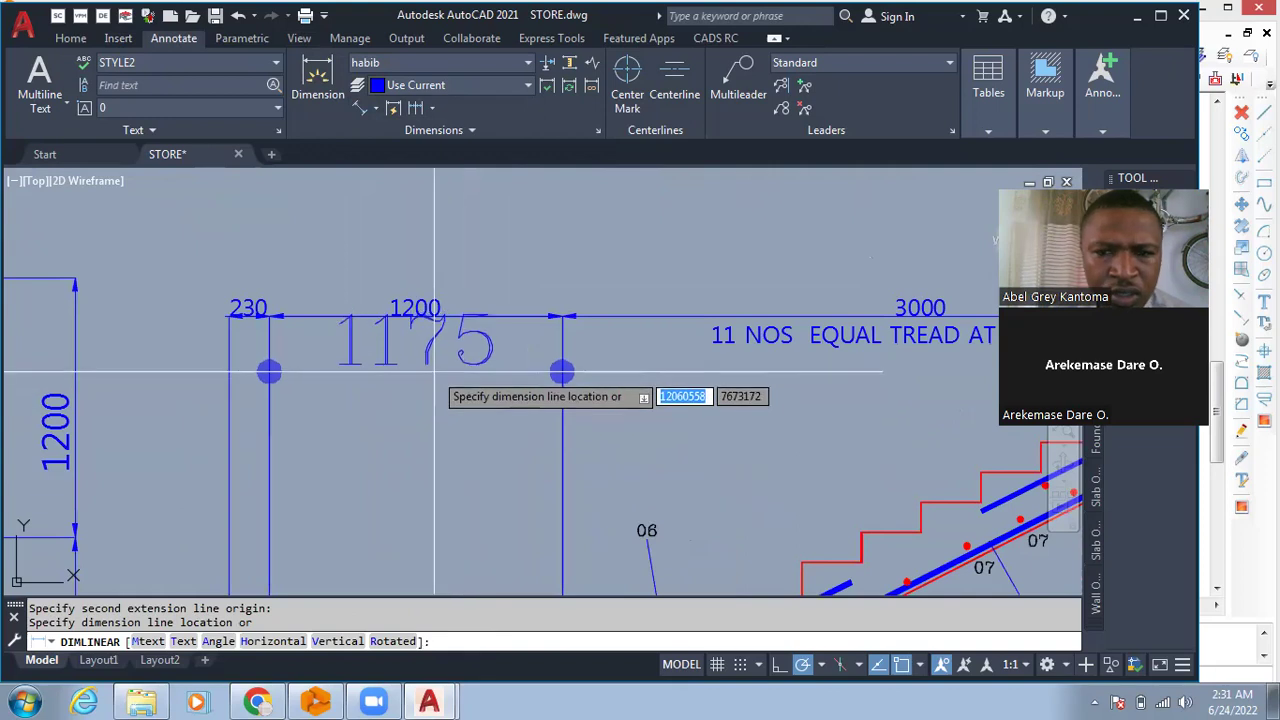
scroll(434, 372, down, 3)
scroll(434, 320, down, 4)
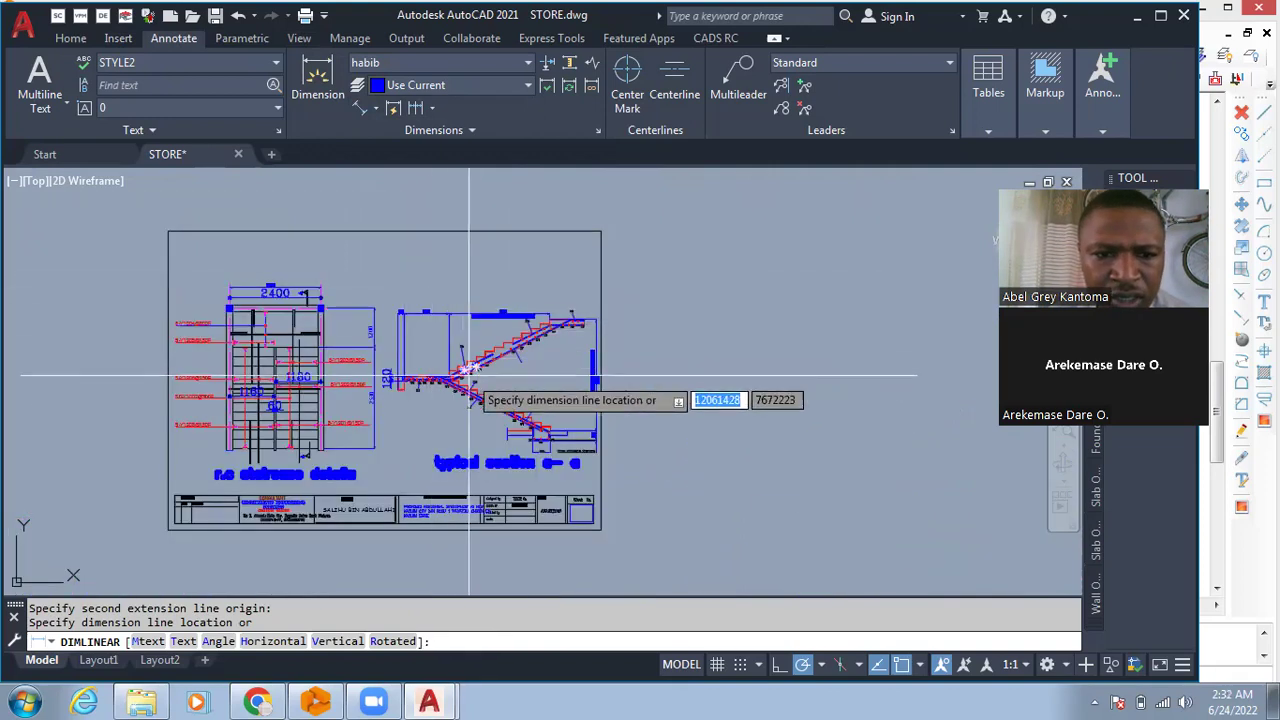
key(Escape)
key(Escape)
scroll(432, 381, up, 4)
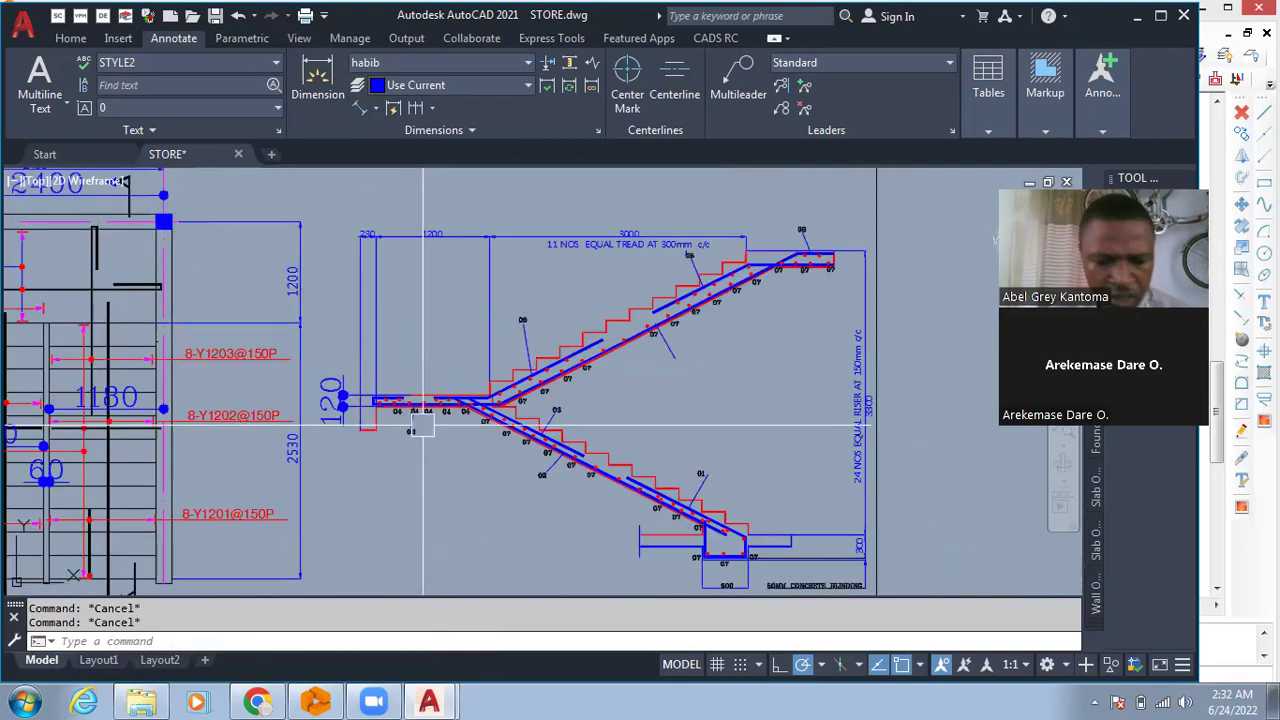
- Move the 288-object staircase section further right, outside the bordered frame
click(301, 193)
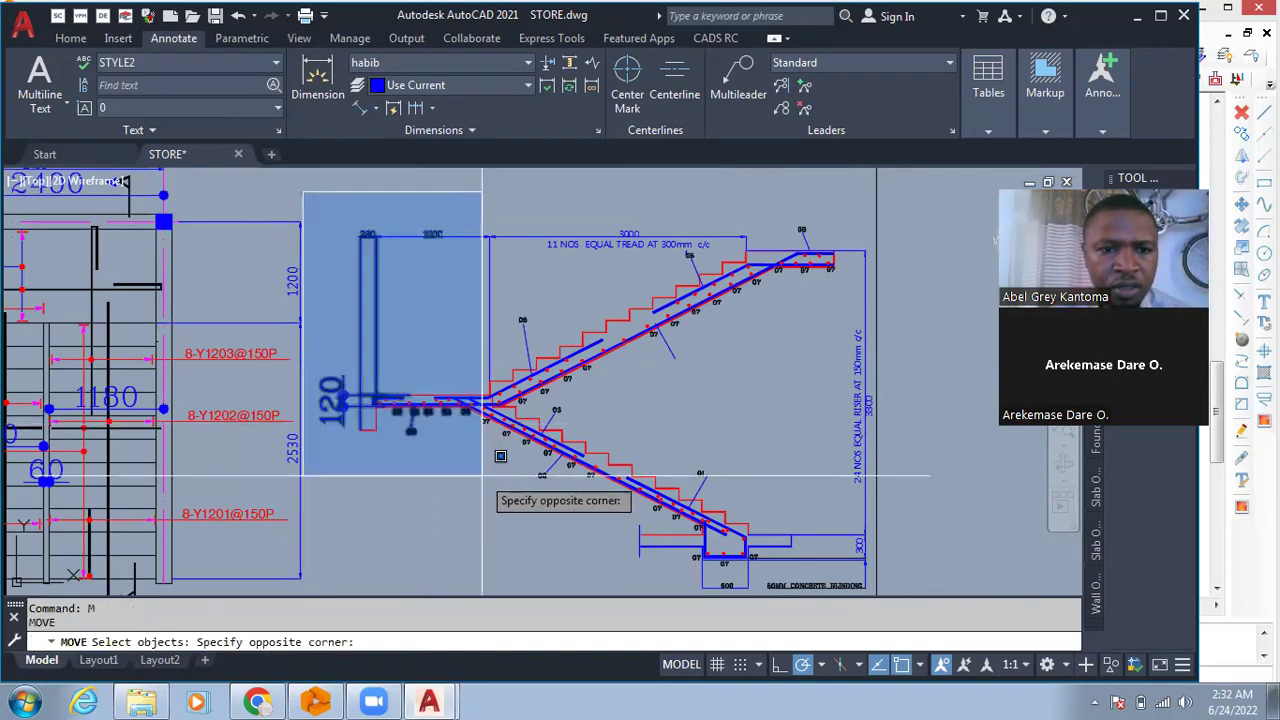
scroll(664, 475, down, 3)
click(676, 535)
right_click(666, 506)
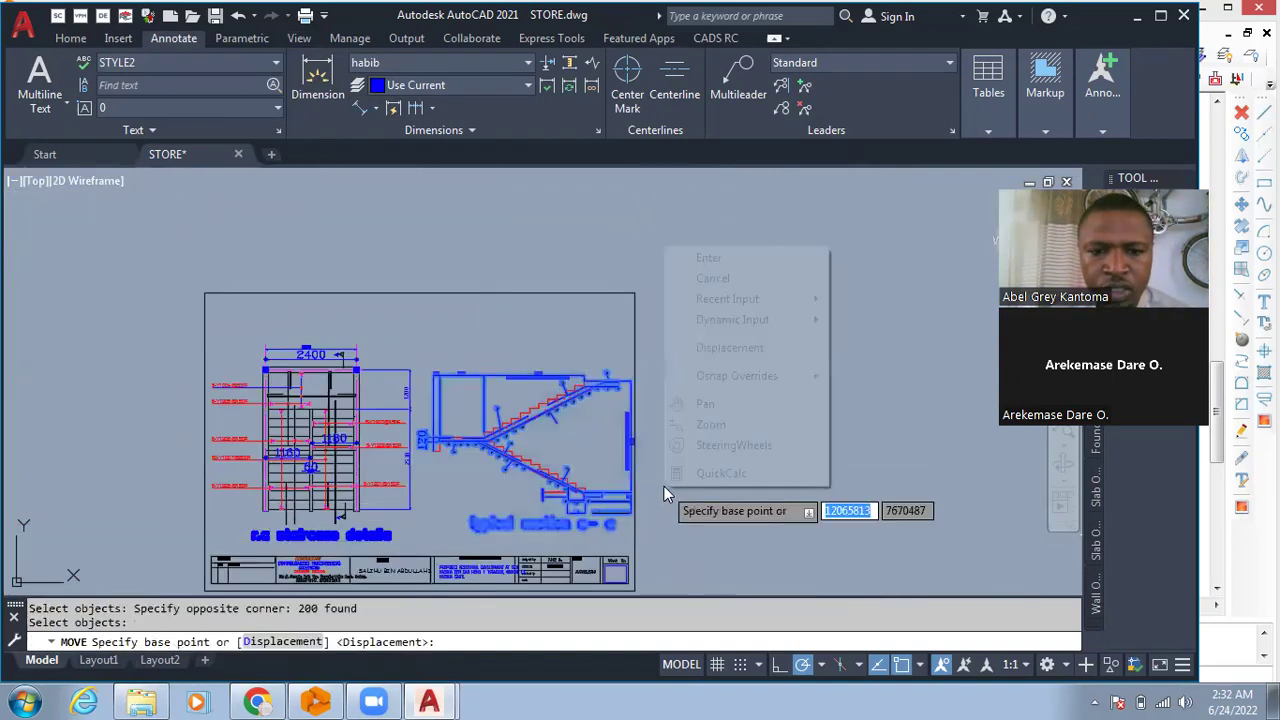
click(683, 480)
click(986, 463)
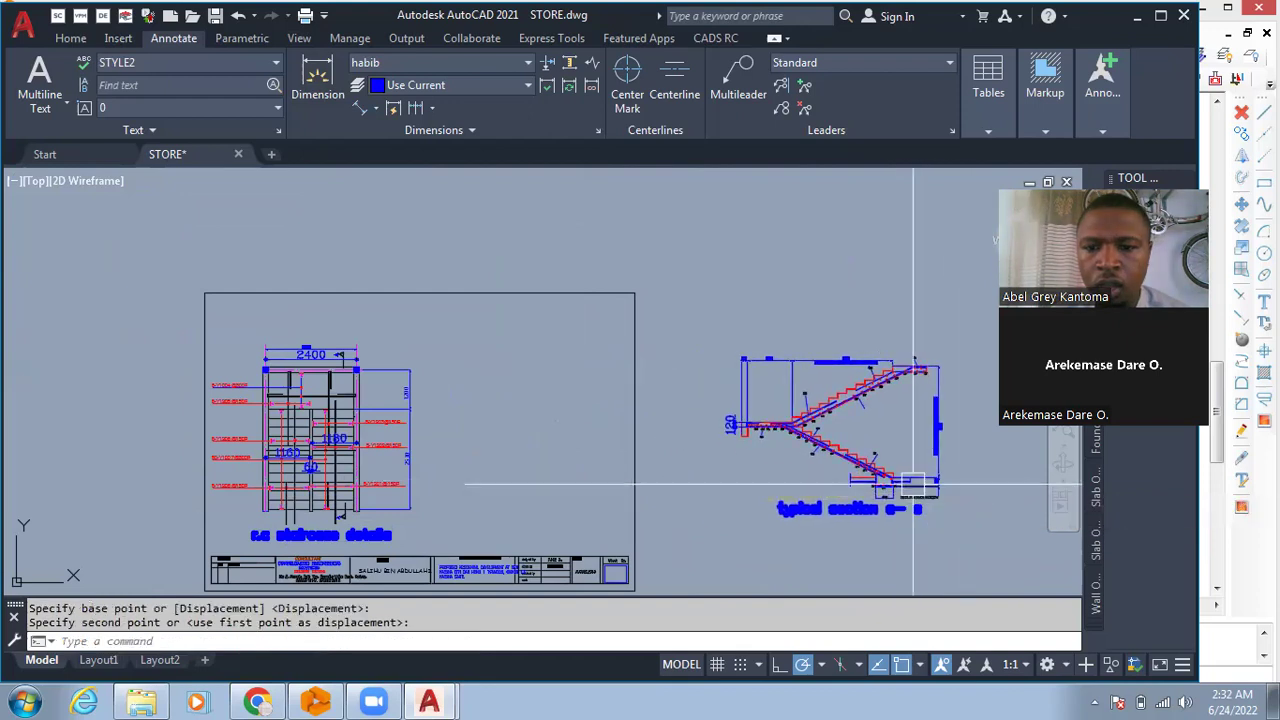
key(Escape)
scroll(511, 411, up, 5)
scroll(491, 320, down, 2)
scroll(491, 320, up, 6)
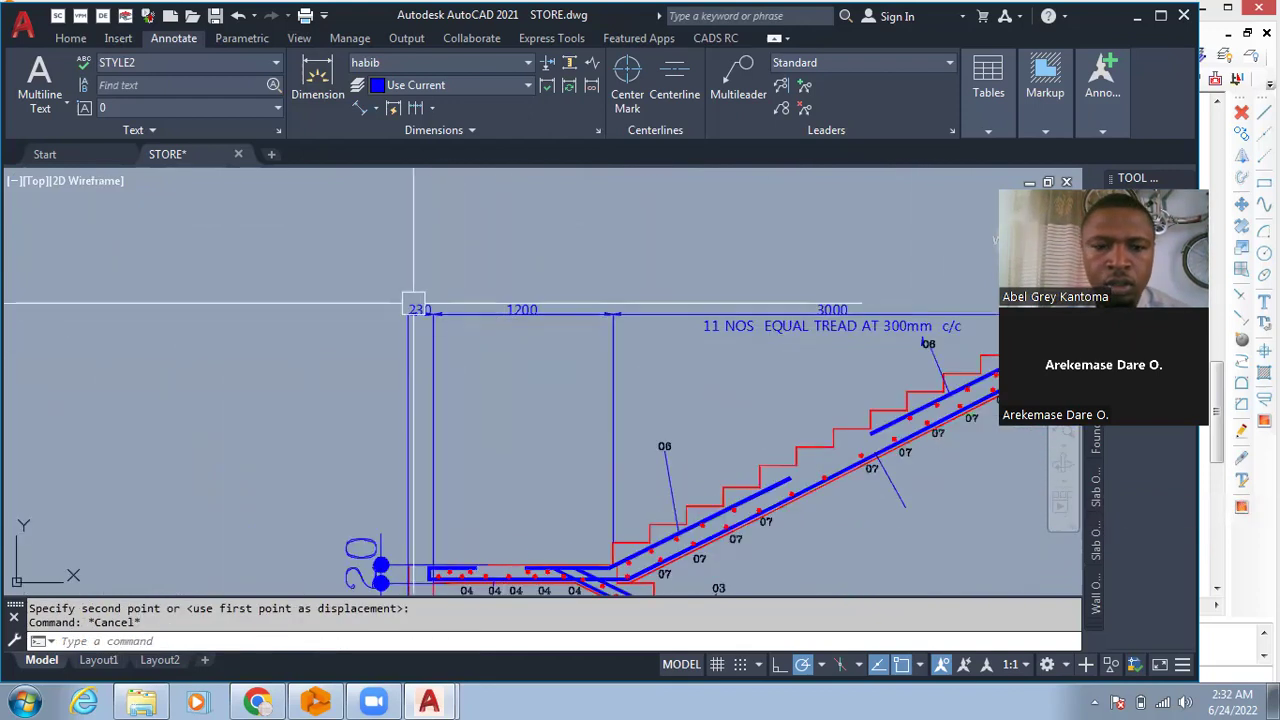
- Dimension the wall labelled 230 with DLI, placing the 160 reading above it
text(dli)
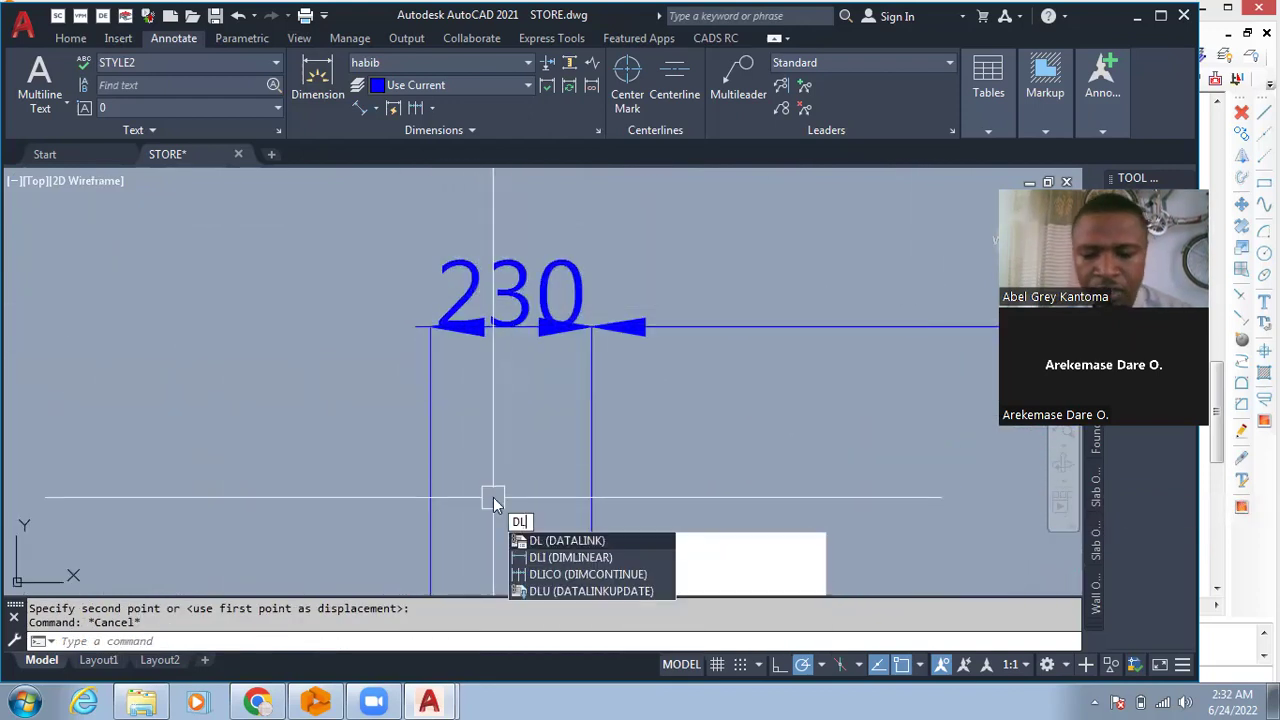
key(Return)
click(431, 437)
click(593, 443)
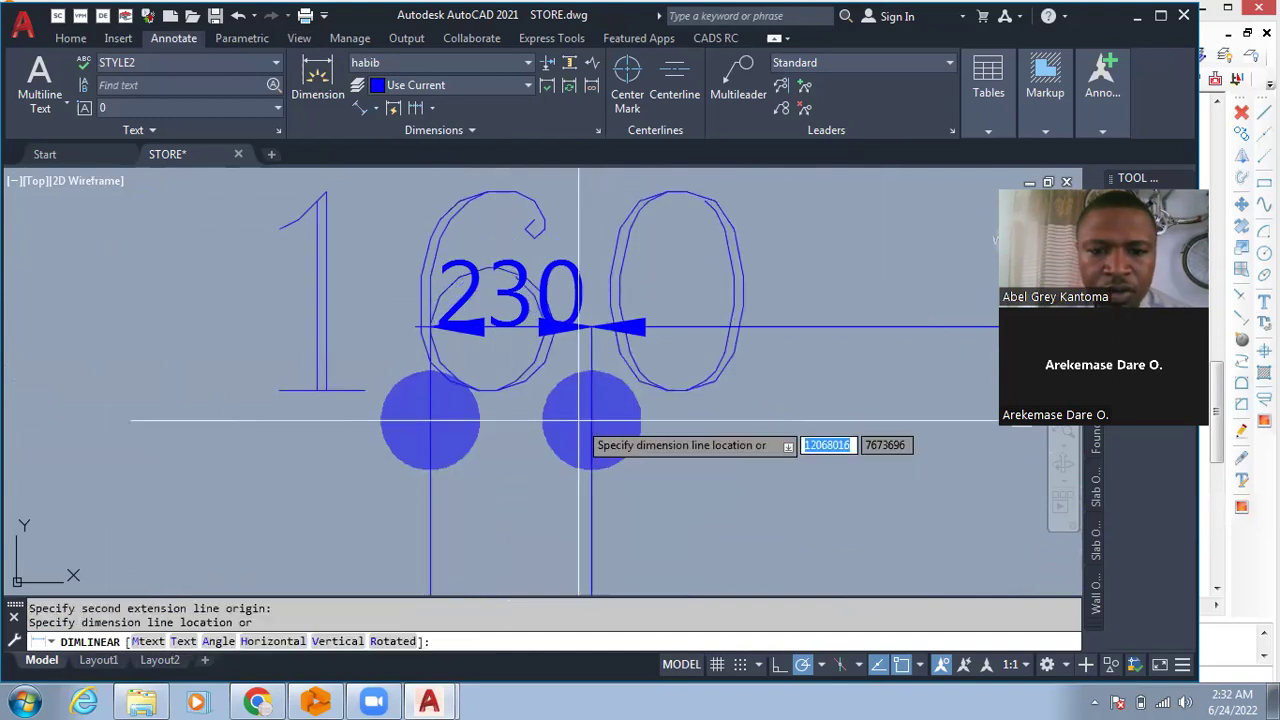
scroll(580, 514, down, 3)
click(591, 517)
scroll(585, 500, up, 2)
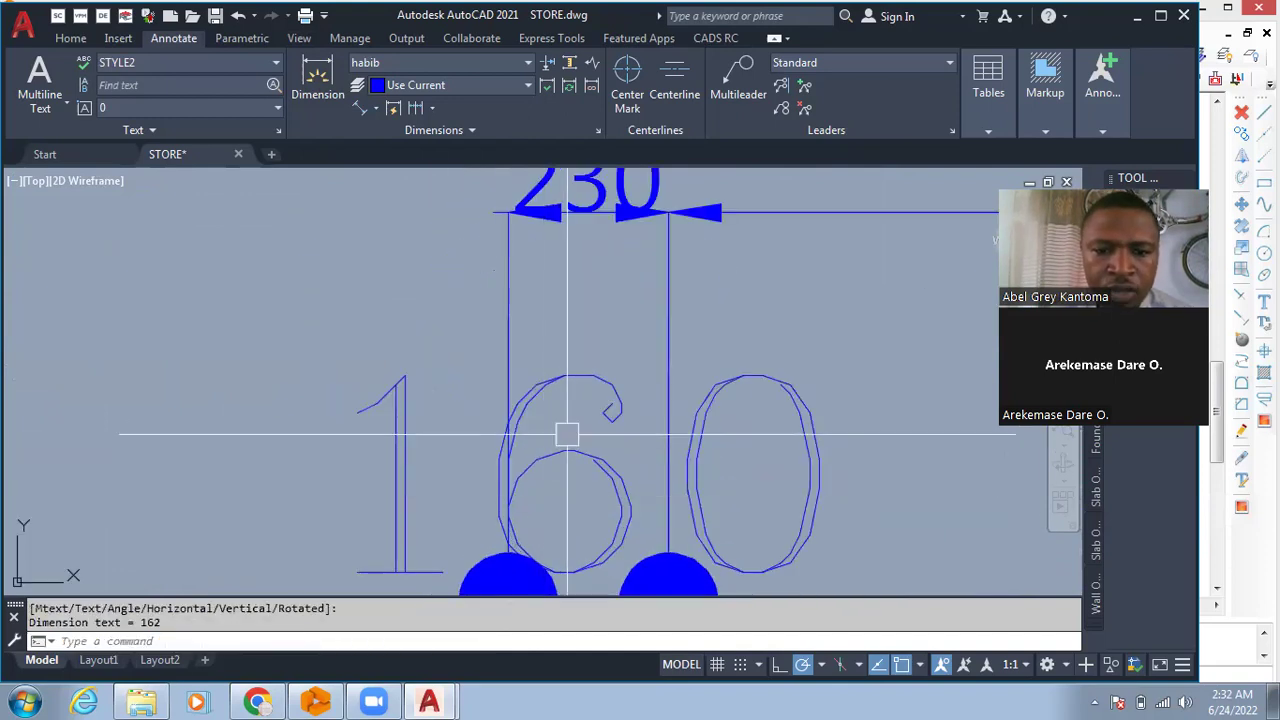
scroll(575, 440, down, 6)
scroll(640, 466, down, 4)
- Start the SCALE command with SC
text(sc)
key(Return)
scroll(594, 377, up, 4)
click(700, 282)
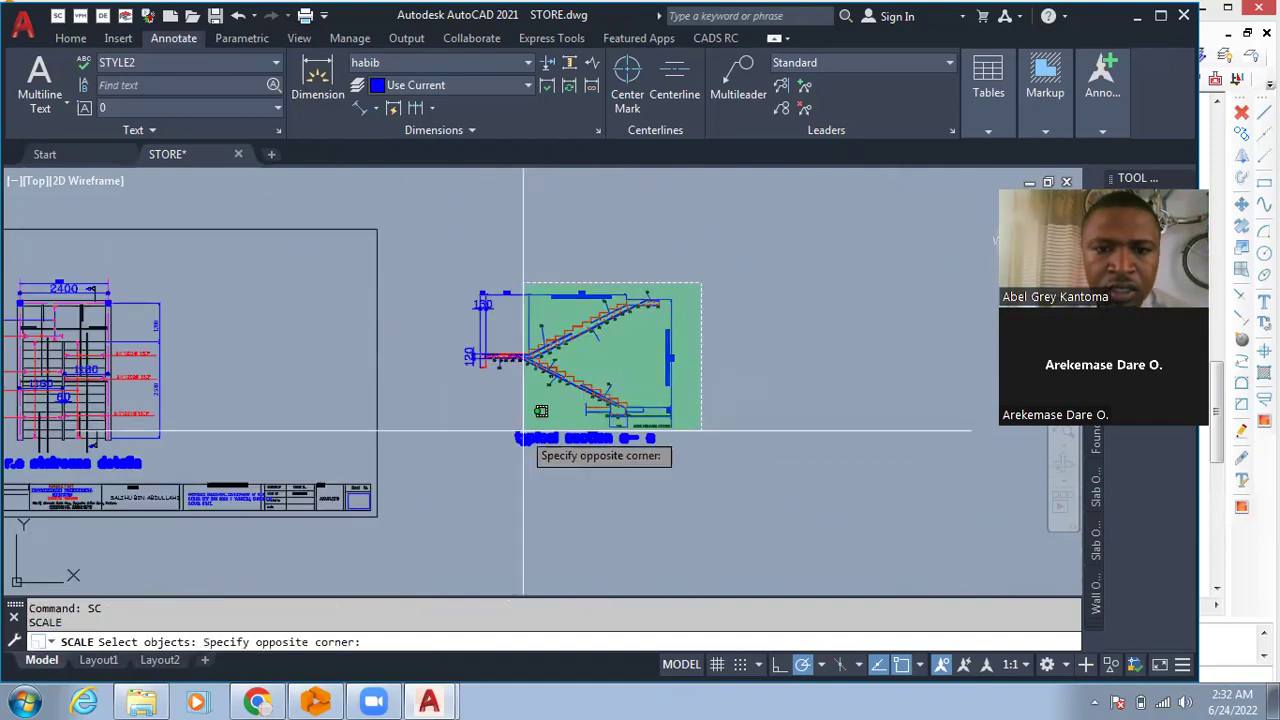
click(445, 462)
key(Return)
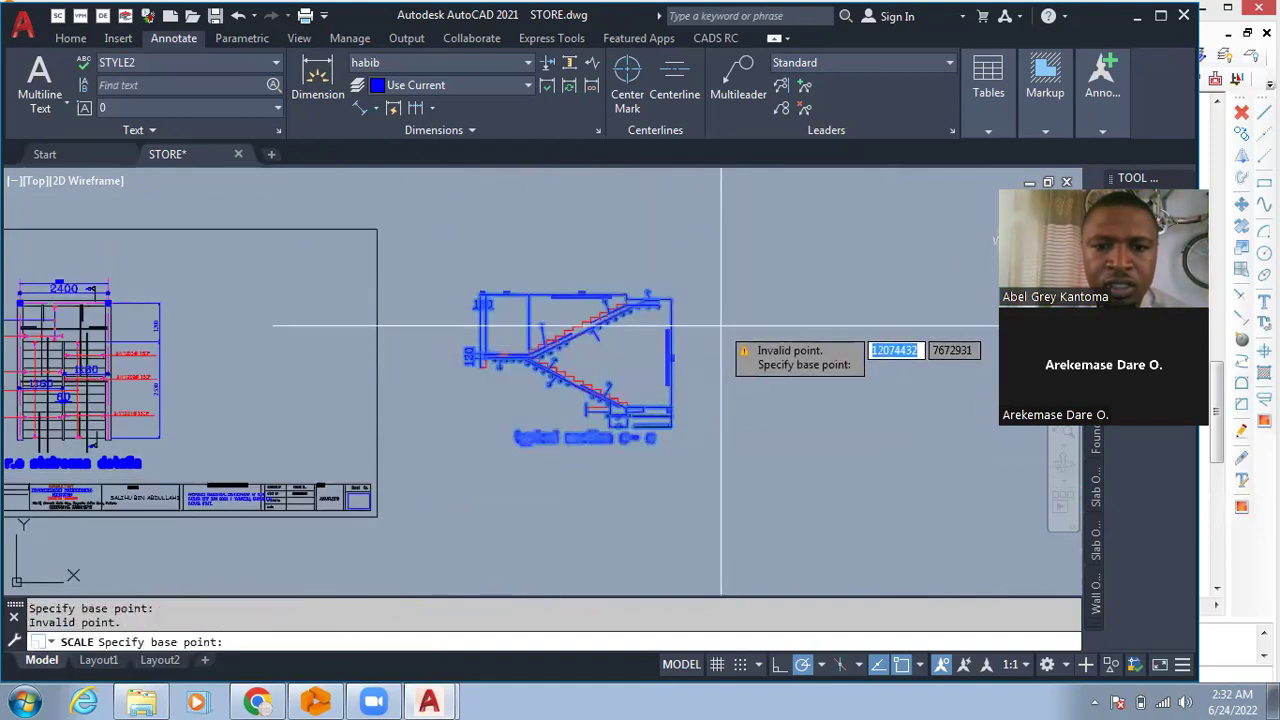
click(766, 357)
scroll(517, 251, up, 5)
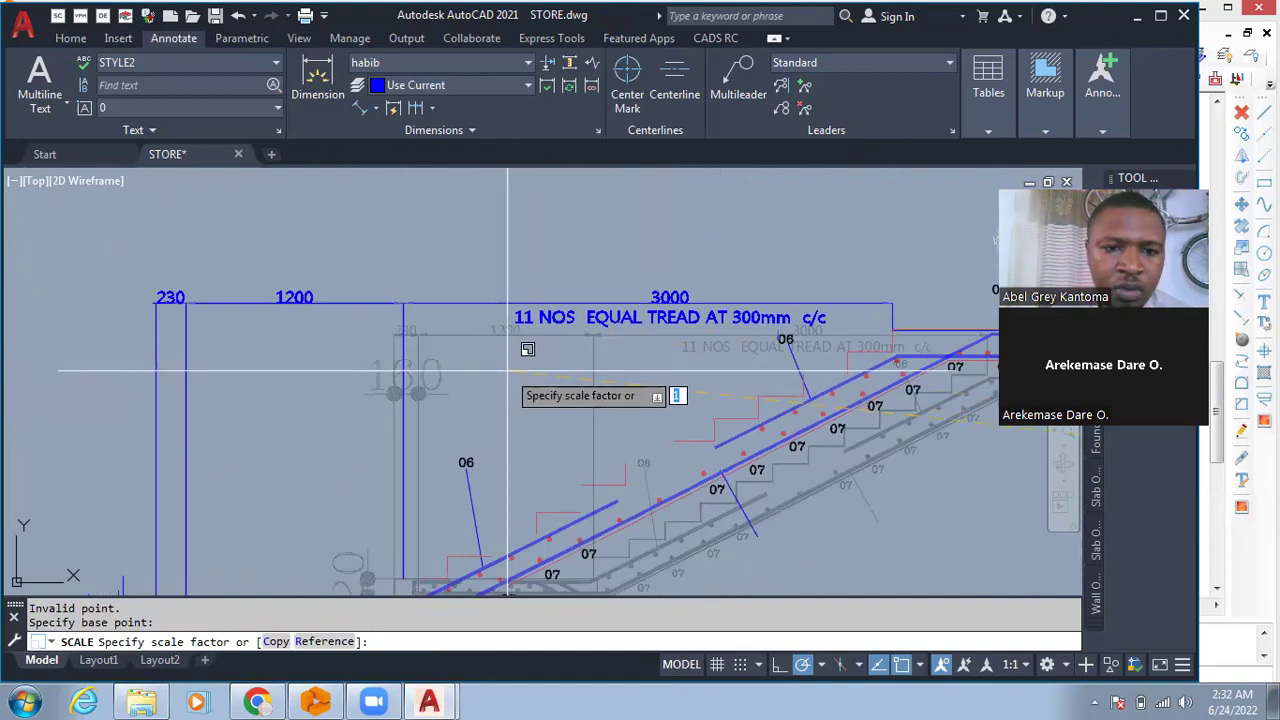
scroll(476, 307, down, 5)
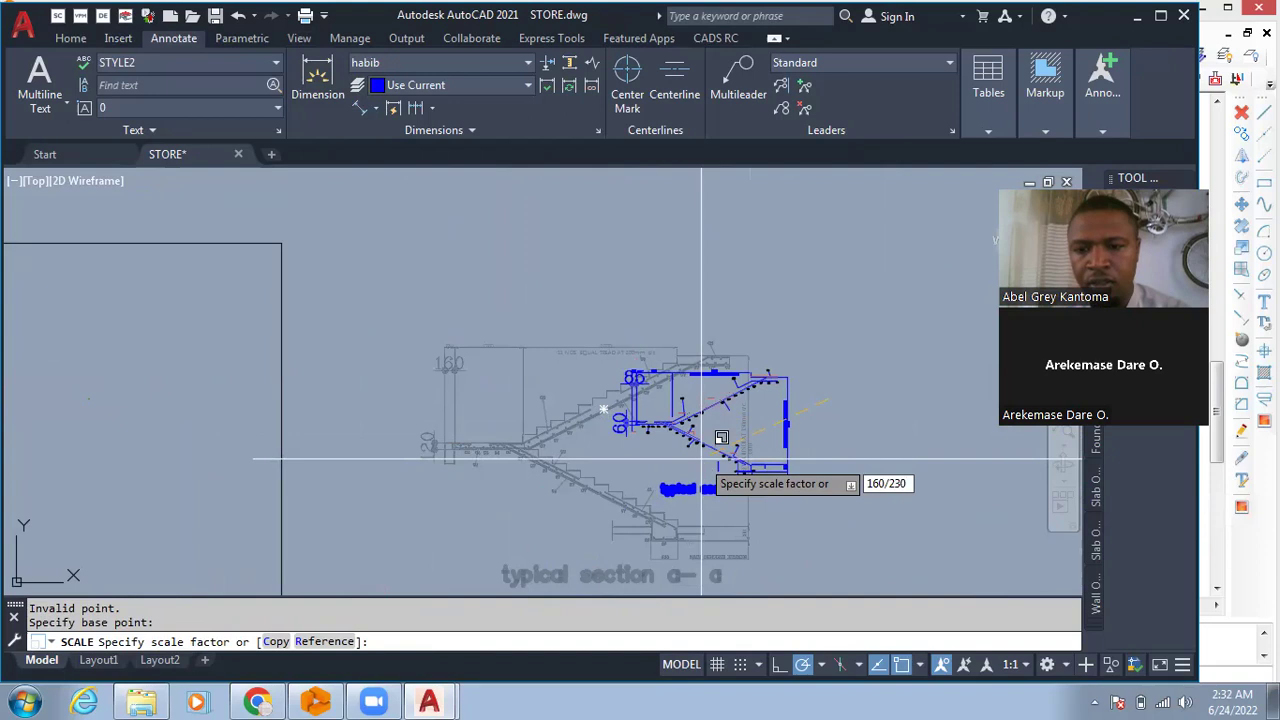
key(Return)
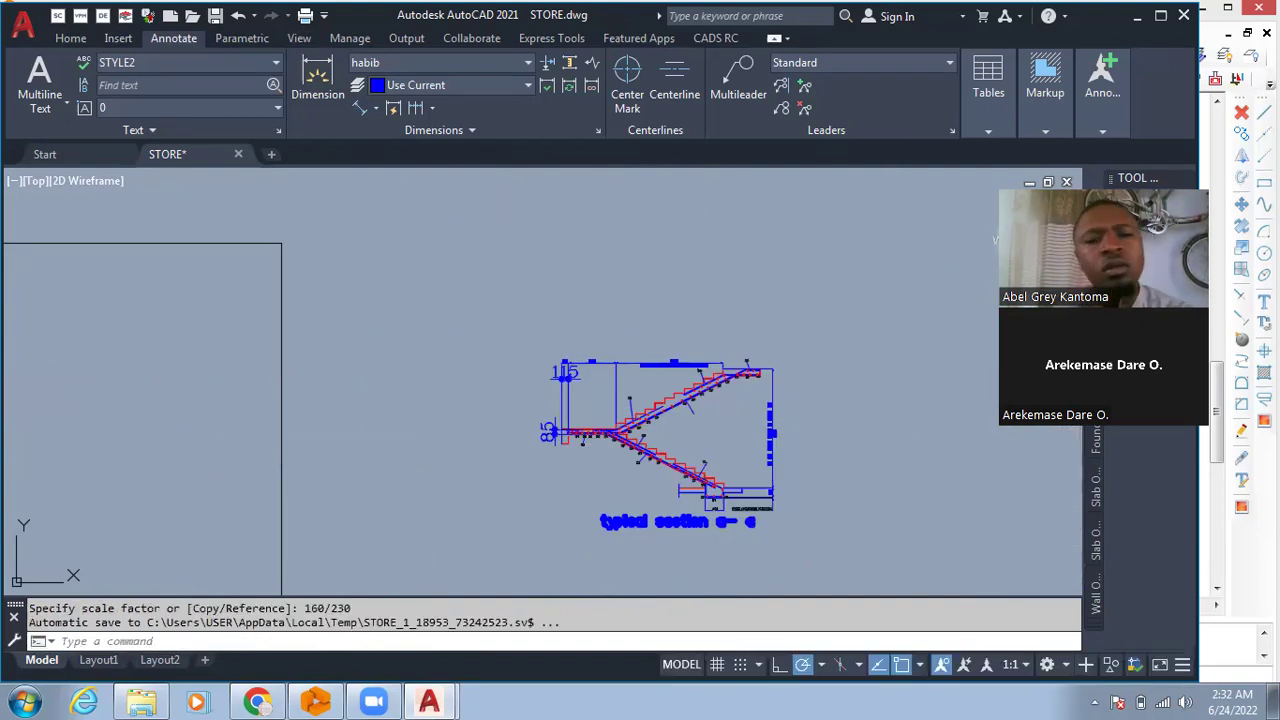
scroll(600, 415, up, 4)
scroll(563, 406, down, 6)
scroll(524, 365, up, 4)
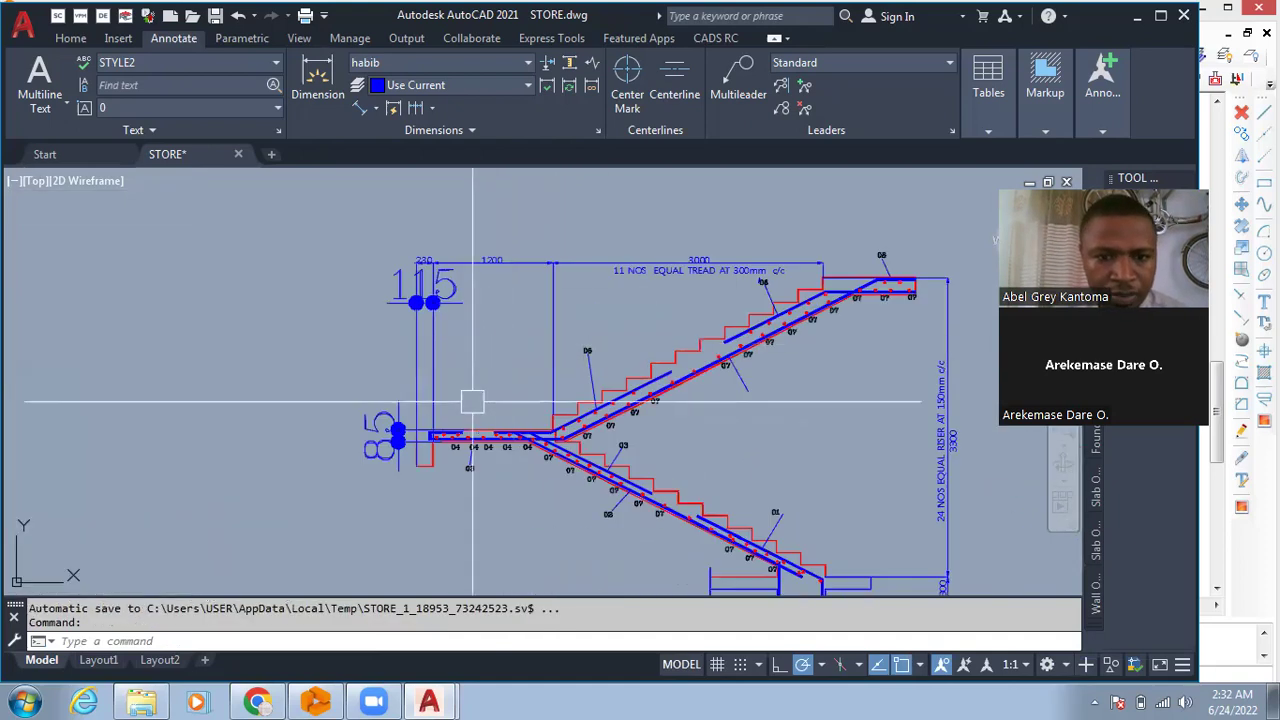
text(dli)
key(Return)
click(416, 376)
click(432, 376)
scroll(449, 358, up, 3)
key(Escape)
key(Escape)
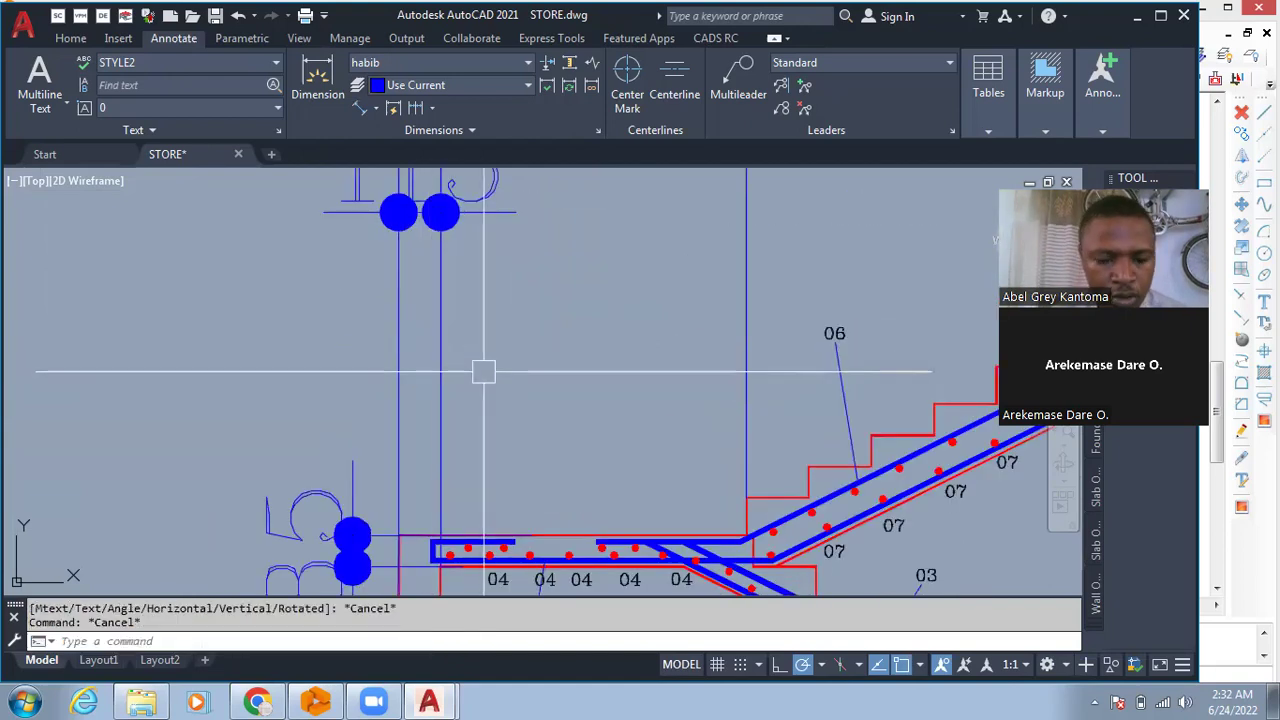
key(ctrl+z)
key(ctrl+z)
key(ctrl+z)
scroll(545, 363, up, 5)
key(ctrl+z)
scroll(551, 372, up, 5)
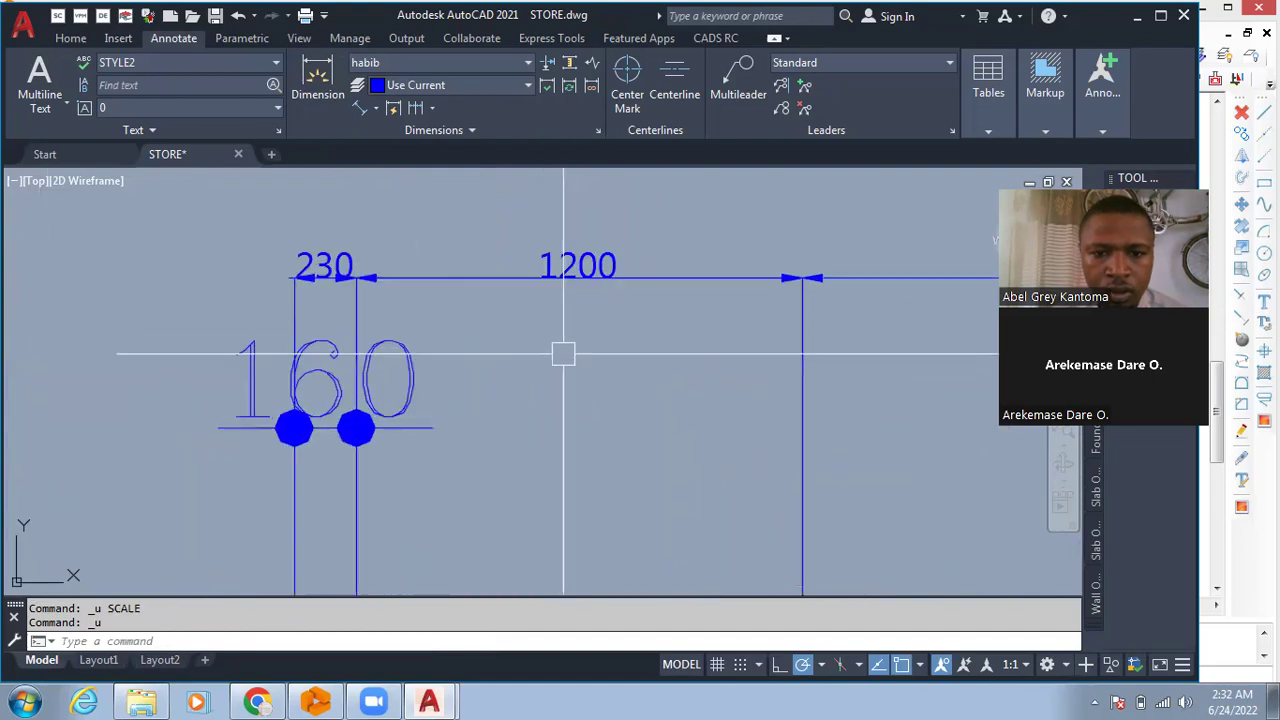
- Scale the 201 staircase section objects by 230/160 about a base point
scroll(448, 282, down, 2)
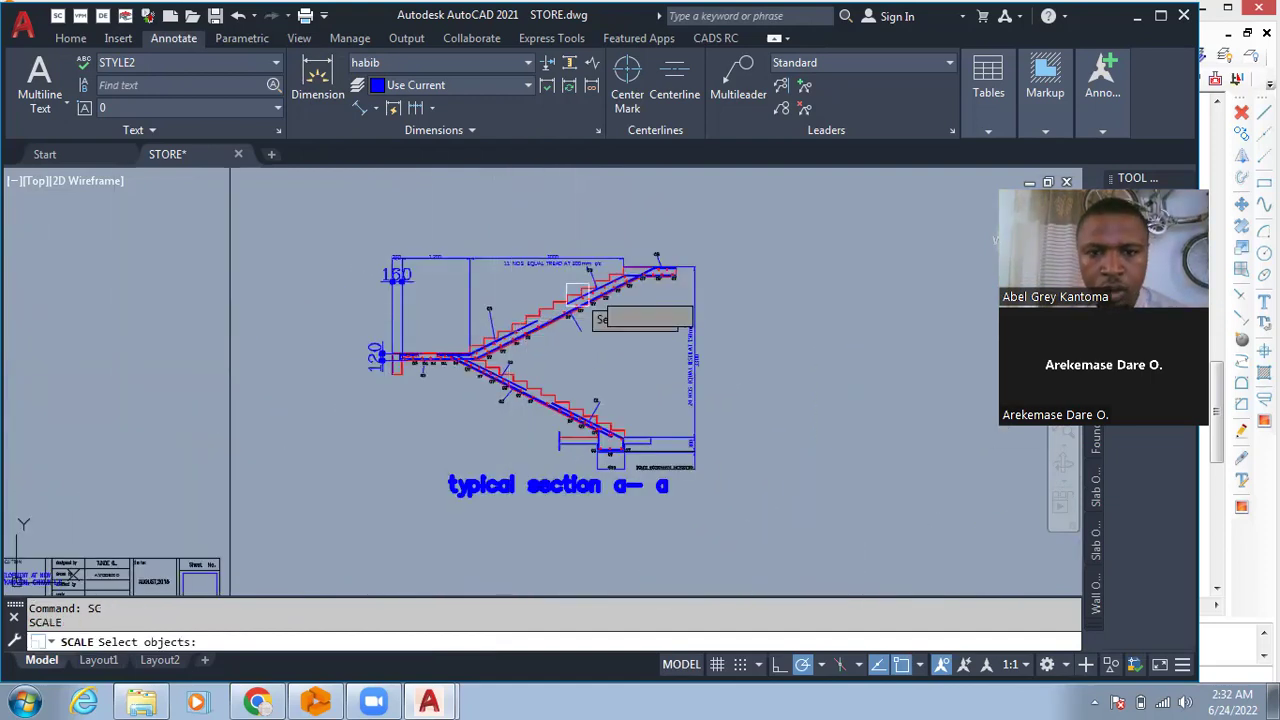
click(717, 230)
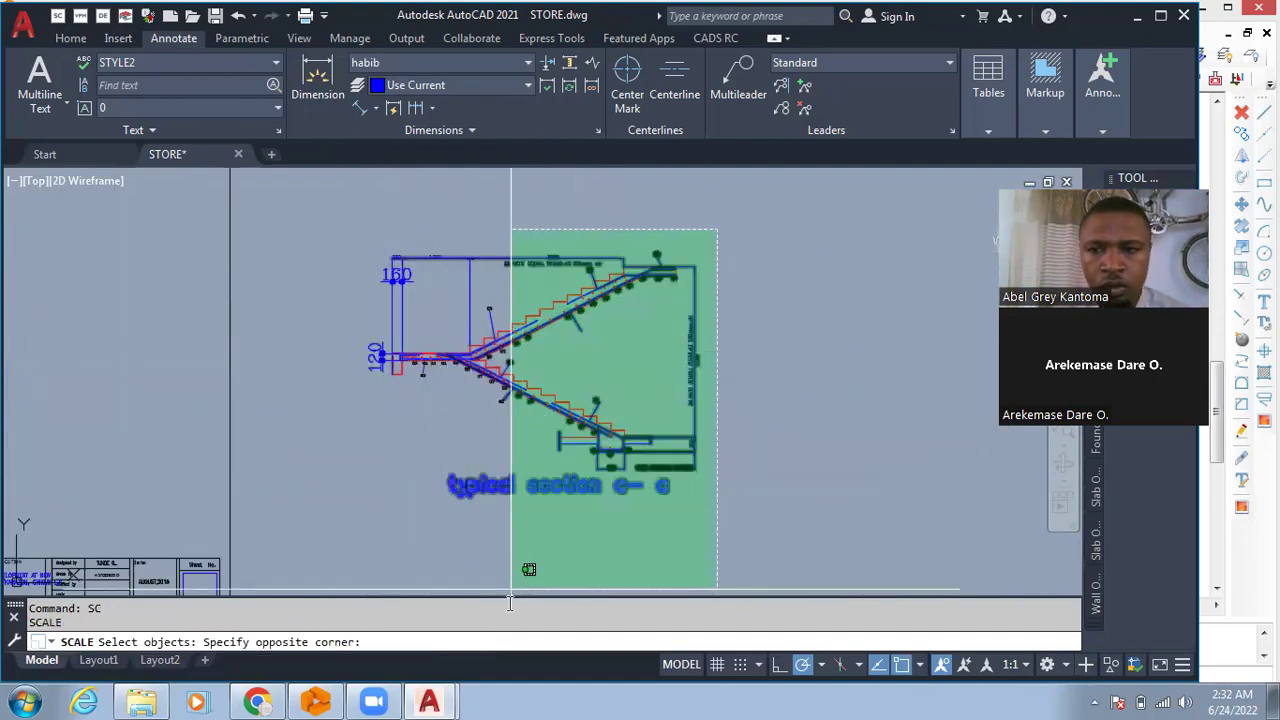
click(350, 532)
scroll(404, 295, up, 6)
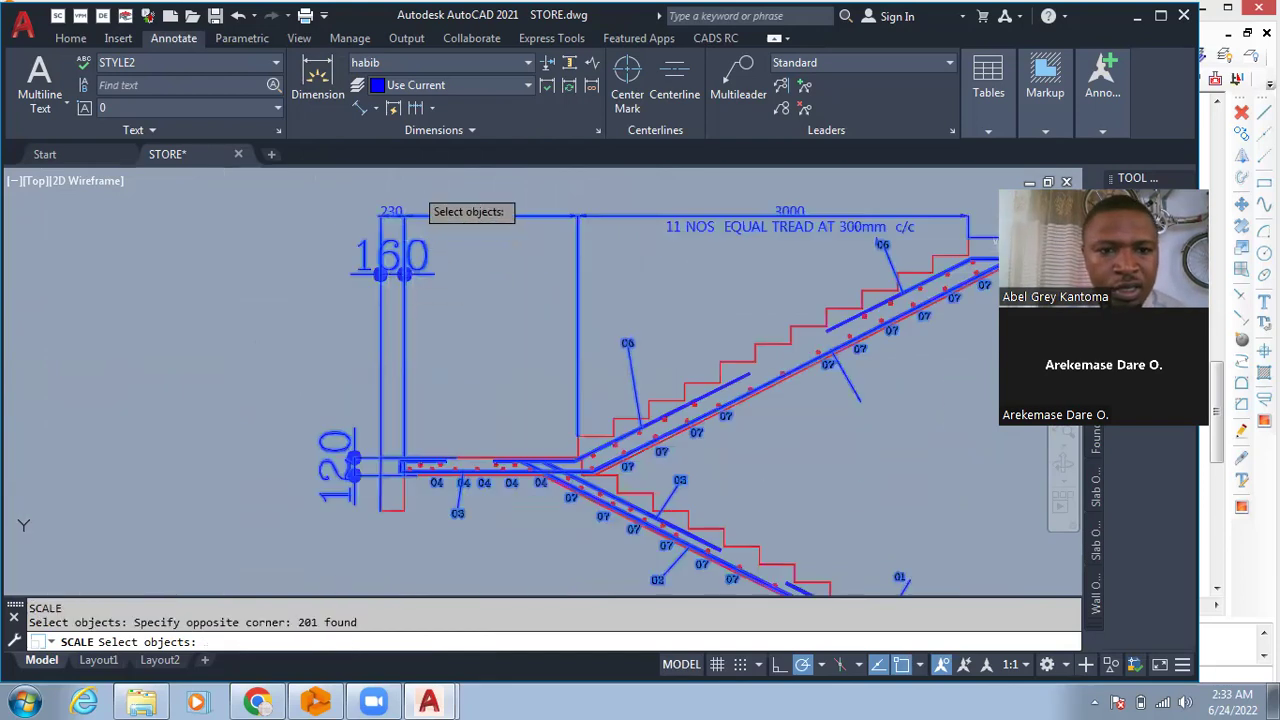
scroll(394, 369, down, 8)
key(Return)
click(505, 370)
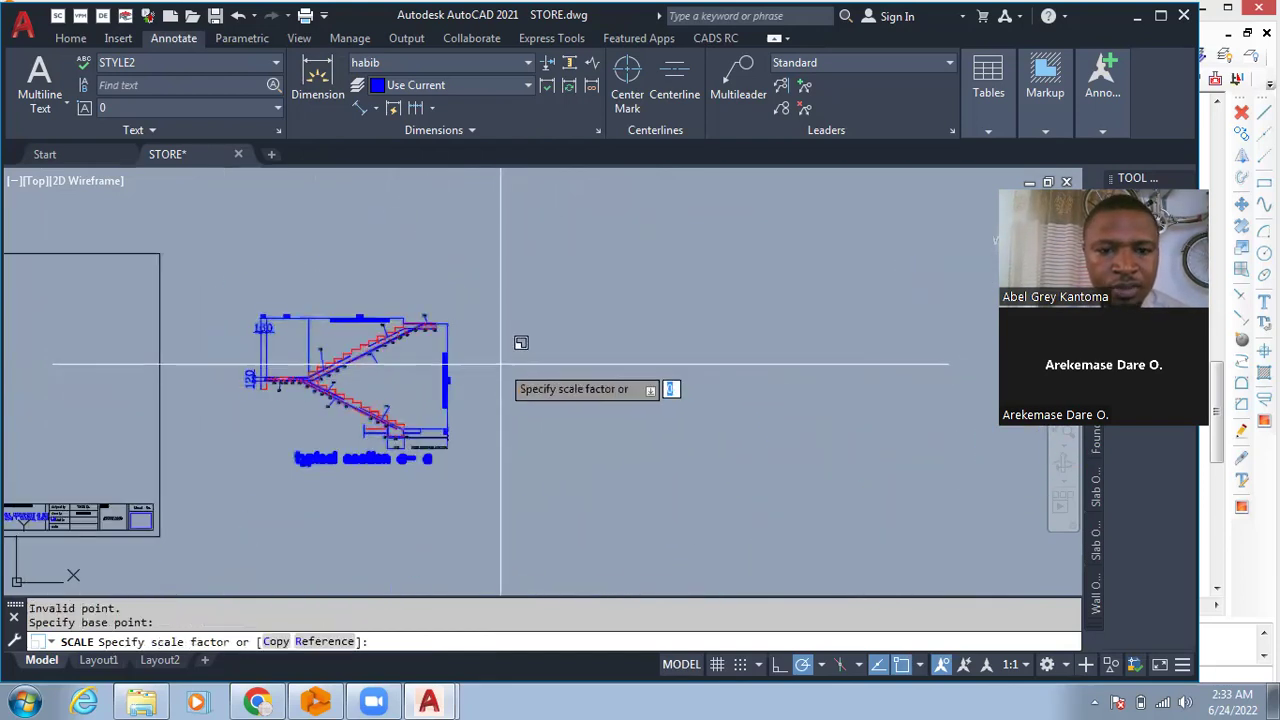
text(230)
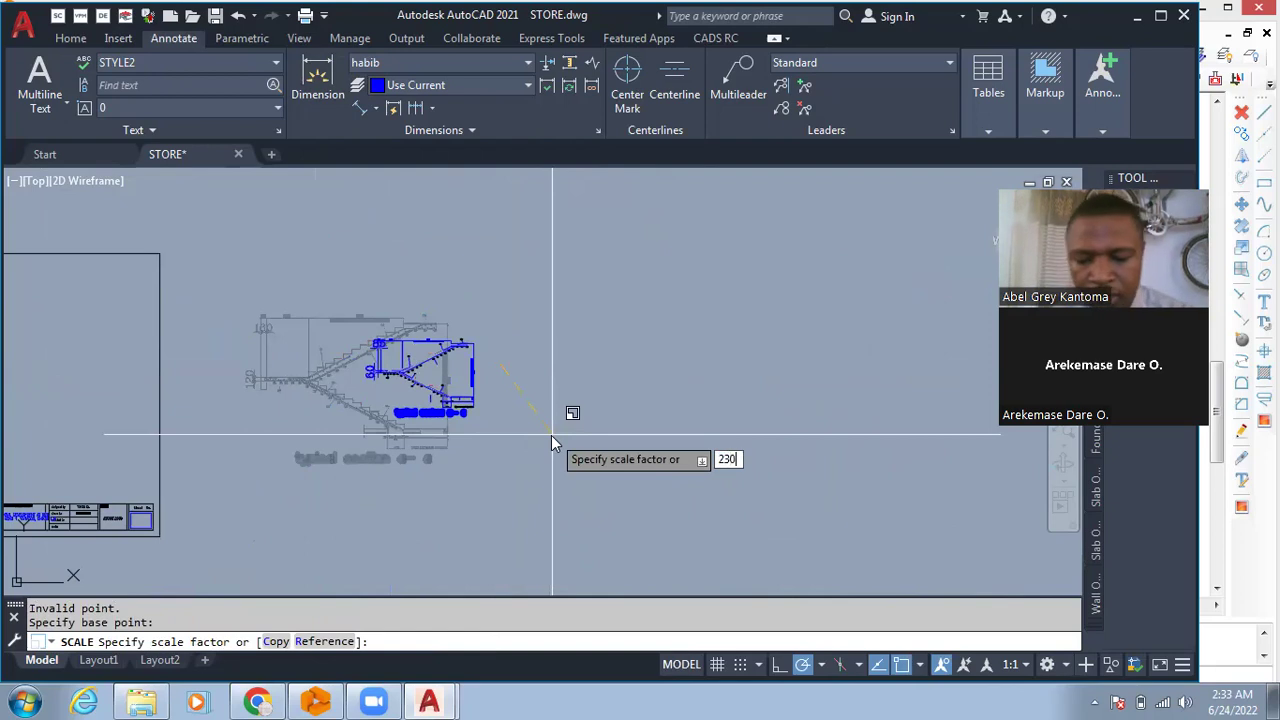
text(/160)
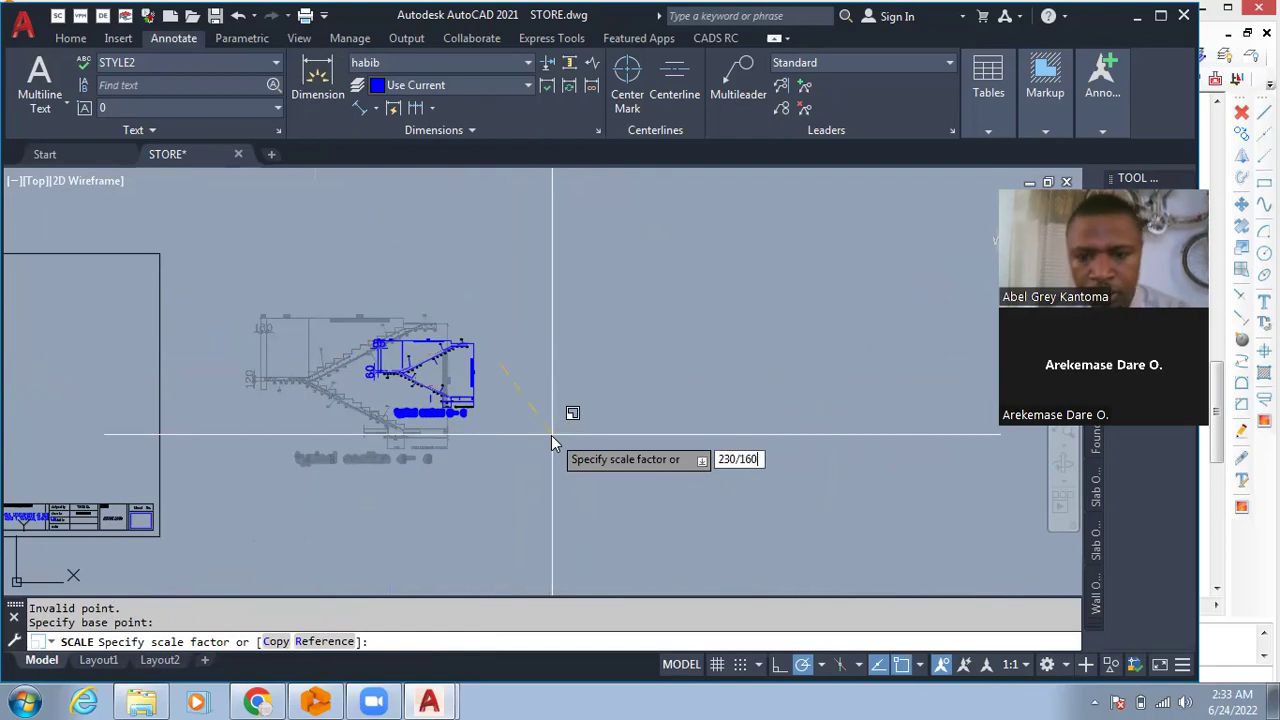
key(Return)
- Zoom in to compare the 235 check dimension against the 230 wall label
scroll(416, 346, up, 8)
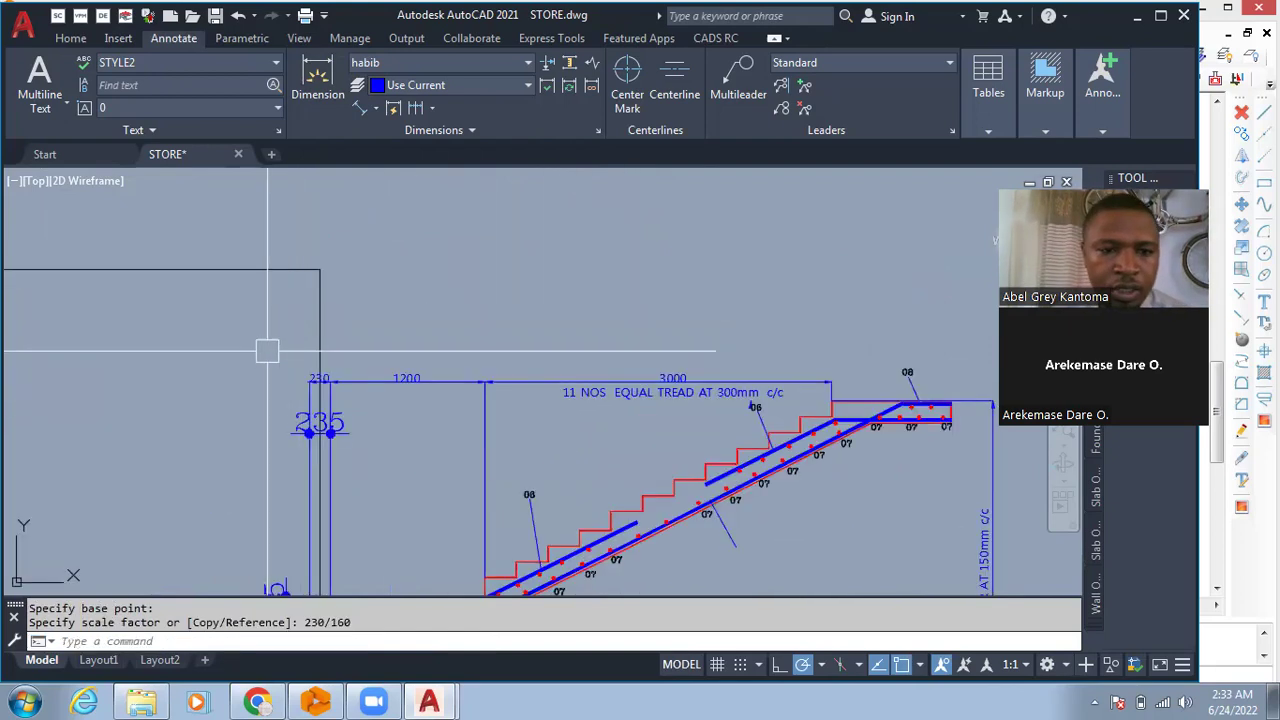
scroll(352, 258, up, 4)
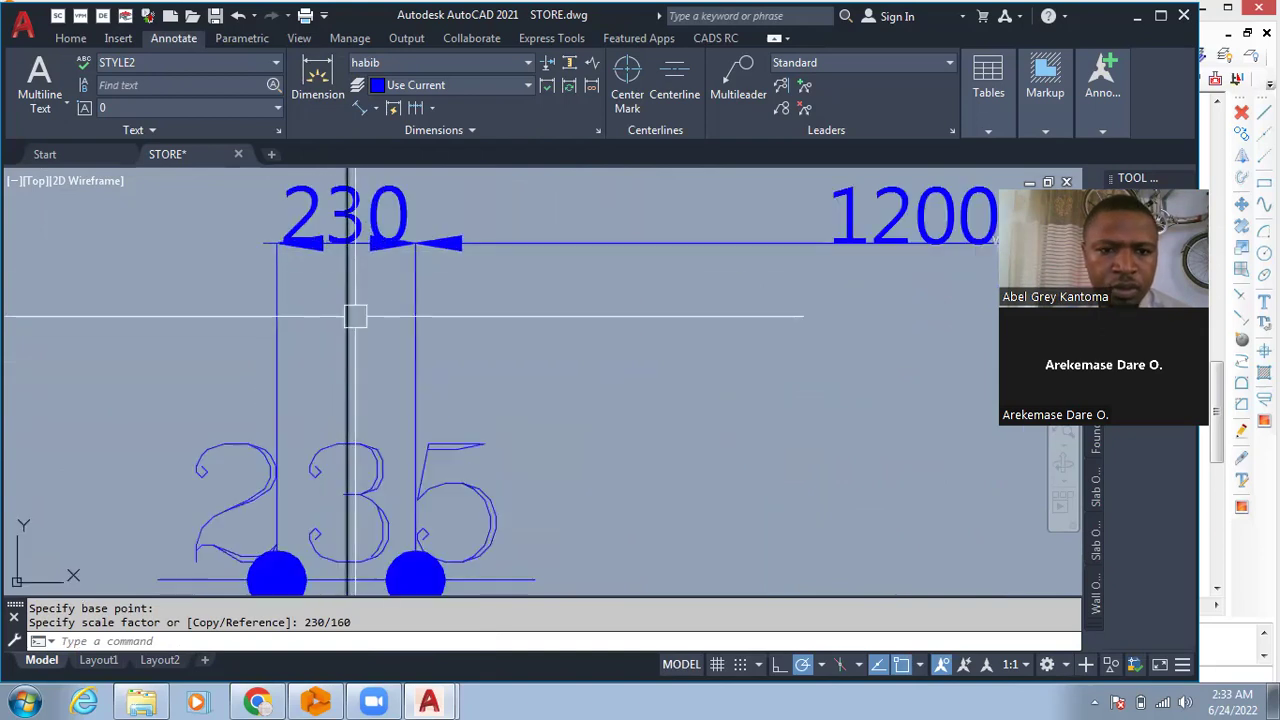
scroll(363, 297, down, 5)
scroll(420, 371, up, 6)
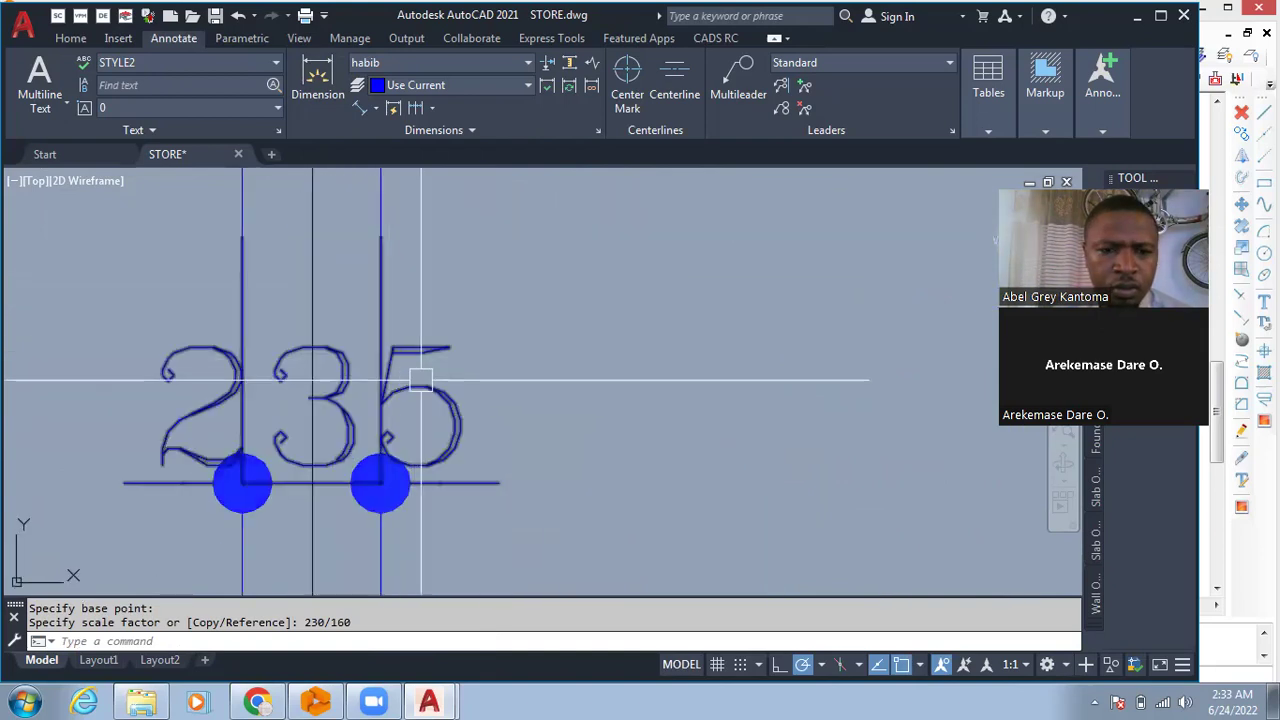
scroll(420, 371, down, 3)
scroll(354, 447, down, 6)
scroll(297, 458, up, 2)
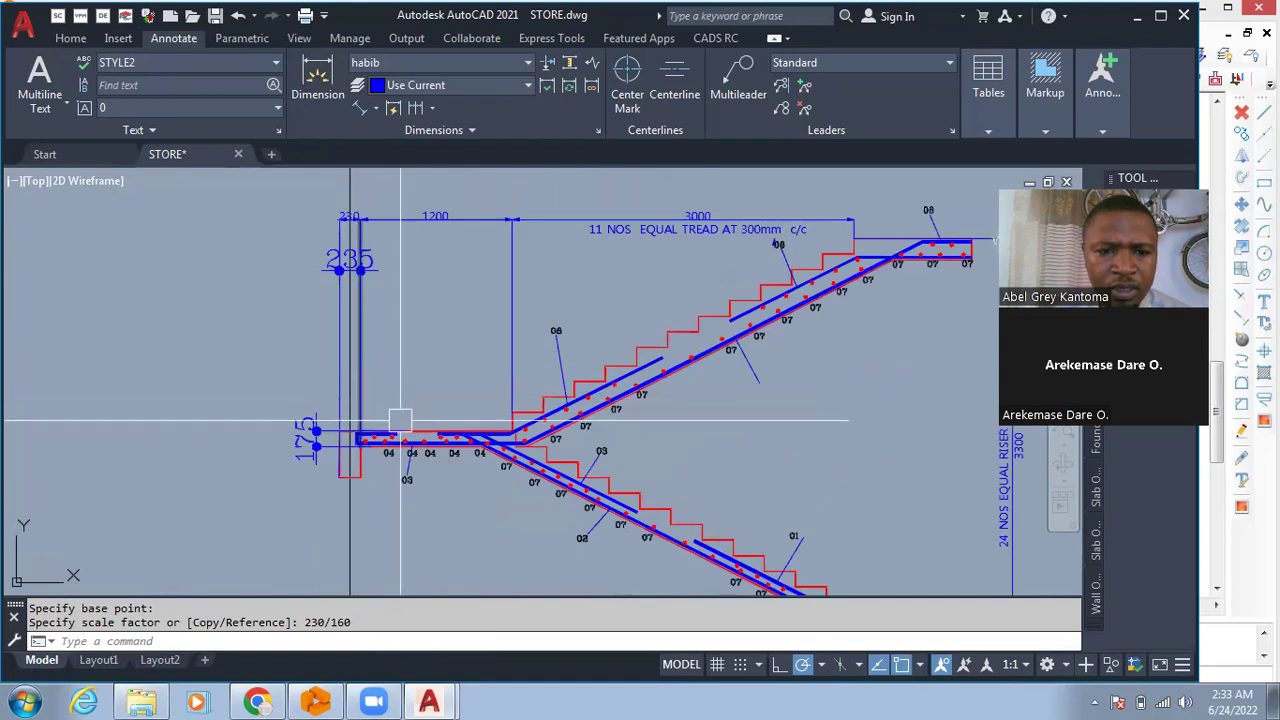
scroll(297, 458, up, 2)
scroll(337, 323, down, 4)
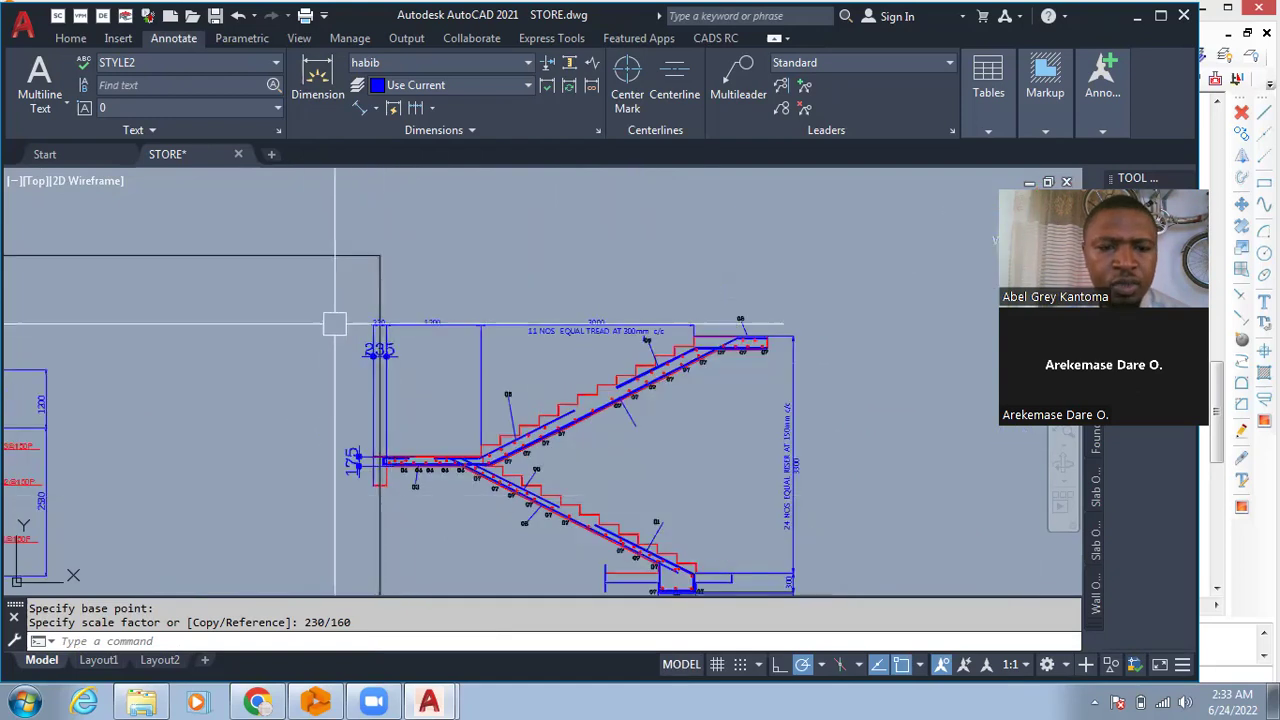
scroll(345, 318, up, 6)
scroll(345, 318, down, 5)
- Move the window-selected staircase section to the right
text(M)
key(Return)
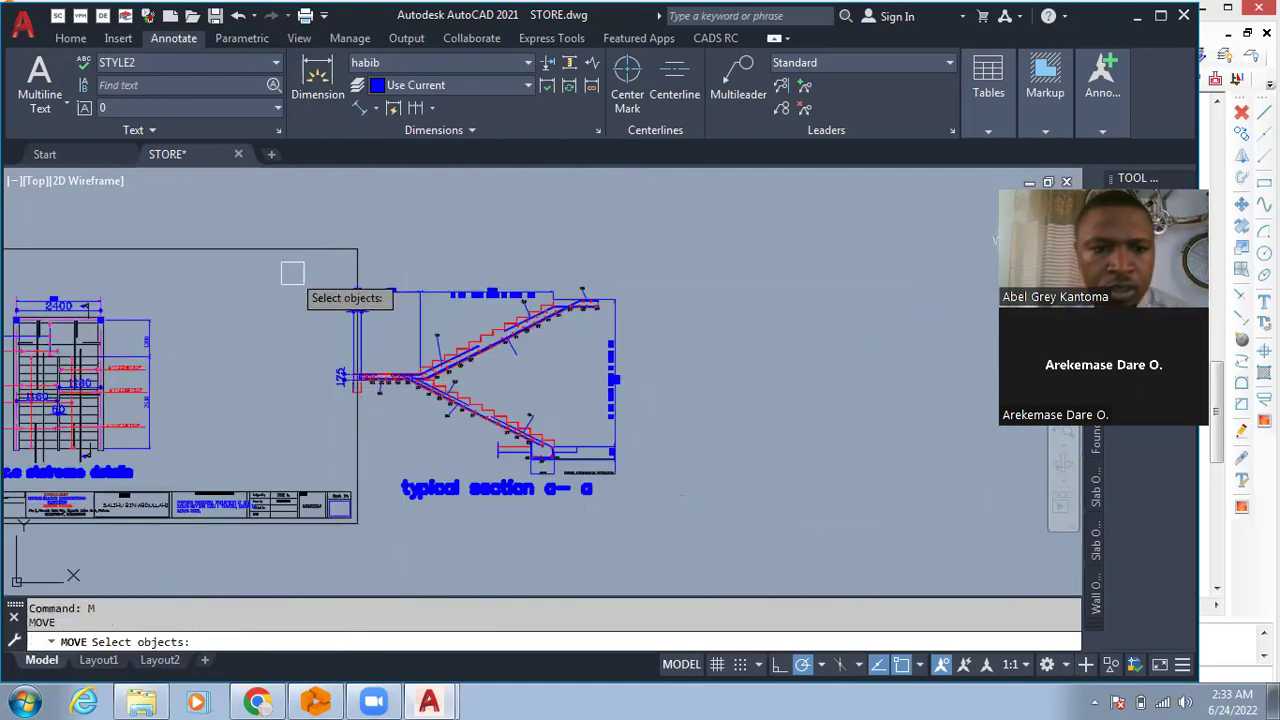
click(298, 275)
click(677, 522)
right_click(619, 518)
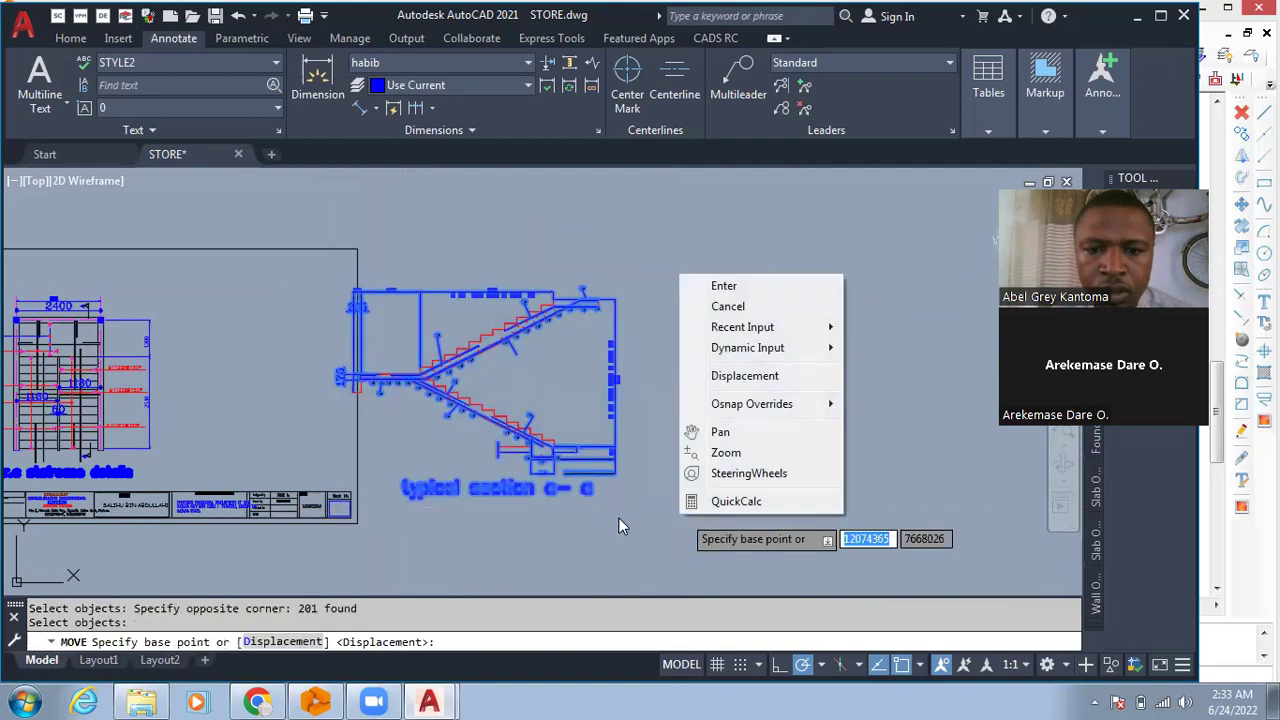
click(613, 516)
click(768, 516)
scroll(526, 360, up, 3)
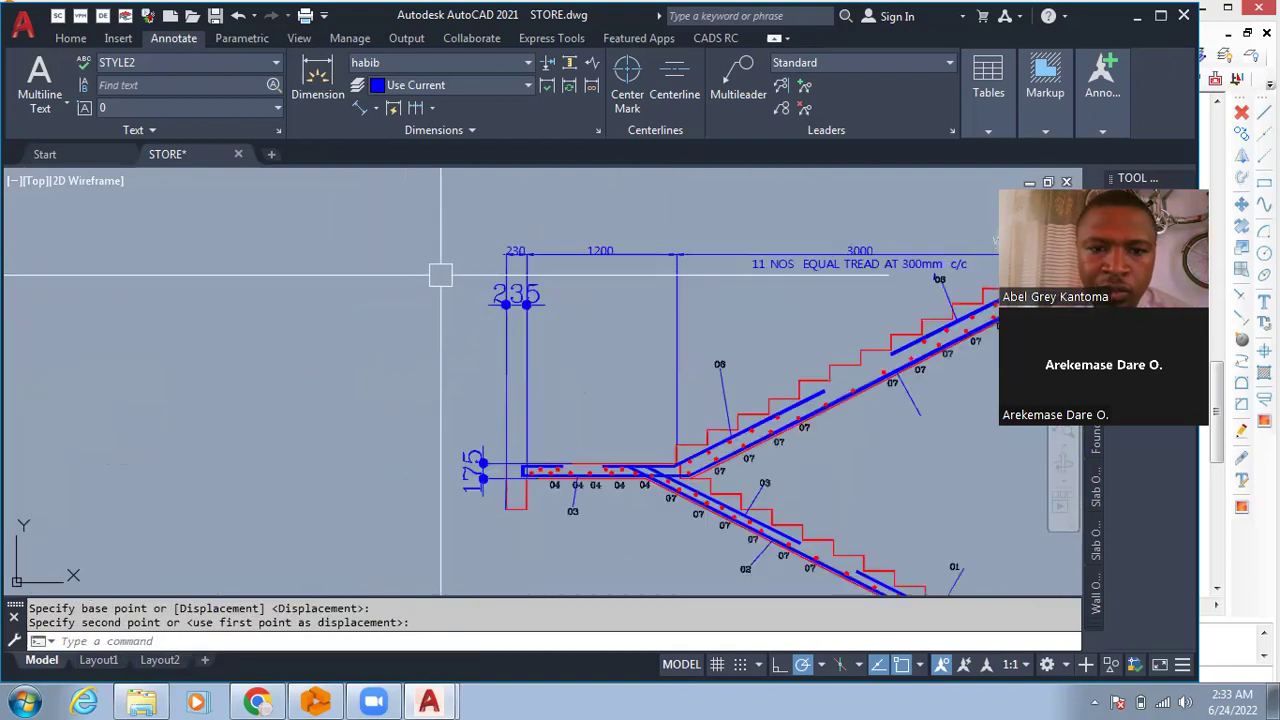
- Rescale the staircase section by 235/230 so the wall check dimension reads 240
text(c)
key(Return)
scroll(600, 440, down, 3)
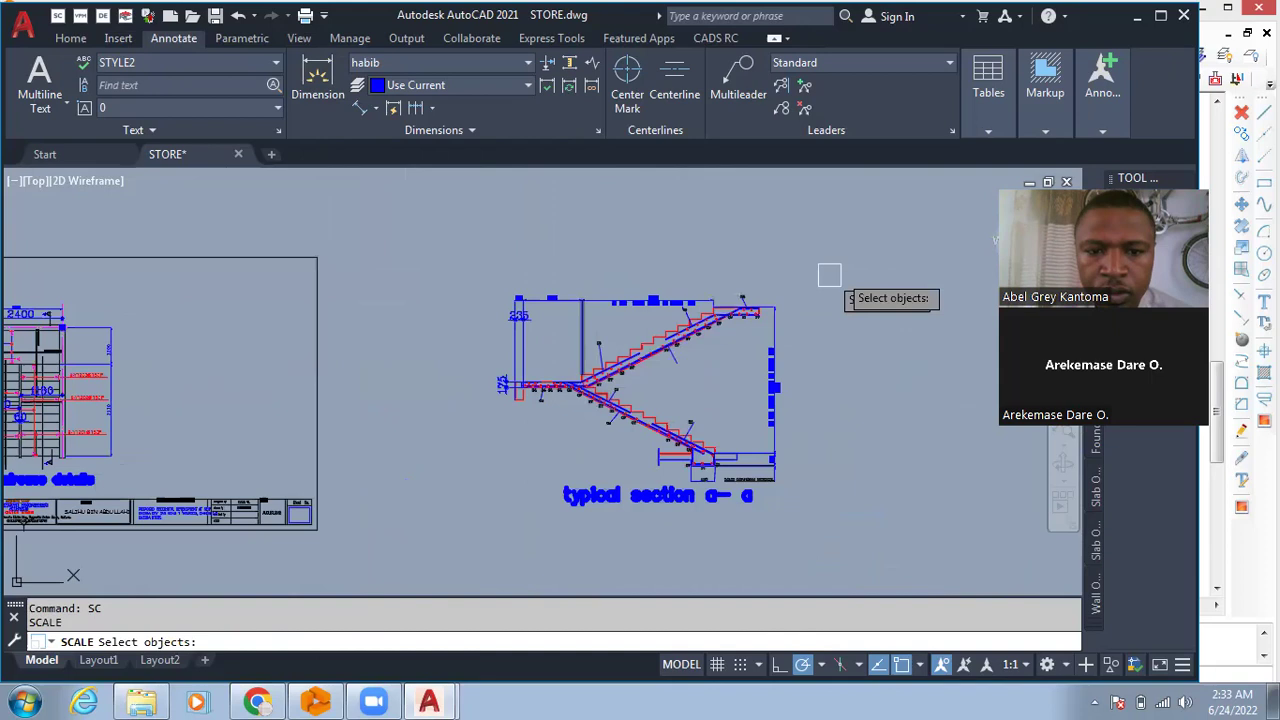
click(832, 248)
click(492, 514)
right_click(808, 366)
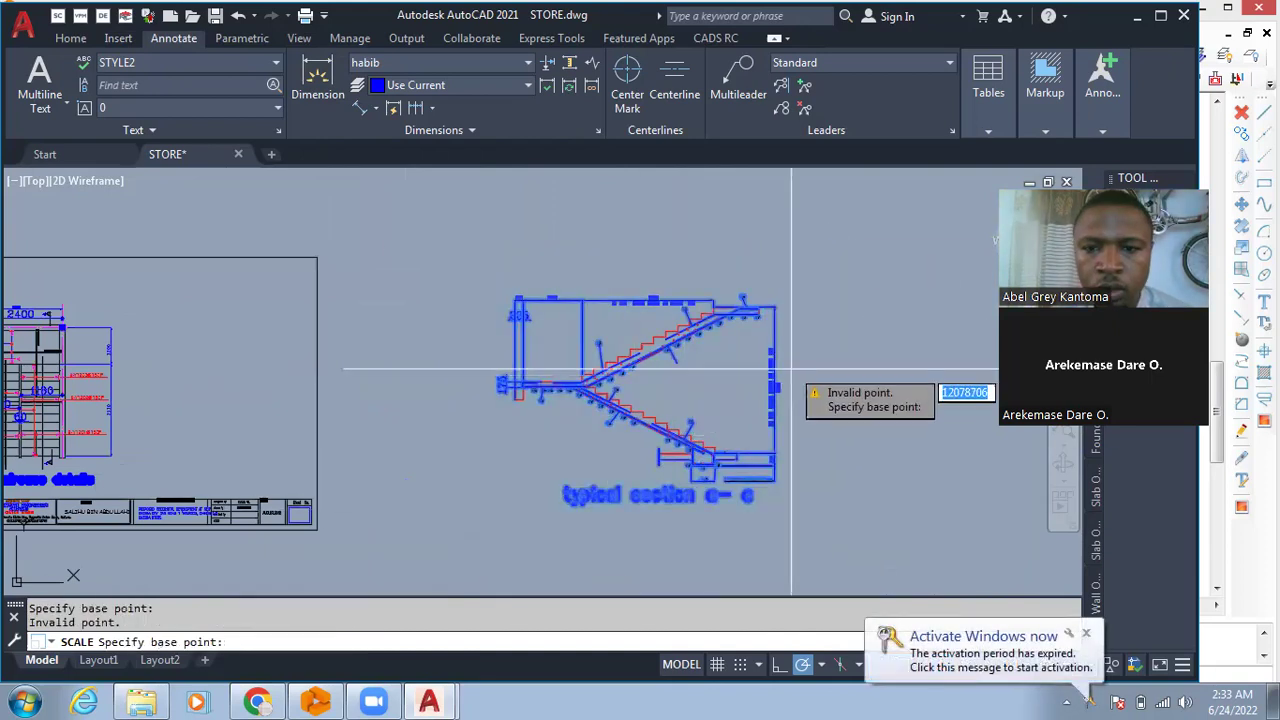
click(798, 360)
text(235/)
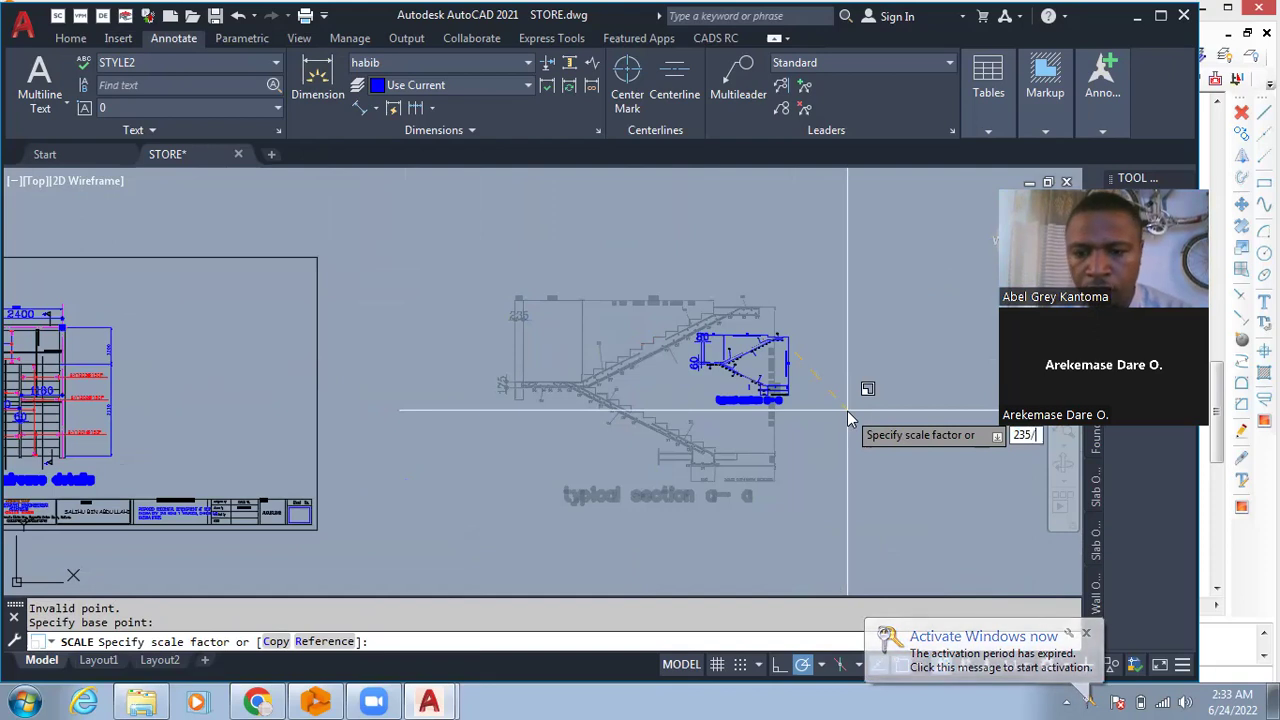
text(230)
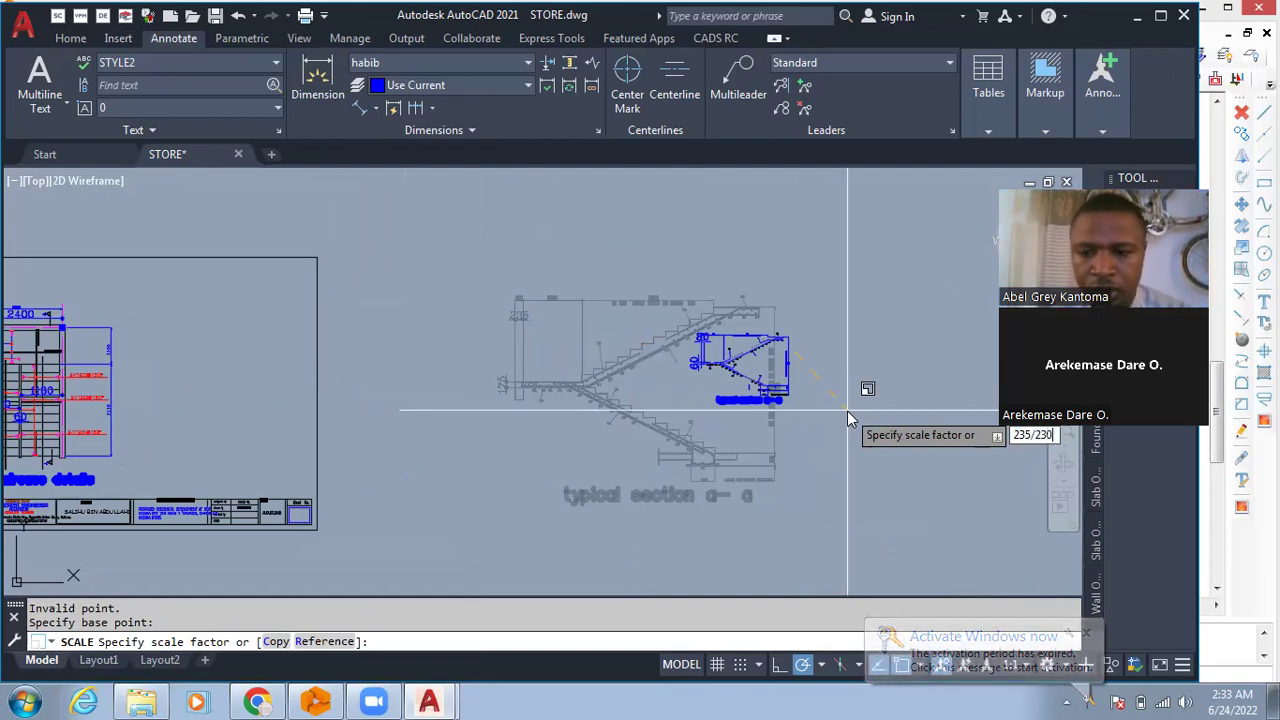
key(Return)
scroll(600, 330, up, 6)
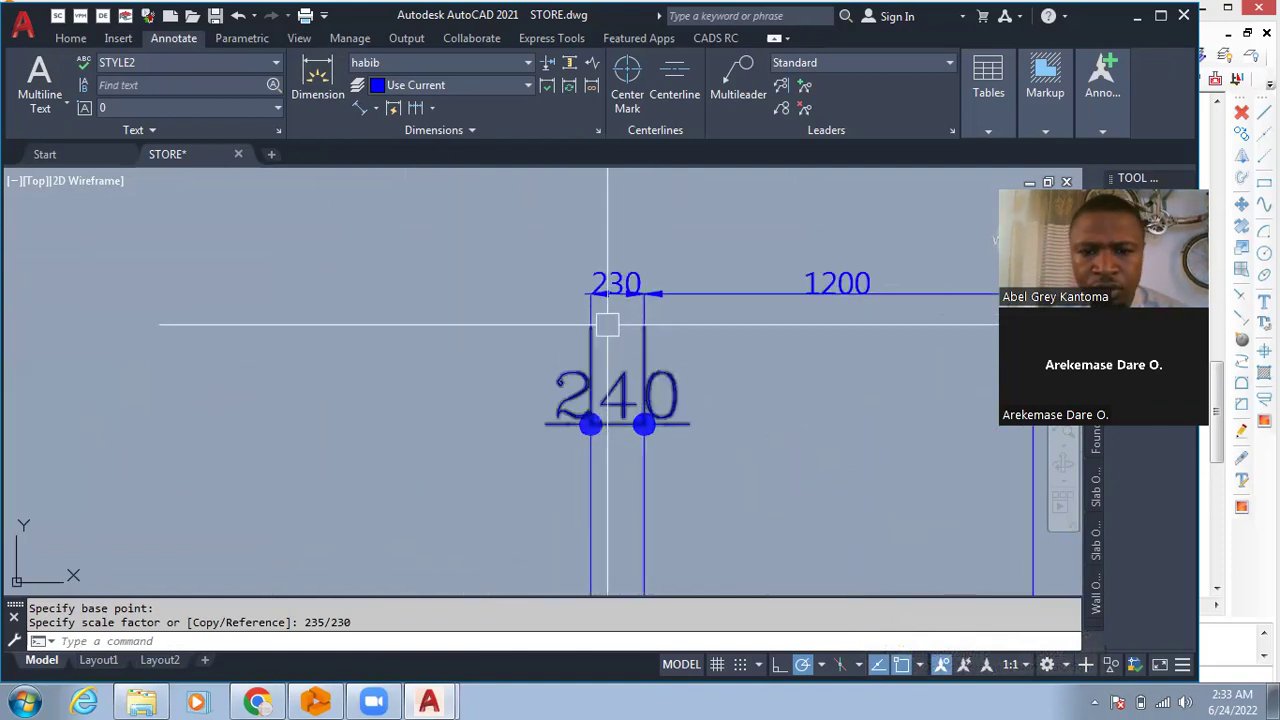
scroll(598, 300, down, 2)
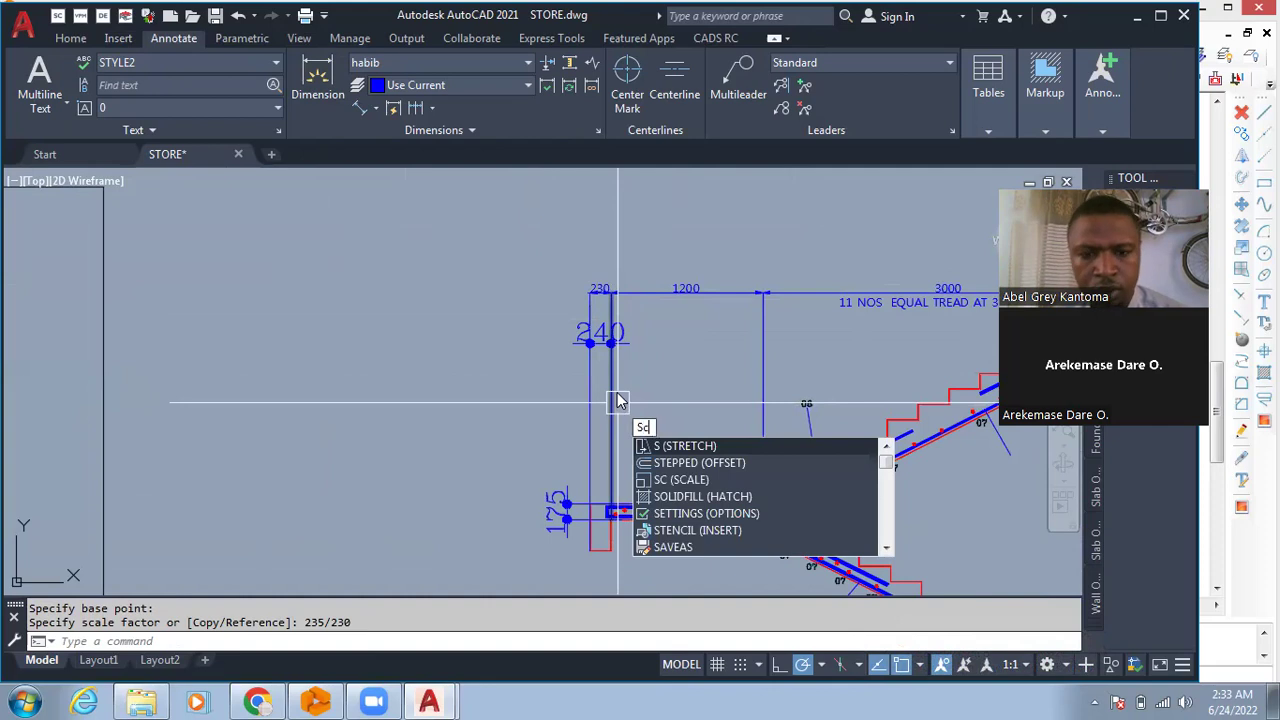
- Cancel the scale command and abandon a mis-picked linear dimension
key(Return)
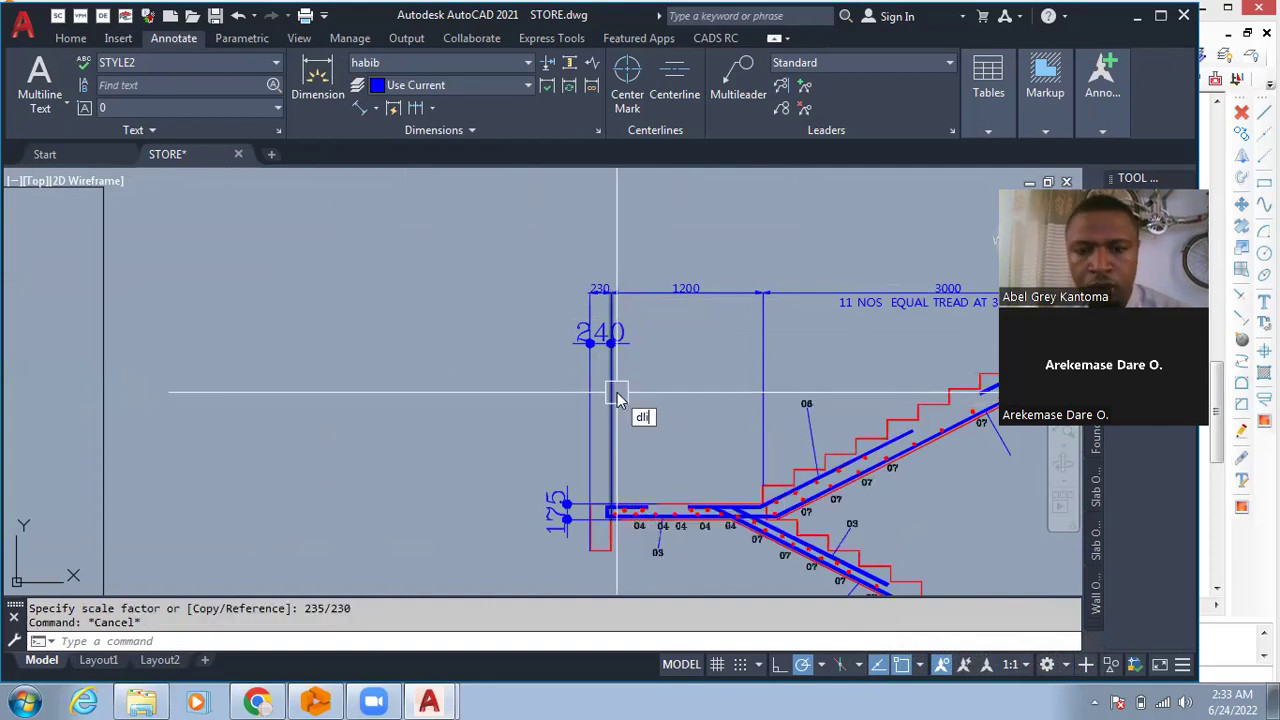
key(Return)
scroll(617, 398, up, 4)
click(590, 390)
click(613, 390)
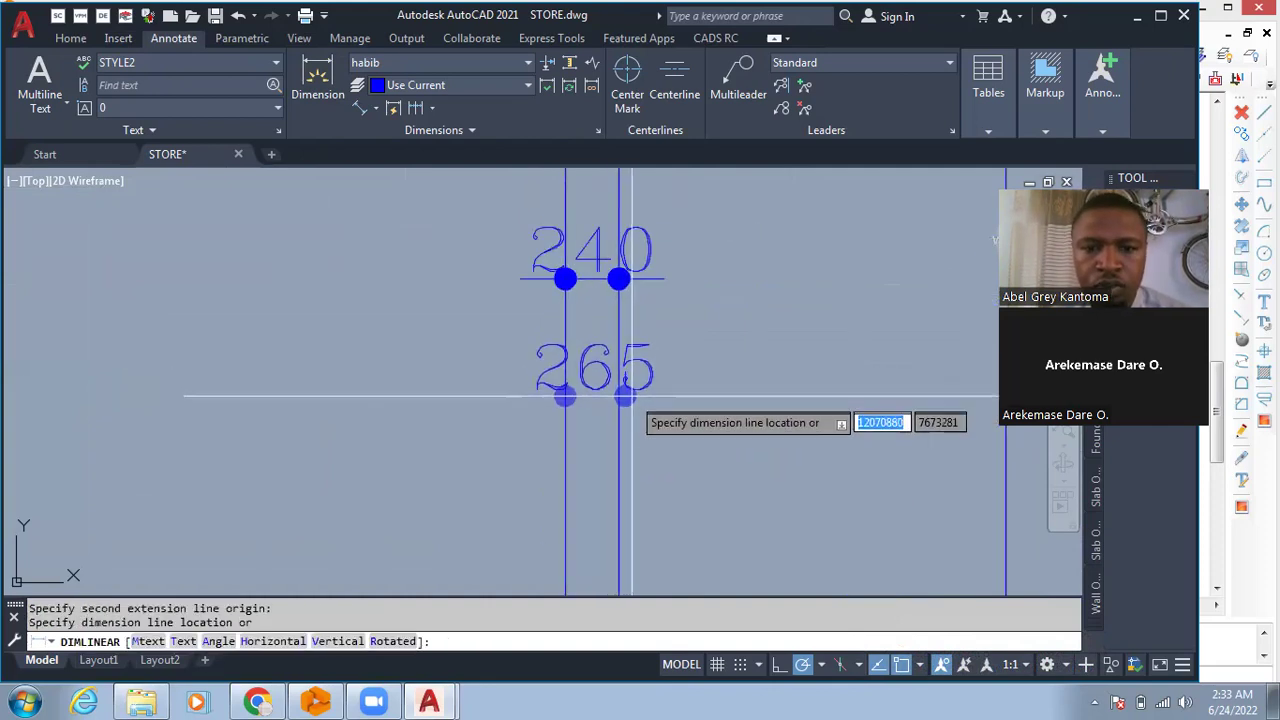
scroll(623, 397, down, 4)
key(Escape)
scroll(631, 358, up, 5)
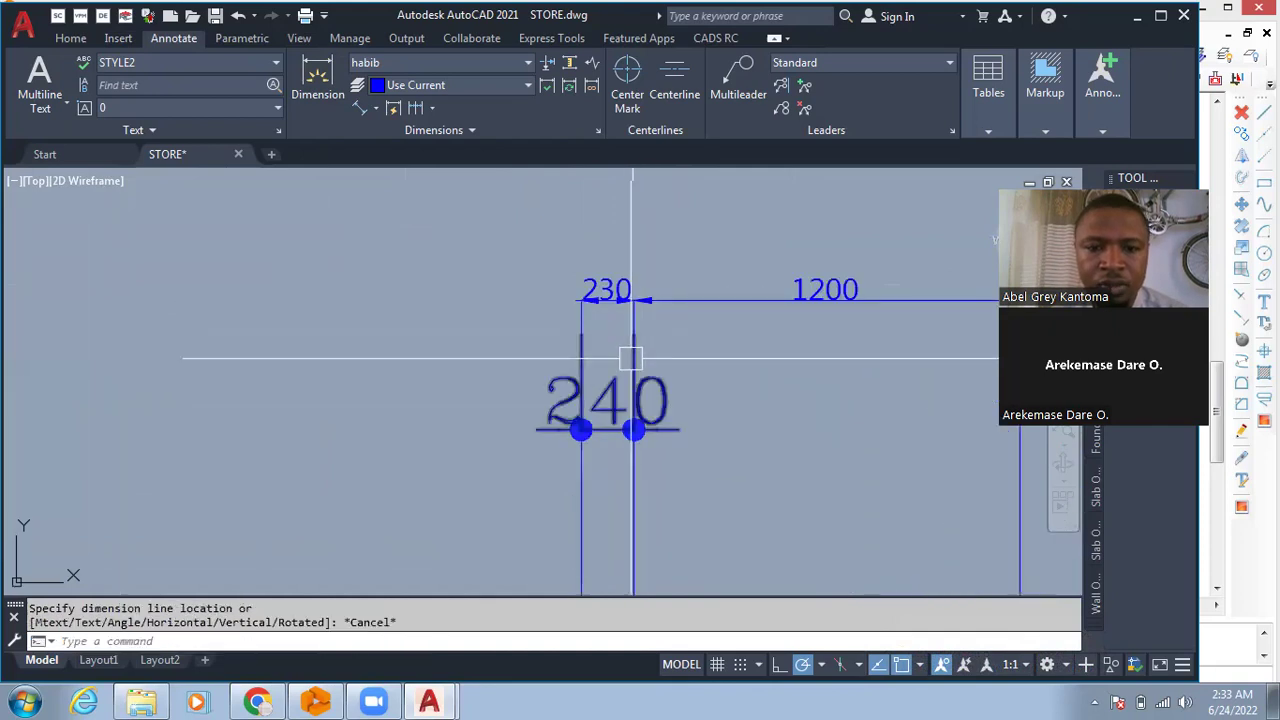
- Dimension the wall thickness (239, shown as 240), then select that check dimension for erasing
key(Return)
click(579, 520)
click(631, 510)
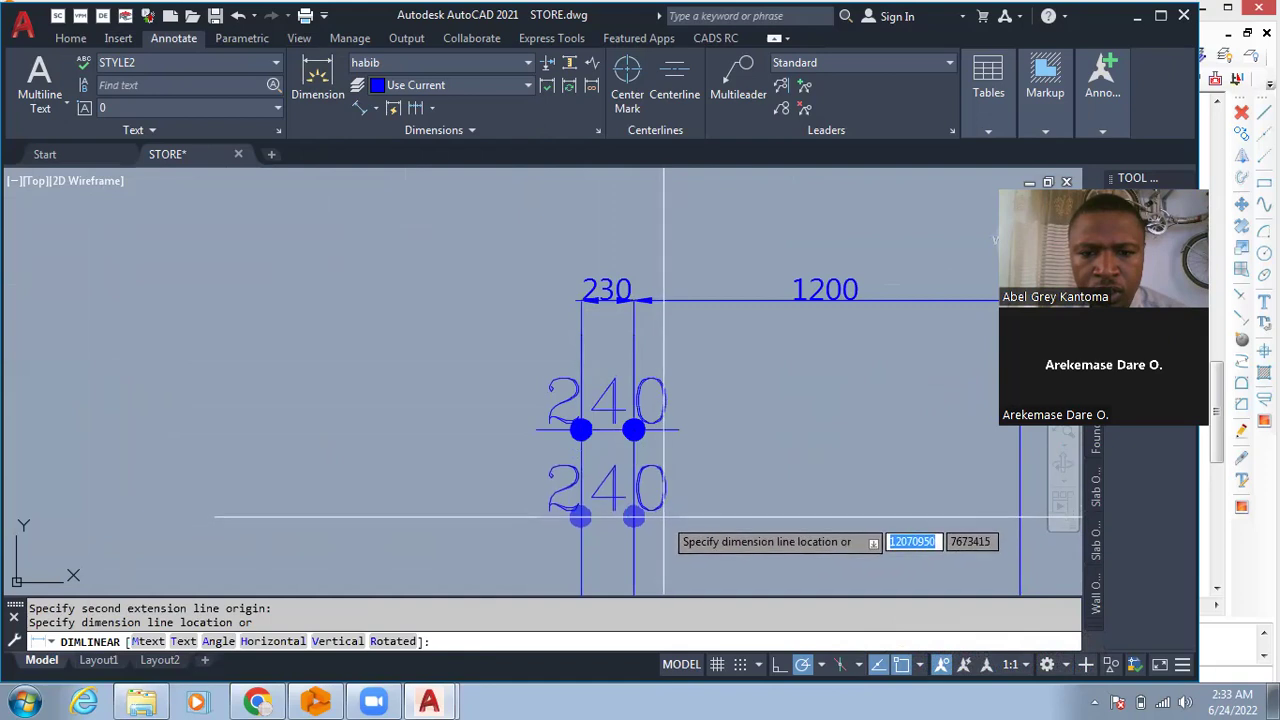
click(674, 516)
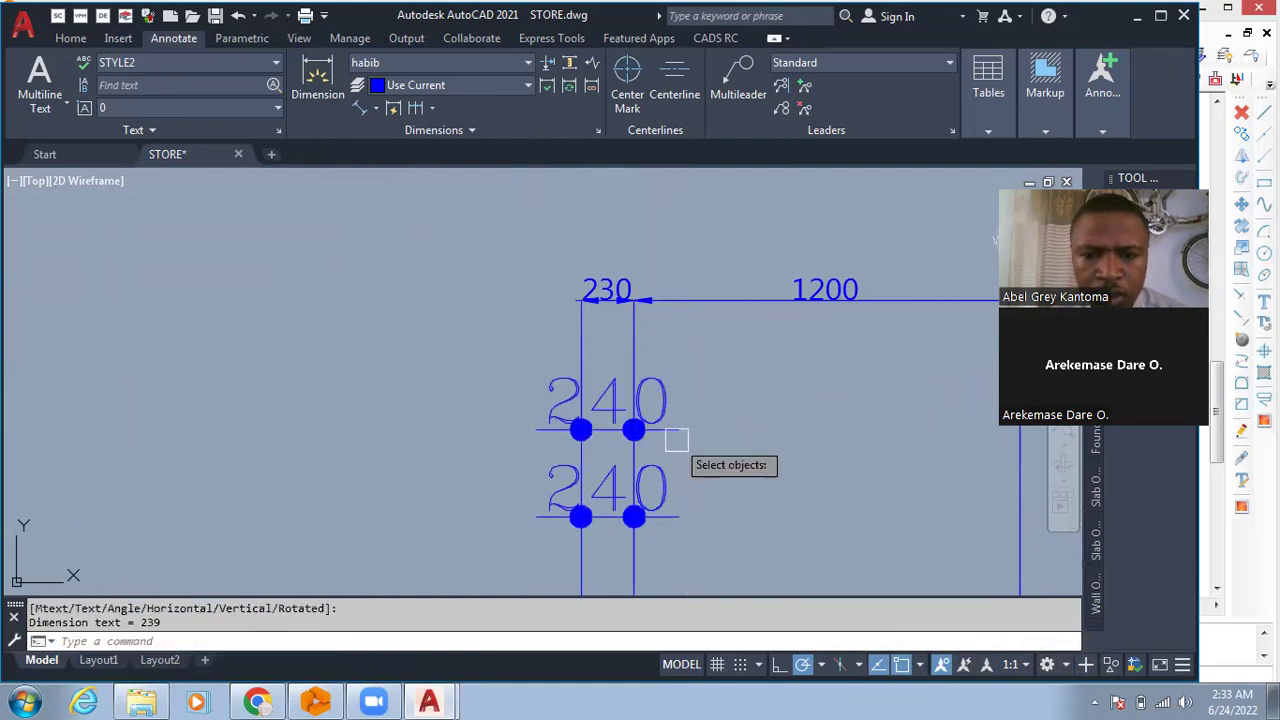
click(676, 440)
scroll(640, 314, down, 4)
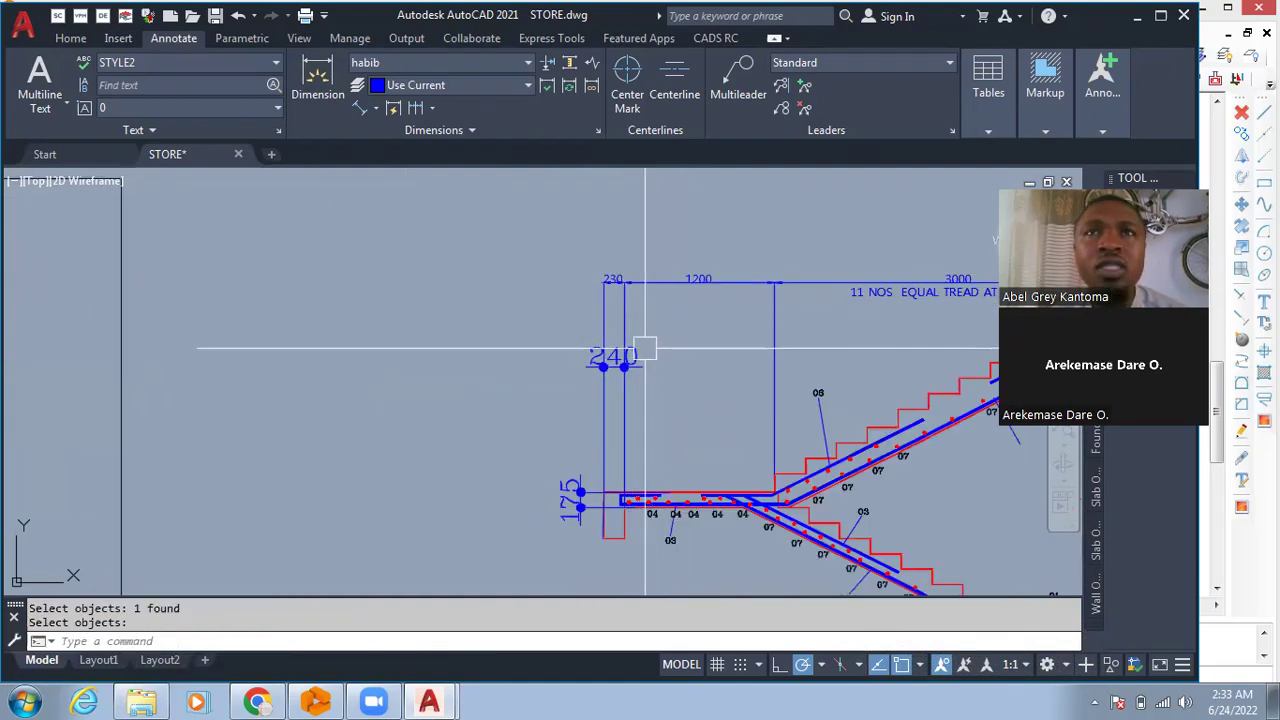
scroll(520, 282, down, 3)
- Rescale the staircase section by 240/230 from a picked base point
key(Return)
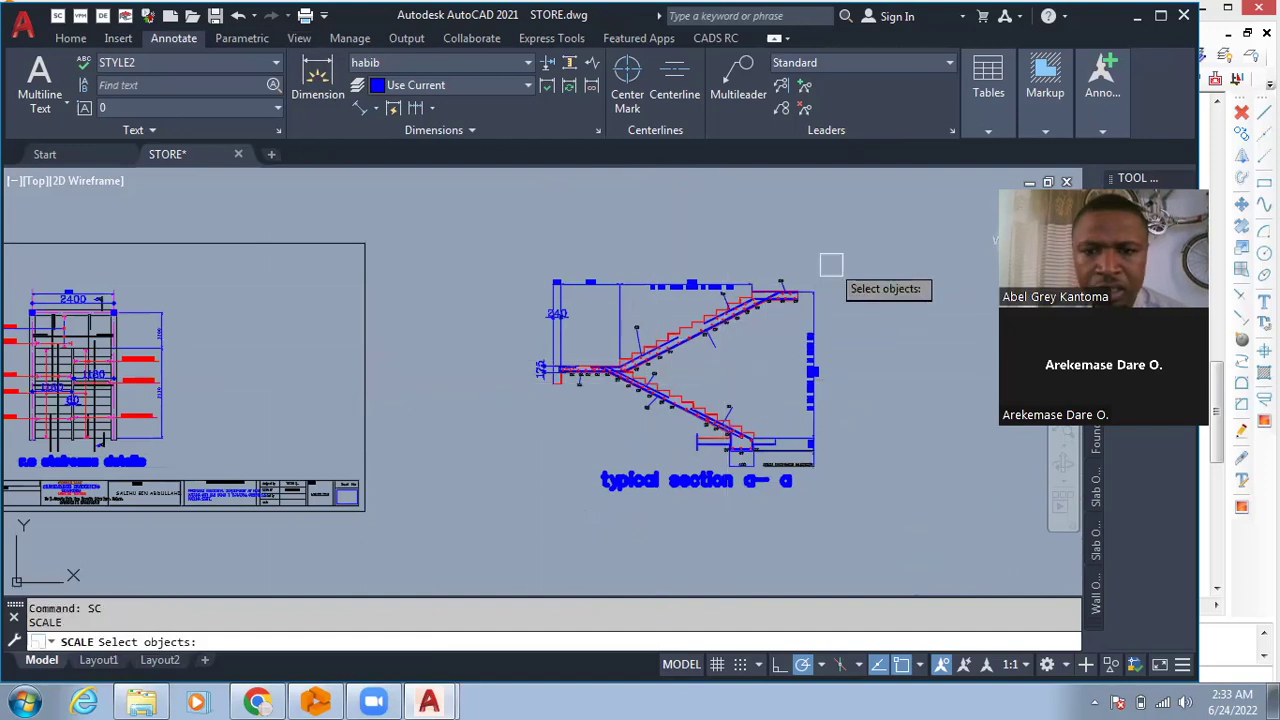
click(829, 185)
click(480, 512)
key(Return)
click(884, 421)
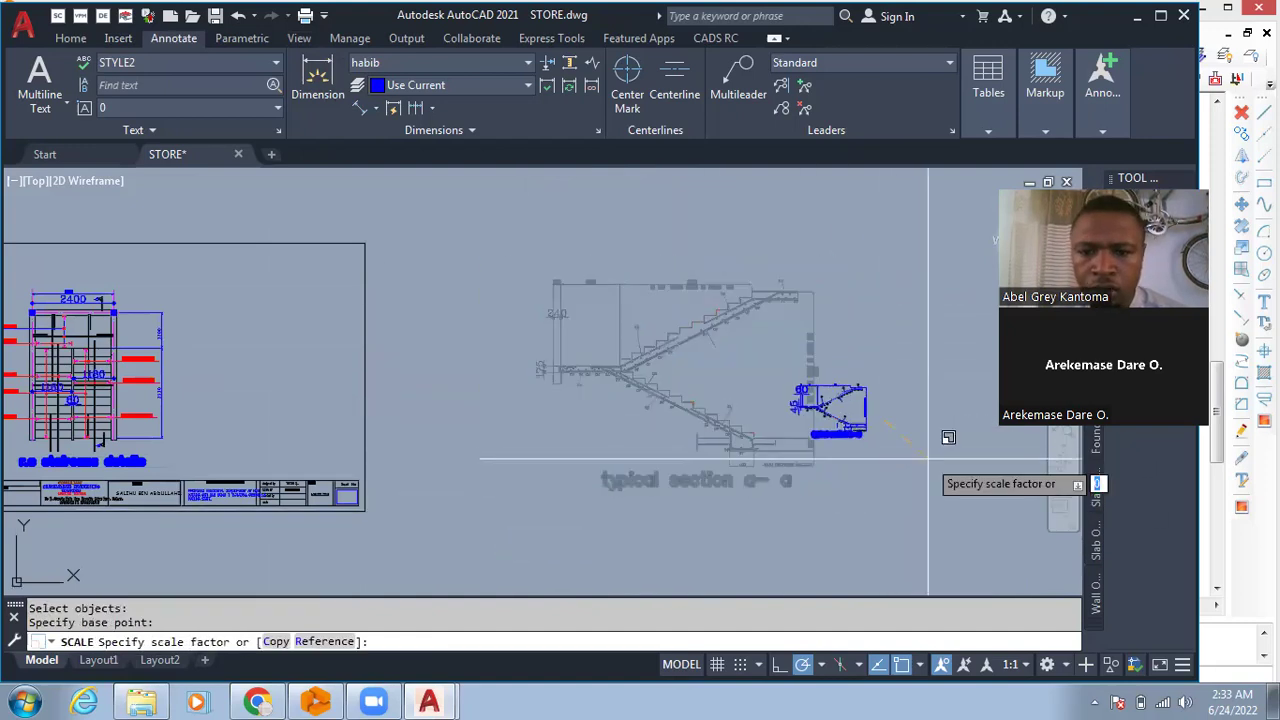
text(240/230)
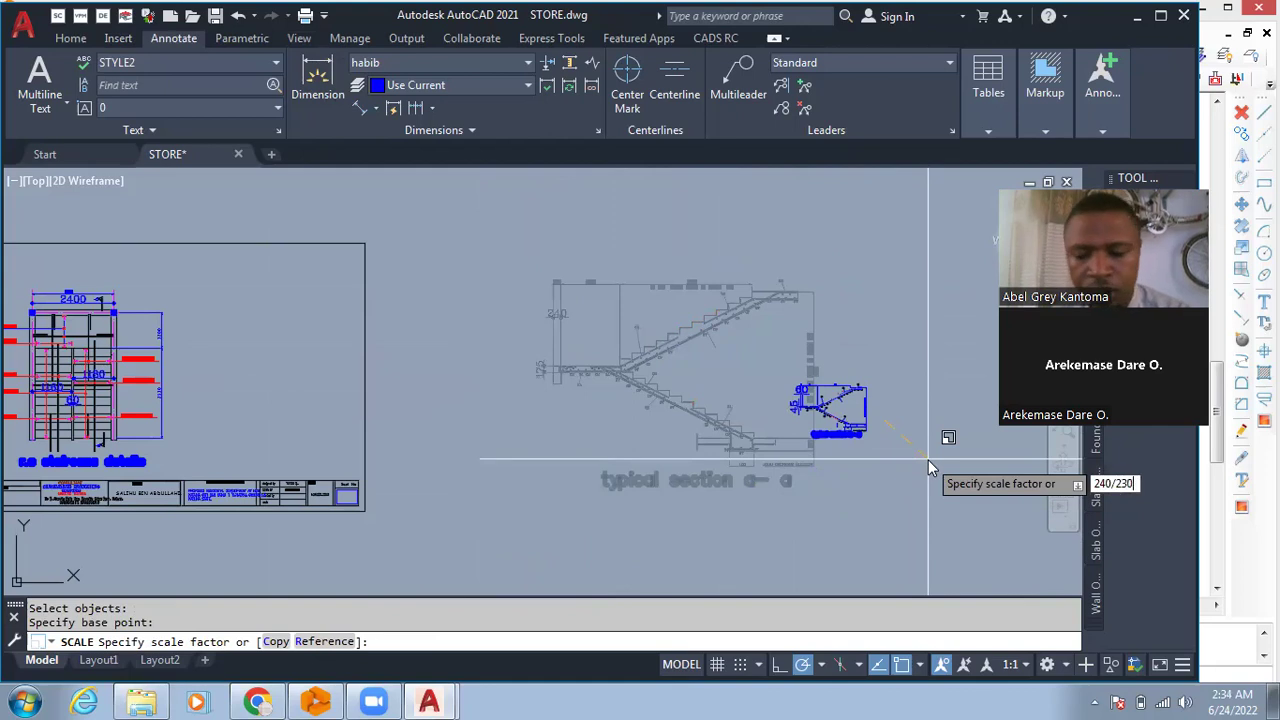
key(Return)
scroll(545, 258, up, 5)
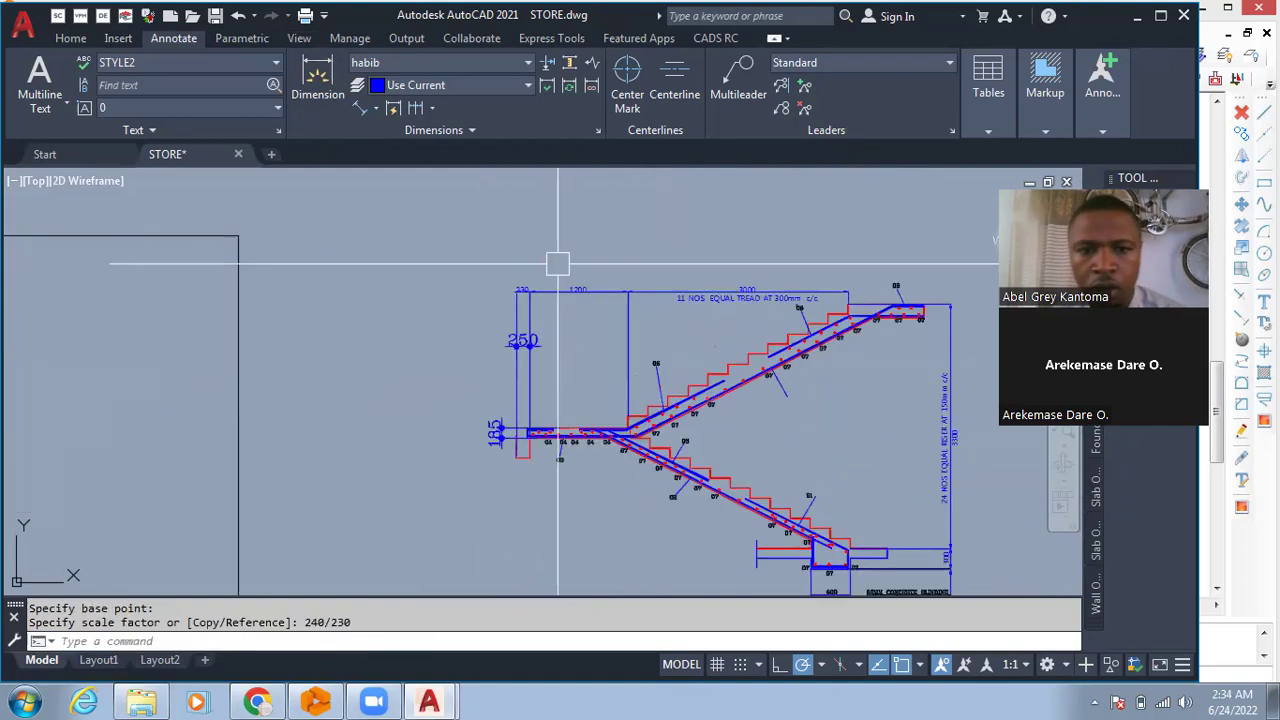
- Start a linear dimension with dli and cancel it unfinished
text(dli)
key(Return)
click(487, 466)
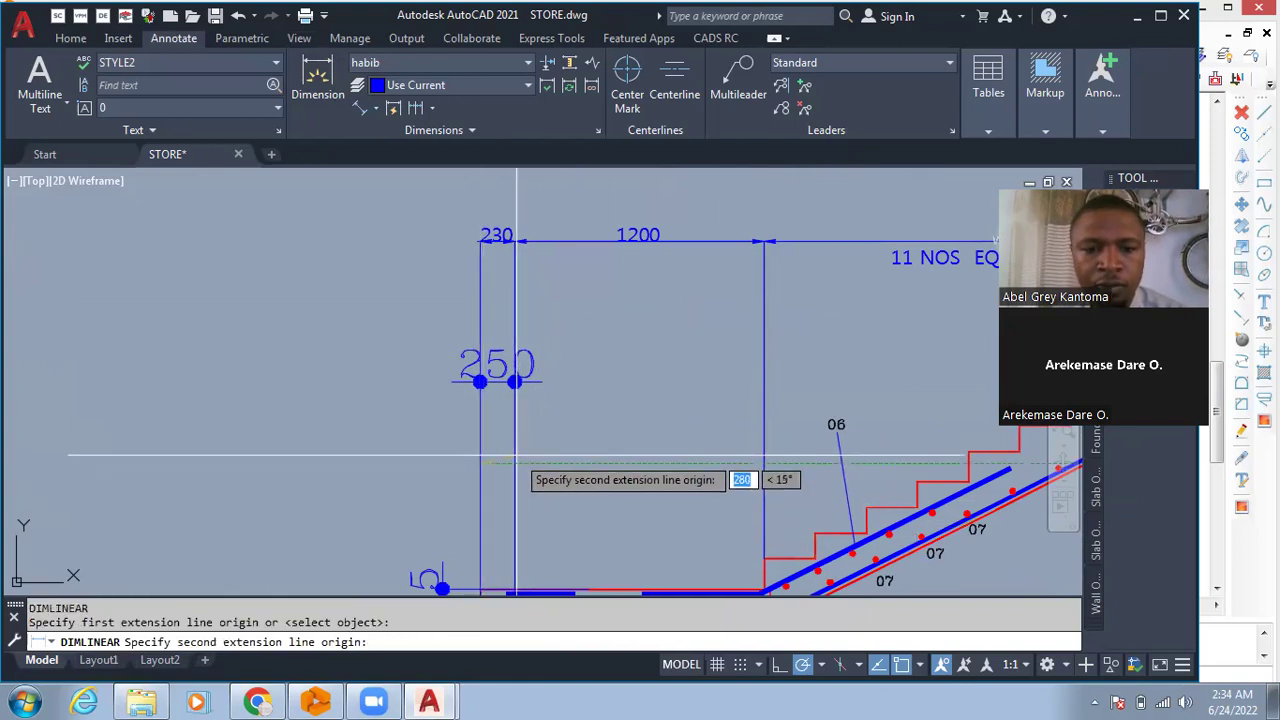
click(516, 458)
key(Escape)
scroll(523, 417, down, 6)
- Rescale the section by 230/250 so the wall dimension reads 230
text(s)
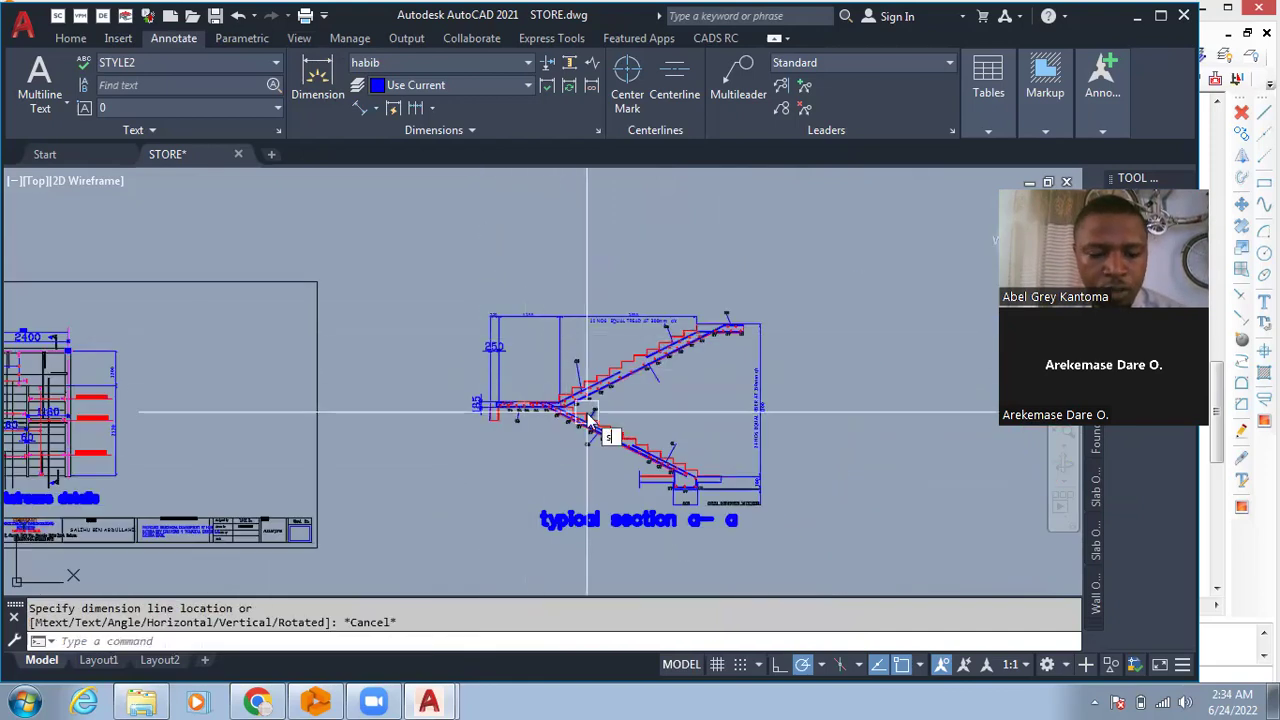
text(c)
key(Return)
click(837, 286)
click(497, 529)
key(Return)
key(Return)
click(807, 396)
text(230/)
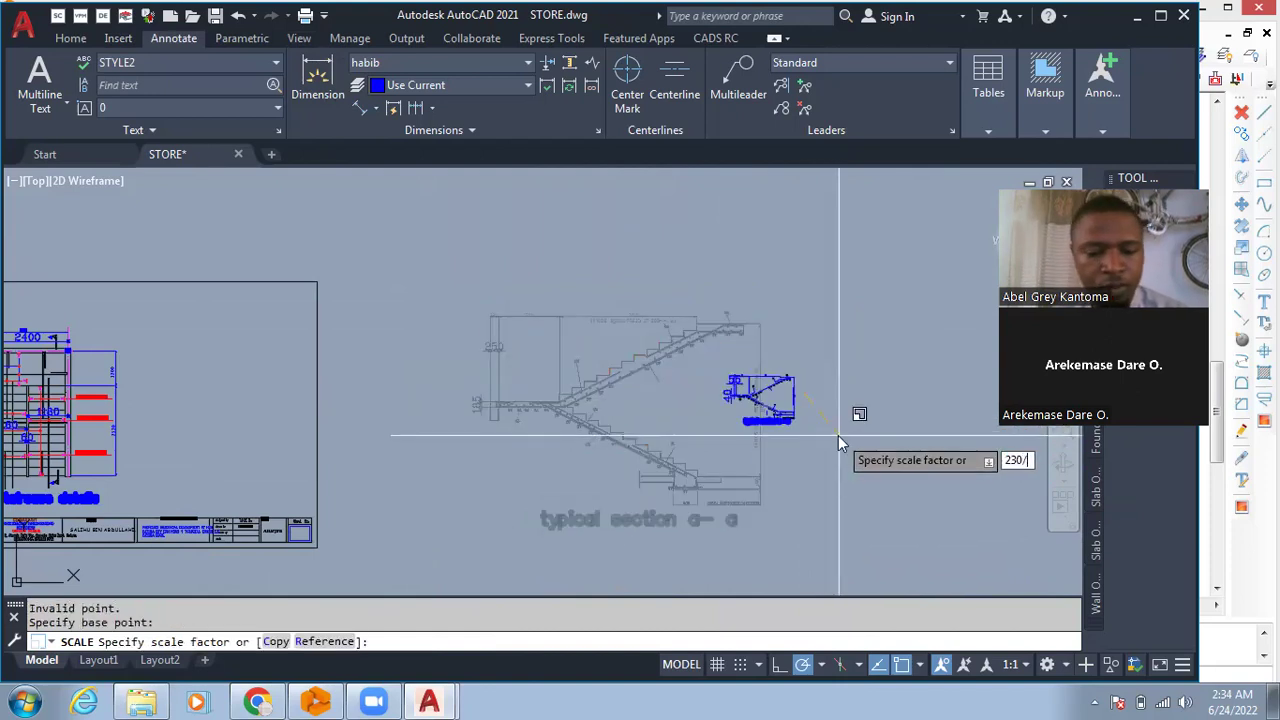
text(250)
key(Return)
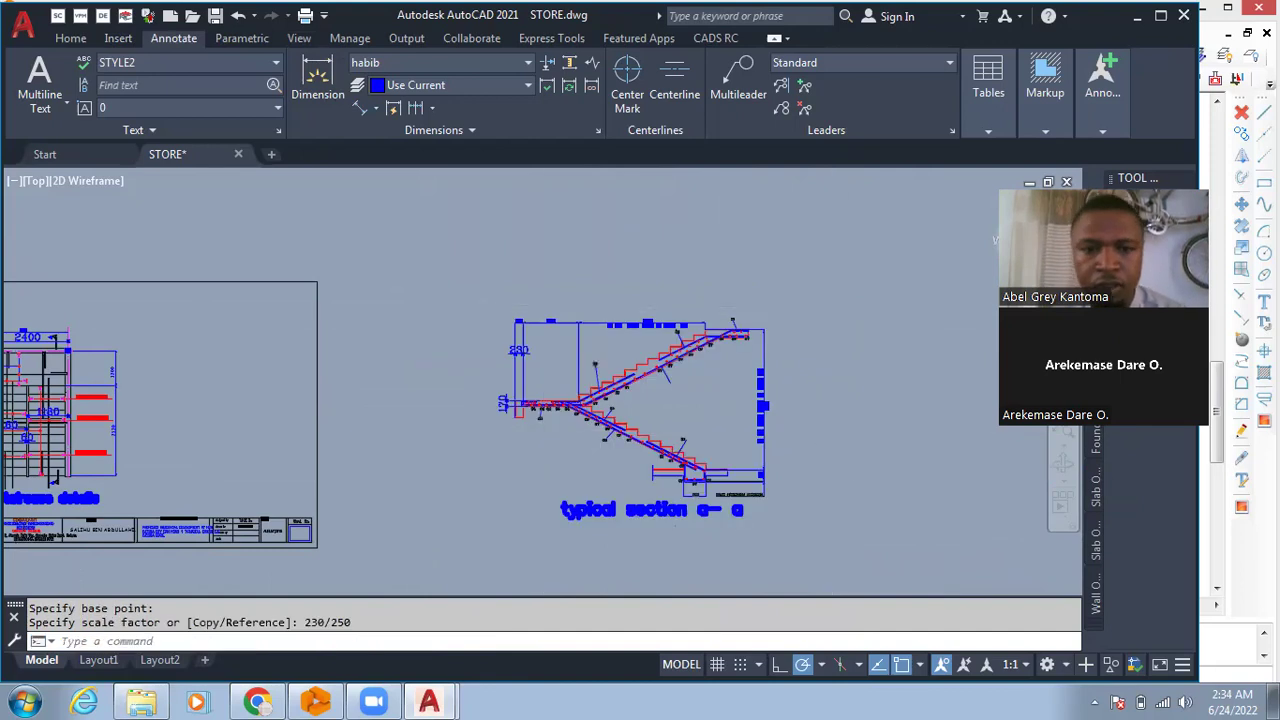
scroll(517, 415, up, 5)
scroll(517, 415, up, 4)
- Erase the previous wall check dimension
text(E)
key(Return)
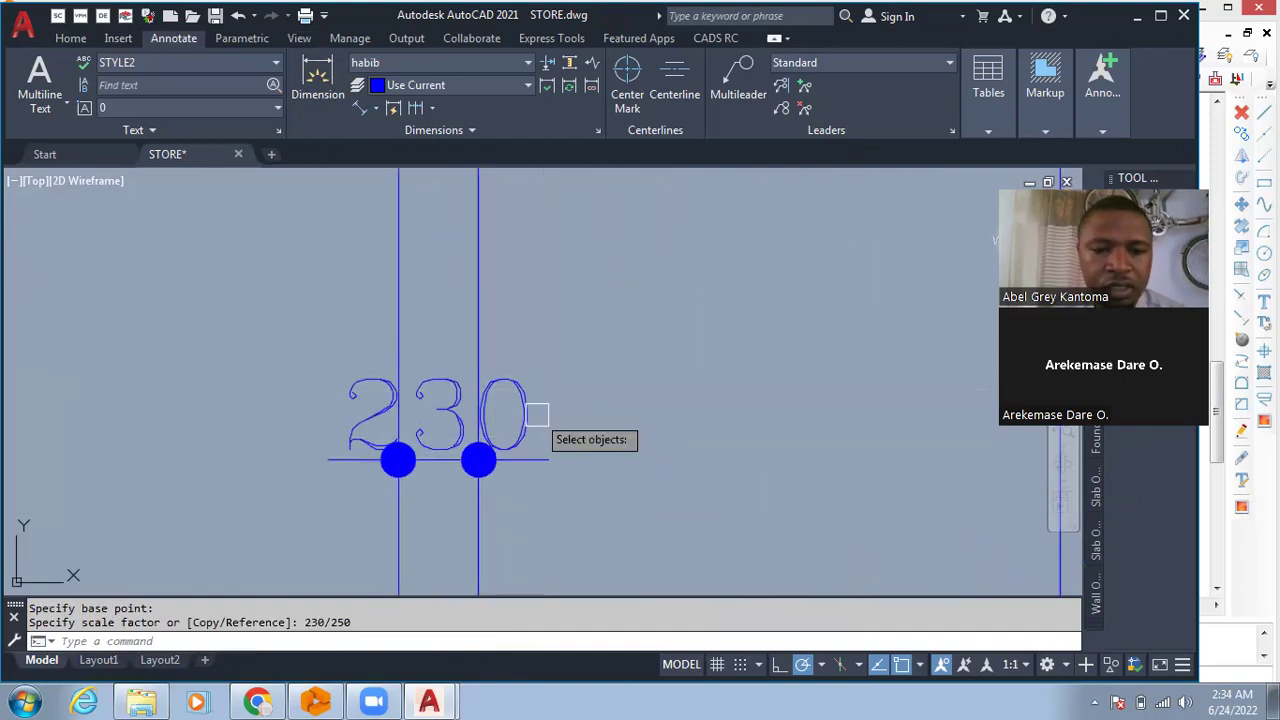
click(540, 391)
scroll(503, 343, down, 8)
- Pick the two wall faces for a new linear dimension
text(dli)
key(Return)
click(477, 415)
scroll(509, 415, up, 3)
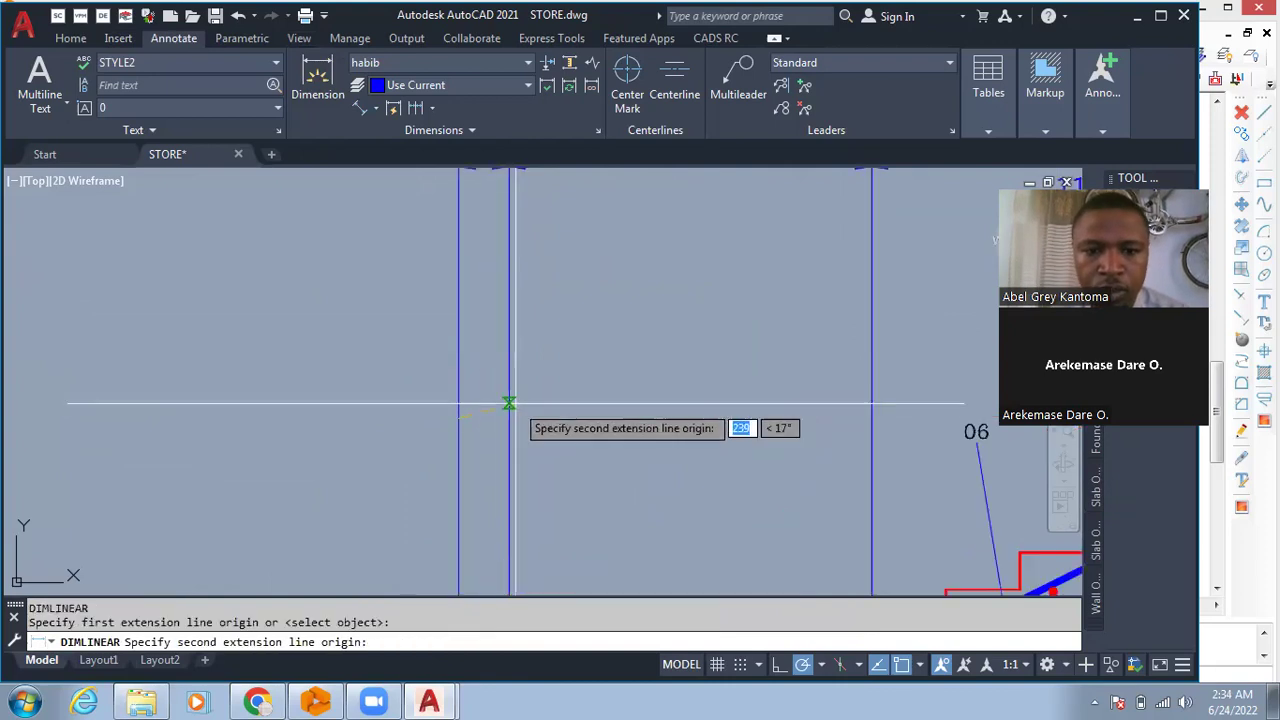
click(509, 415)
scroll(509, 383, up, 2)
scroll(603, 494, down, 4)
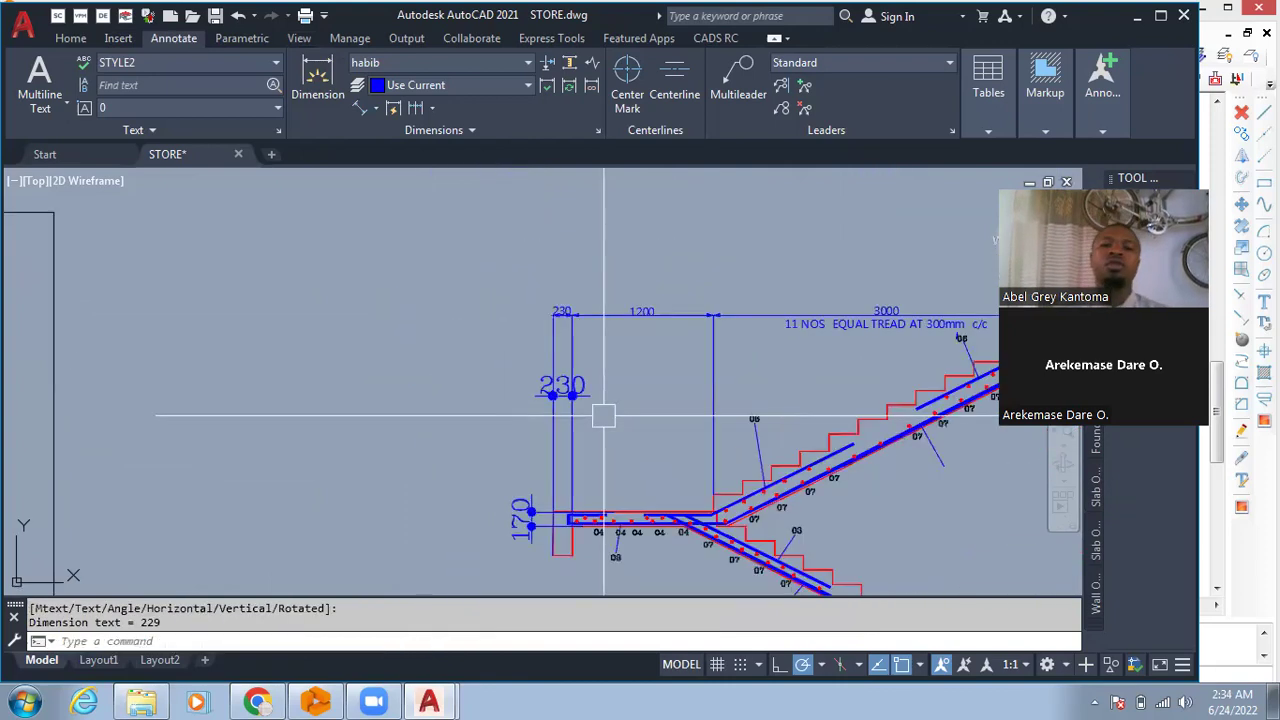
scroll(606, 383, up, 3)
scroll(500, 363, down, 2)
scroll(500, 363, up, 2)
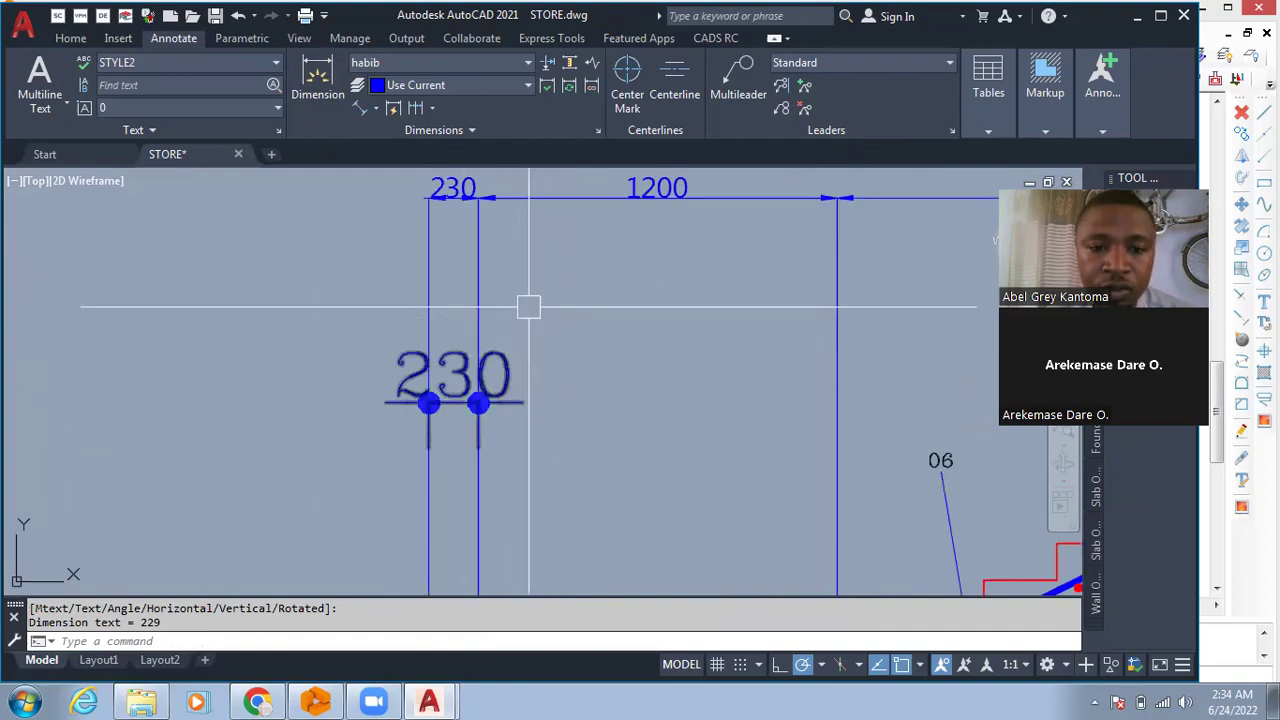
scroll(410, 255, down, 5)
scroll(365, 288, up, 8)
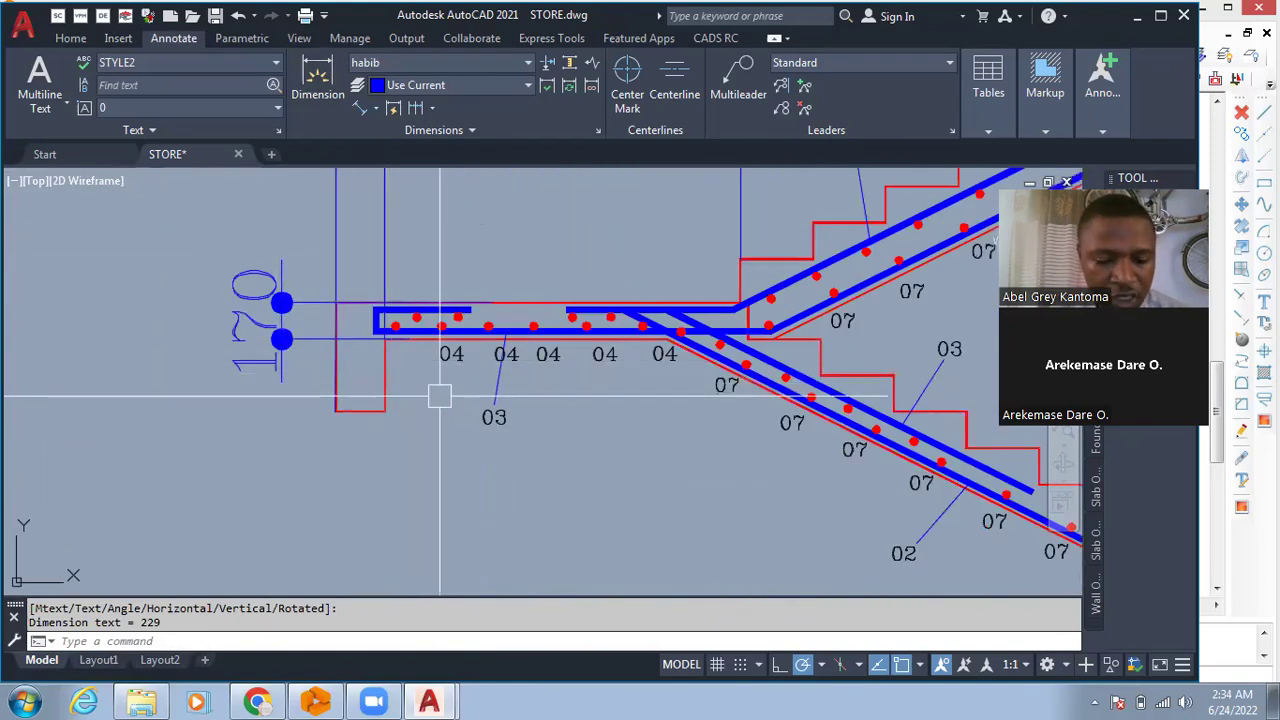
- Add a linear dimension across the landing slab thickness, about 170
text(i)
key(Return)
scroll(452, 330, up, 4)
click(476, 338)
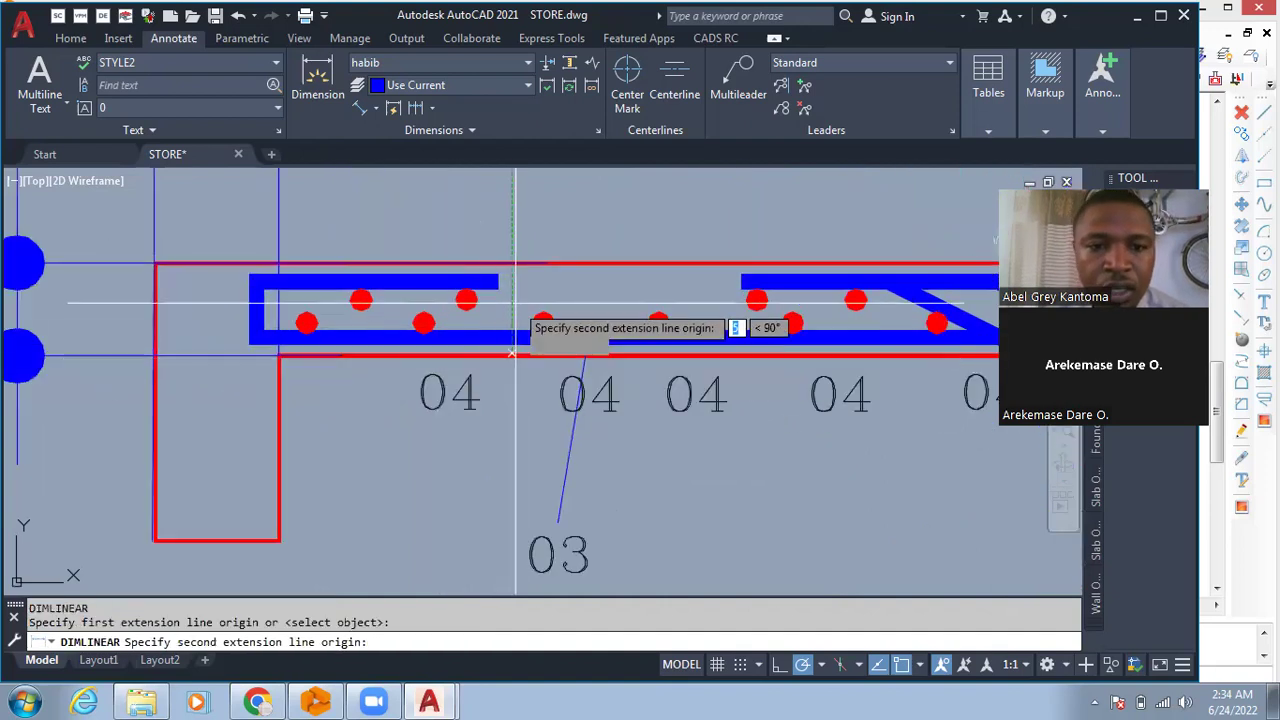
click(583, 265)
scroll(612, 264, down, 4)
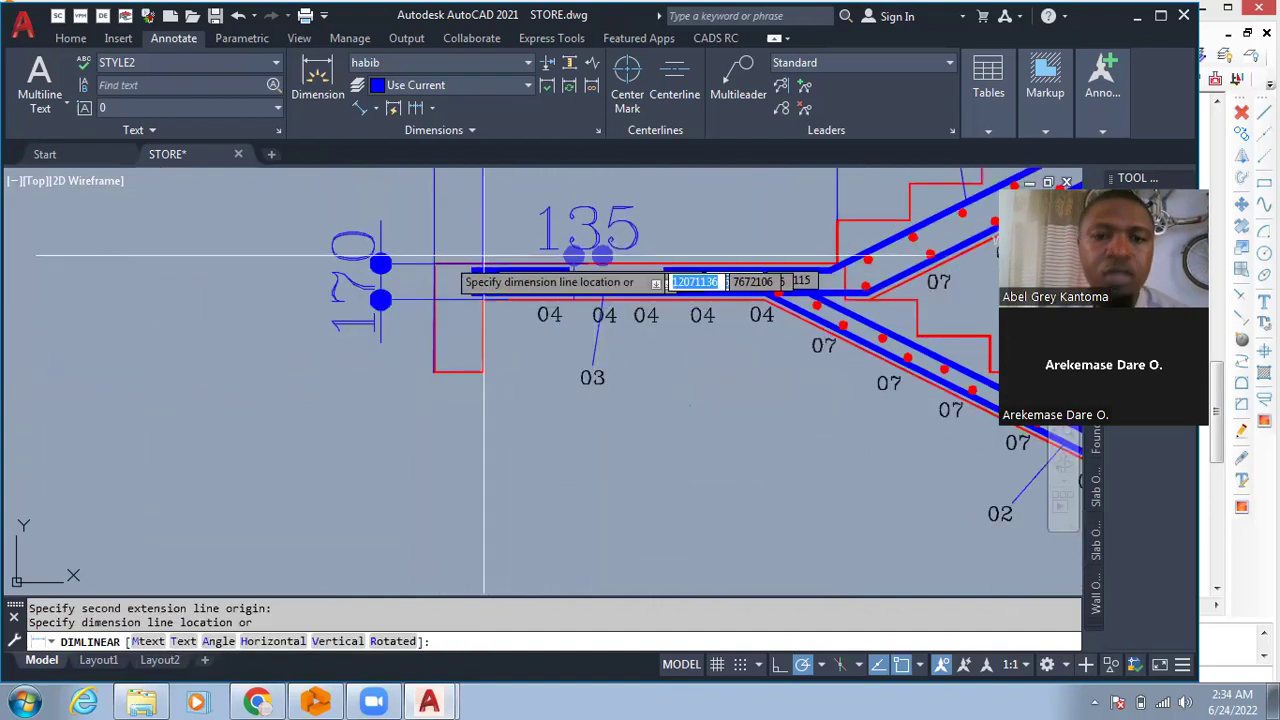
click(292, 280)
scroll(300, 350, down, 5)
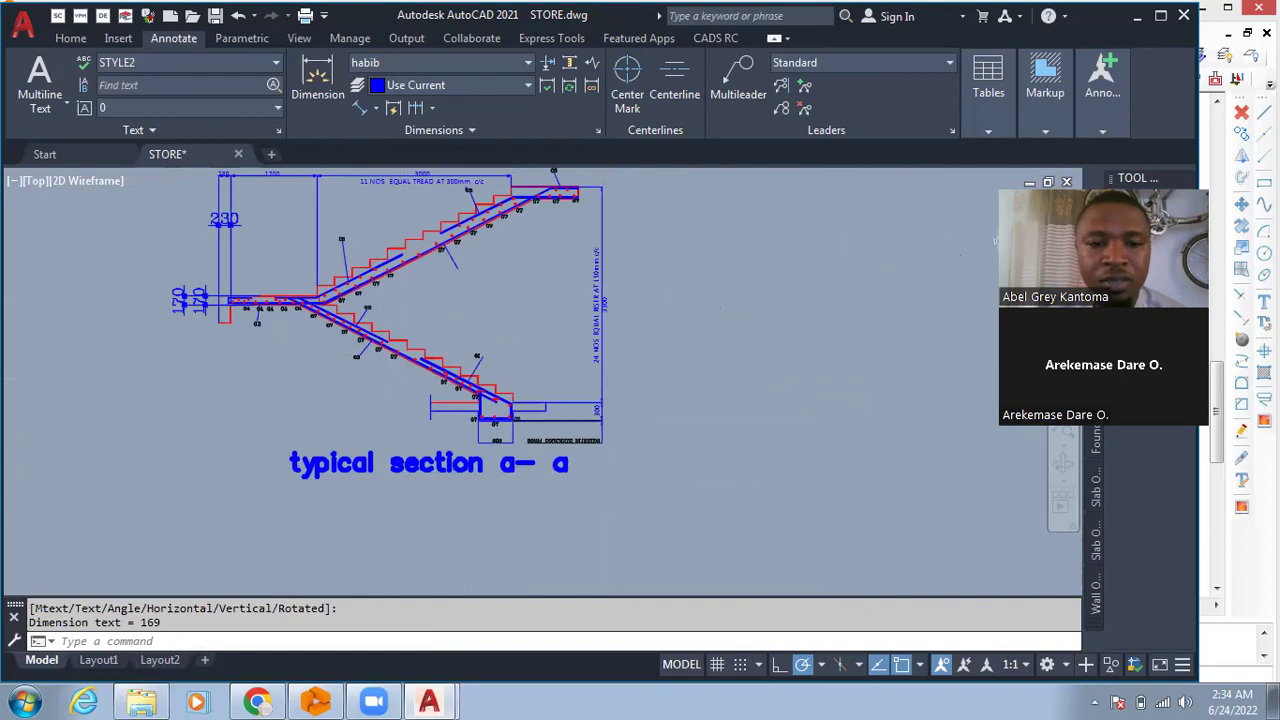
scroll(550, 410, up, 5)
scroll(275, 404, up, 4)
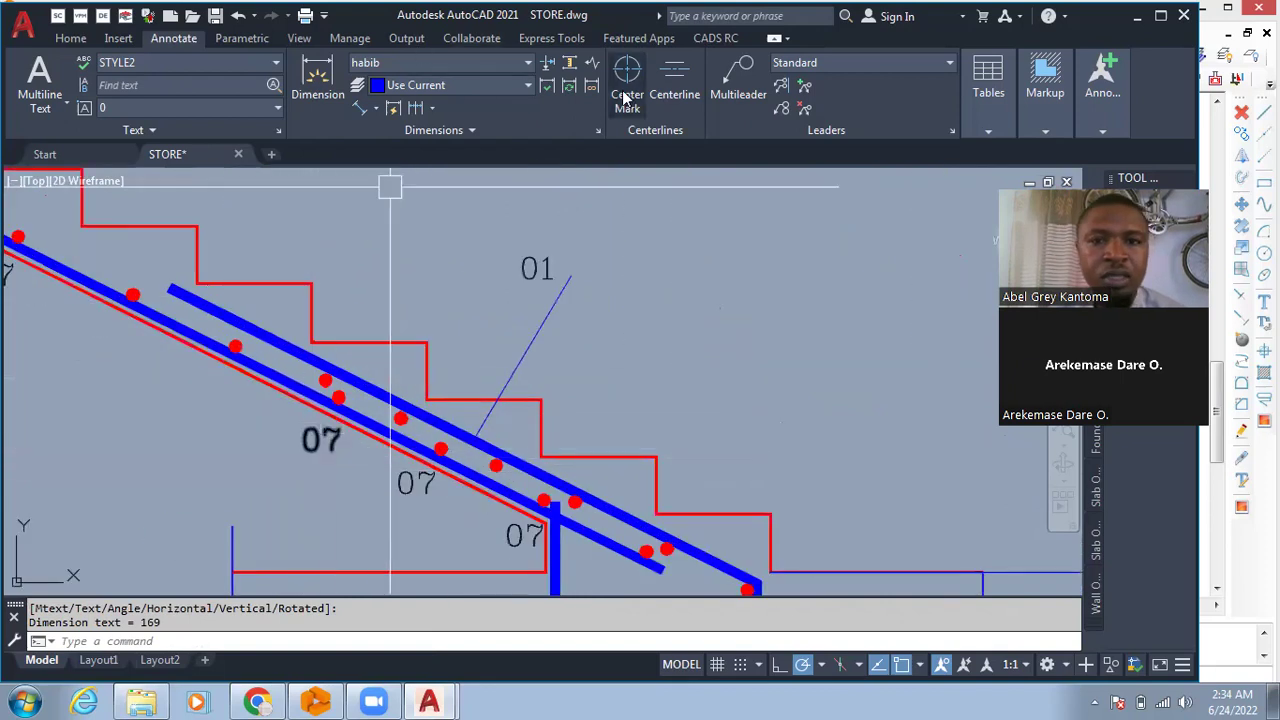
- Add an aligned dimension across the inclined waist slab thickness, about 170
click(362, 110)
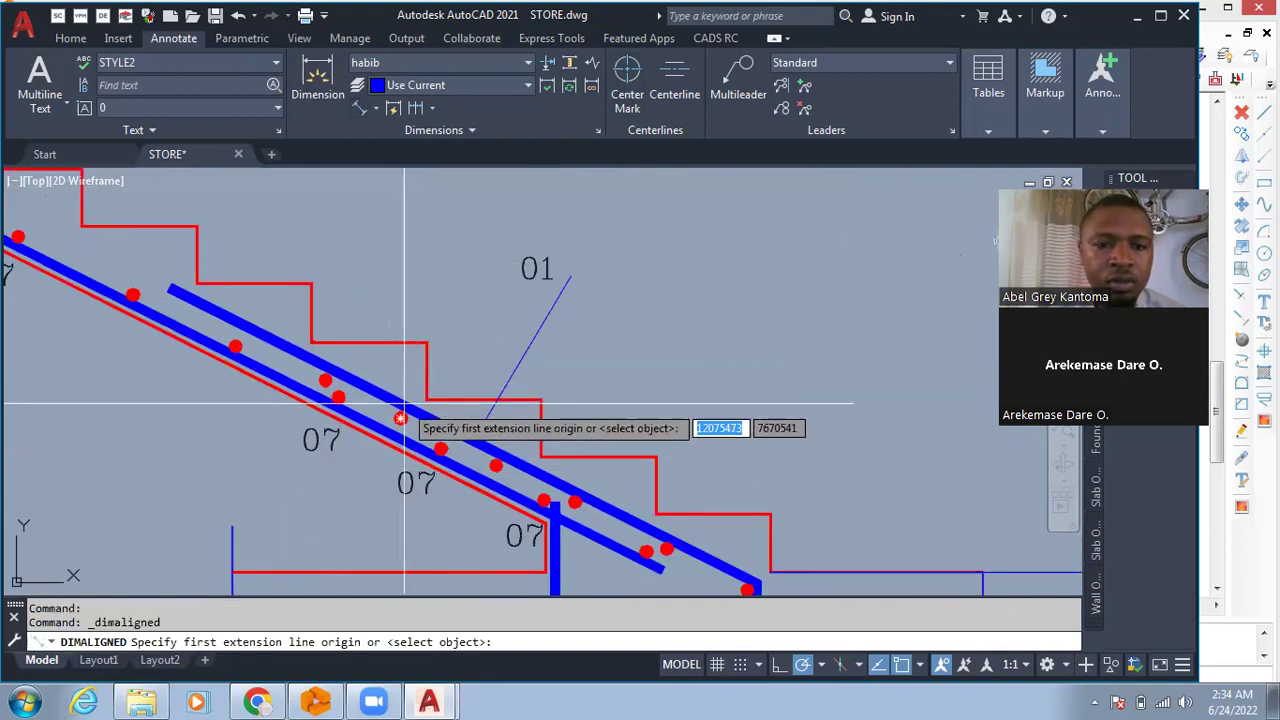
scroll(475, 322, up, 3)
click(514, 423)
scroll(440, 450, down, 4)
click(344, 296)
scroll(600, 410, down, 5)
scroll(665, 415, up, 3)
click(670, 403)
scroll(660, 415, up, 2)
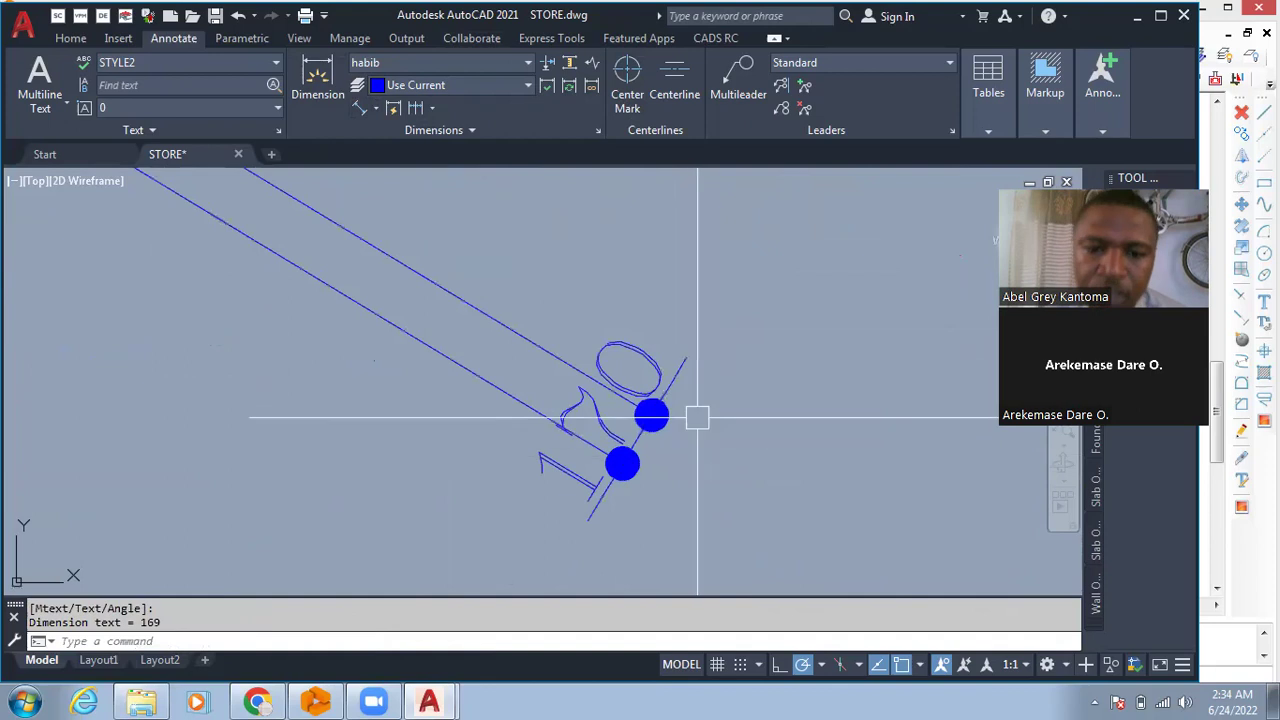
key(Escape)
key(Escape)
scroll(690, 345, down, 2)
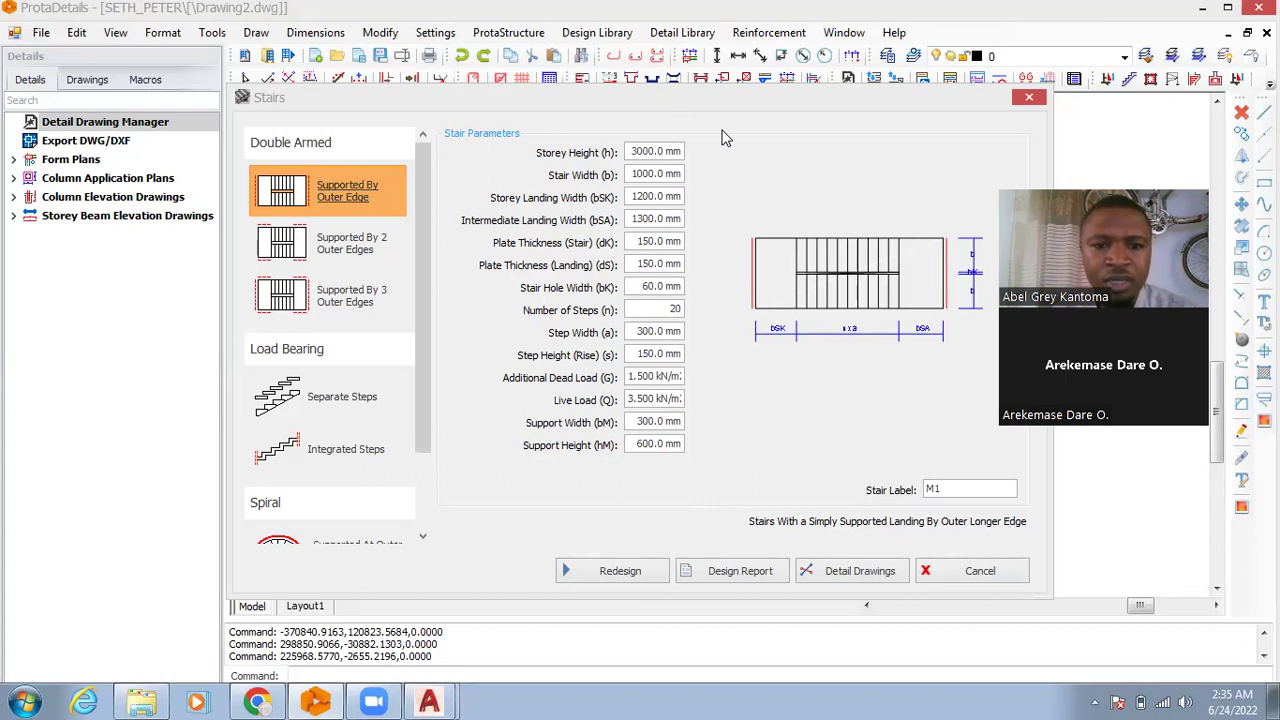
- Return to the AutoCAD stair drawing and pan to the lower flight
key(alt+Tab)
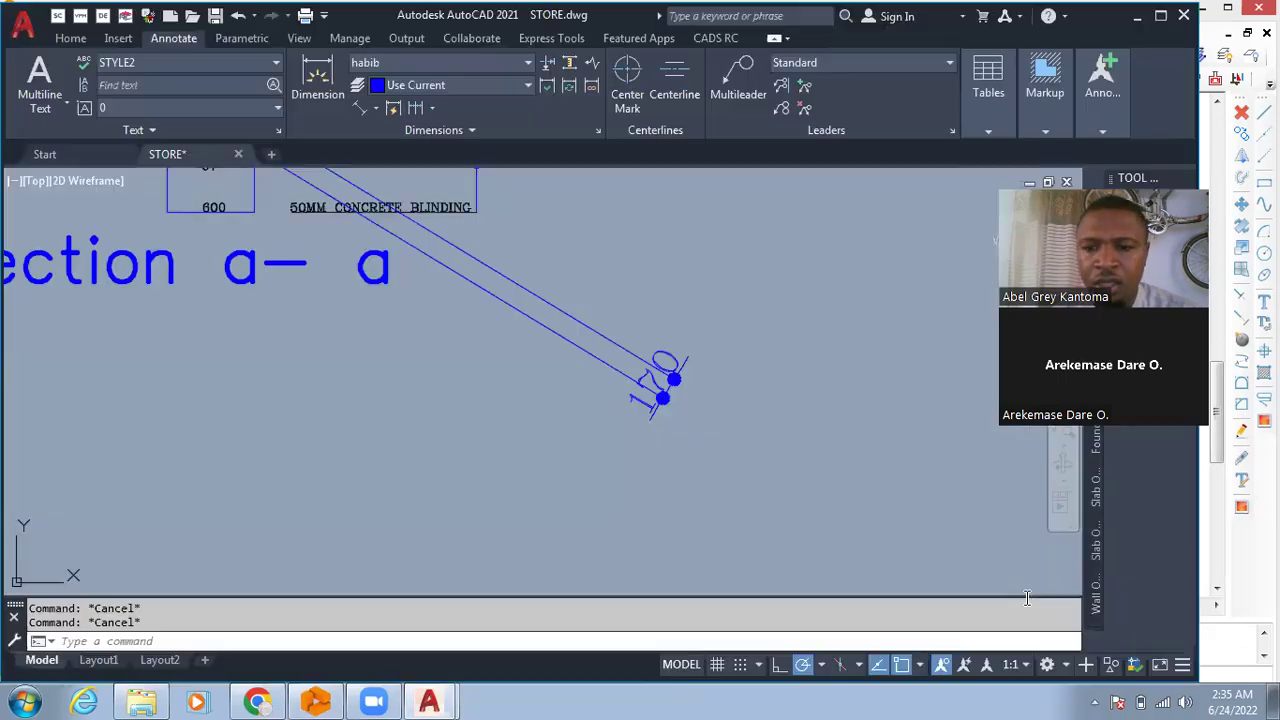
scroll(530, 323, down, 5)
scroll(537, 318, up, 8)
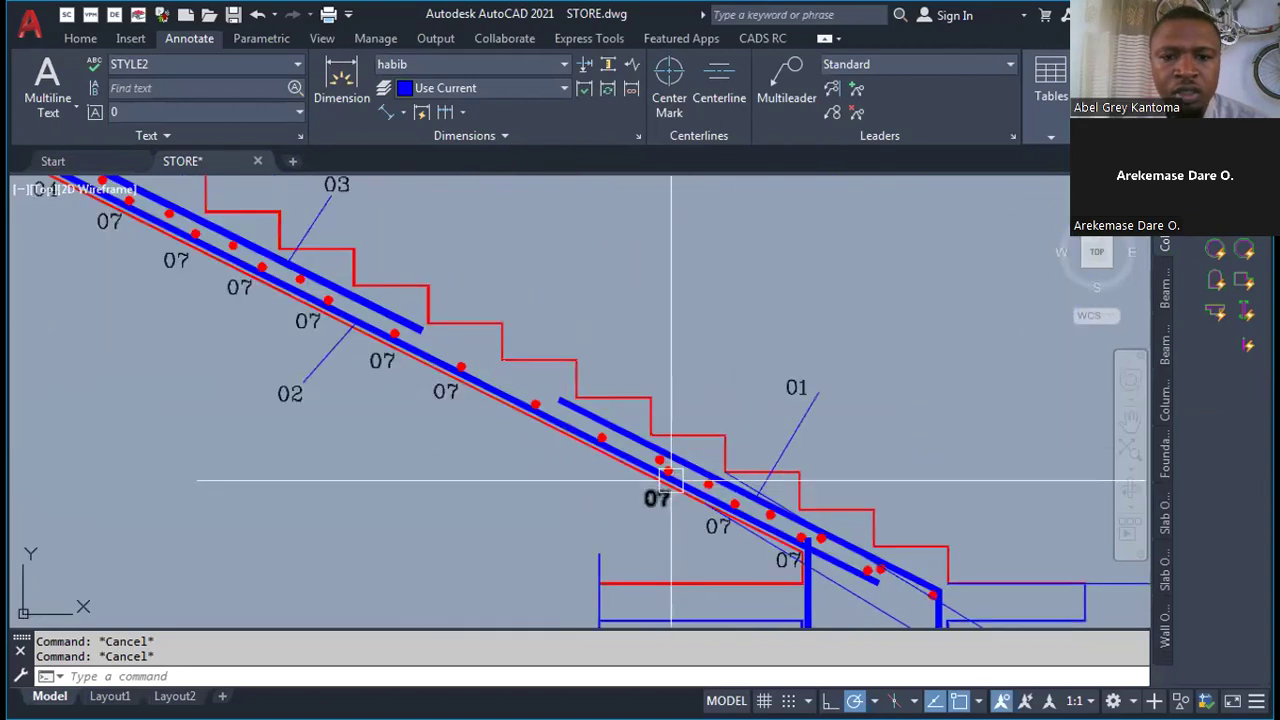
scroll(670, 481, up, 4)
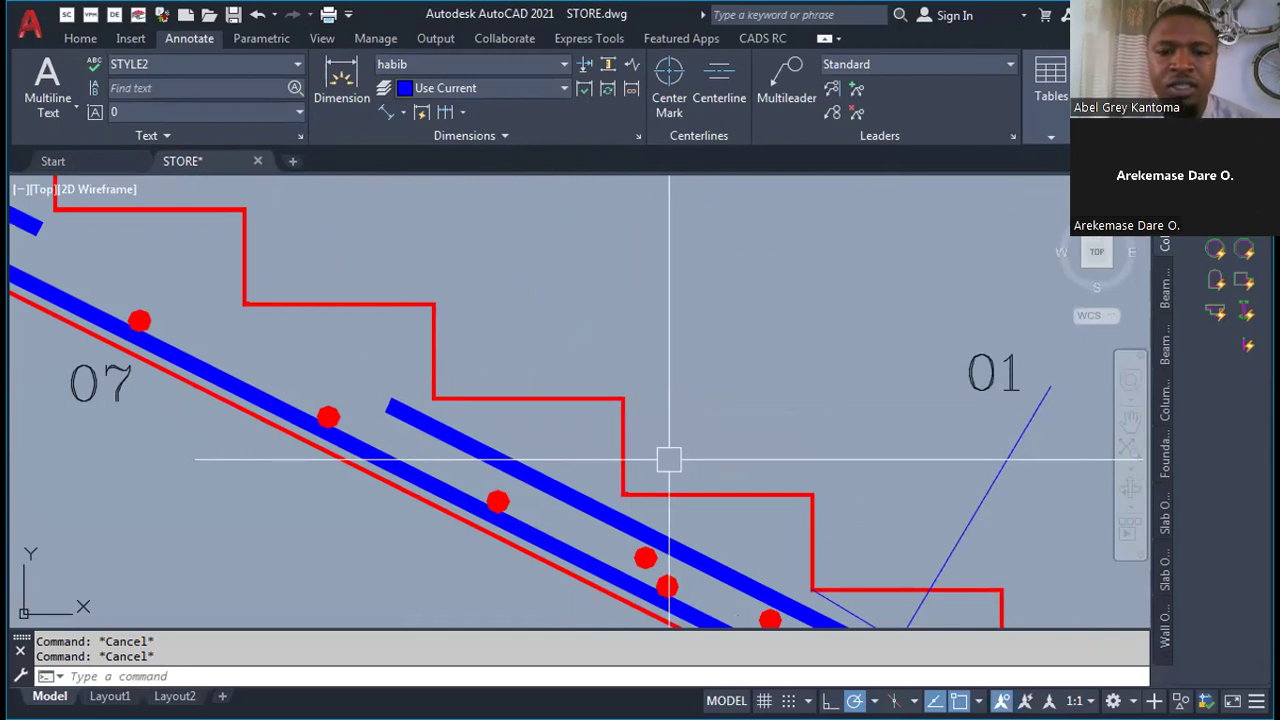
middle_drag(463, 367, 671, 375)
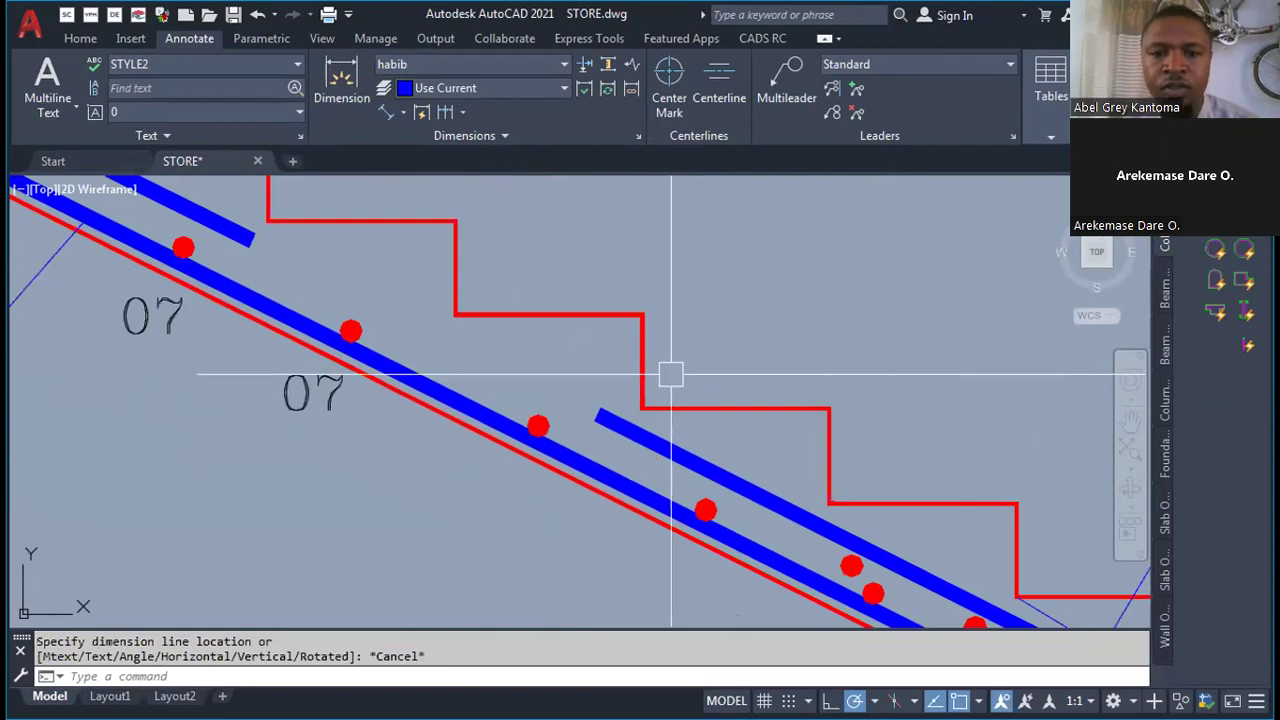
scroll(671, 375, down, 5)
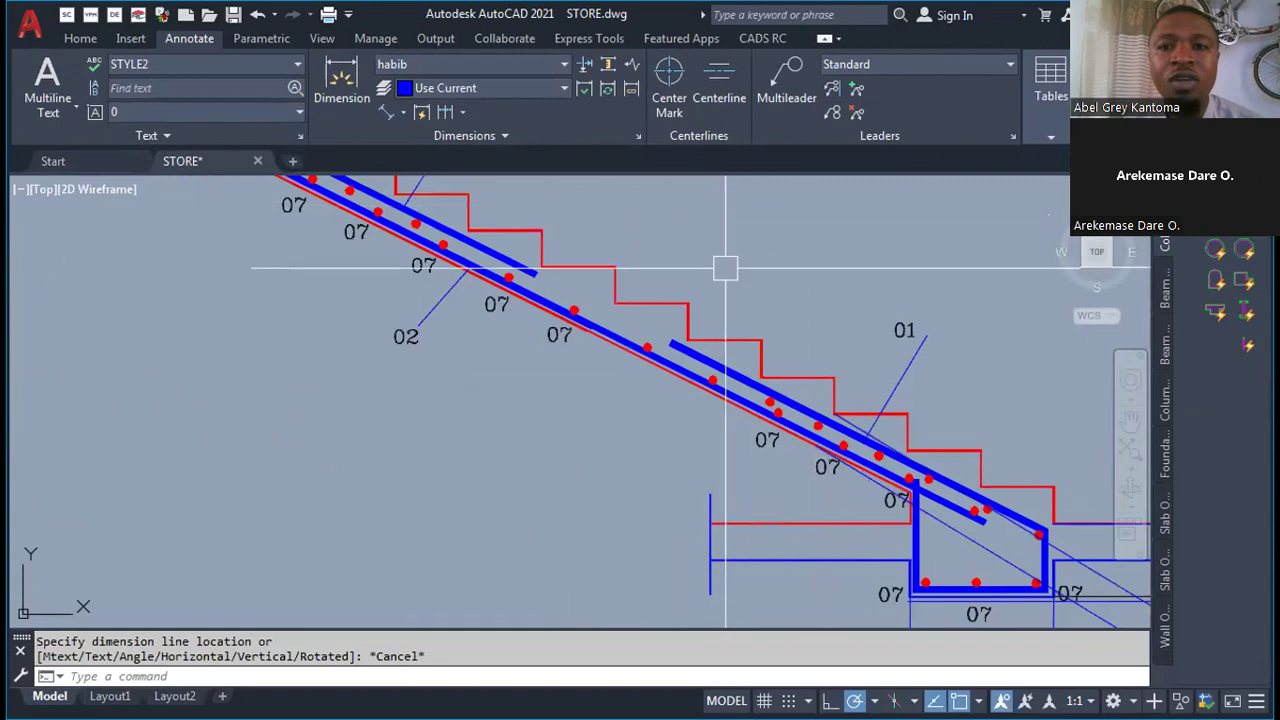
scroll(700, 312, up, 5)
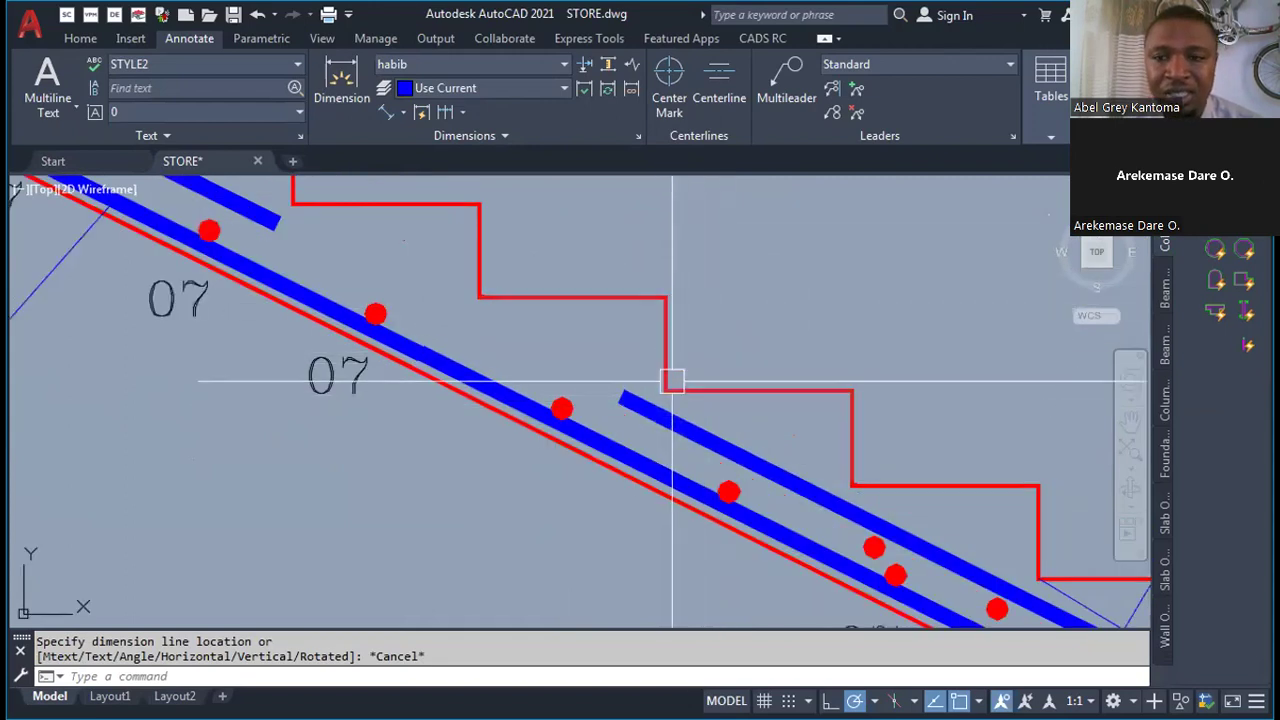
scroll(666, 391, down, 4)
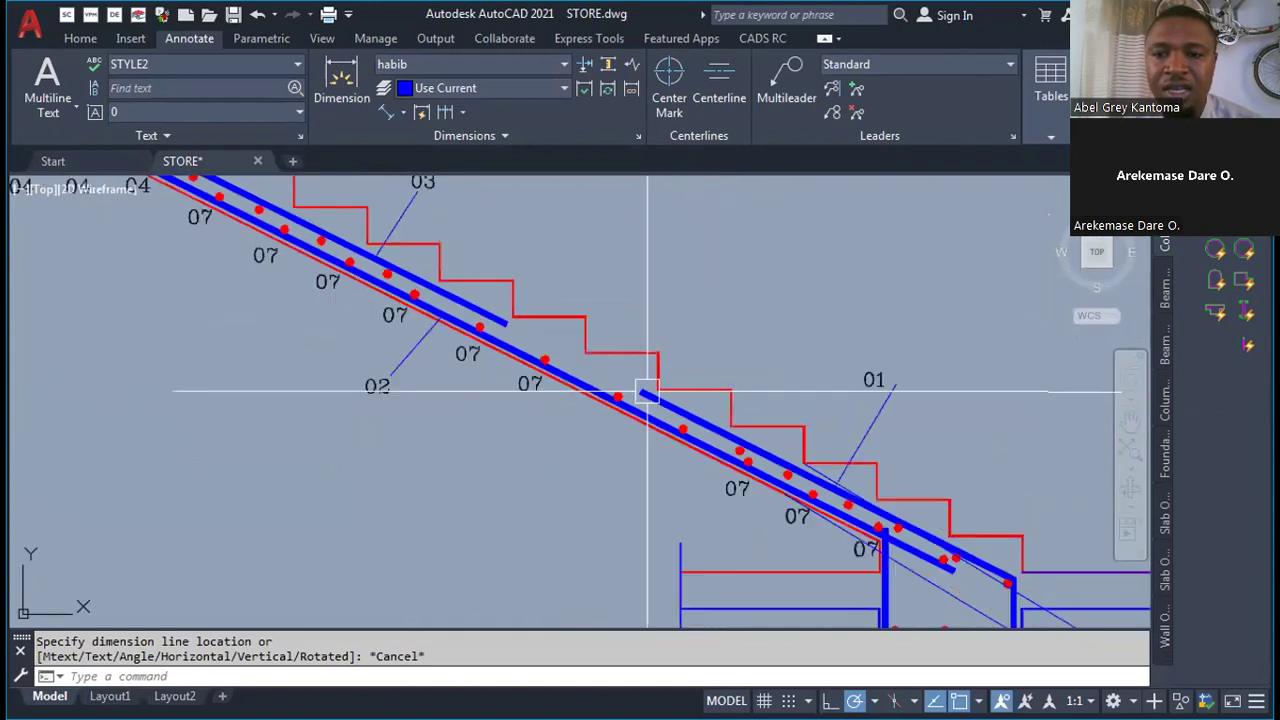
scroll(698, 372, up, 4)
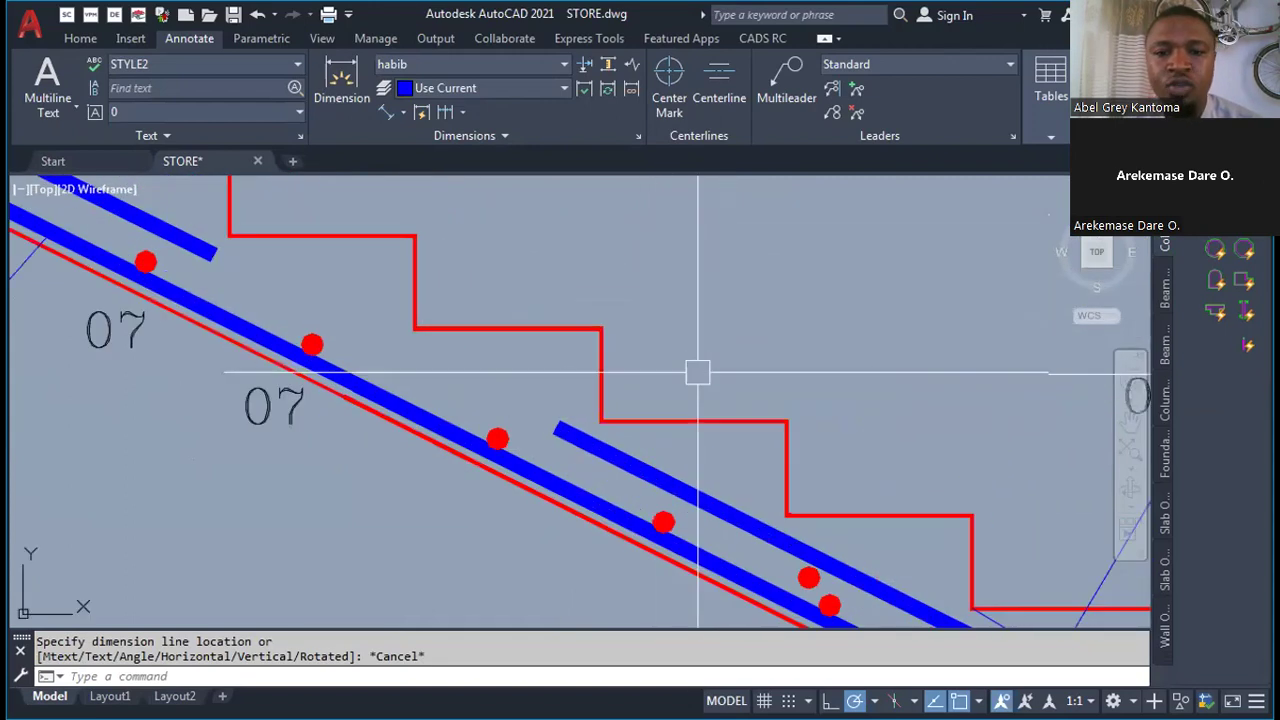
- Dimension the lower flight's slab depth (about 170) and a 340 horizontal step distance
click(660, 420)
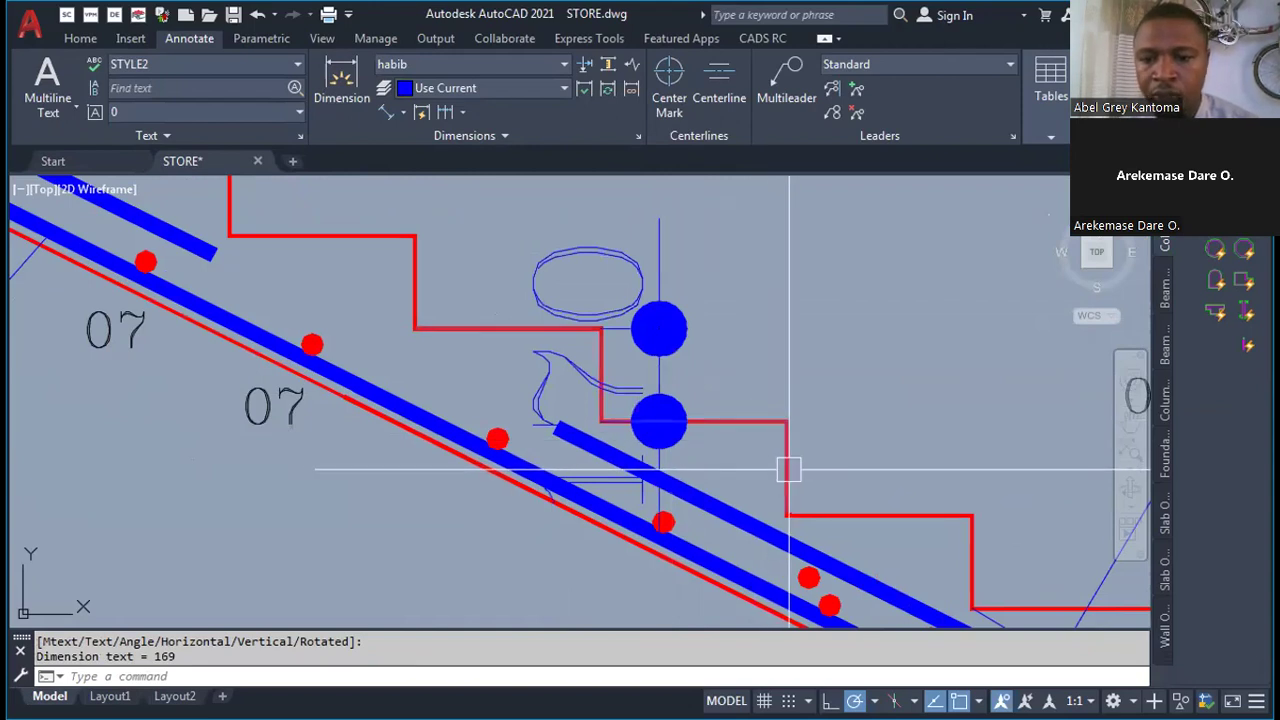
click(788, 468)
scroll(788, 468, down, 5)
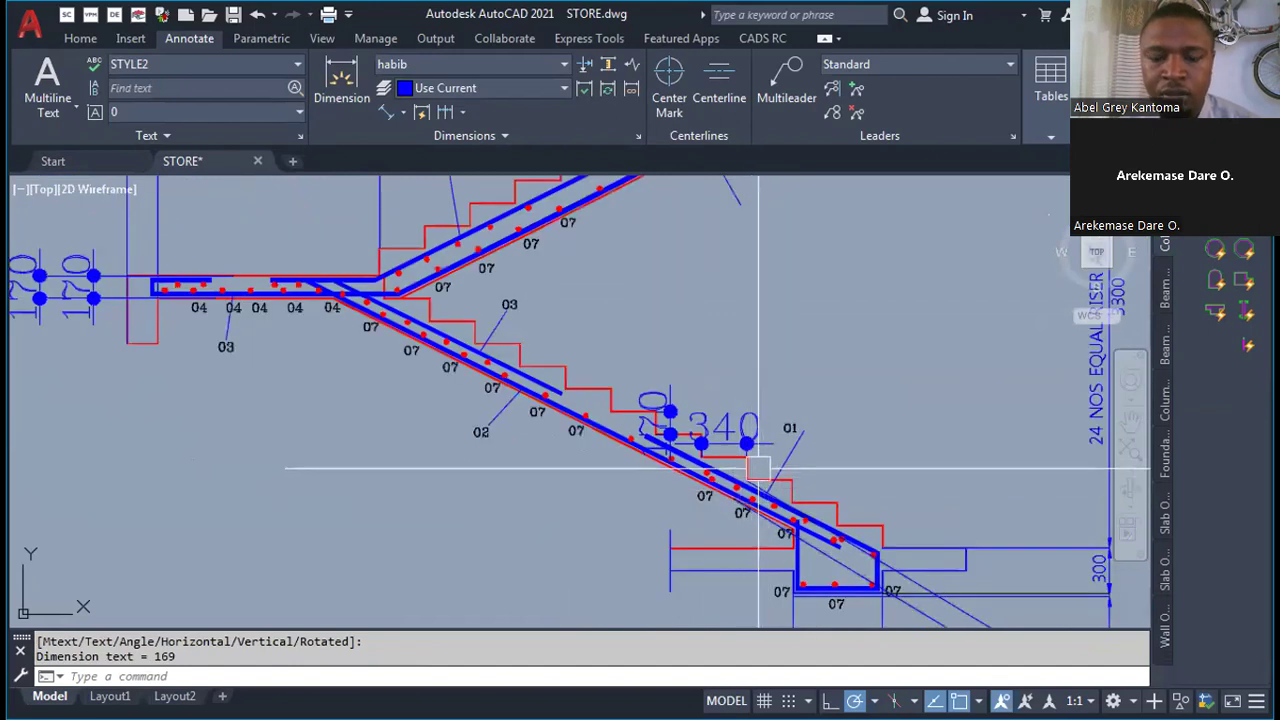
scroll(714, 466, up, 5)
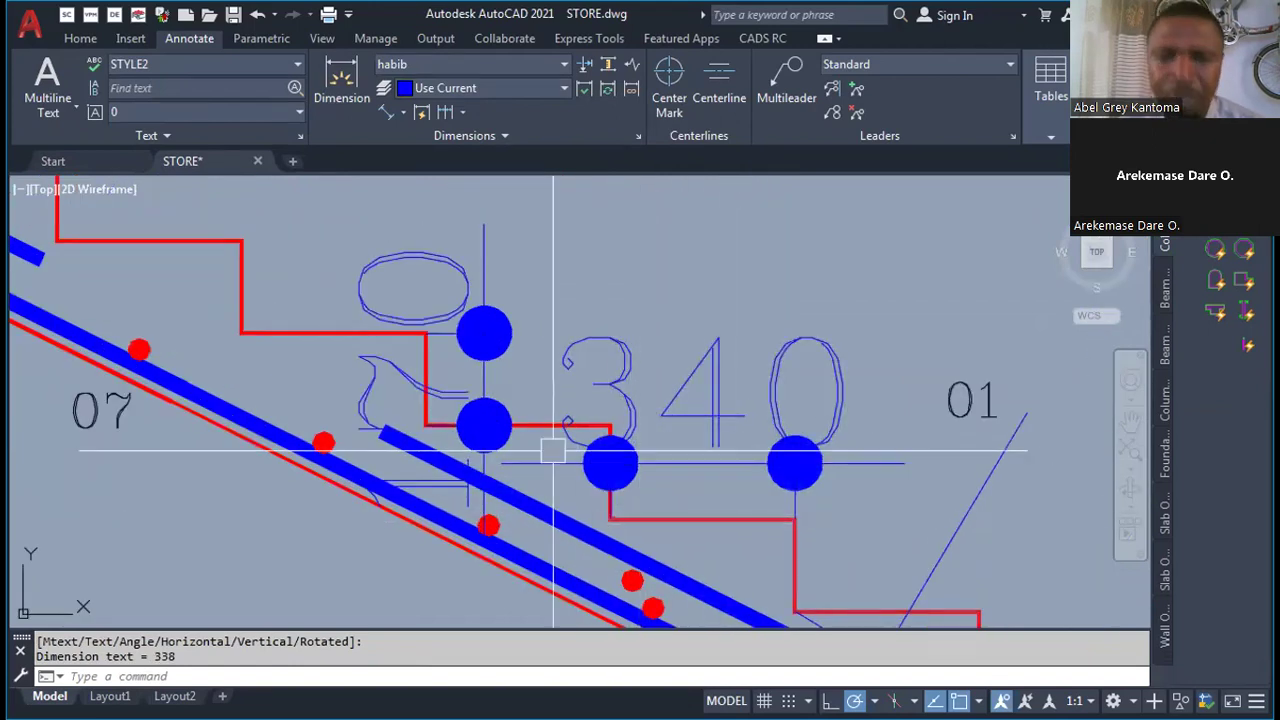
scroll(600, 490, down, 5)
scroll(643, 493, up, 5)
scroll(643, 493, down, 5)
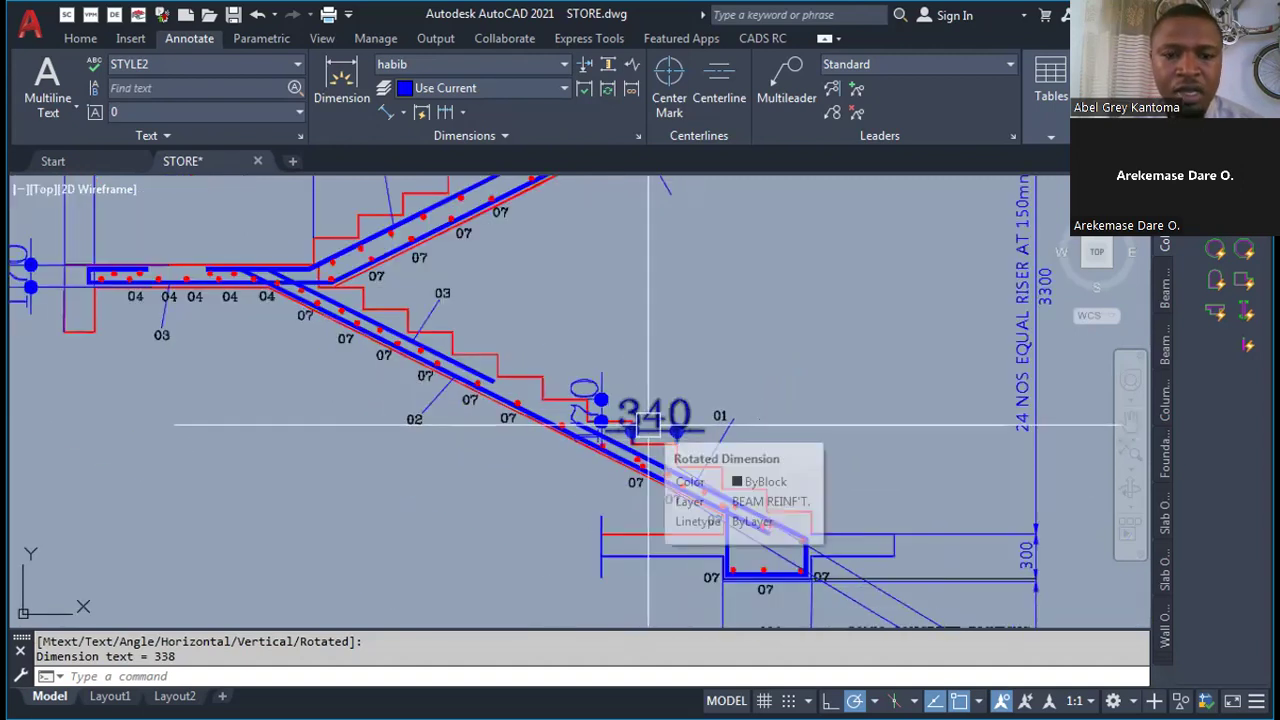
scroll(643, 403, up, 5)
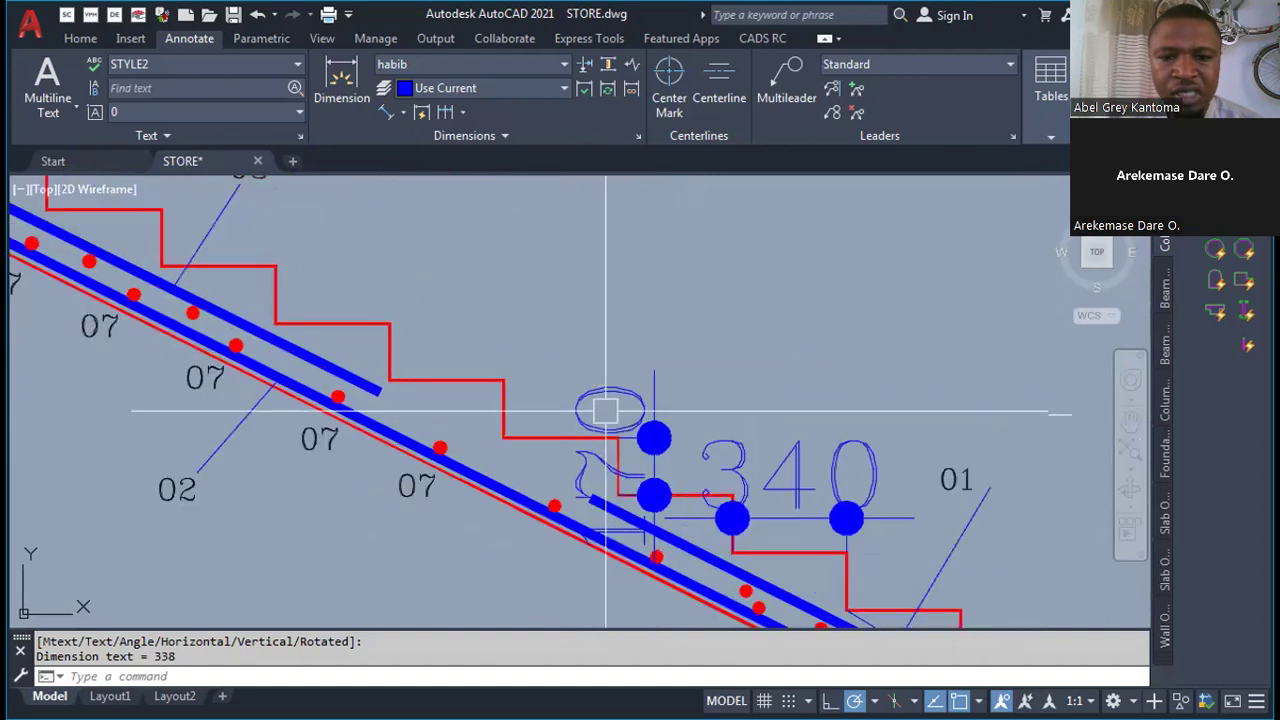
scroll(609, 429, down, 5)
scroll(640, 470, up, 2)
scroll(662, 489, down, 3)
scroll(662, 489, down, 4)
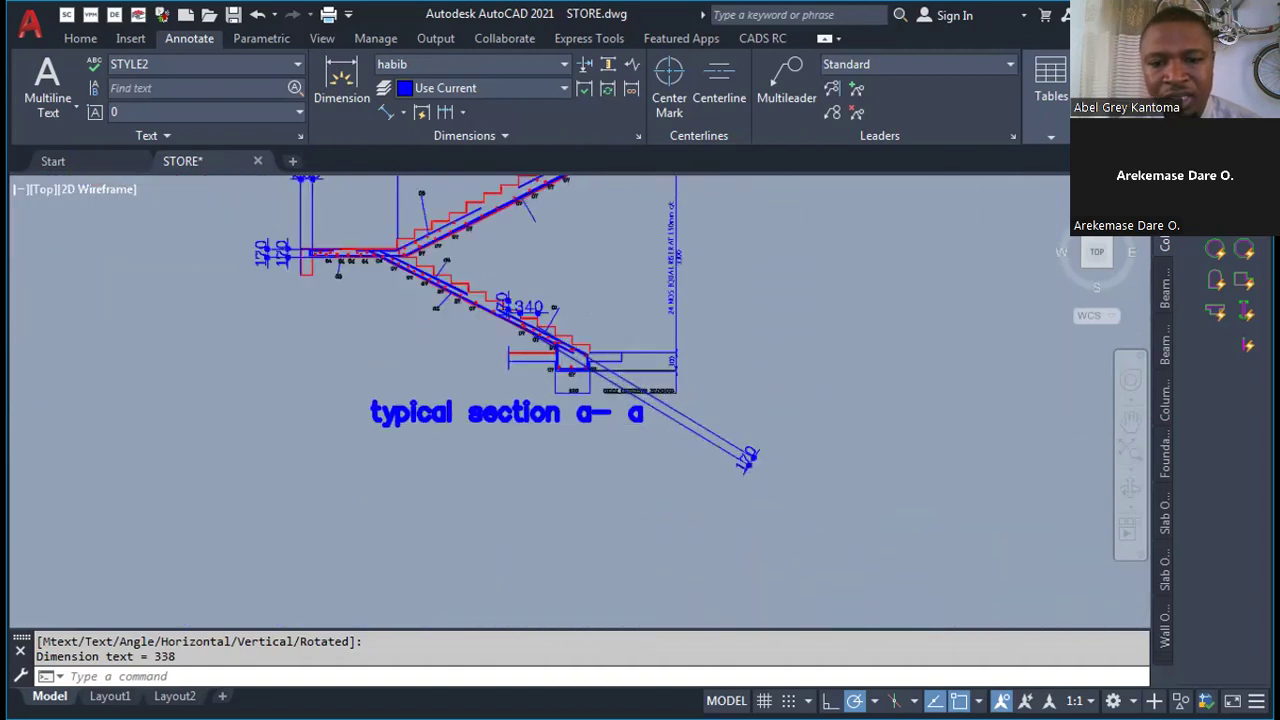
scroll(755, 450, up, 4)
scroll(752, 463, down, 4)
scroll(609, 337, up, 6)
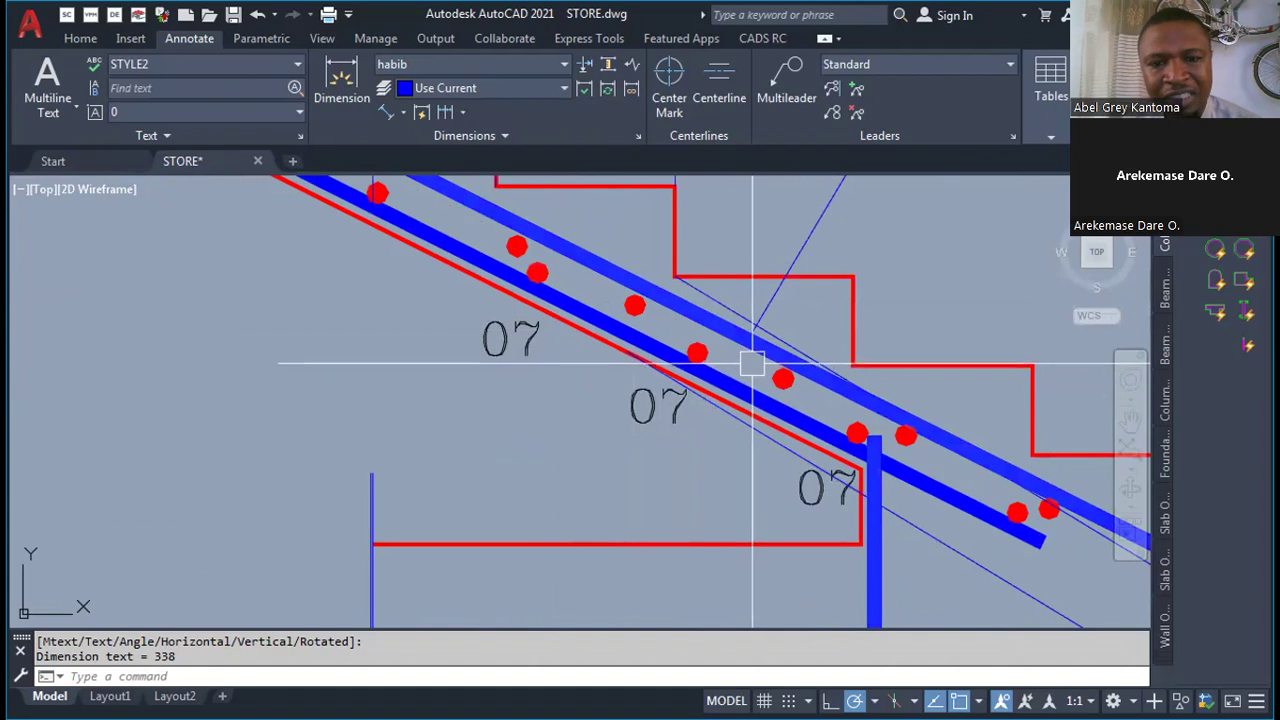
scroll(755, 372, down, 5)
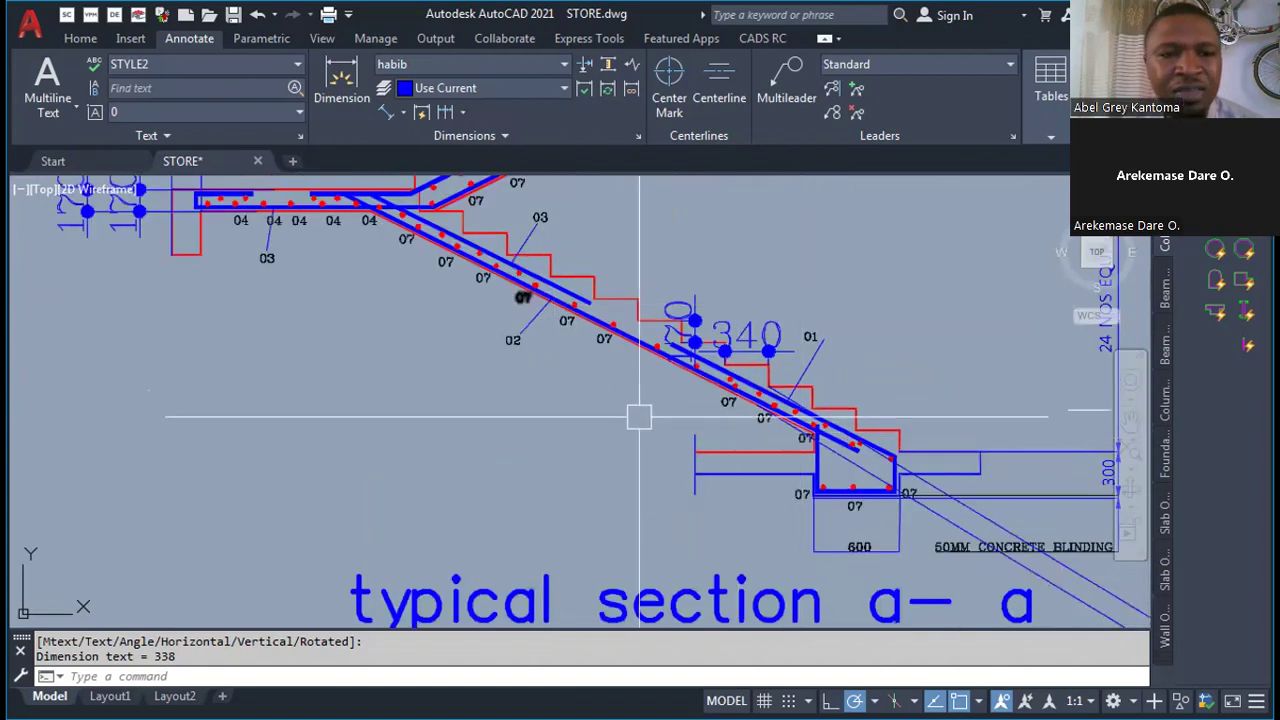
scroll(520, 291, down, 1)
scroll(412, 328, up, 5)
scroll(400, 330, down, 5)
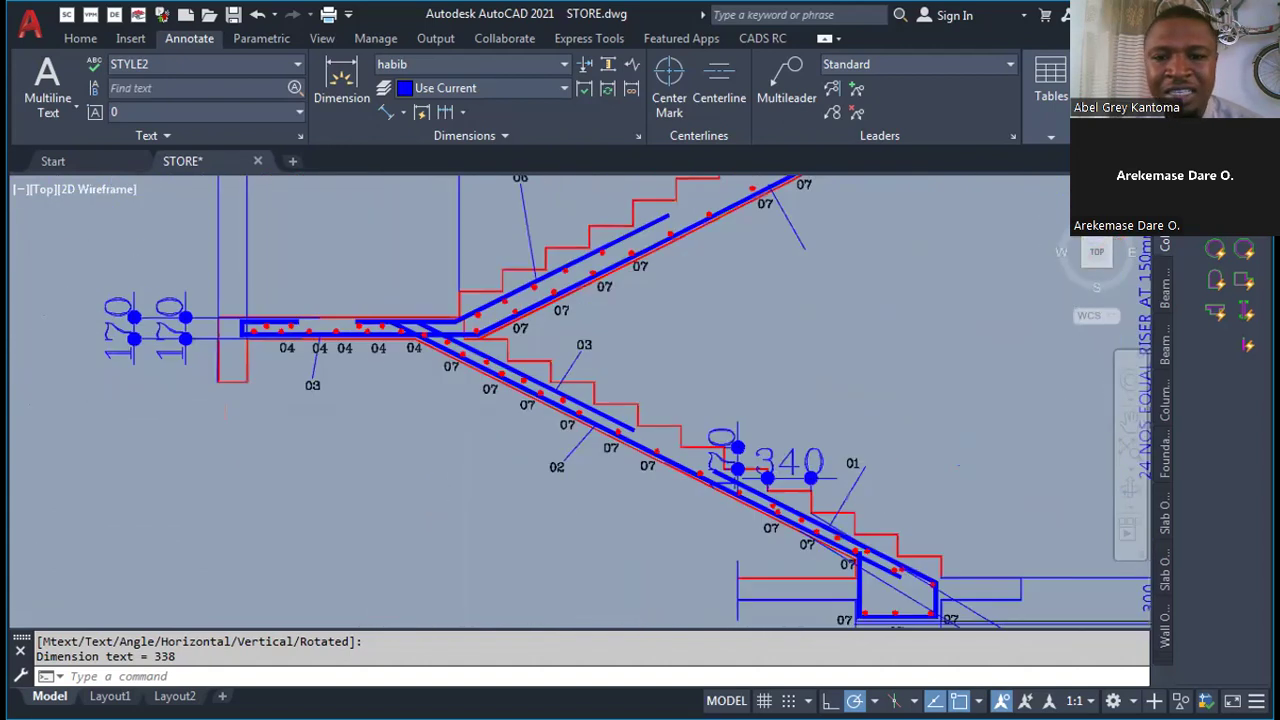
scroll(512, 418, up, 4)
scroll(512, 416, down, 4)
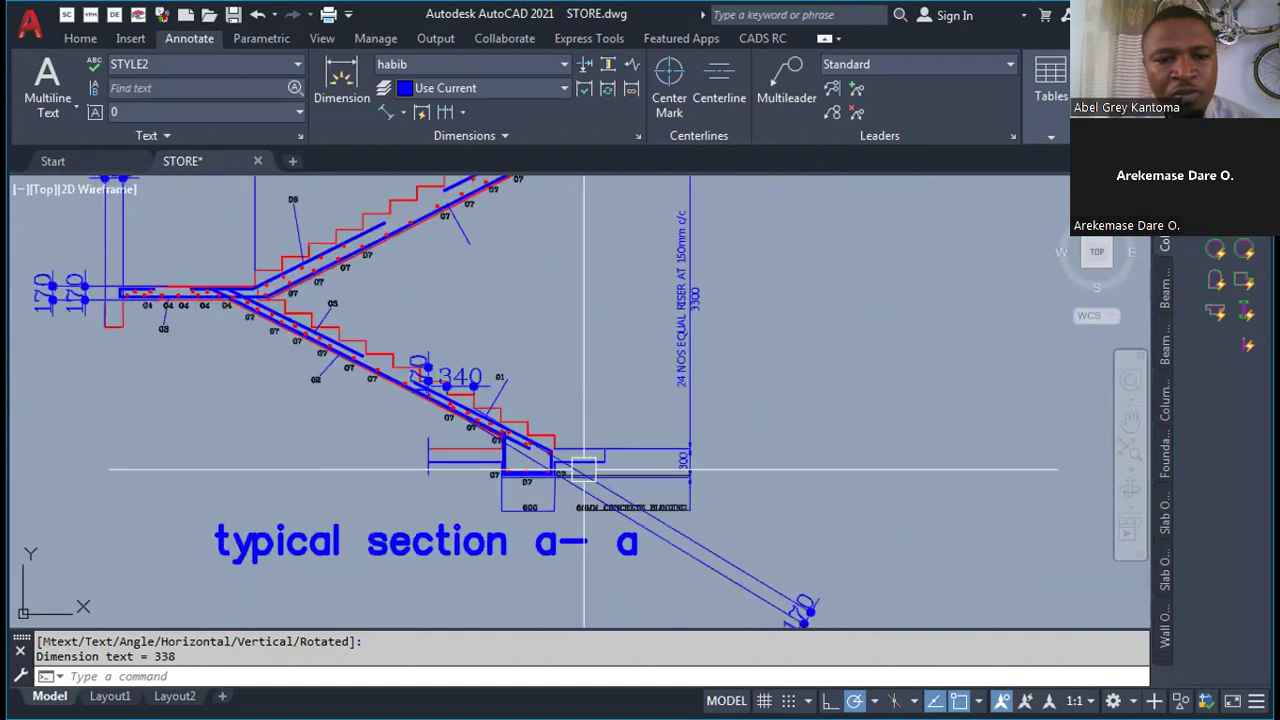
scroll(363, 400, down, 4)
scroll(427, 447, up, 6)
scroll(427, 447, down, 3)
scroll(477, 394, up, 3)
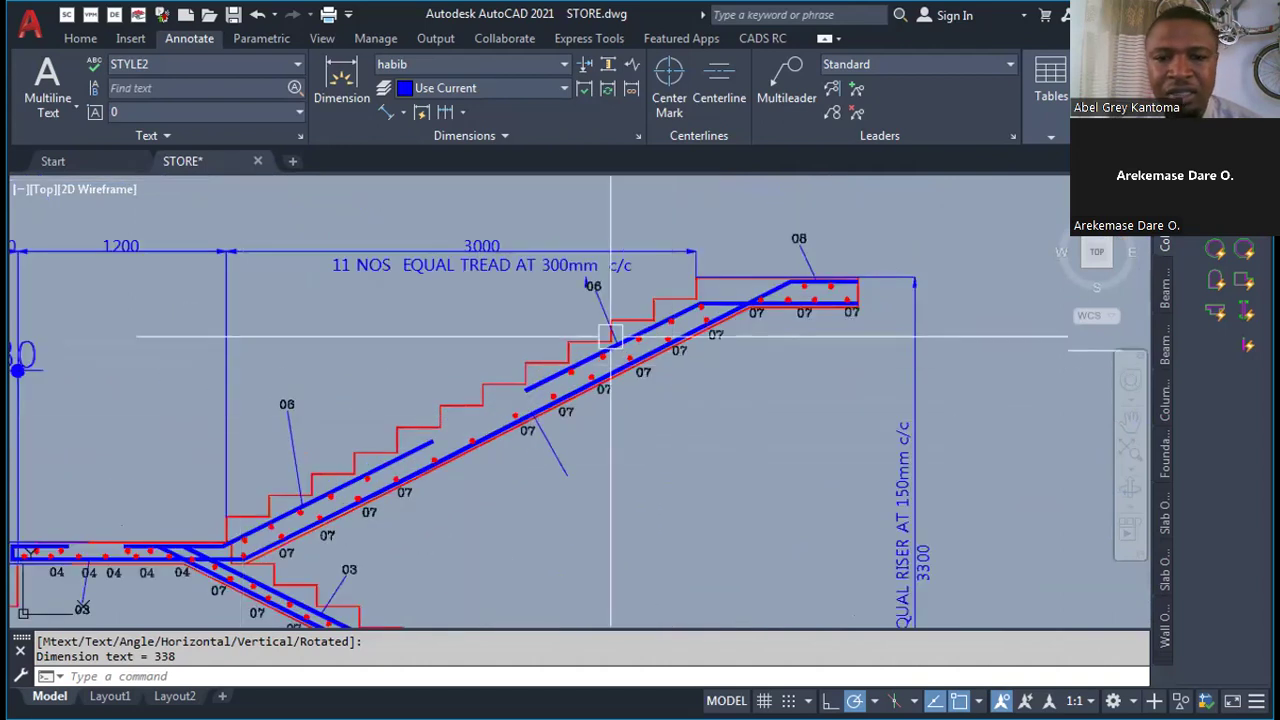
scroll(611, 335, down, 5)
scroll(827, 328, up, 3)
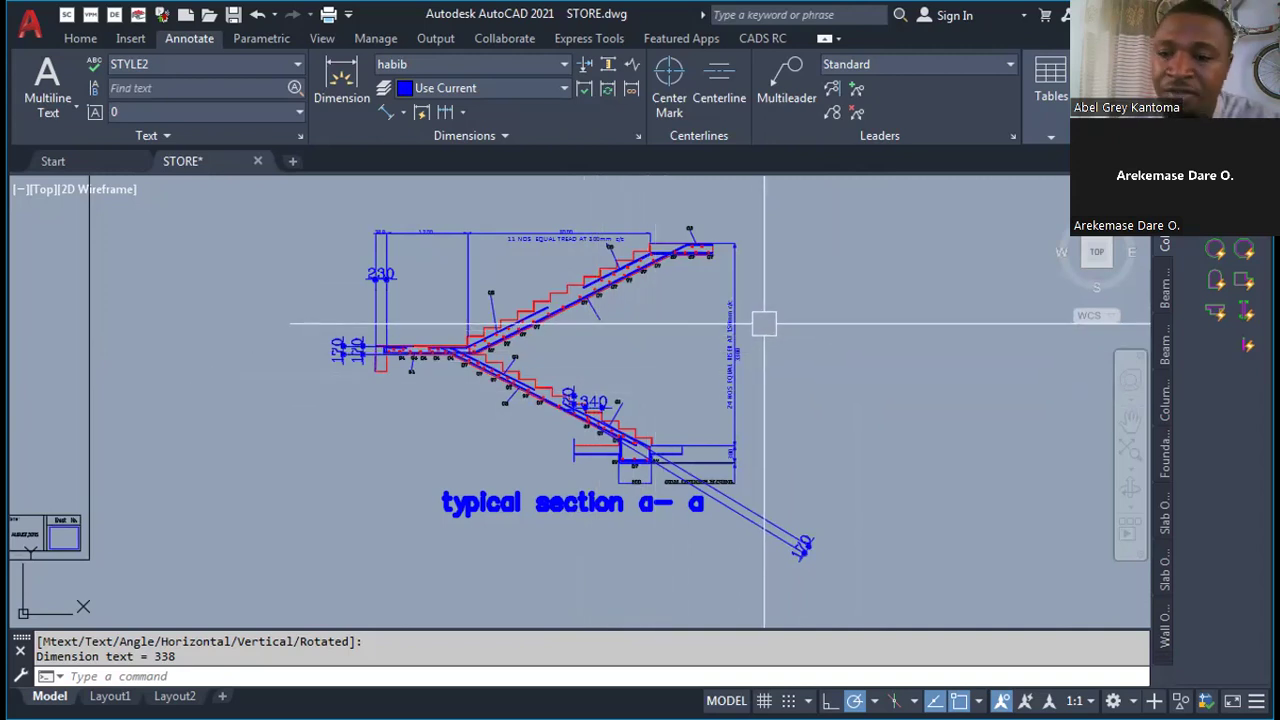
scroll(763, 325, down, 3)
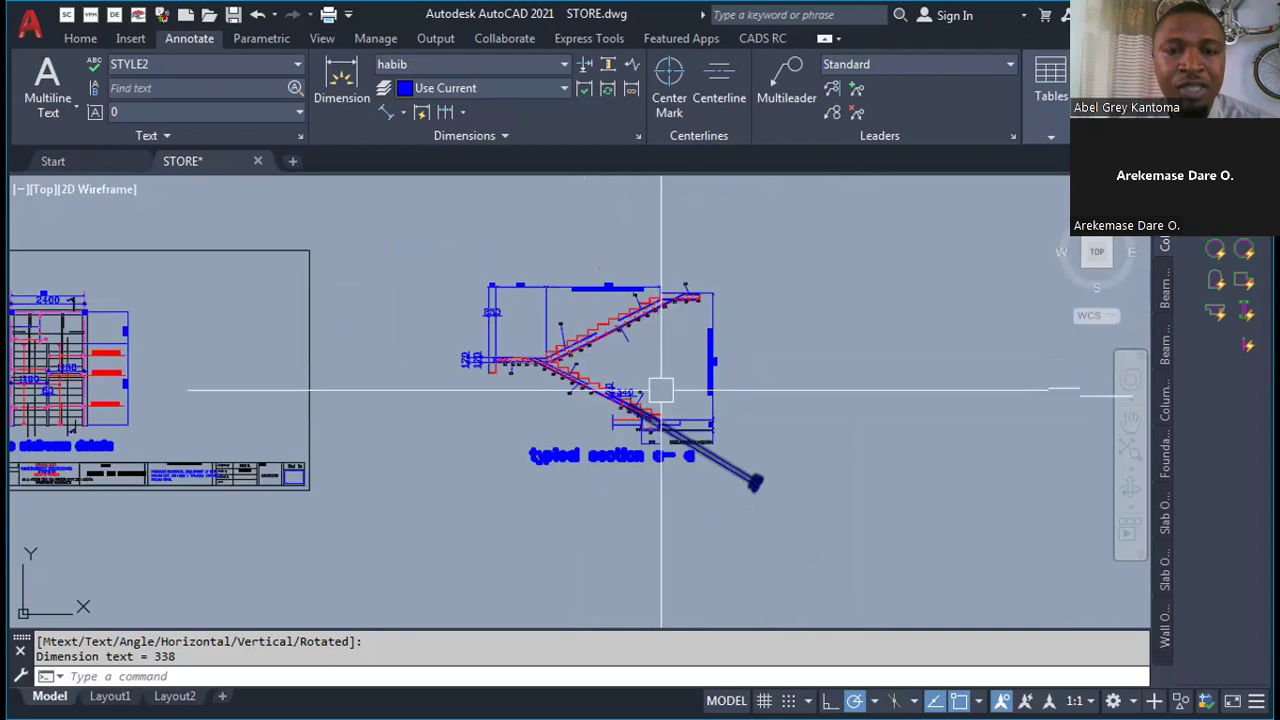